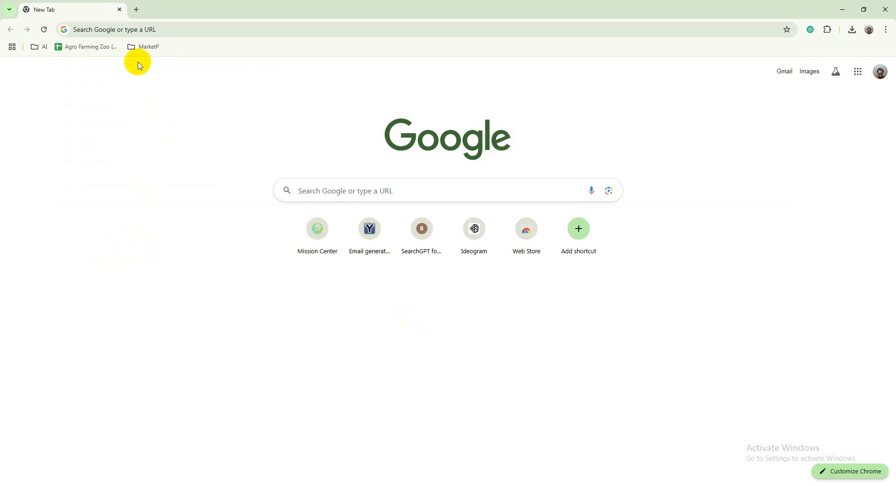
# - Search Google for "paper cut background" and show the image results
pyautogui.click(125, 28)
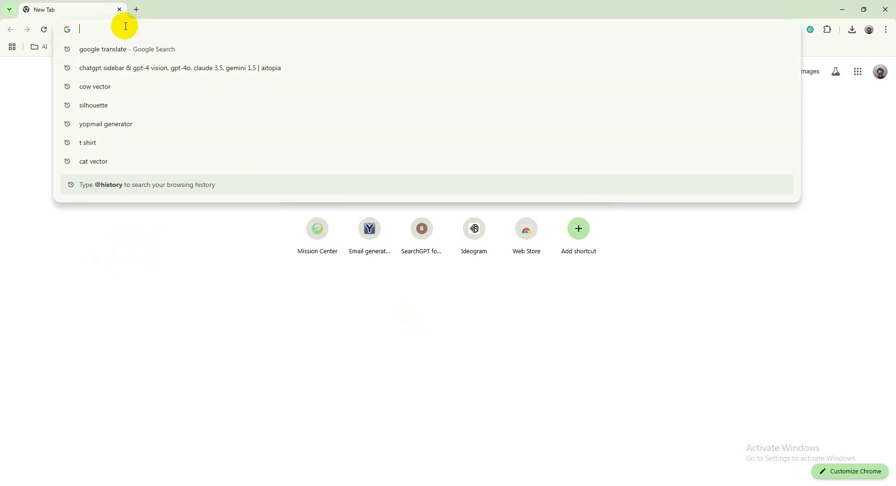
pyautogui.write('paper')
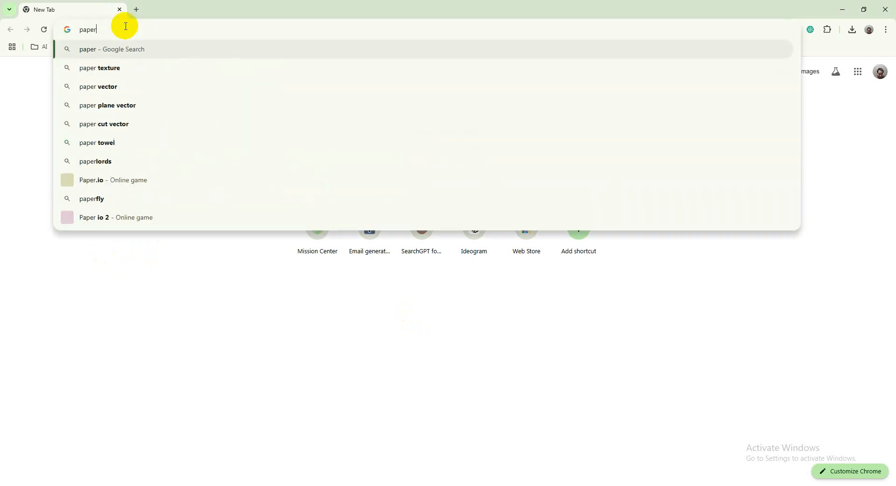
pyautogui.write(' cut')
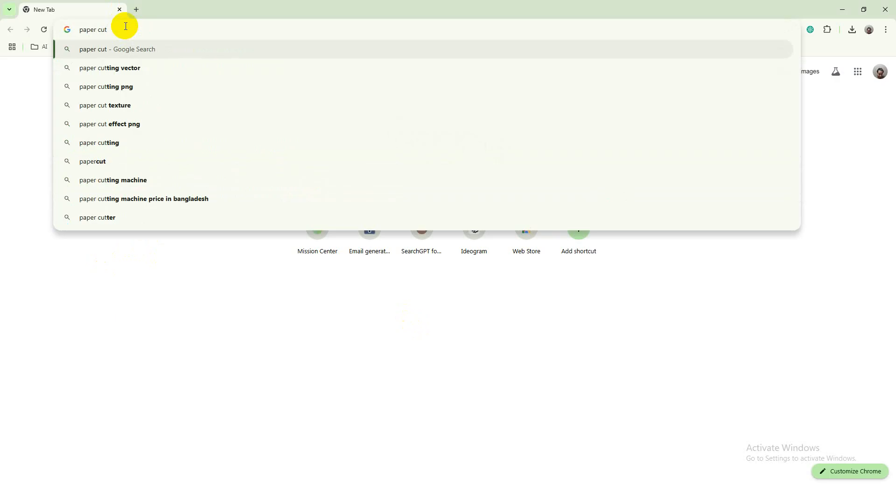
pyautogui.write(' backgour')
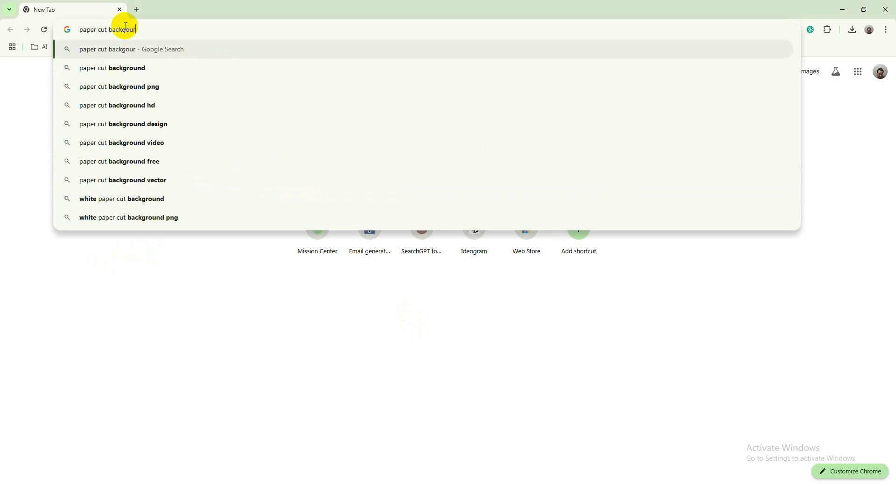
pyautogui.press('Down')
pyautogui.press('Return')
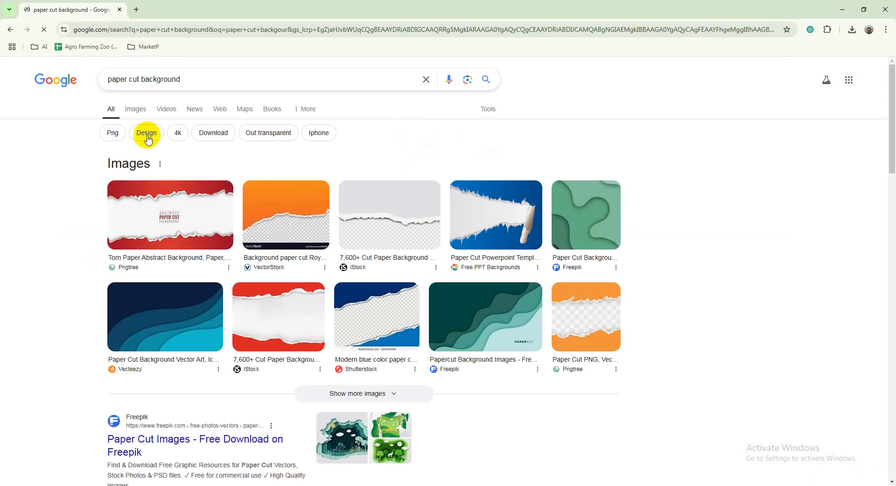
pyautogui.click(139, 112)
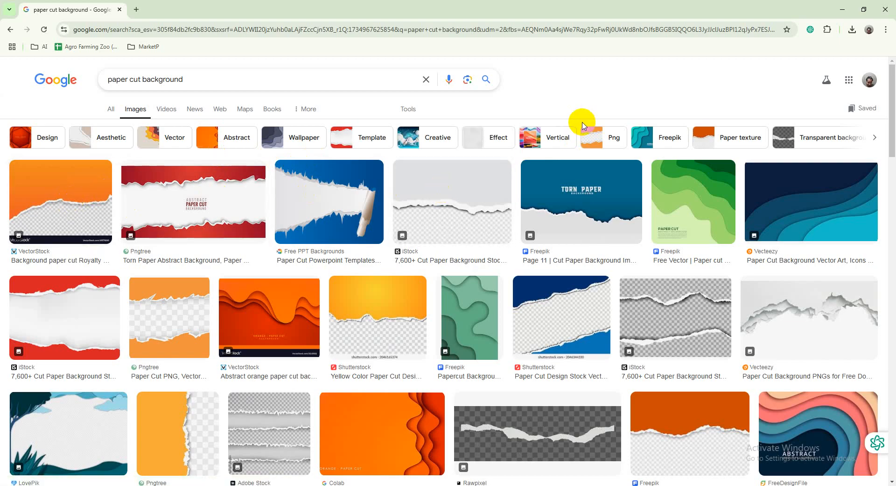
# - Browse the image results for torn-edge and layered paper cut background designs, returning to the first results
pyautogui.scroll(-3, 203, 250)
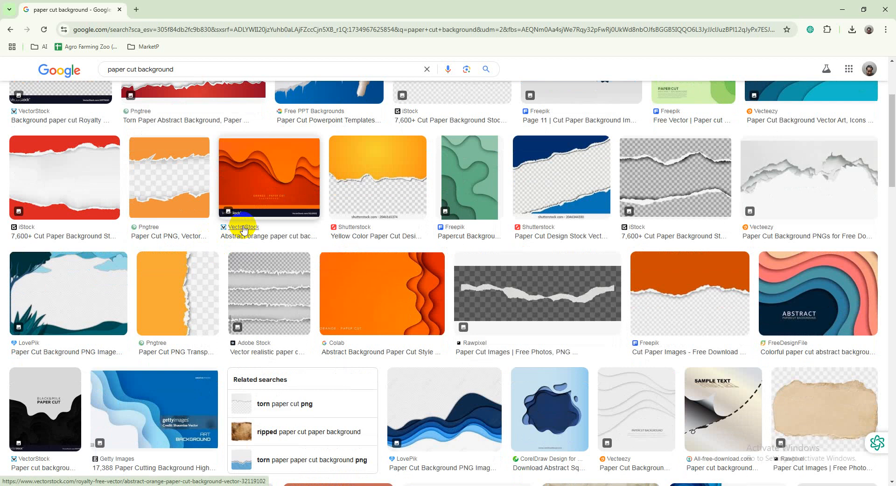
pyautogui.scroll(3, 286, 230)
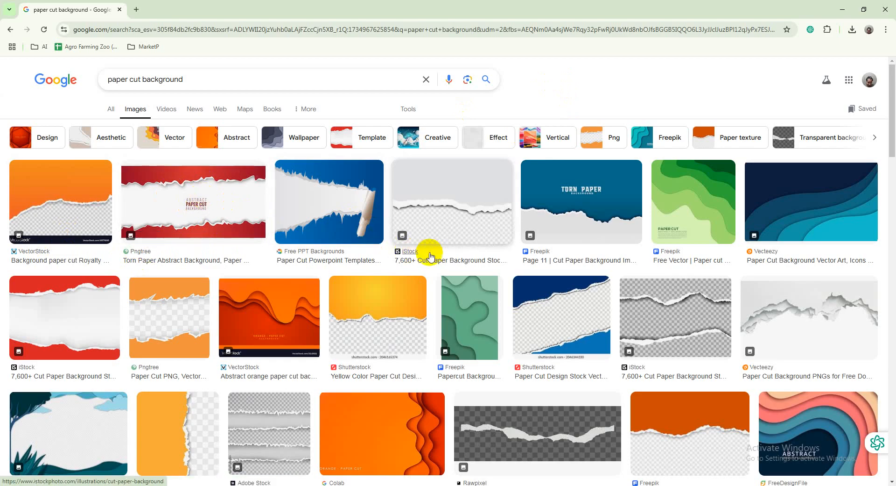
pyautogui.scroll(-7, 240, 326)
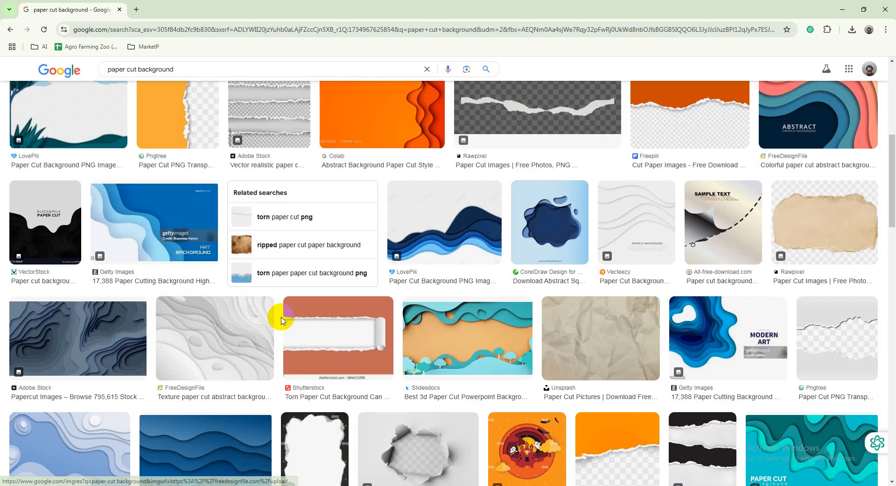
pyautogui.scroll(-3, 276, 298)
pyautogui.scroll(-1, 276, 298)
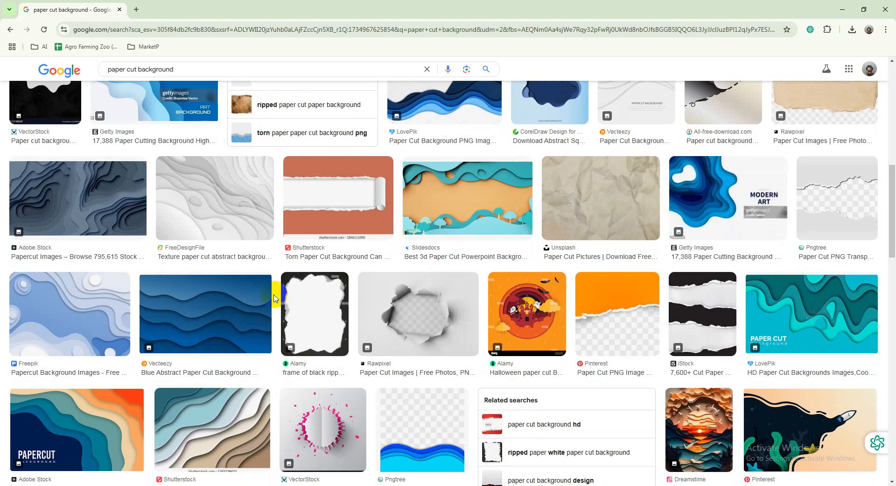
pyautogui.scroll(-4, 274, 298)
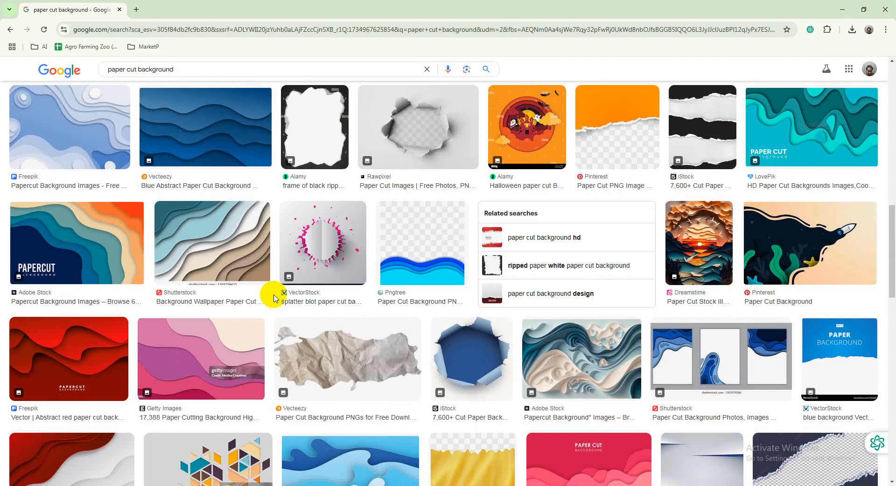
pyautogui.scroll(-3, 273, 298)
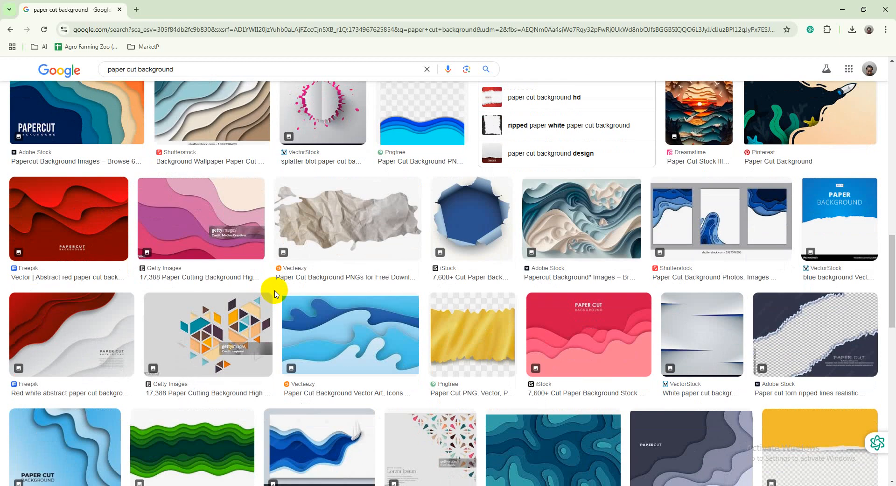
pyautogui.scroll(-4, 276, 292)
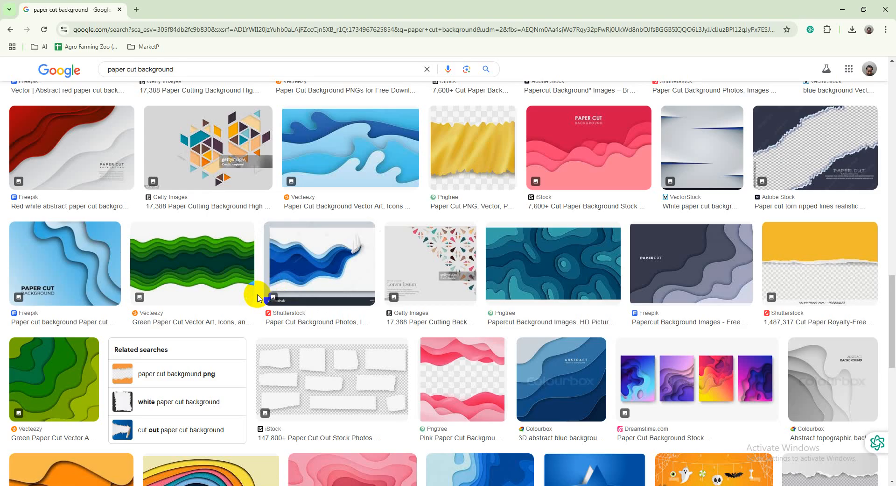
pyautogui.scroll(-2, 257, 298)
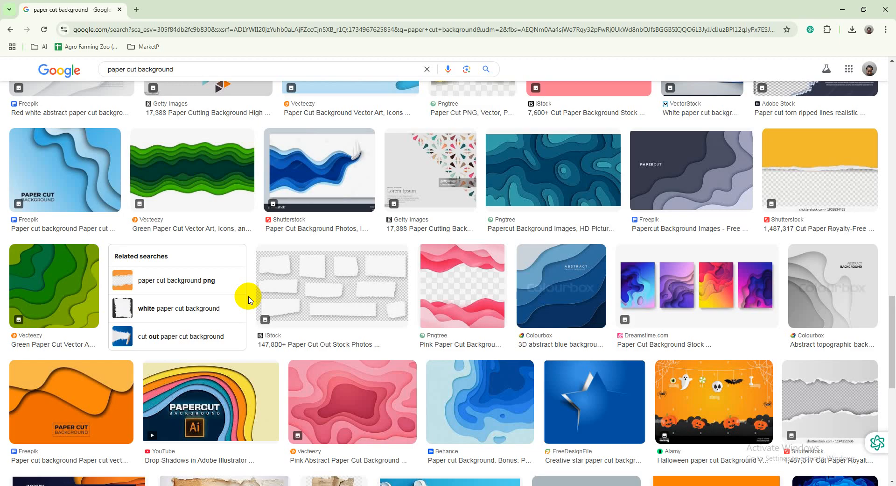
pyautogui.scroll(15, 370, 236)
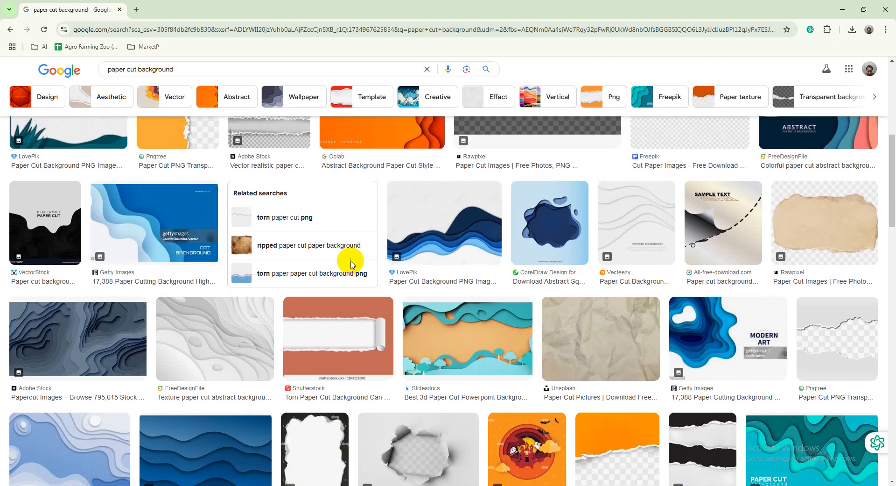
pyautogui.click(351, 264)
pyautogui.scroll(1, 266, 226)
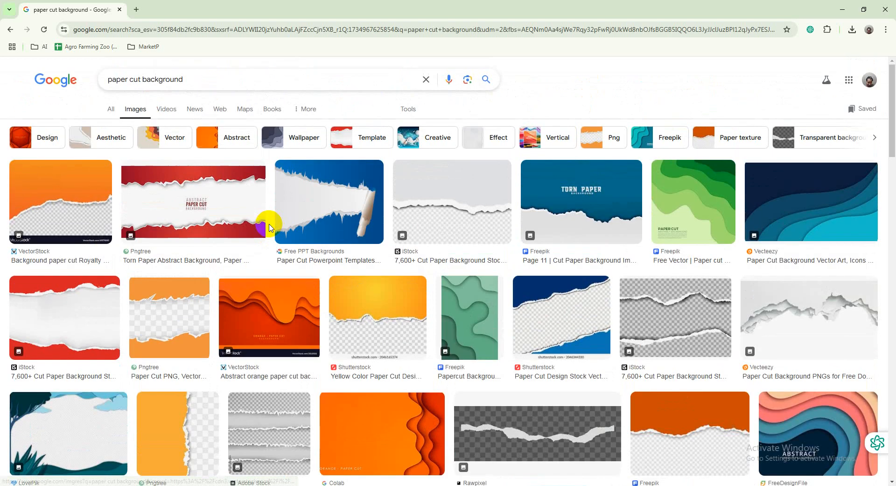
# - Preview the red and white torn paper abstract background from Pngtree and look through its related images
pyautogui.click(196, 210)
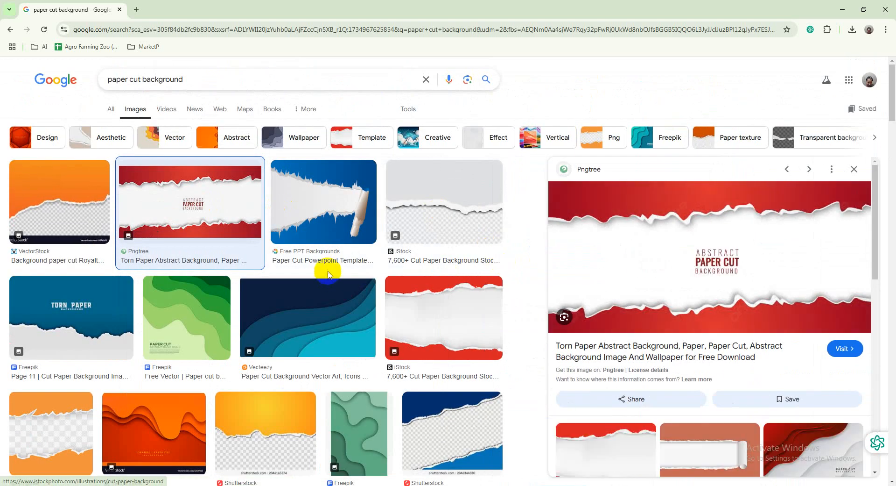
pyautogui.scroll(-3, 645, 254)
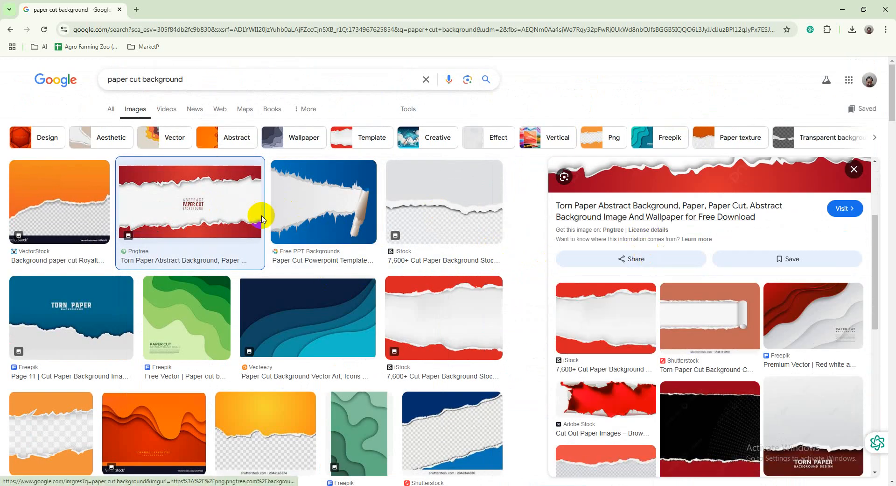
pyautogui.scroll(-5, 685, 287)
pyautogui.scroll(-6, 436, 279)
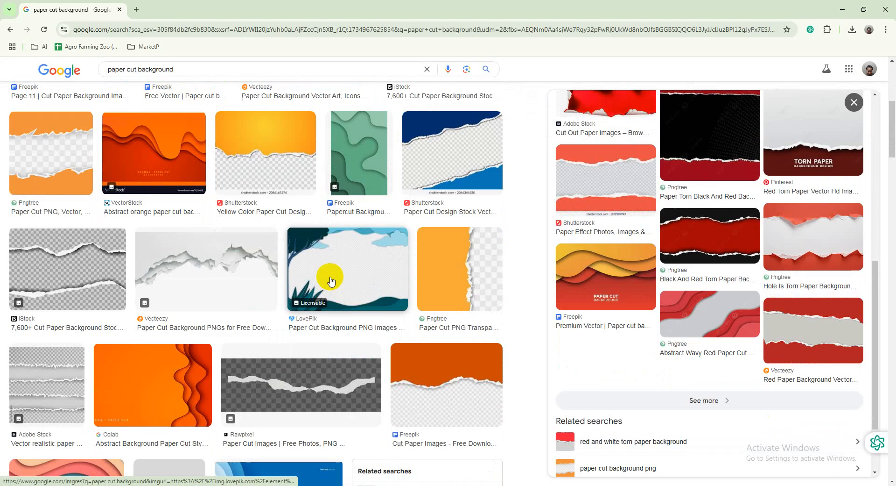
# - Preview the related black and red torn paper background from Pngtree and examine the similar torn paper images
pyautogui.click(712, 231)
pyautogui.scroll(-5, 411, 266)
pyautogui.scroll(-5, 320, 250)
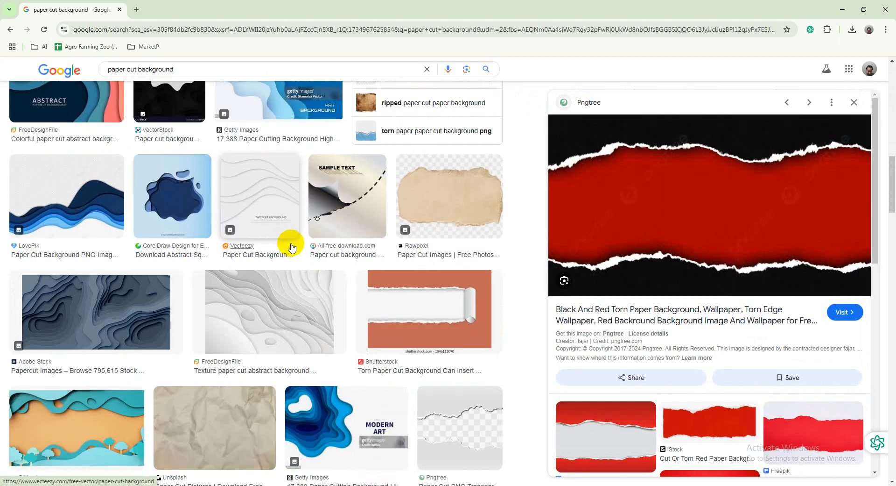
pyautogui.scroll(-3, 210, 215)
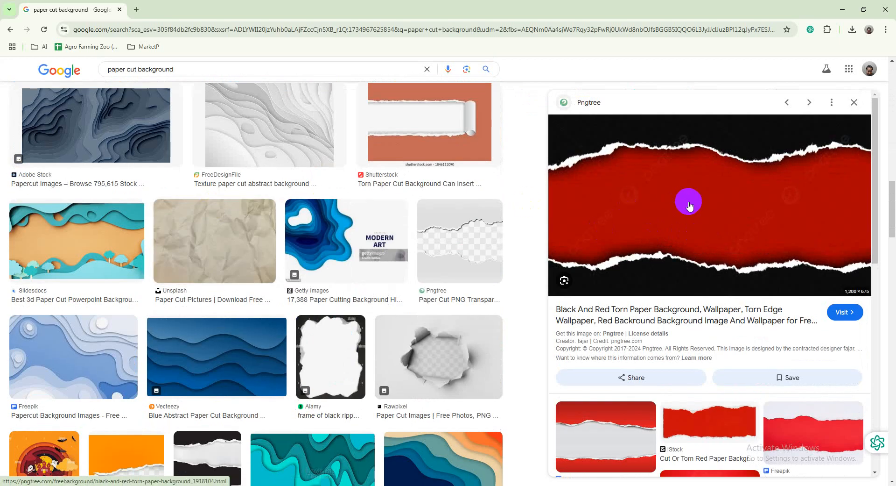
pyautogui.scroll(-3, 686, 200)
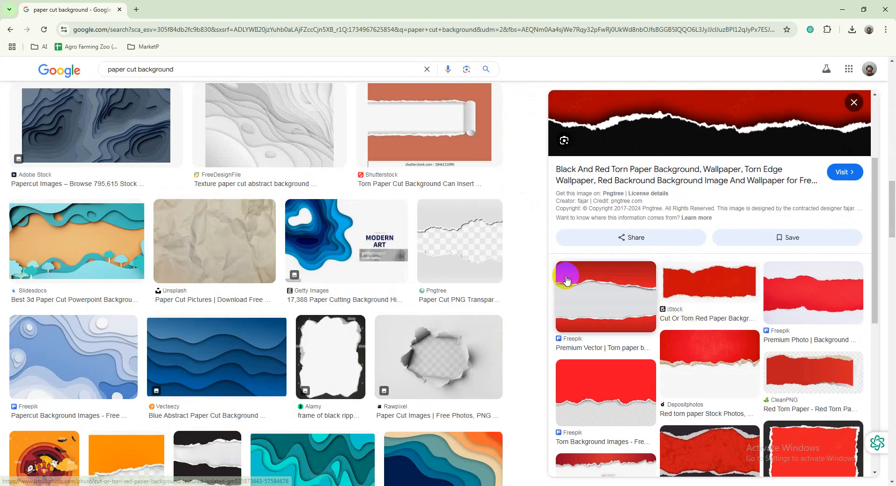
pyautogui.scroll(-5, 354, 272)
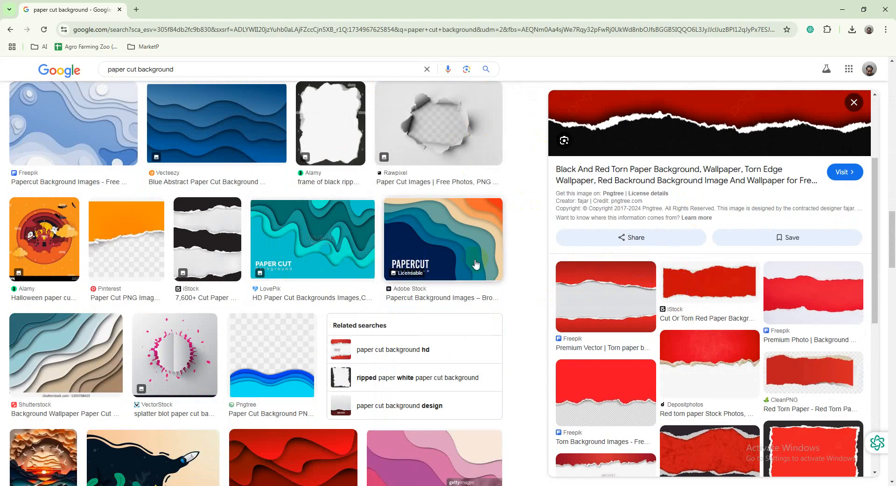
pyautogui.scroll(-5, 411, 250)
pyautogui.scroll(-3, 729, 287)
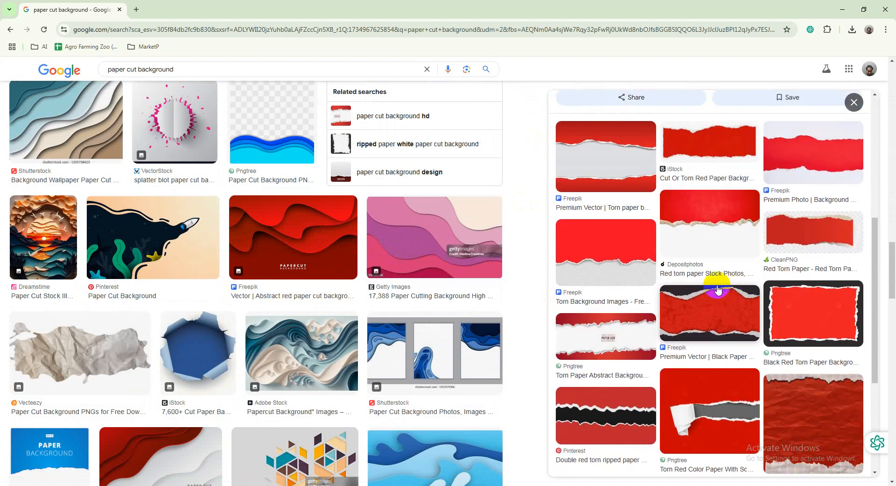
pyautogui.scroll(-5, 607, 256)
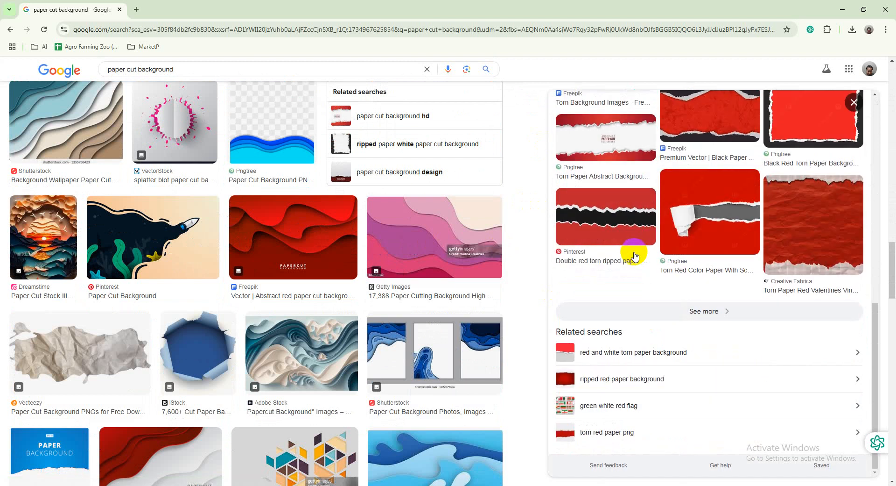
# - Examine more paper cut designs further down the image results and return to the preview of the black and red torn paper background
pyautogui.scroll(-3, 362, 220)
pyautogui.scroll(-1, 363, 219)
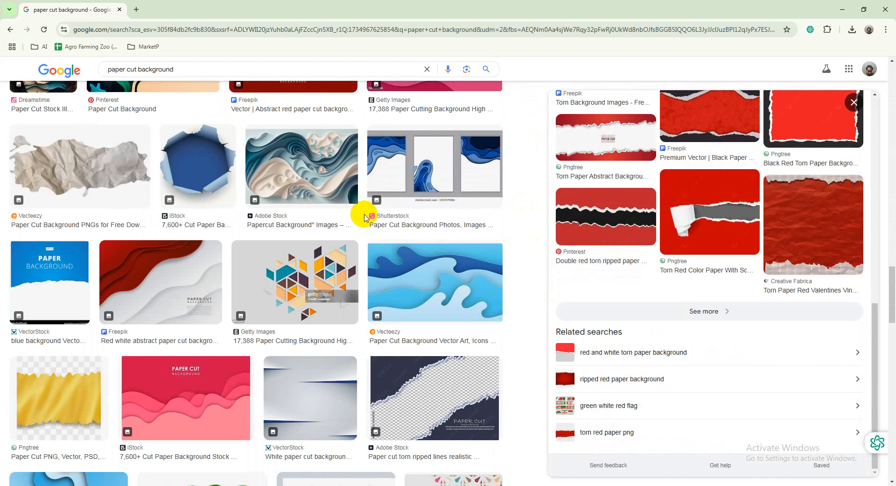
pyautogui.scroll(-4, 365, 218)
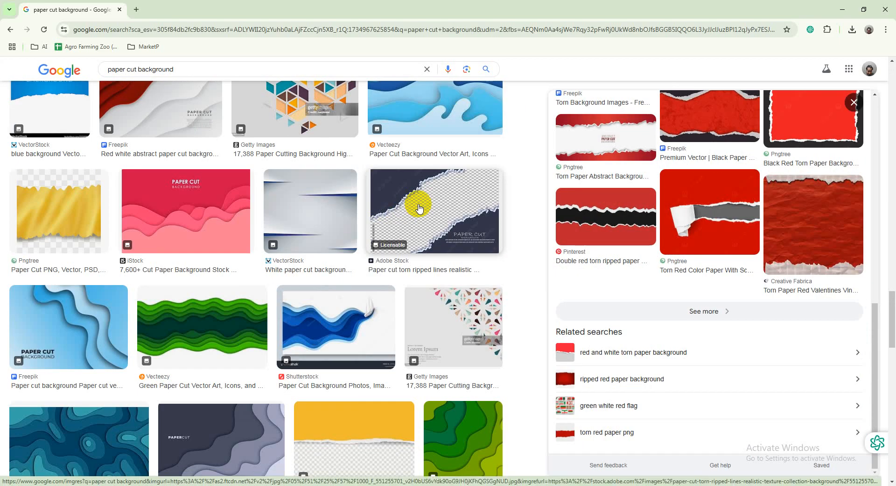
pyautogui.scroll(-5, 421, 206)
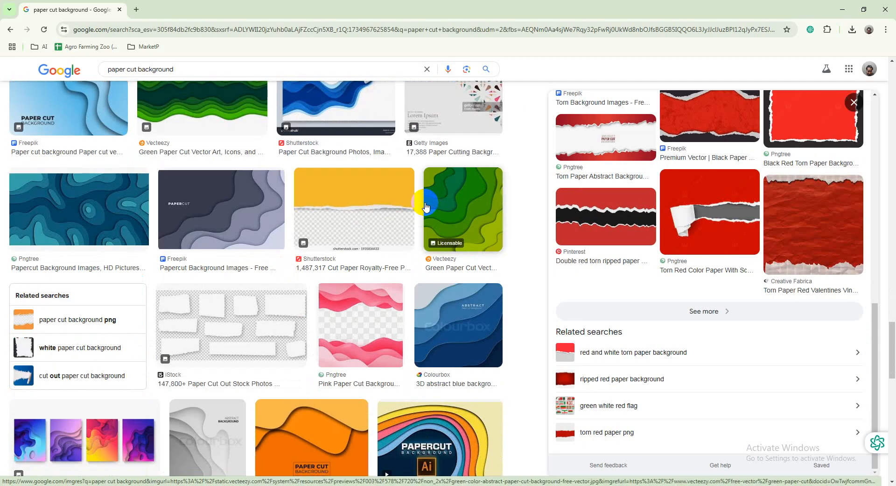
pyautogui.scroll(-4, 361, 206)
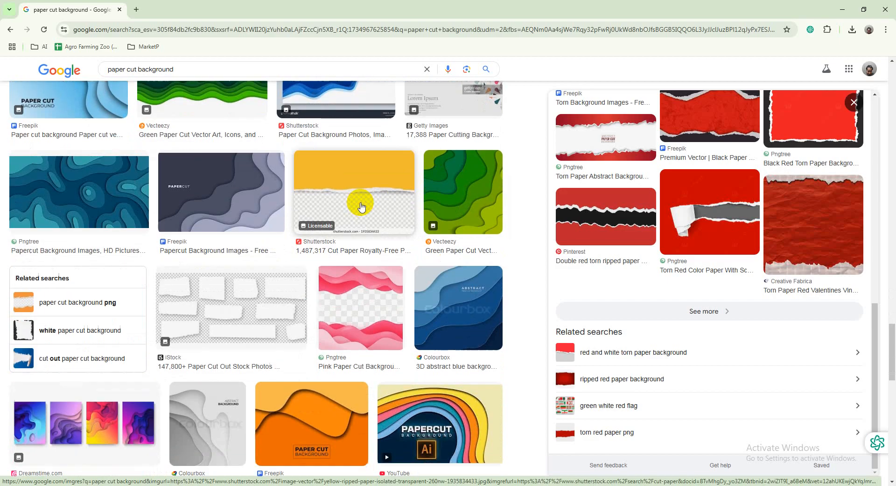
pyautogui.scroll(-4, 357, 200)
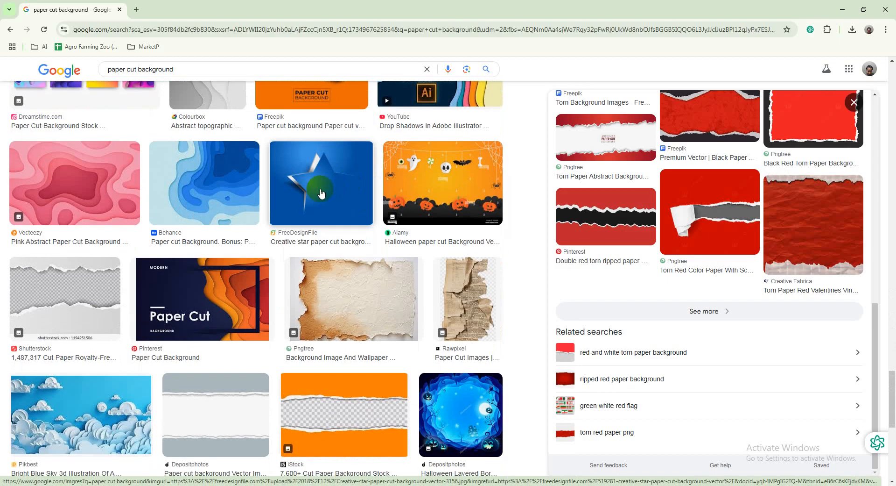
pyautogui.scroll(-4, 355, 187)
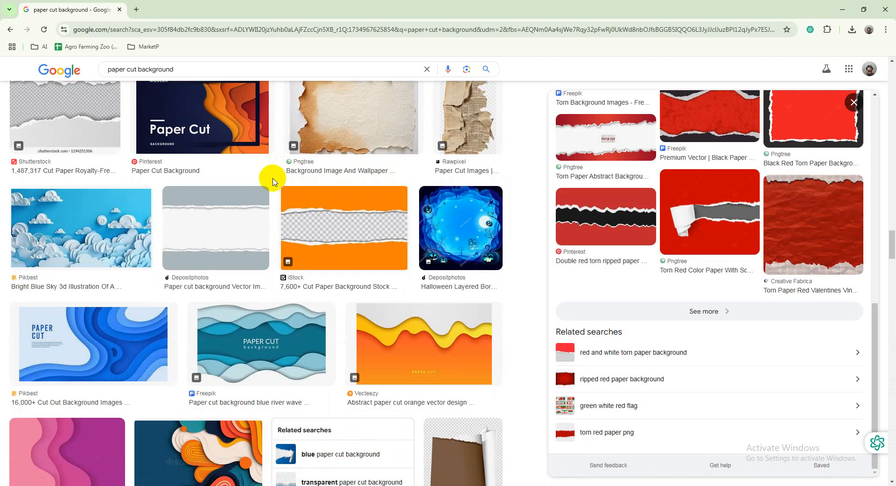
pyautogui.scroll(-5, 273, 182)
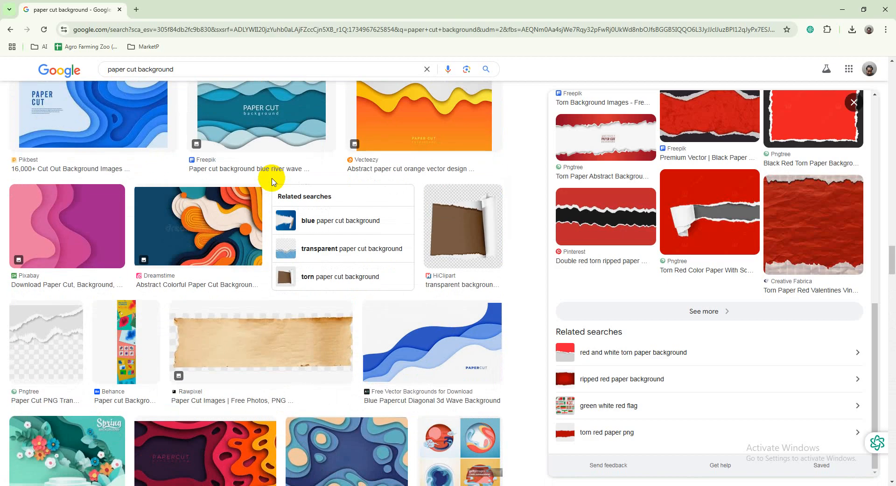
pyautogui.scroll(-7, 266, 182)
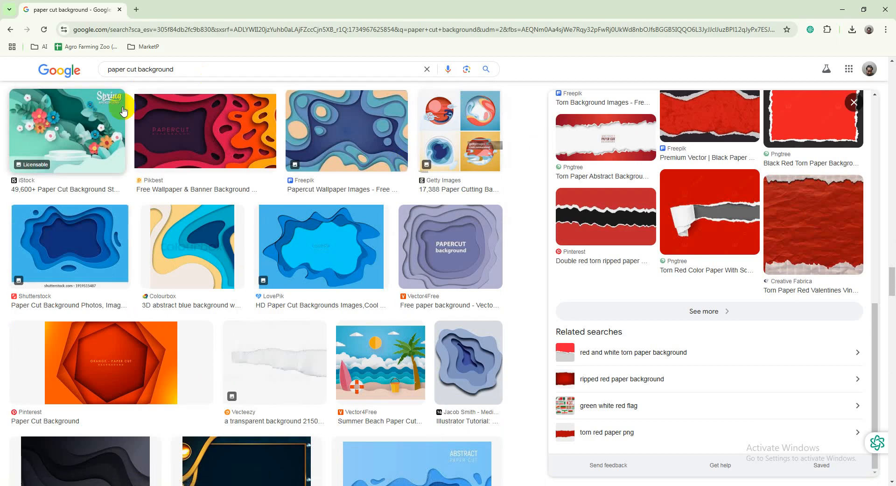
pyautogui.scroll(10, 159, 146)
pyautogui.scroll(5, 159, 146)
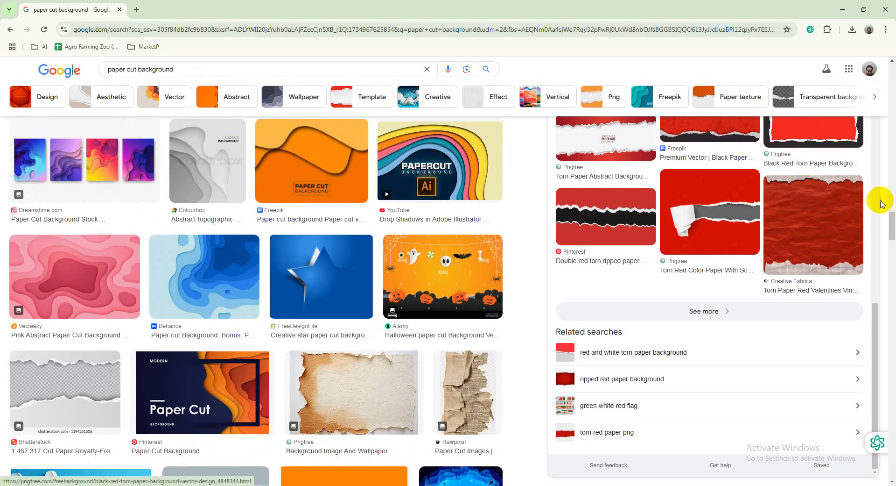
pyautogui.moveTo(876, 318); pyautogui.dragTo(874, 126)
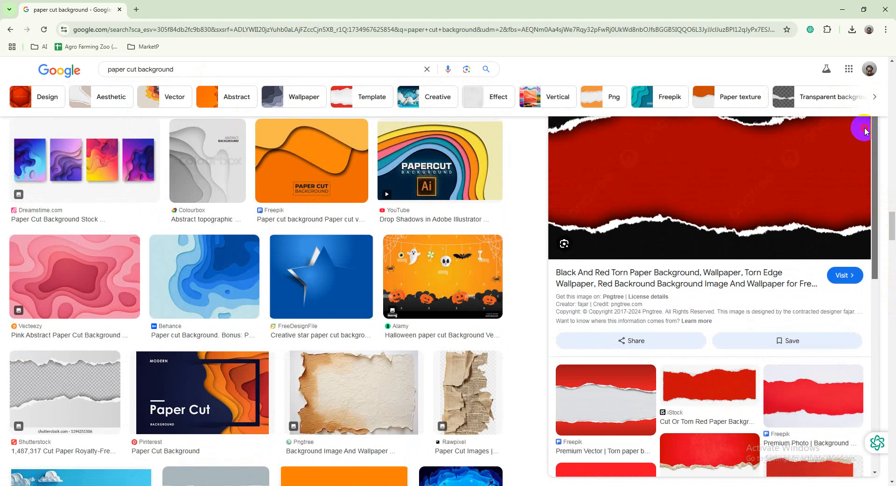
# - Preview the green layered paper cut image from Vecteezy and the pink wave paper cut background from iStock
pyautogui.scroll(10, 327, 205)
pyautogui.click(464, 391)
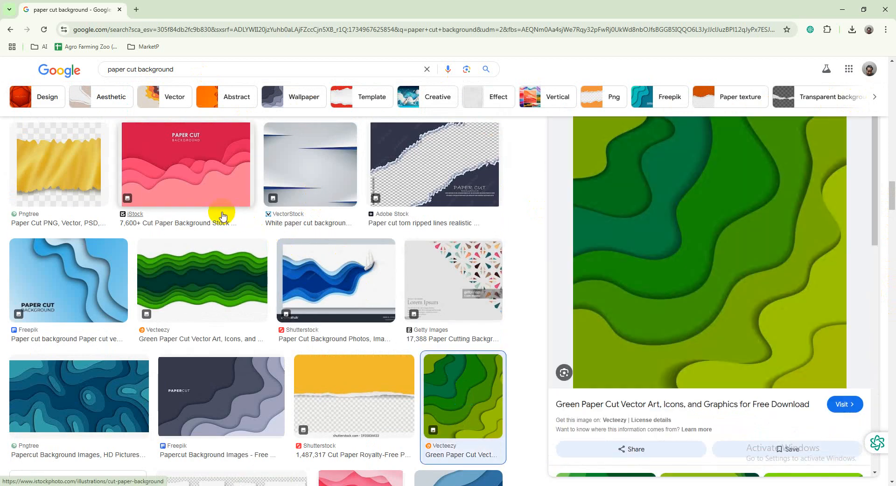
pyautogui.scroll(5, 215, 207)
pyautogui.scroll(-2, 183, 292)
pyautogui.click(181, 291)
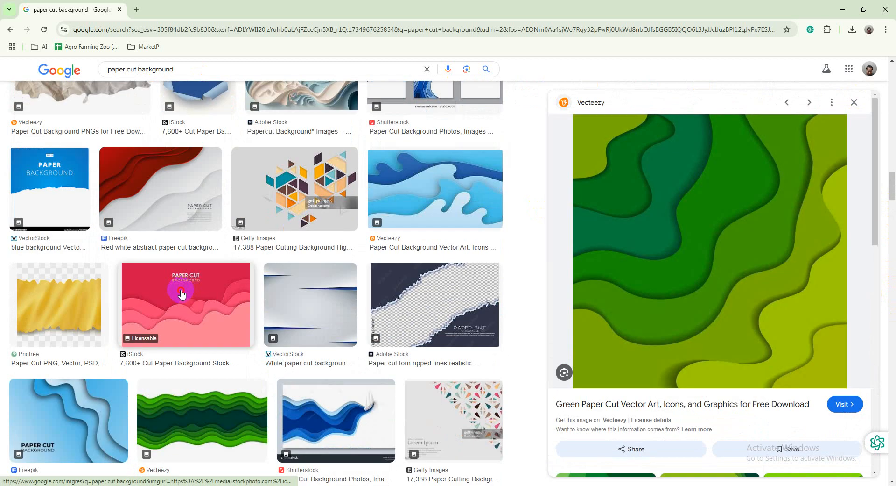
# - Look through the images related to the pink paper cut design and preview the orange torn paper background from iStock
pyautogui.scroll(-10, 186, 250)
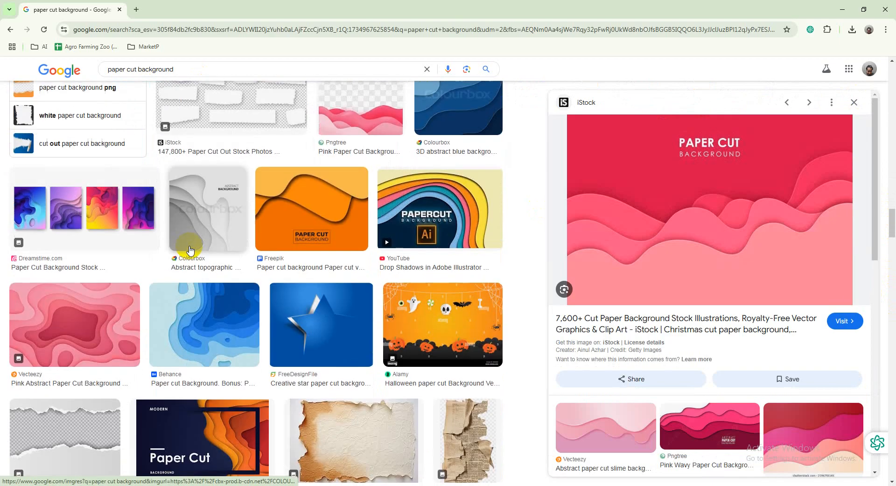
pyautogui.scroll(-7, 747, 230)
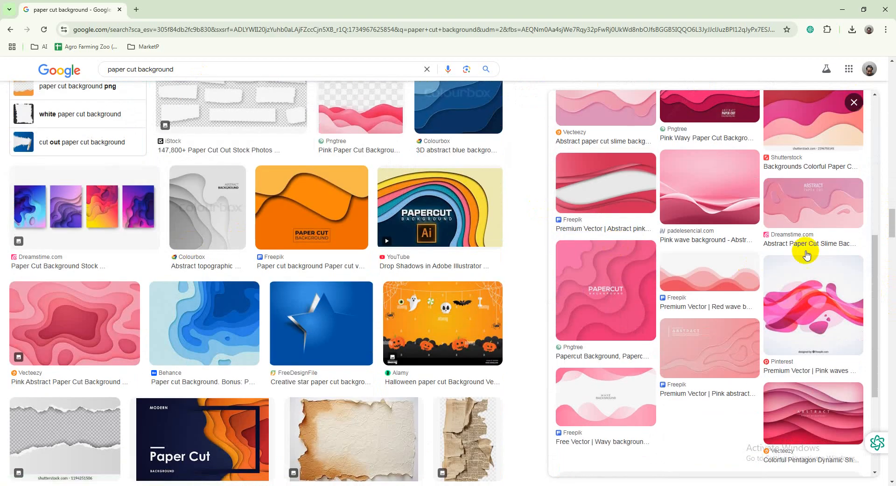
pyautogui.scroll(-4, 807, 254)
pyautogui.scroll(-5, 194, 252)
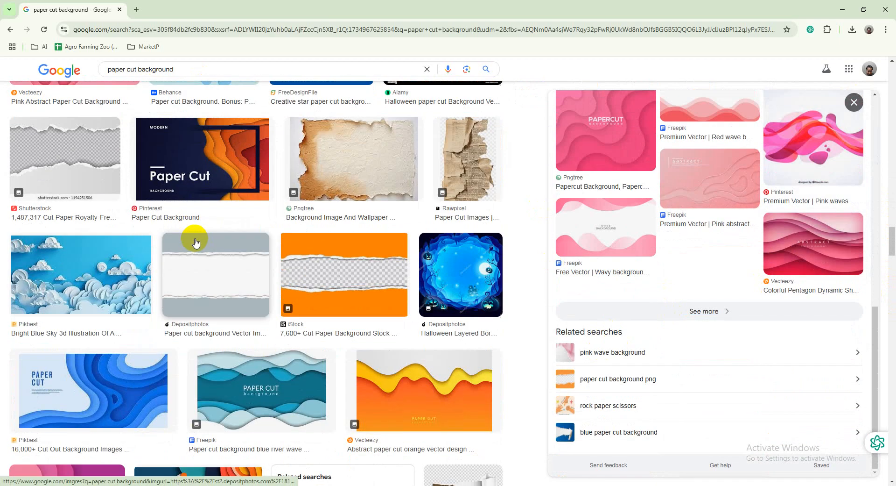
pyautogui.click(326, 311)
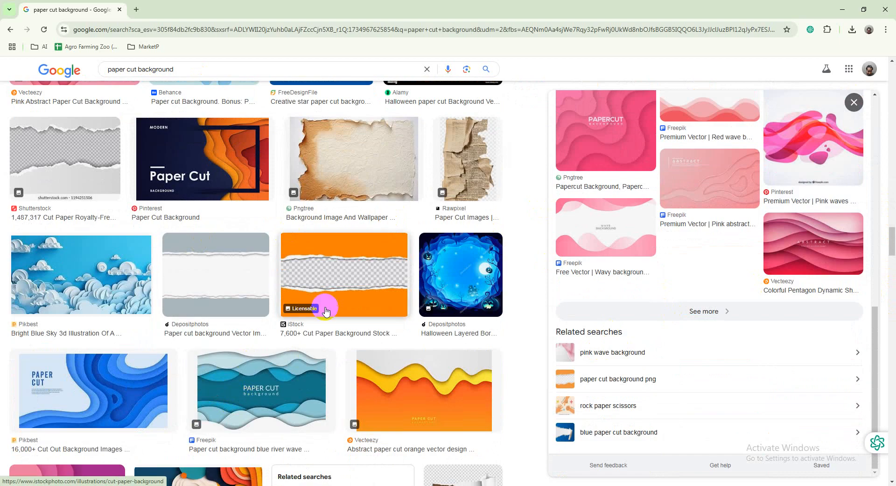
pyautogui.scroll(4, 326, 311)
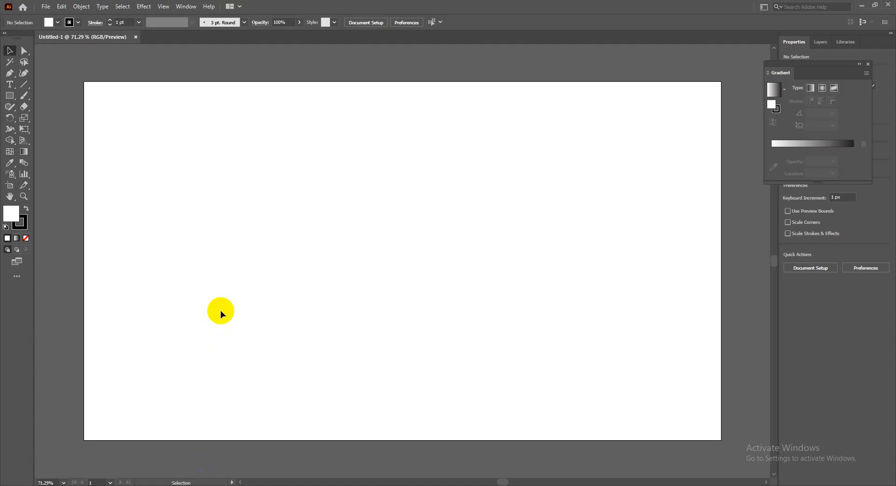
# - Switch to Adobe Illustrator and resize the artboard to 400 px wide and 300 px high
pyautogui.click(10, 185)
pyautogui.click(366, 22)
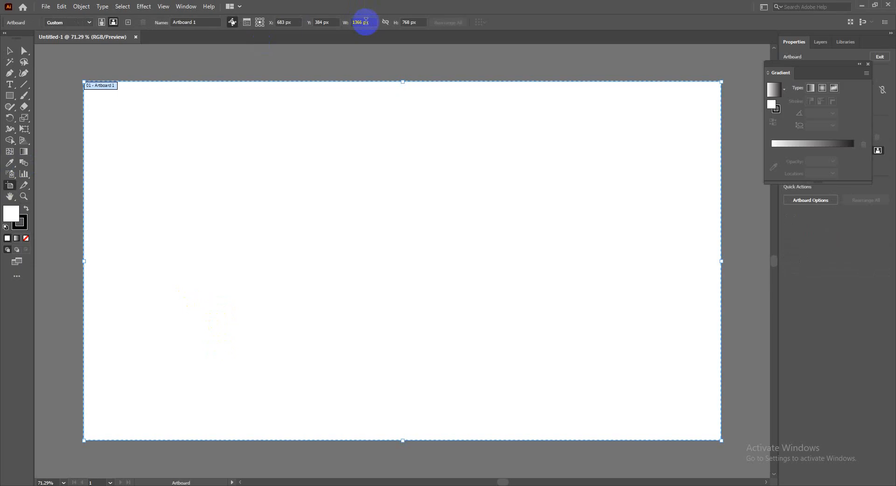
pyautogui.write('40')
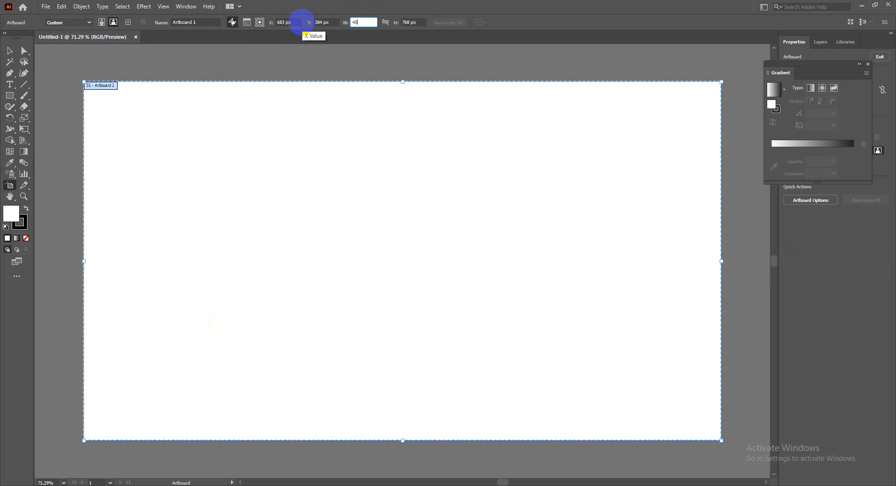
pyautogui.write('0')
pyautogui.press('Tab')
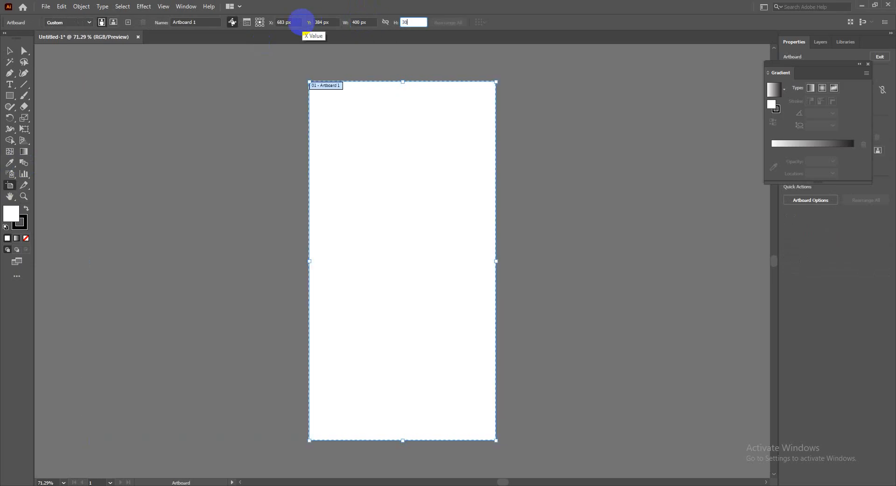
pyautogui.write('300')
pyautogui.press('Return')
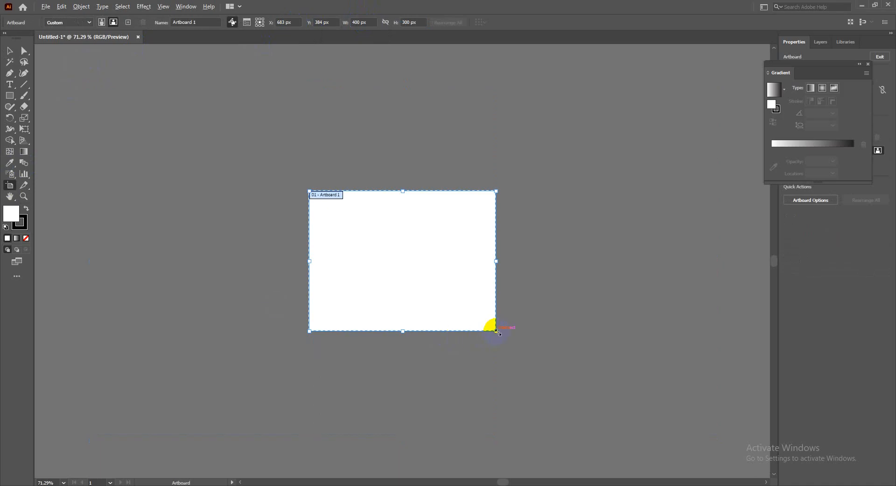
# - Scale the artboard up proportionally to about 1192 × 894 px and leave artboard editing
pyautogui.moveTo(497, 332); pyautogui.dragTo(730, 428)
pyautogui.hotkey('ctrl', 'z')
pyautogui.moveTo(496, 330); pyautogui.dragTo(672, 422)
pyautogui.scroll(-2, 436, 254)
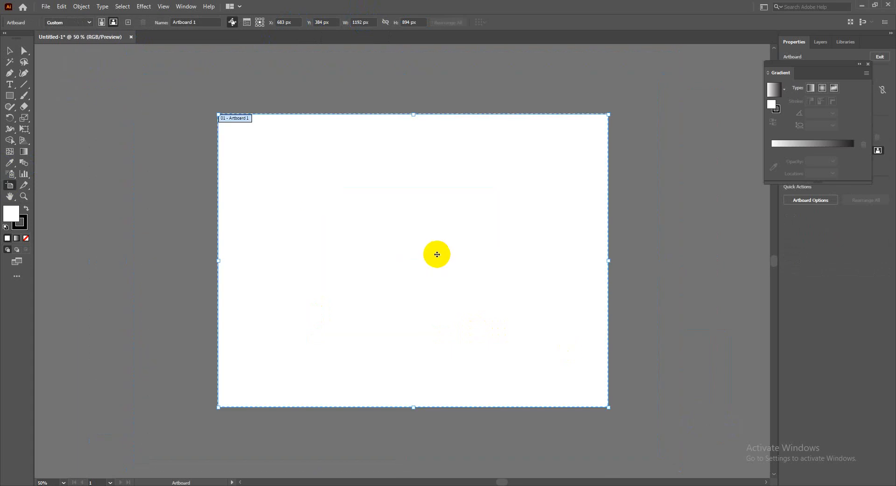
pyautogui.click(10, 51)
pyautogui.scroll(-1, 248, 211)
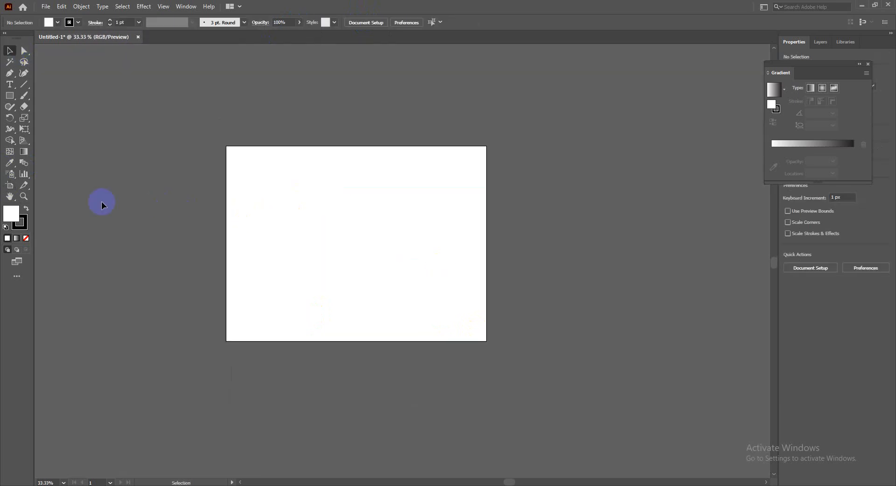
pyautogui.click(10, 185)
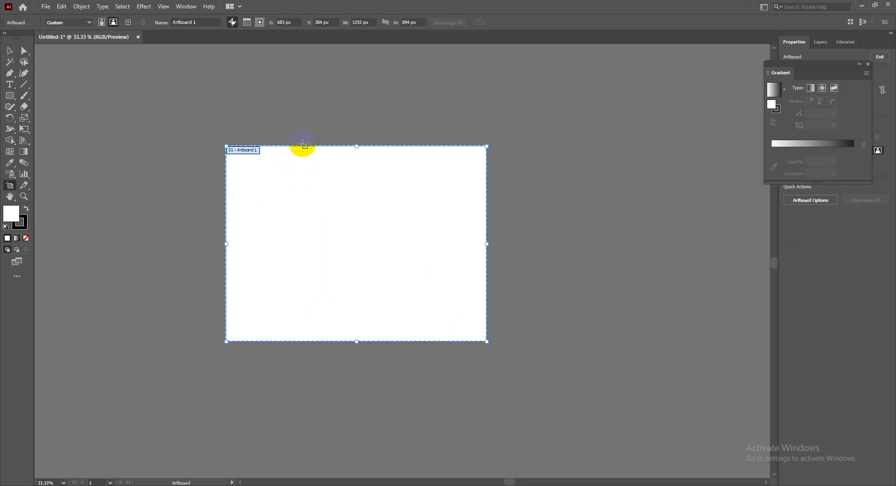
pyautogui.click(9, 50)
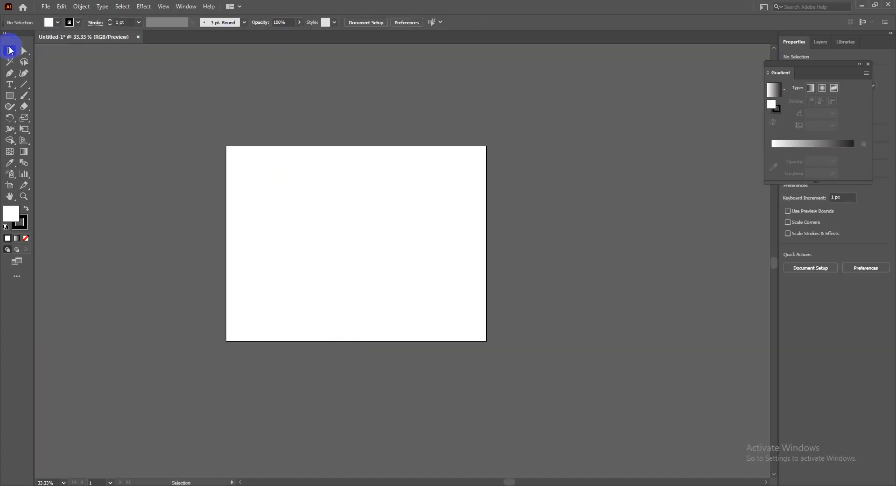
pyautogui.hotkey('ctrl', '0')
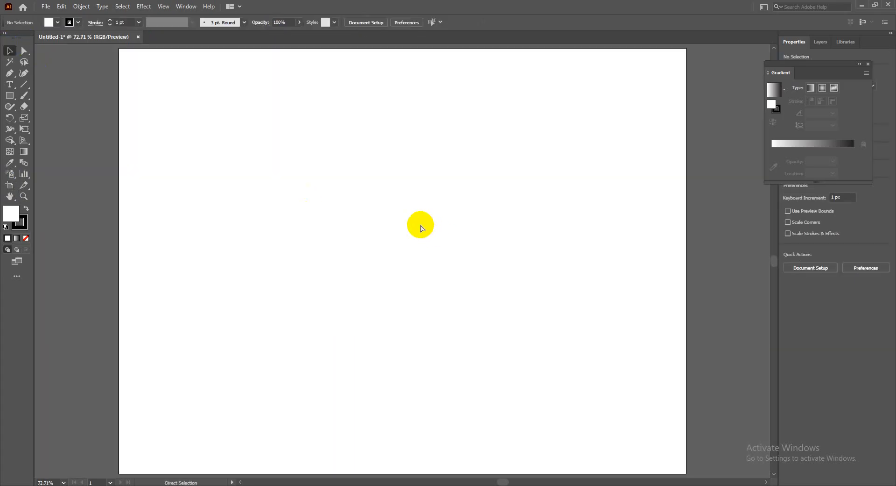
pyautogui.scroll(-1, 372, 211)
pyautogui.scroll(-1, 178, 177)
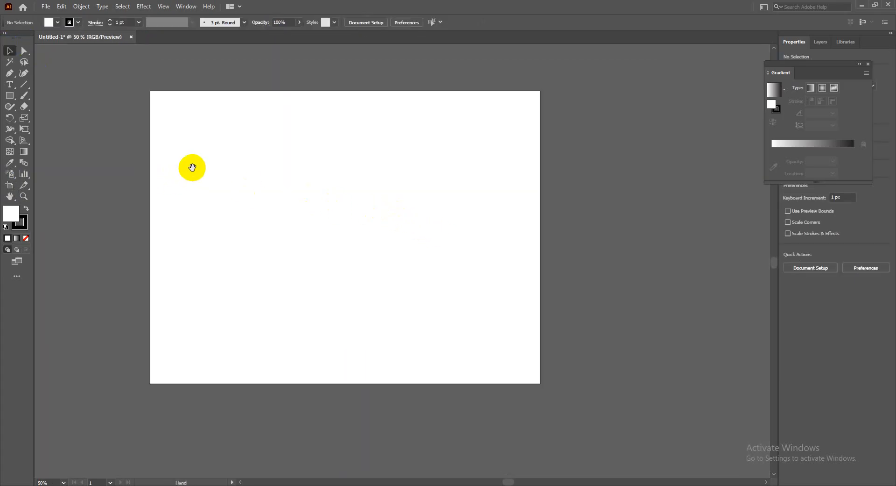
# - Draw a nearly square rectangle about 768 × 758 px on the artboard
pyautogui.moveTo(191, 168); pyautogui.dragTo(192, 174)
pyautogui.click(9, 96)
pyautogui.moveTo(189, 120); pyautogui.dragTo(440, 368)
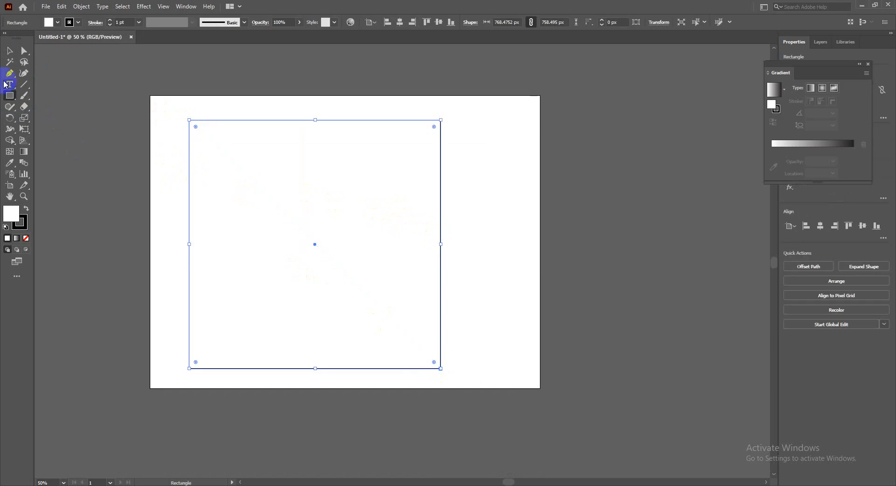
# - Swap the rectangle's fill and stroke so it is filled black, and remove its stroke
pyautogui.click(10, 53)
pyautogui.click(26, 208)
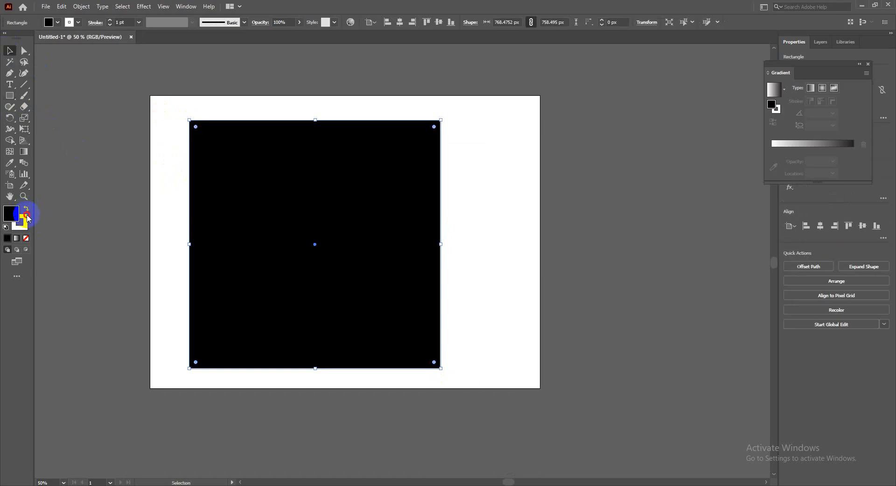
pyautogui.click(24, 222)
pyautogui.click(27, 238)
pyautogui.click(628, 89)
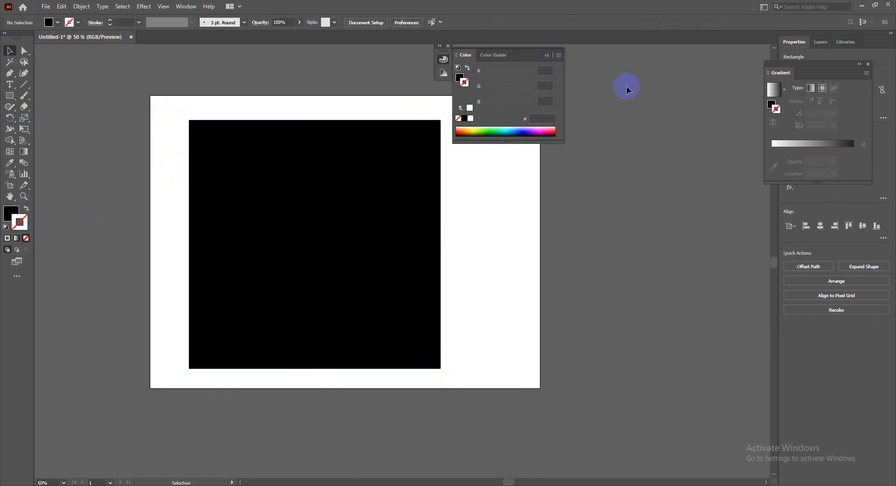
pyautogui.click(449, 46)
# - Align the rectangle to the artboard's upper-left corner and stretch it to cover the whole 1192 × 894 px artboard
pyautogui.click(364, 154)
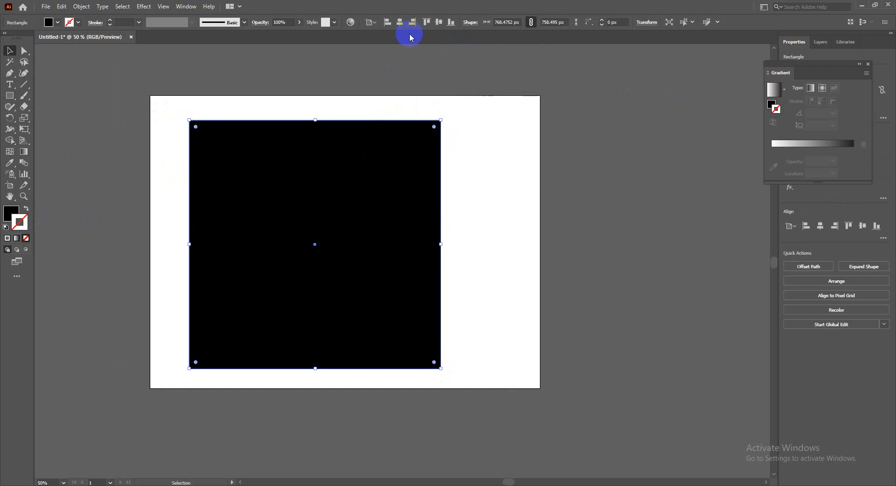
pyautogui.click(388, 23)
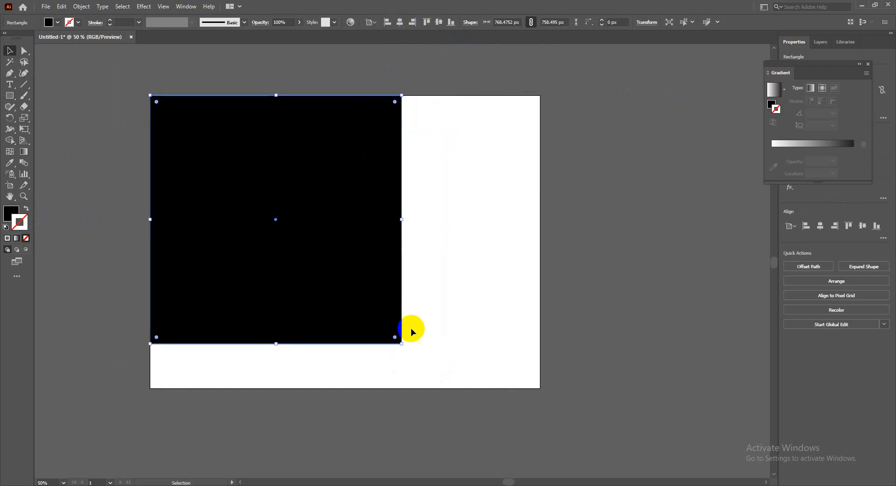
pyautogui.moveTo(402, 343); pyautogui.dragTo(452, 388)
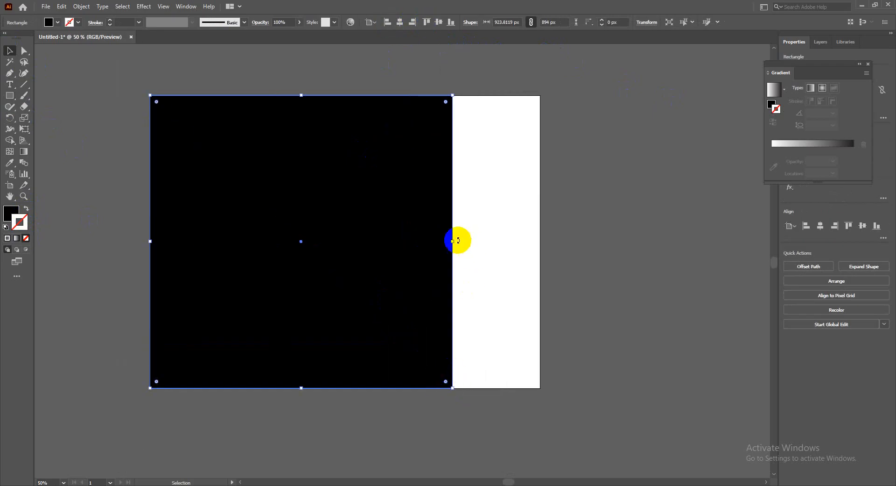
pyautogui.moveTo(453, 241); pyautogui.dragTo(540, 252)
pyautogui.click(602, 245)
pyautogui.click(452, 207)
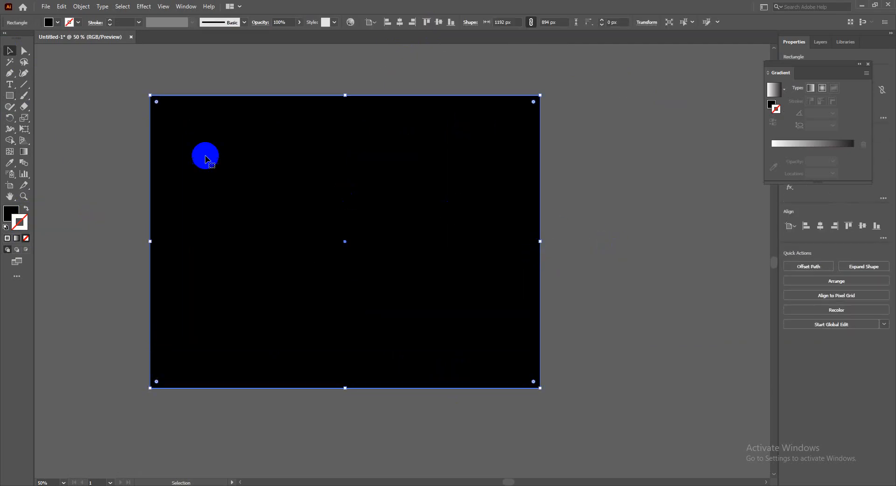
pyautogui.click(123, 153)
pyautogui.click(189, 154)
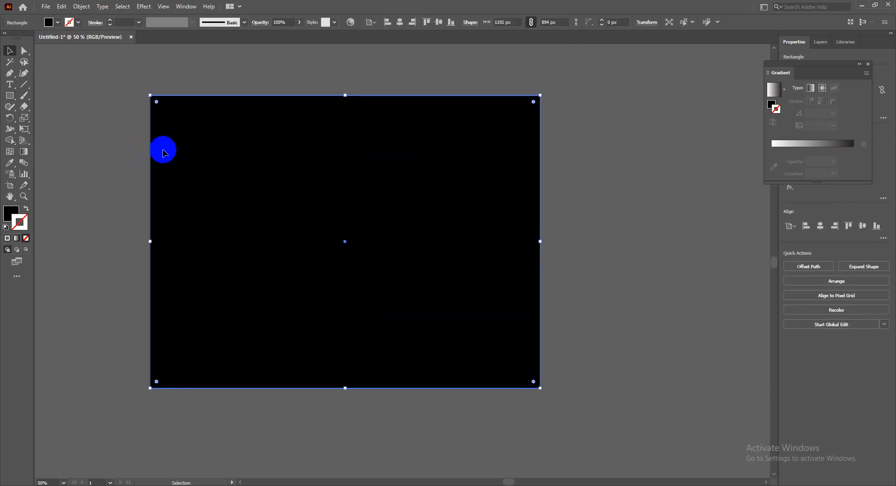
pyautogui.click(112, 145)
# - Fill the background rectangle with light grey EAEAEA and dismiss the colour settings
pyautogui.click(239, 189)
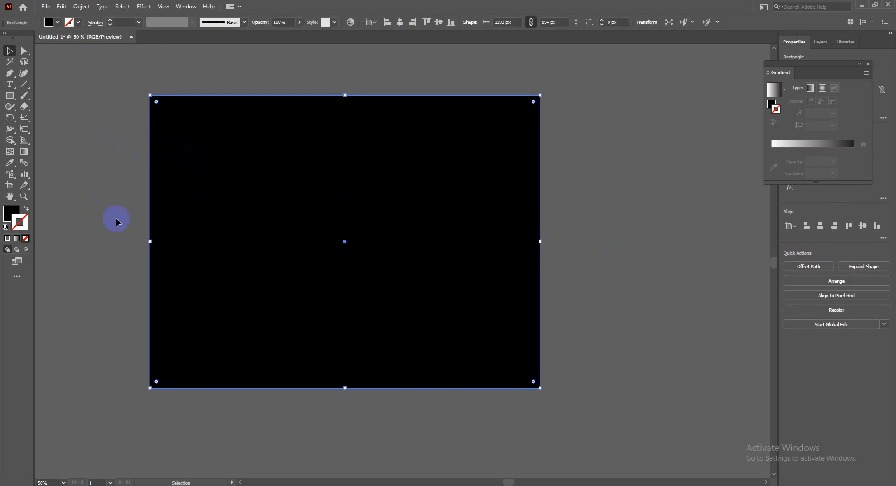
pyautogui.click(10, 213)
pyautogui.doubleClick(10, 213)
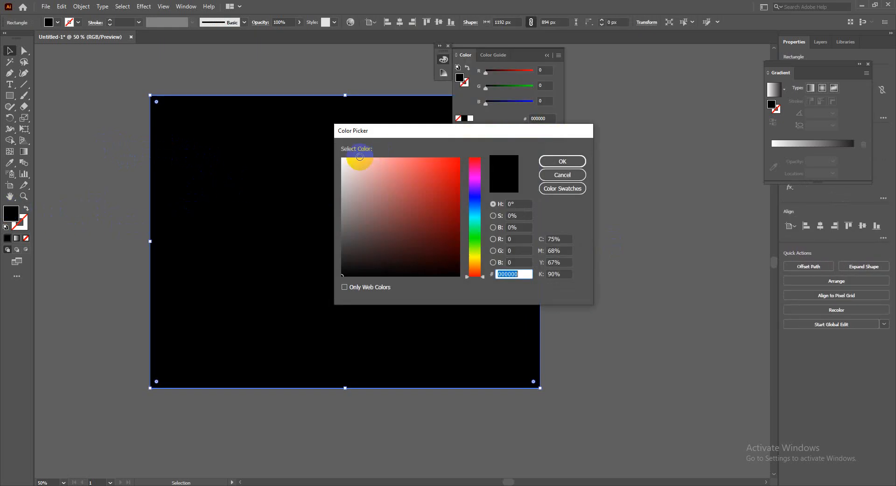
pyautogui.click(342, 167)
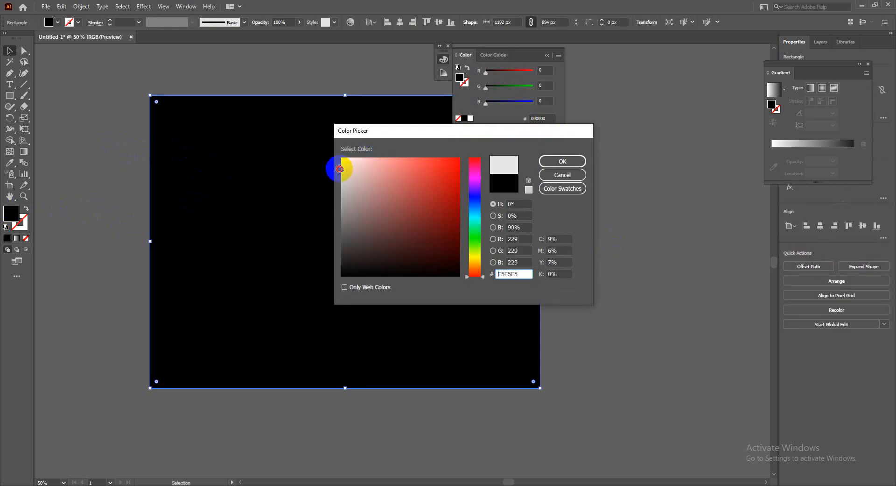
pyautogui.click(562, 161)
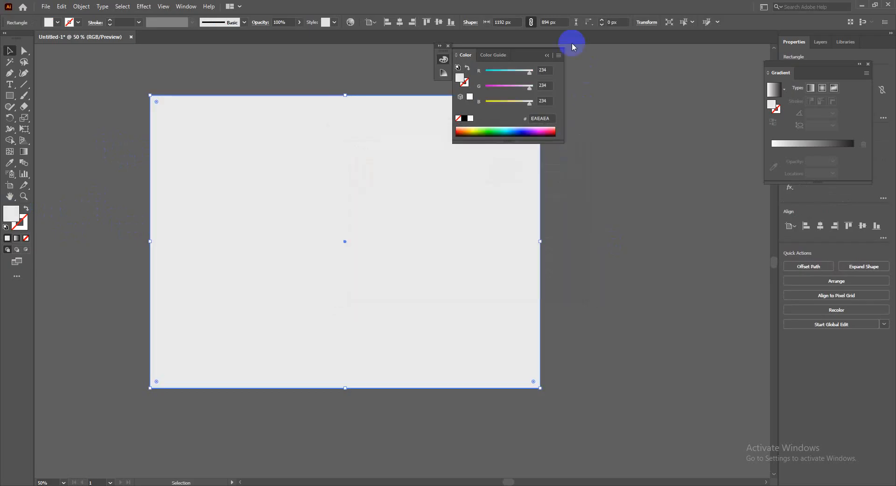
pyautogui.click(448, 45)
pyautogui.click(590, 104)
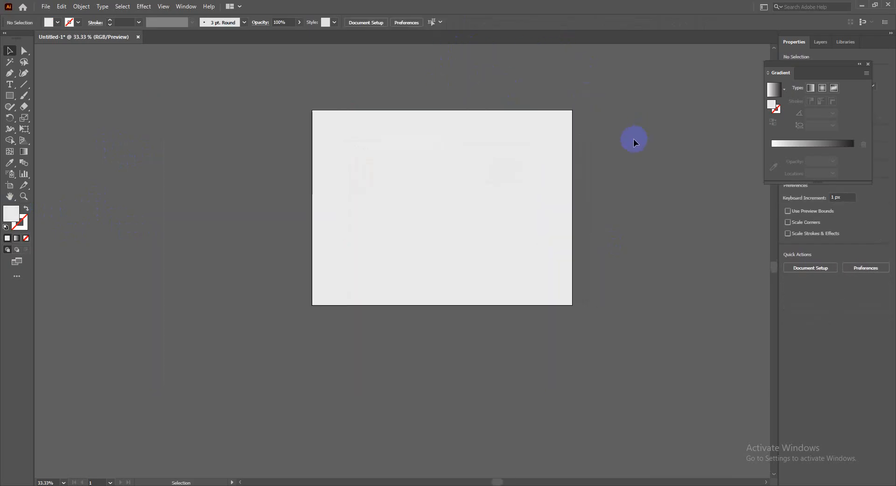
# - Close the floating Gradient panel to clear the workspace
pyautogui.hotkey('ctrl', '=')
pyautogui.hotkey('ctrl', '-')
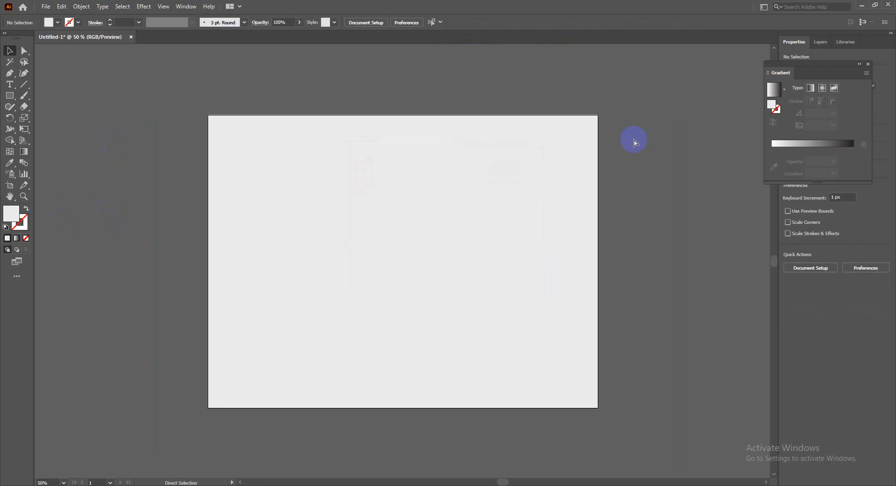
pyautogui.click(868, 64)
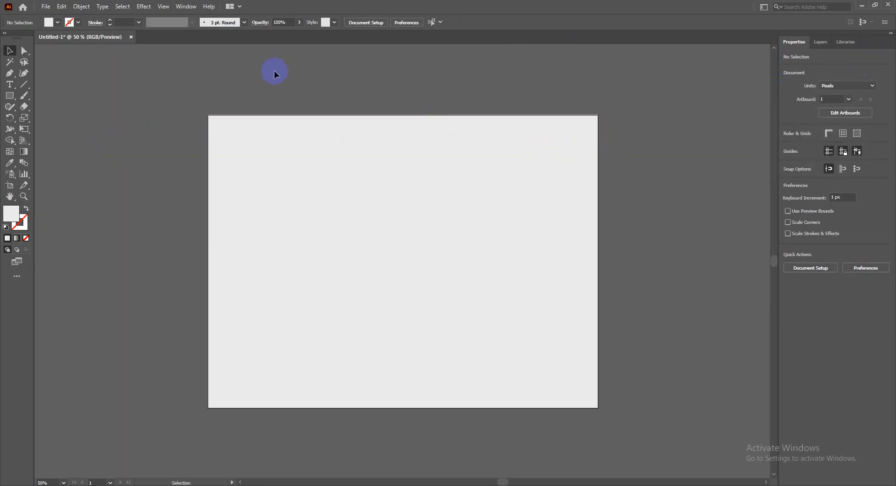
pyautogui.moveTo(323, 117); pyautogui.dragTo(324, 110)
pyautogui.click(321, 91)
pyautogui.hotkey('ctrl', '0')
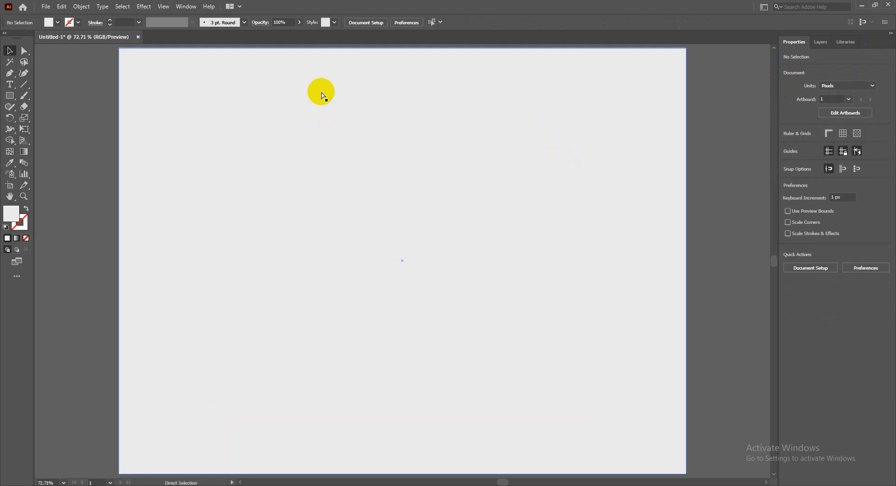
pyautogui.hotkey('ctrl', '-')
pyautogui.hotkey('ctrl', '-')
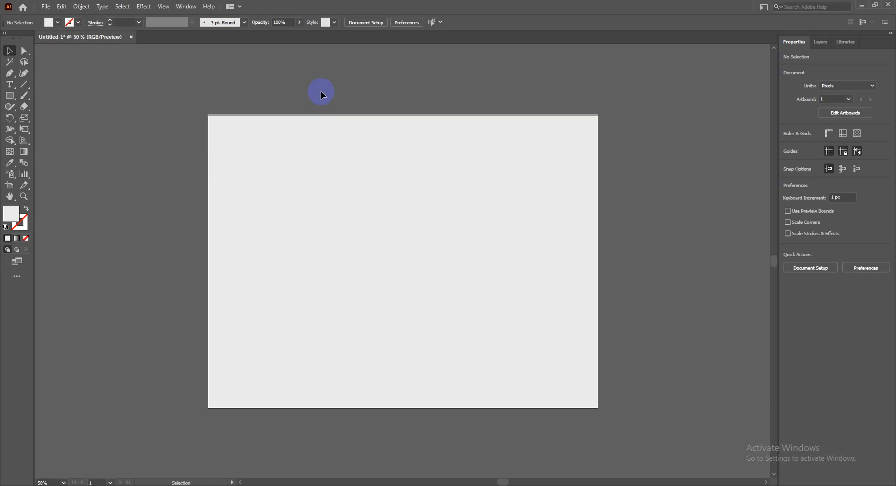
pyautogui.click(252, 142)
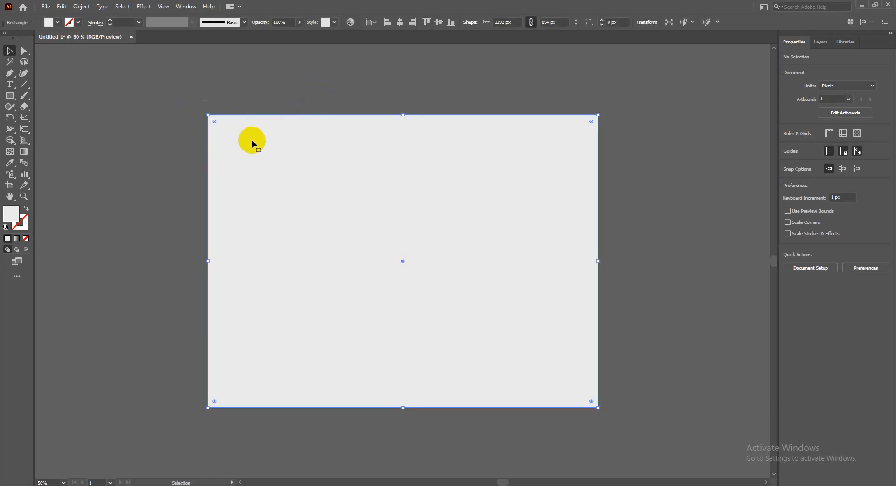
pyautogui.click(172, 150)
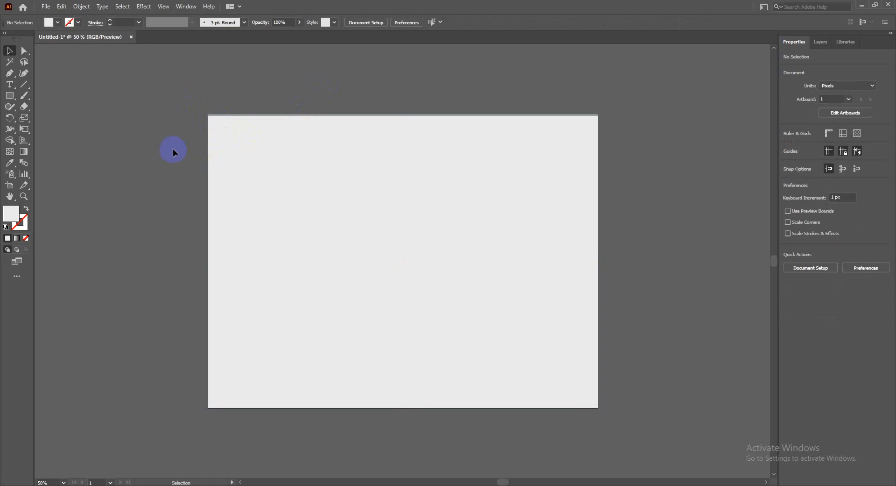
pyautogui.click(254, 145)
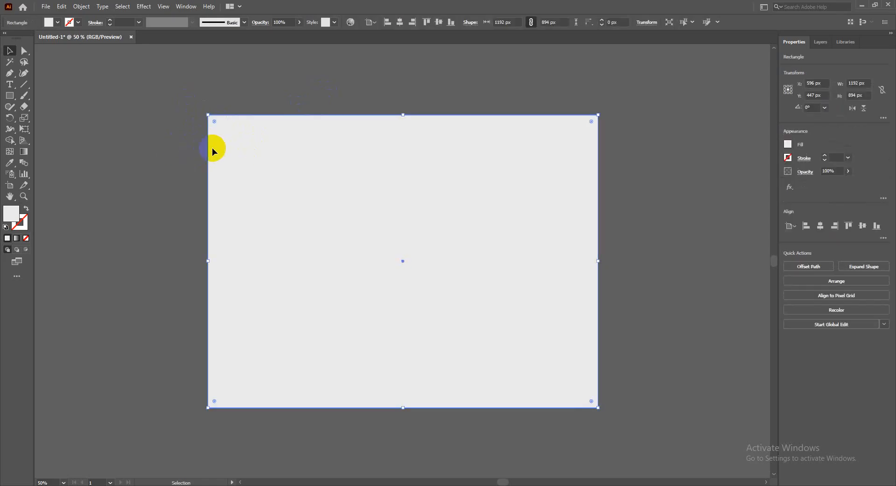
pyautogui.click(183, 149)
pyautogui.press('space')
pyautogui.moveTo(160, 155); pyautogui.dragTo(176, 155)
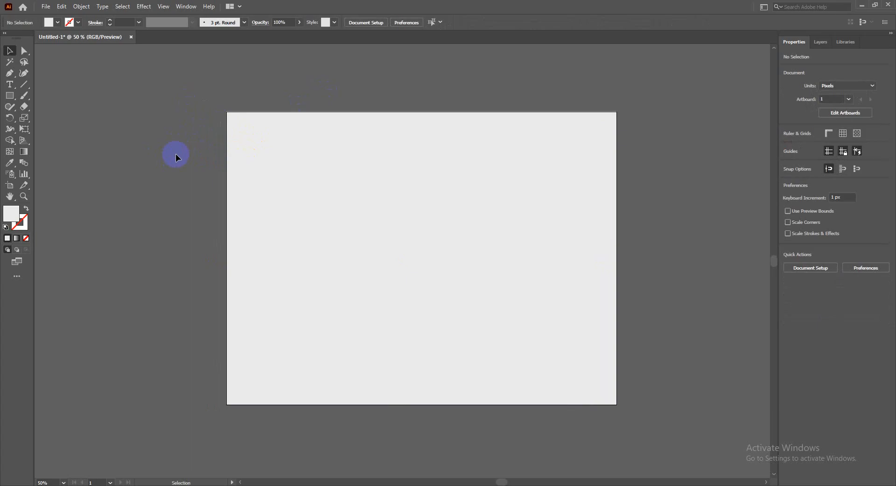
pyautogui.scroll(-1, 180, 171)
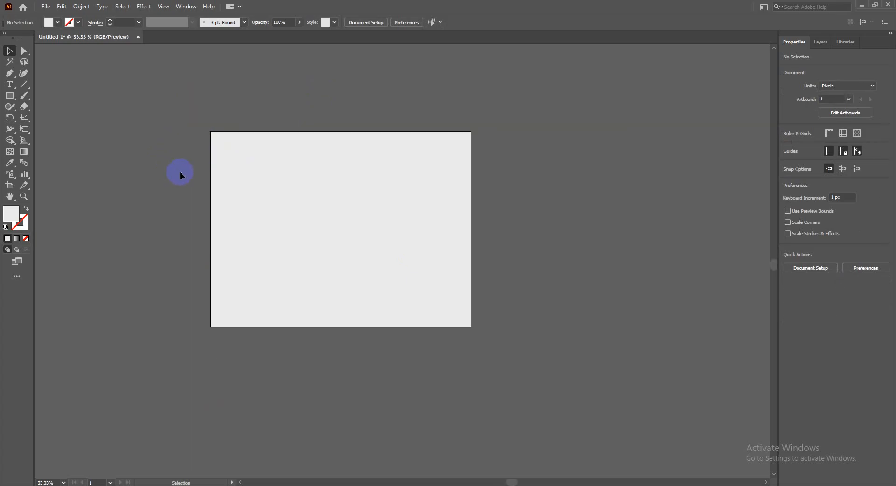
pyautogui.scroll(1, 180, 175)
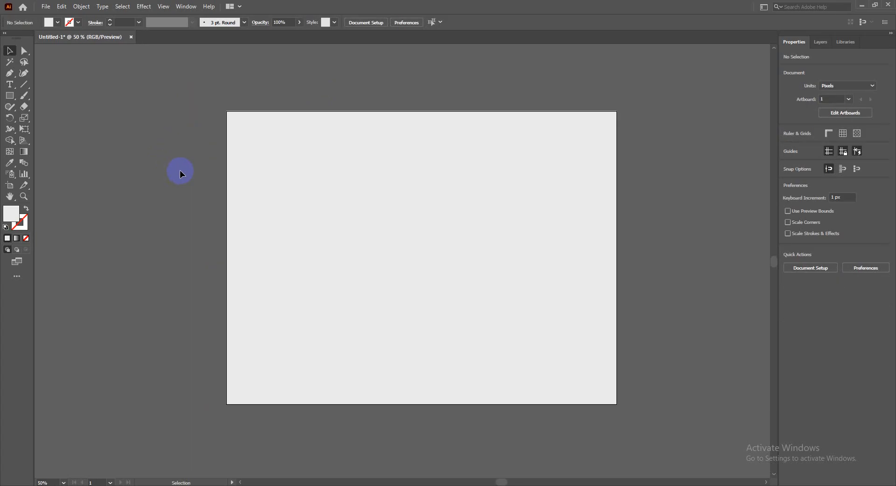
pyautogui.scroll(1, 180, 171)
pyautogui.hotkey('ctrl', '-')
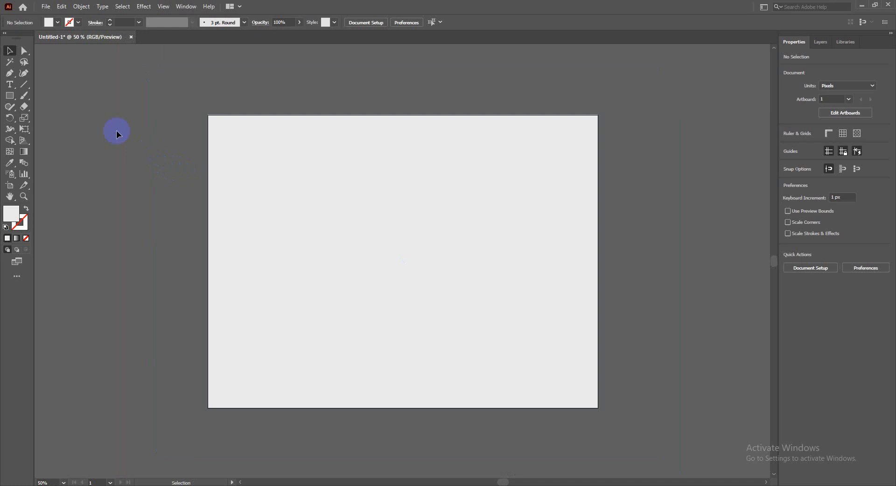
pyautogui.click(226, 161)
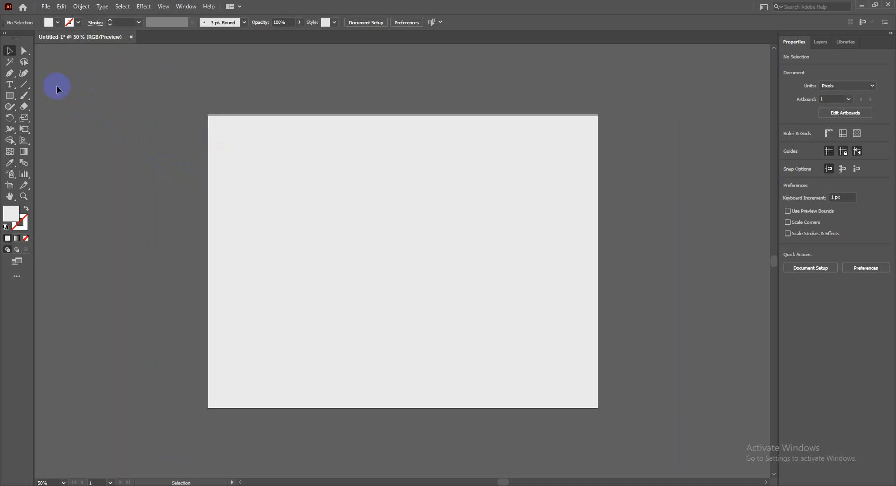
pyautogui.click(24, 74)
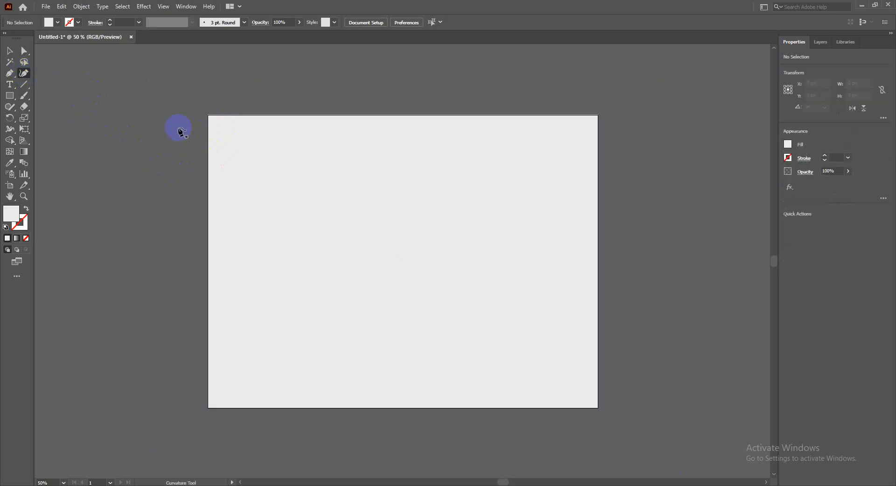
pyautogui.click(157, 113)
pyautogui.click(340, 85)
pyautogui.click(542, 242)
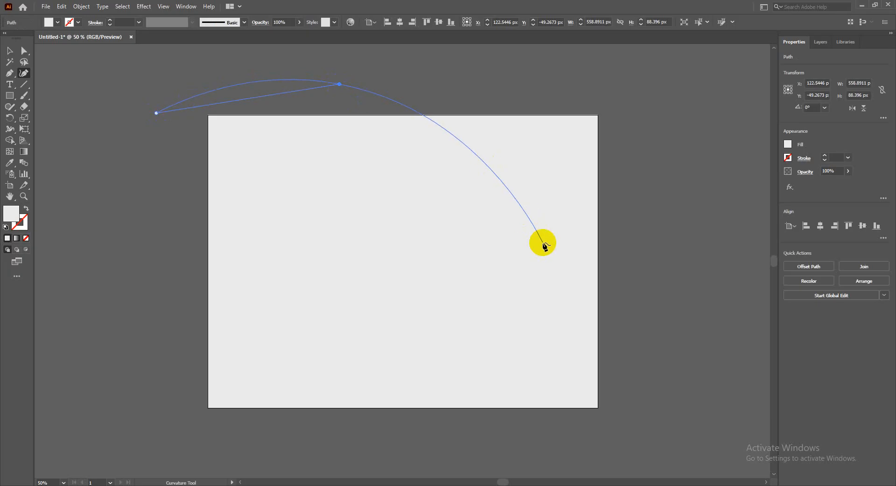
pyautogui.click(647, 128)
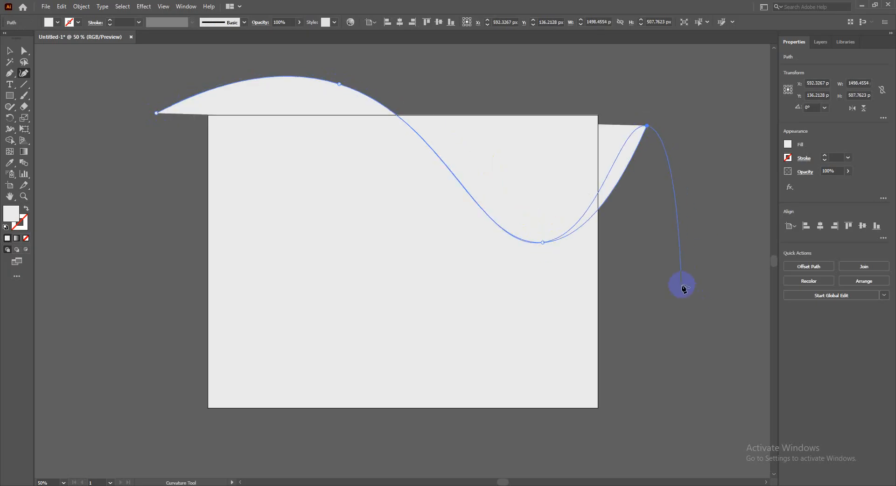
pyautogui.hotkey('ctrl', 'z')
pyautogui.hotkey('ctrl', 'z')
pyautogui.hotkey('ctrl', 'z')
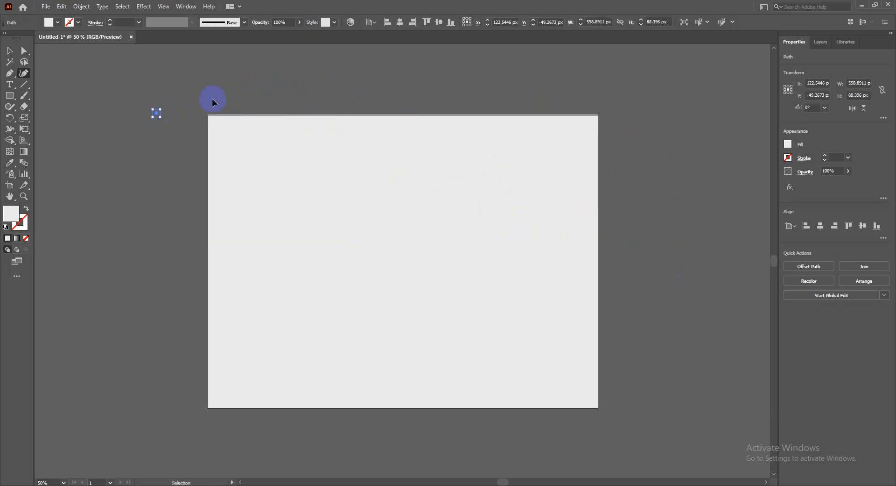
pyautogui.hotkey('ctrl', 'z')
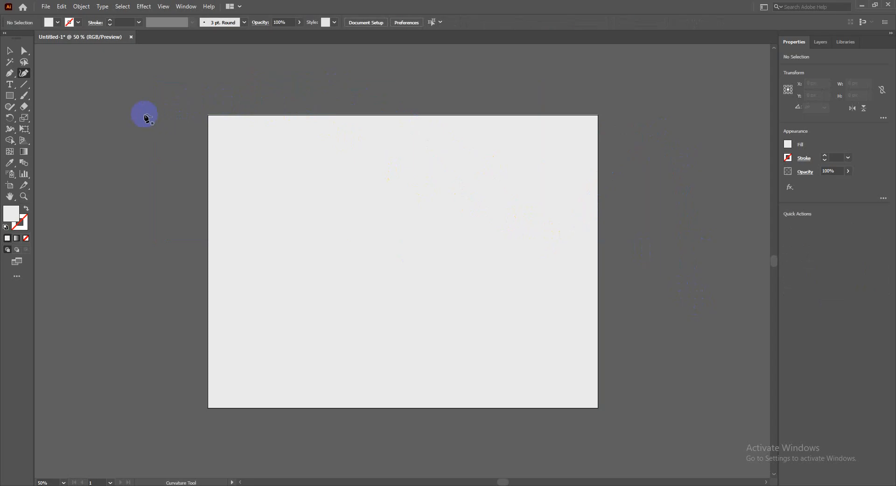
# - Draw a wavy edge of repeated drips with the Curvature tool along the artboard's upper edge, extending past both of its sides
pyautogui.click(142, 115)
pyautogui.click(257, 103)
pyautogui.click(299, 158)
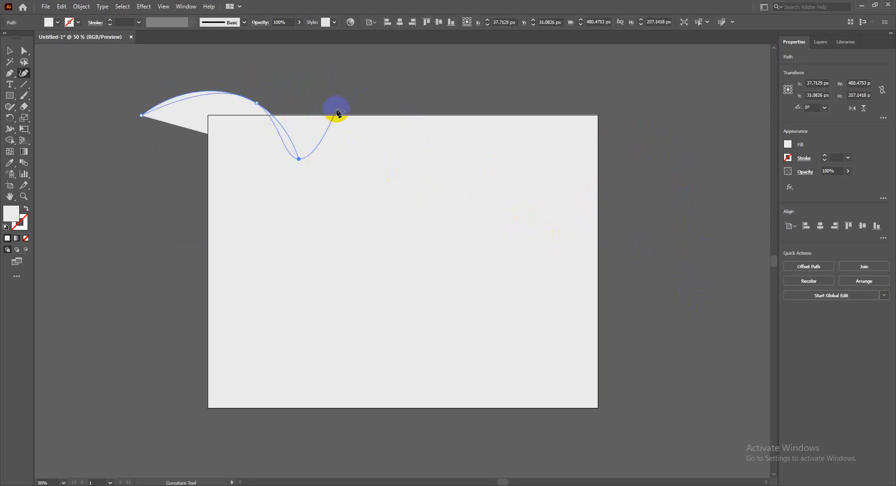
pyautogui.click(337, 108)
pyautogui.click(407, 166)
pyautogui.click(449, 113)
pyautogui.click(526, 165)
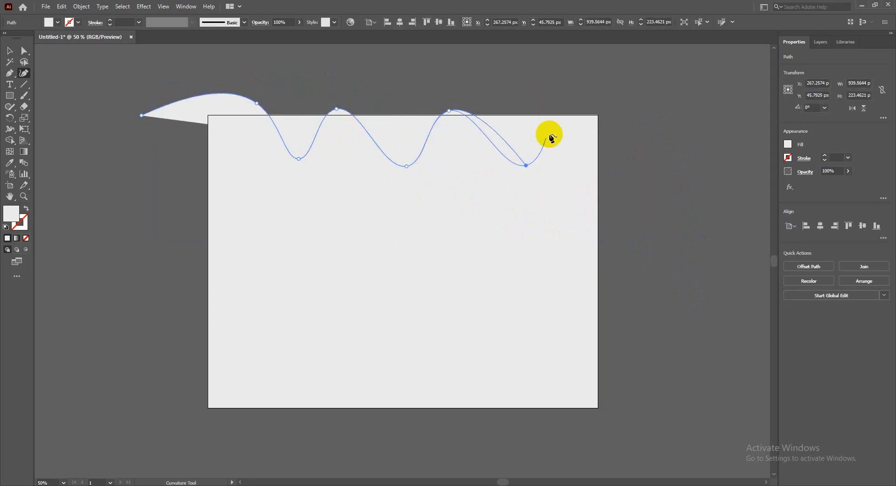
pyautogui.click(576, 102)
pyautogui.click(635, 160)
pyautogui.click(712, 87)
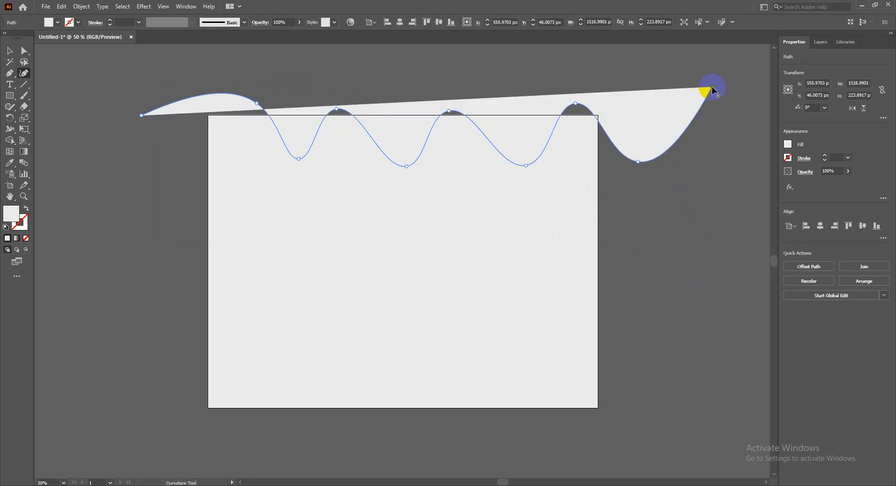
# - Continue the curve in a loose loop above and around the artboard's upper area and close it at its starting point
pyautogui.hotkey('ctrl', '-')
pyautogui.hotkey('ctrl', '-')
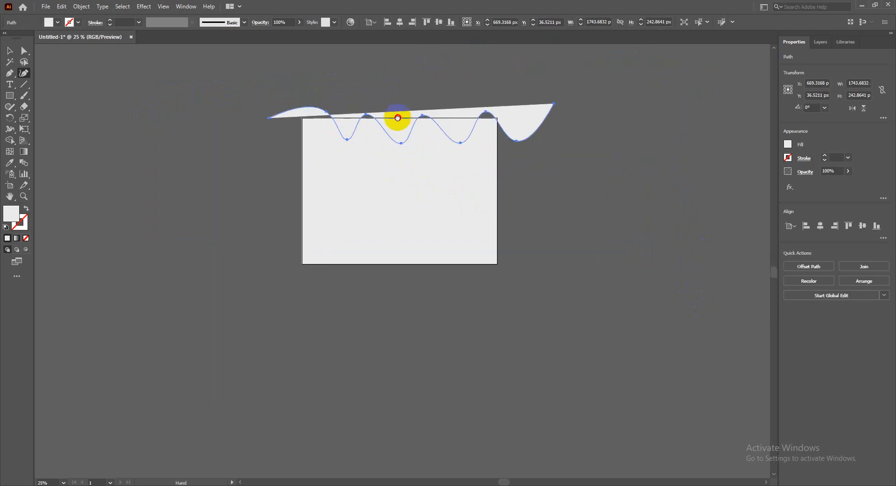
pyautogui.click(416, 118)
pyautogui.click(318, 153)
pyautogui.click(218, 119)
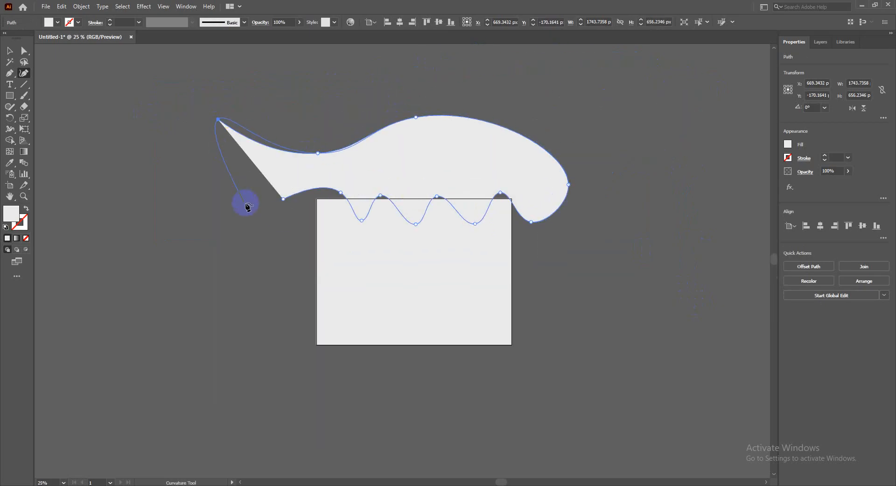
pyautogui.click(198, 207)
pyautogui.click(283, 199)
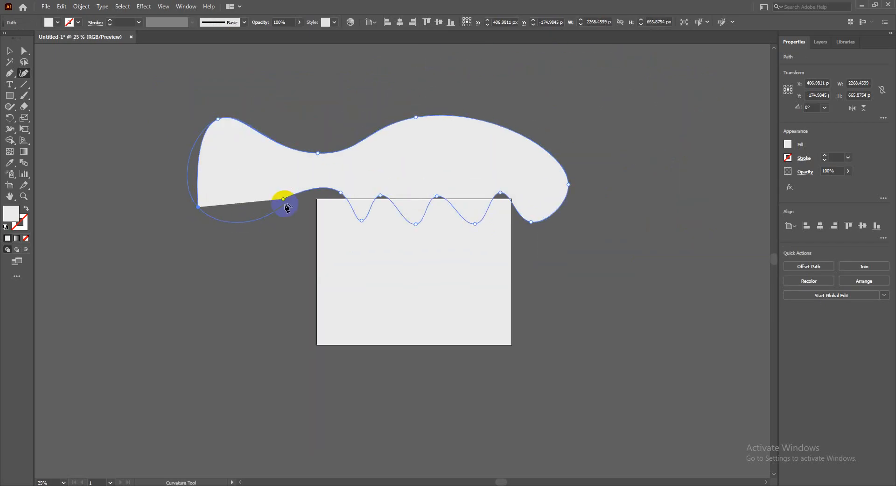
# - Move the wavy shape down so its dripping edge overlaps the artboard, and fill it with the default white-to-black gradient
pyautogui.click(10, 51)
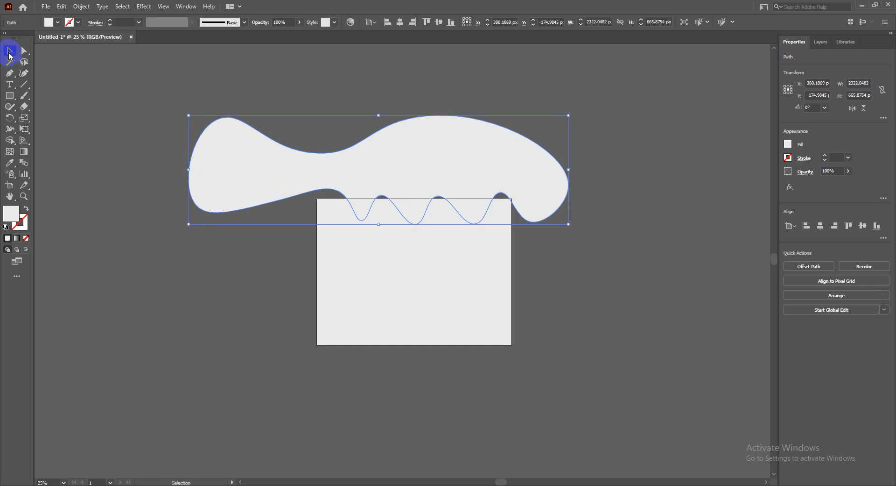
pyautogui.click(117, 184)
pyautogui.moveTo(290, 179); pyautogui.dragTo(286, 213)
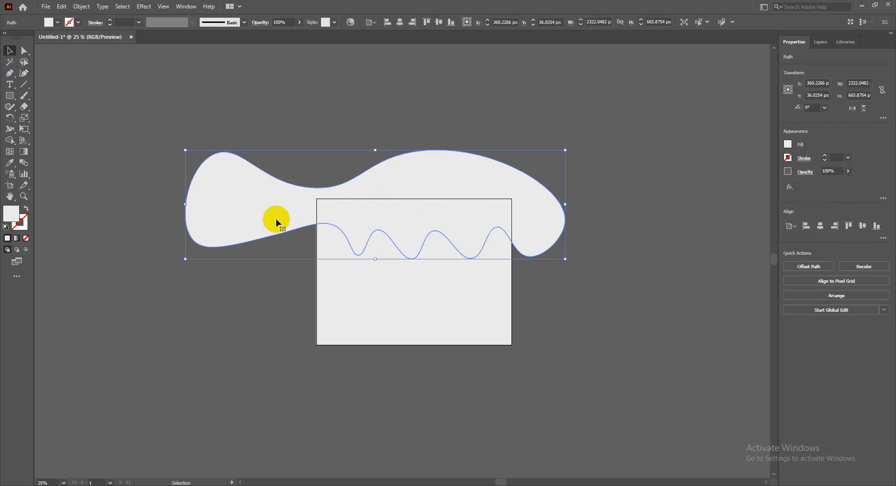
pyautogui.click(17, 239)
pyautogui.click(449, 260)
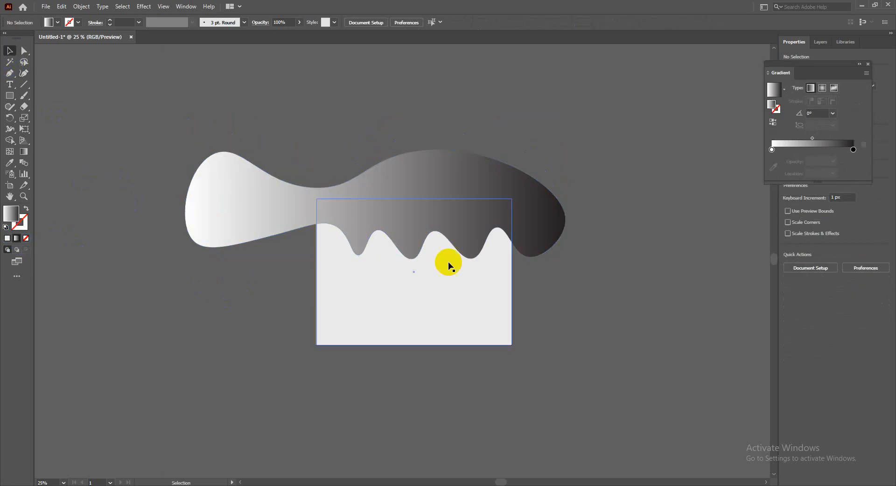
pyautogui.click(470, 301)
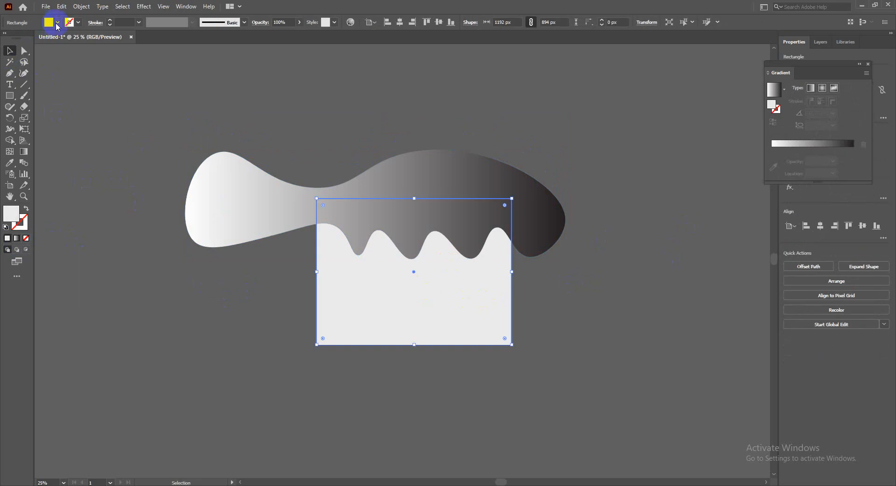
pyautogui.click(210, 316)
# - Switch to the browser and copy the opened pink and red wavy PAPER CUT reference image
pyautogui.hotkey('alt', 'Tab')
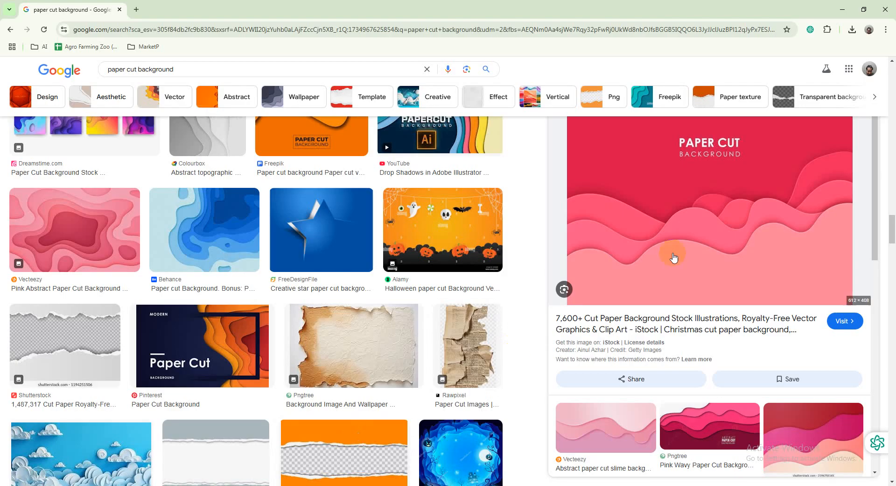
pyautogui.rightClick(668, 190)
pyautogui.click(705, 344)
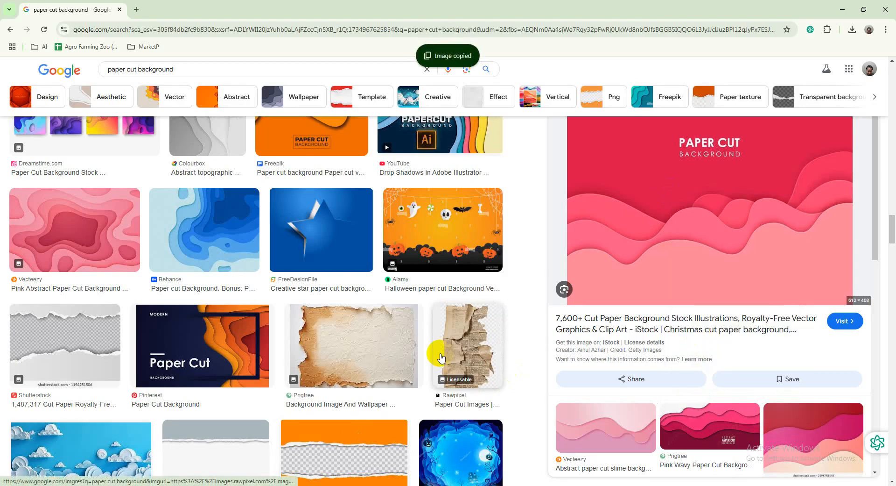
# - Return to Illustrator, paste the copied reference image and place it on the empty canvas to the right of the artboard
pyautogui.hotkey('alt', 'Tab')
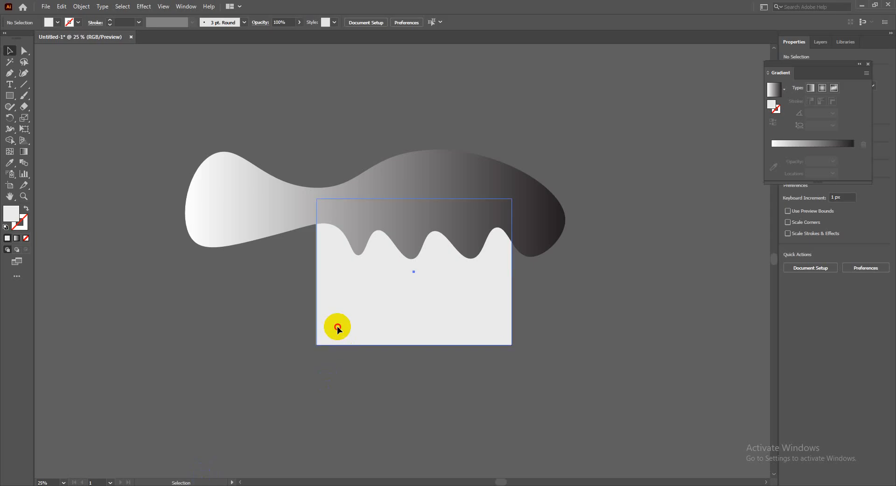
pyautogui.click(338, 327)
pyautogui.hotkey('ctrl', 'v')
pyautogui.click(572, 347)
pyautogui.moveTo(569, 345); pyautogui.dragTo(467, 296)
pyautogui.moveTo(322, 240); pyautogui.dragTo(567, 286)
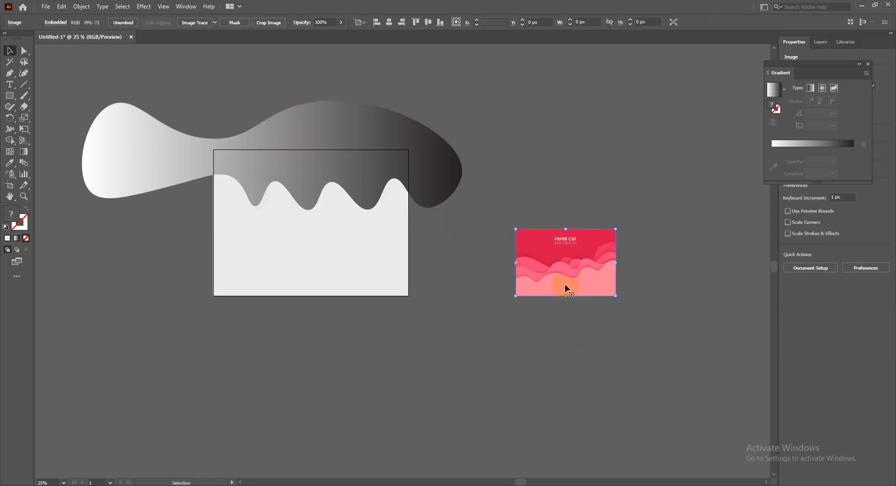
# - Recolour the background rectangle with the red sampled by Eyedropper from the reference image's upper area
pyautogui.click(340, 260)
pyautogui.scroll(1, 341, 260)
pyautogui.press('i')
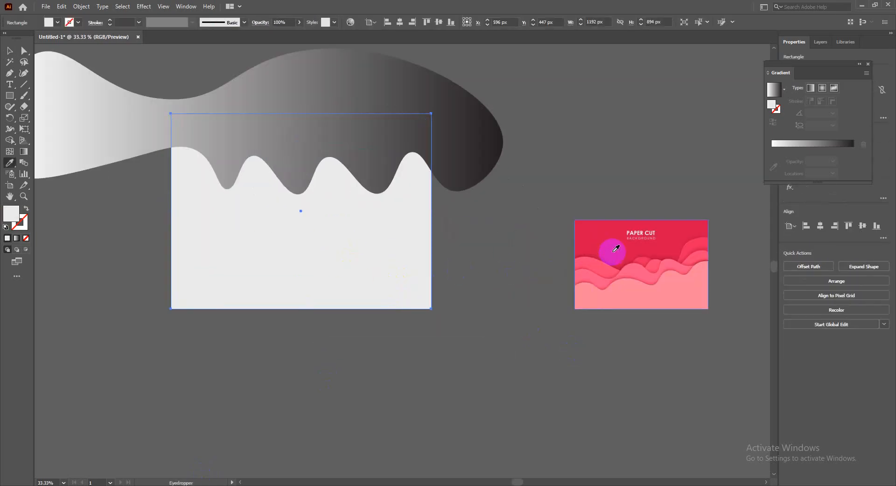
pyautogui.click(613, 251)
pyautogui.press('v')
# - Scale the wavy gradient shape down to about 2119 × 615 px and rotate it by about 3°
pyautogui.click(478, 272)
pyautogui.moveTo(464, 271); pyautogui.dragTo(508, 296)
pyautogui.click(414, 132)
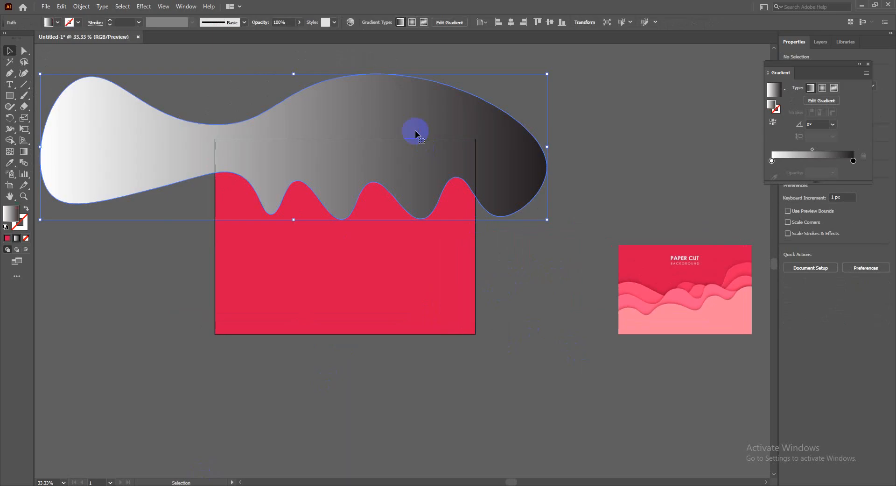
pyautogui.moveTo(554, 144); pyautogui.dragTo(550, 242)
pyautogui.click(567, 235)
pyautogui.click(509, 202)
# - Recolour the wavy shape with the pink sampled by Eyedropper from a wave in the reference image, and deselect it
pyautogui.click(652, 279)
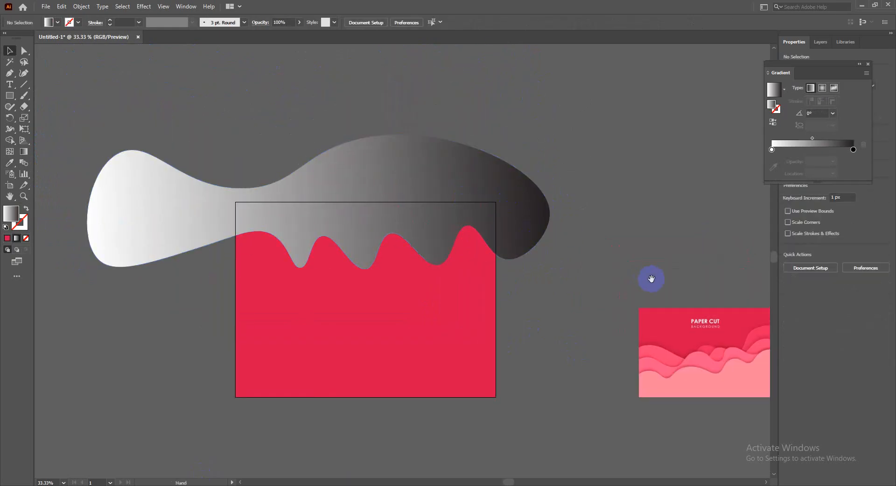
pyautogui.moveTo(652, 279); pyautogui.dragTo(589, 244)
pyautogui.click(435, 164)
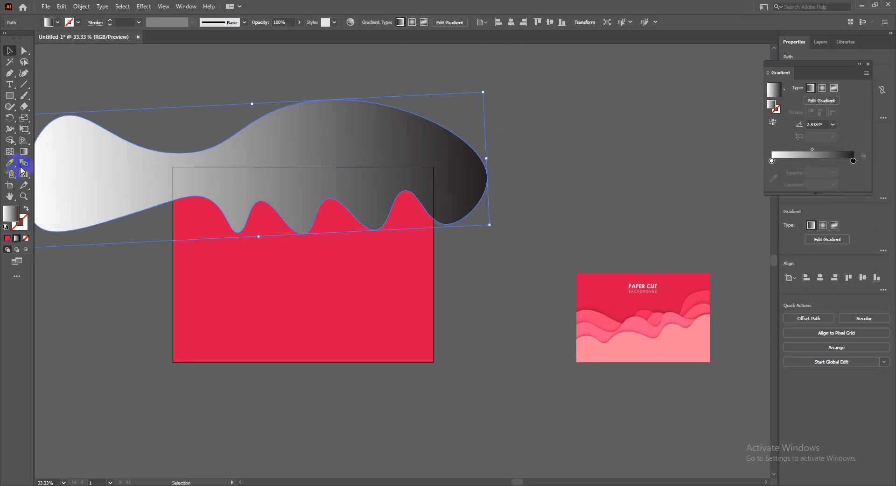
pyautogui.press('i')
pyautogui.click(584, 300)
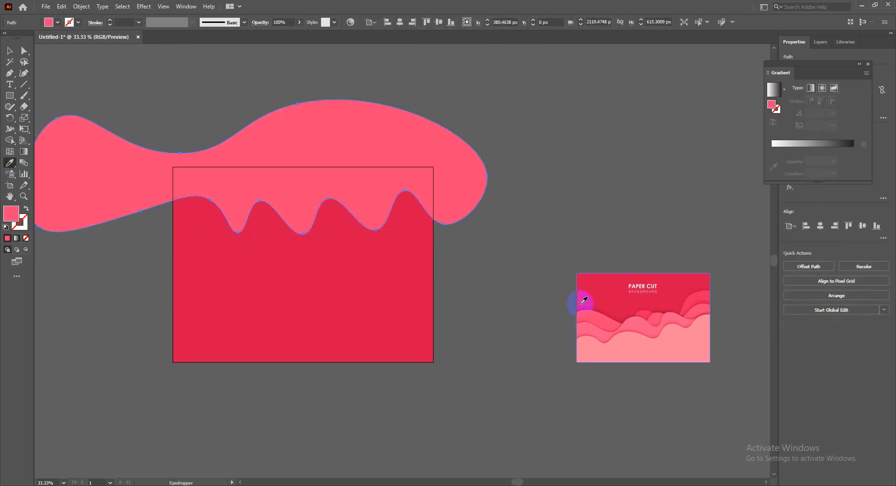
pyautogui.click(10, 51)
pyautogui.click(240, 94)
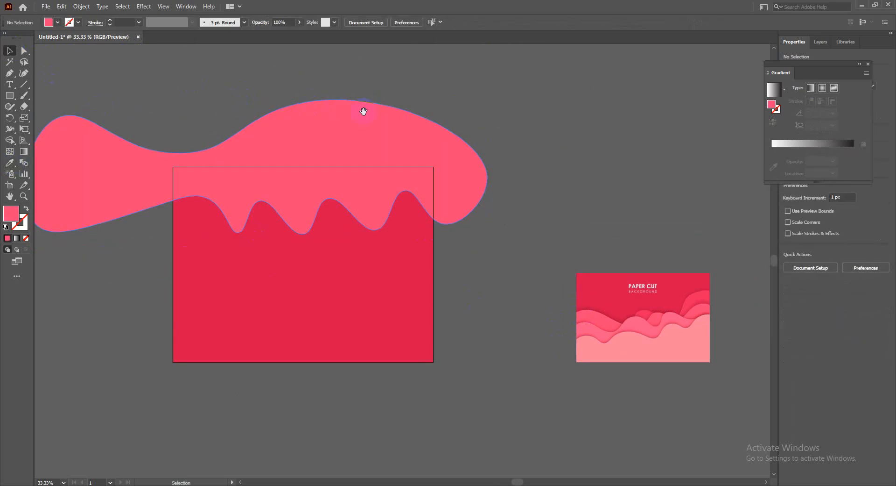
# - Give the wavy shape a linear gradient fill and colour its end stop with the red-pink sampled from the reference image's uppermost right-hand wave
pyautogui.moveTo(364, 111); pyautogui.dragTo(327, 116)
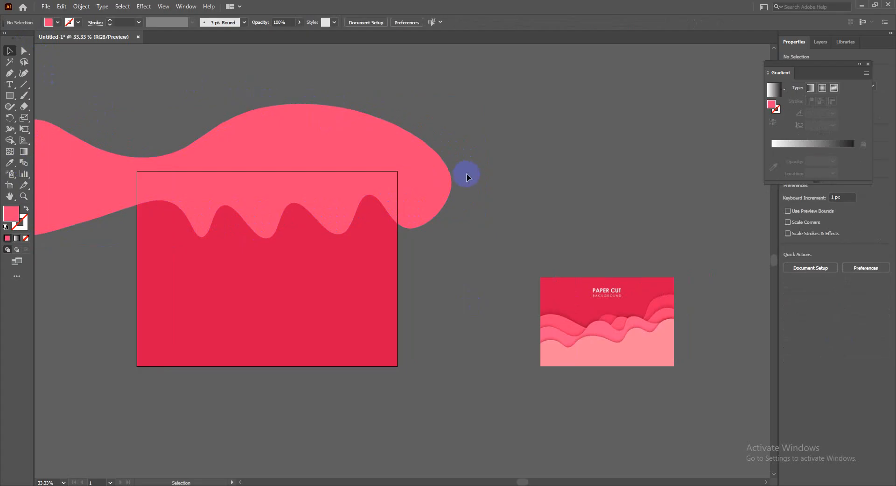
pyautogui.click(346, 136)
pyautogui.click(16, 238)
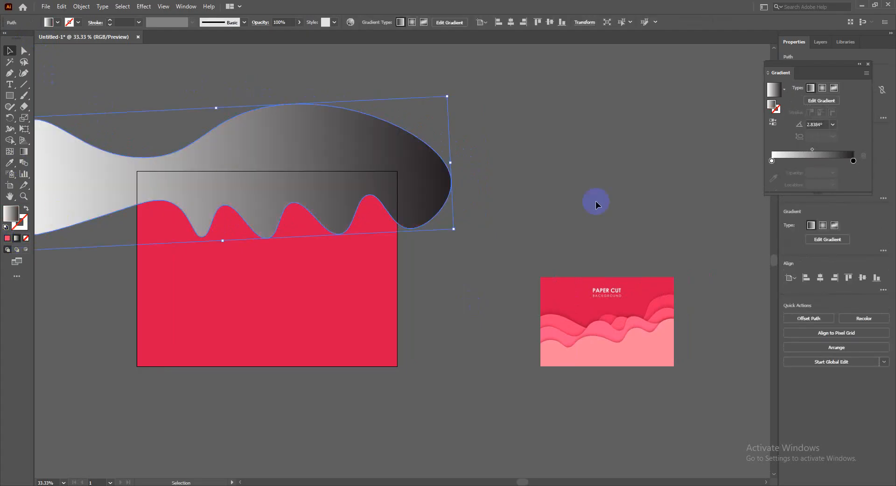
pyautogui.click(853, 160)
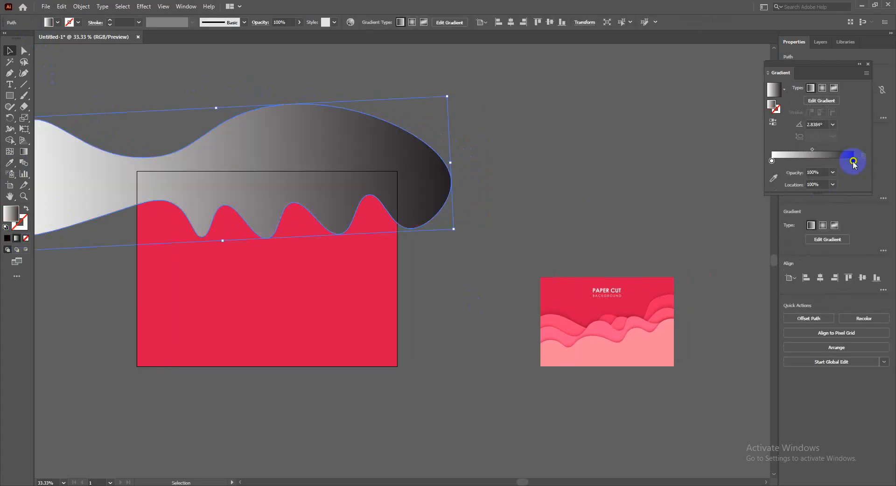
pyautogui.click(10, 162)
pyautogui.scroll(3, 670, 348)
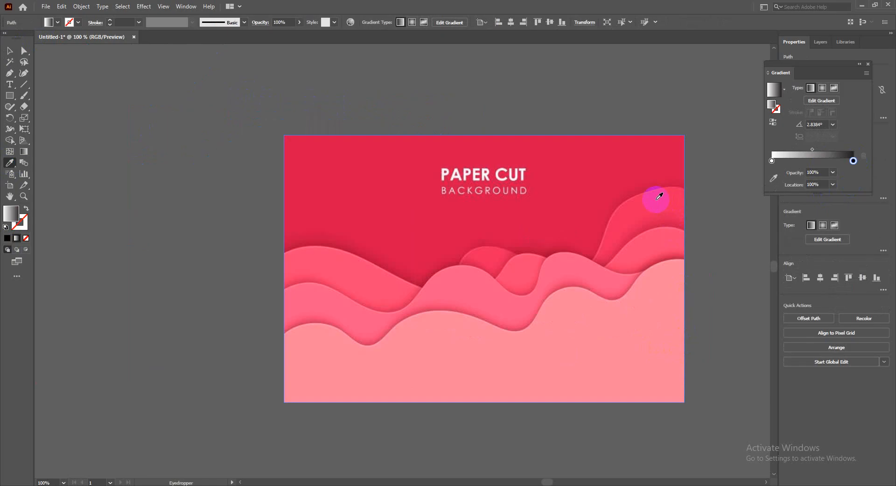
pyautogui.keyDown('shift'); pyautogui.click(655, 196); pyautogui.keyUp('shift')
# - Colour the gradient's start stop from the reference image's upper left wave, adjust it to #FD5F74 and deselect the shape
pyautogui.click(771, 160)
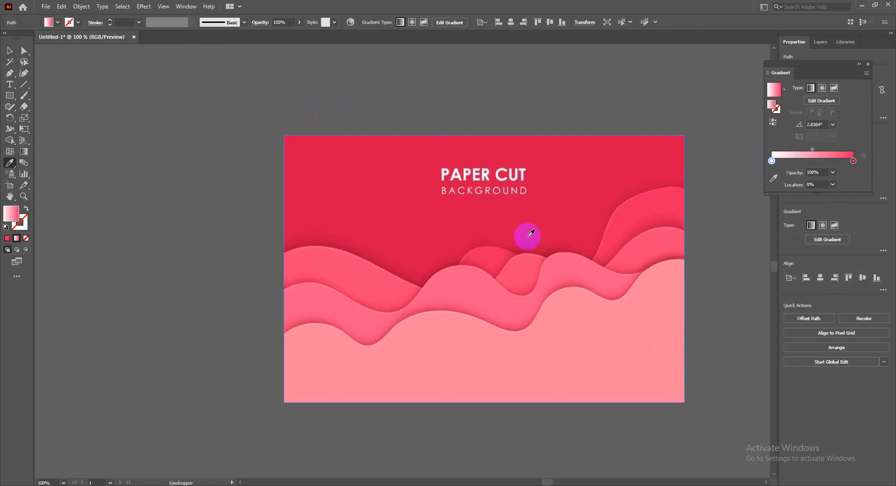
pyautogui.keyDown('shift'); pyautogui.click(299, 247); pyautogui.keyUp('shift')
pyautogui.scroll(-3, 542, 255)
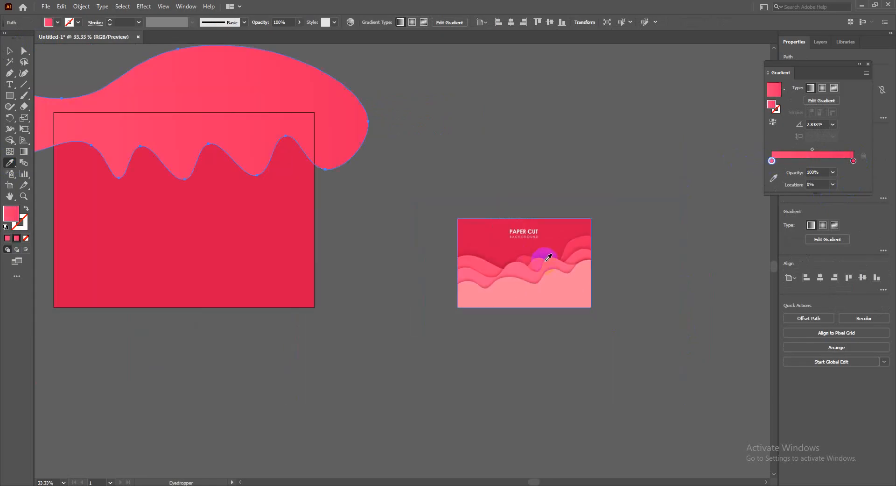
pyautogui.doubleClick(772, 160)
pyautogui.moveTo(789, 214); pyautogui.dragTo(794, 215)
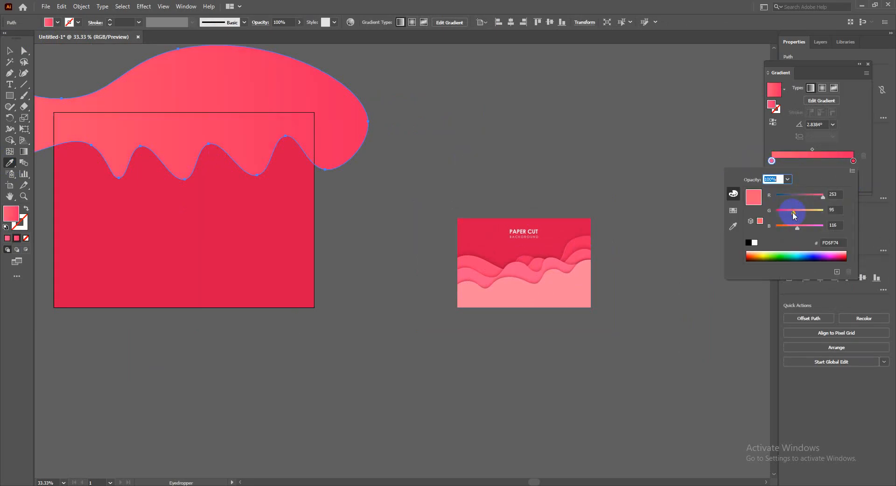
pyautogui.click(9, 51)
pyautogui.click(9, 52)
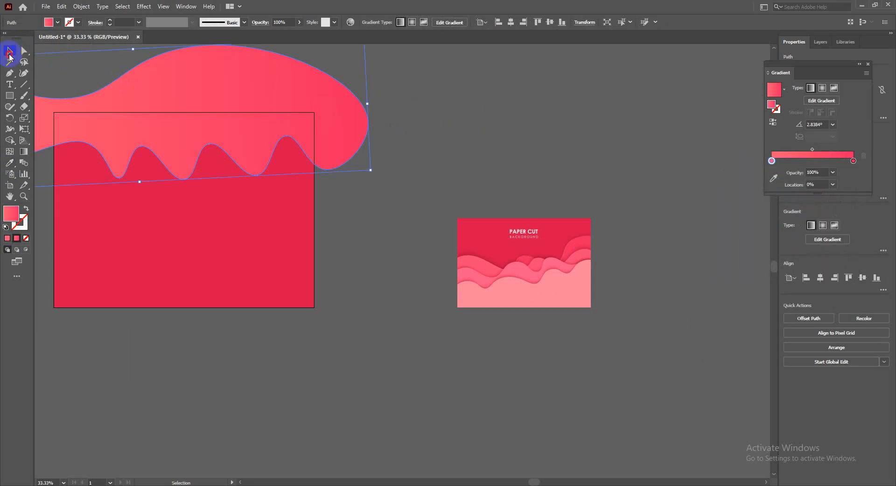
pyautogui.click(412, 145)
# - Open the Drop Shadow effect for the wavy shape and set X offset 1 px and Y offset 4 px
pyautogui.moveTo(384, 239); pyautogui.dragTo(480, 261)
pyautogui.click(335, 94)
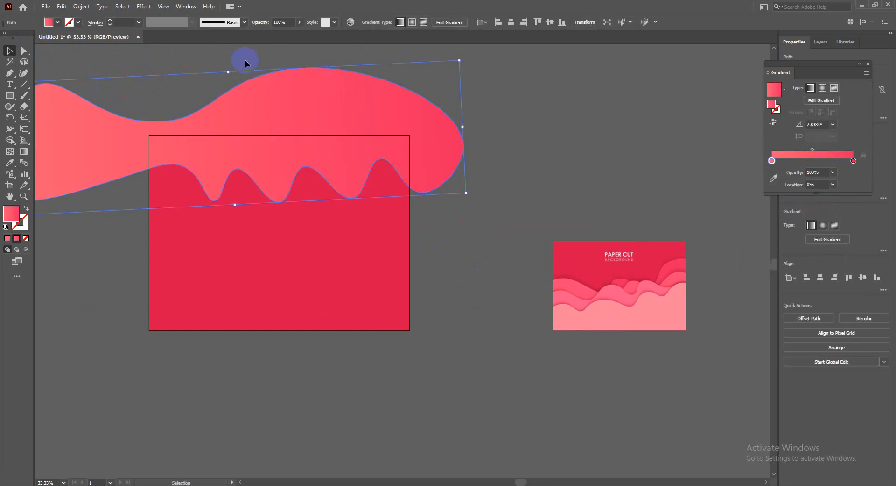
pyautogui.click(144, 7)
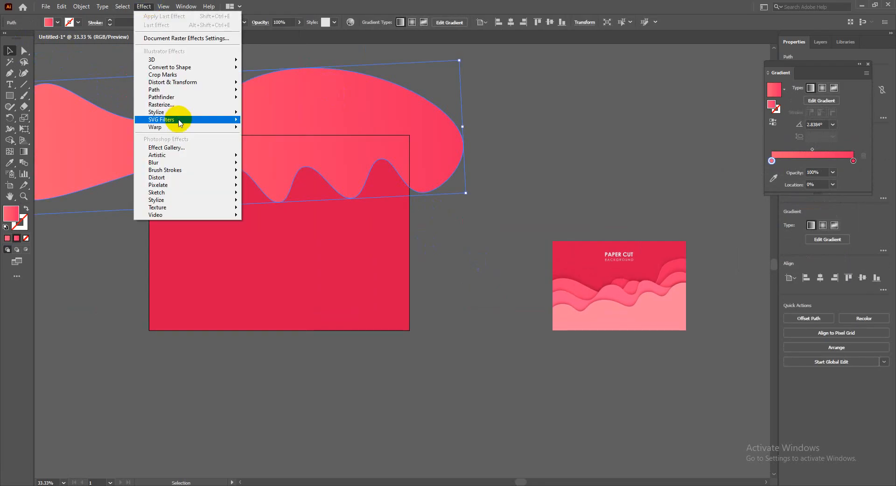
pyautogui.moveTo(176, 112)
pyautogui.click(260, 114)
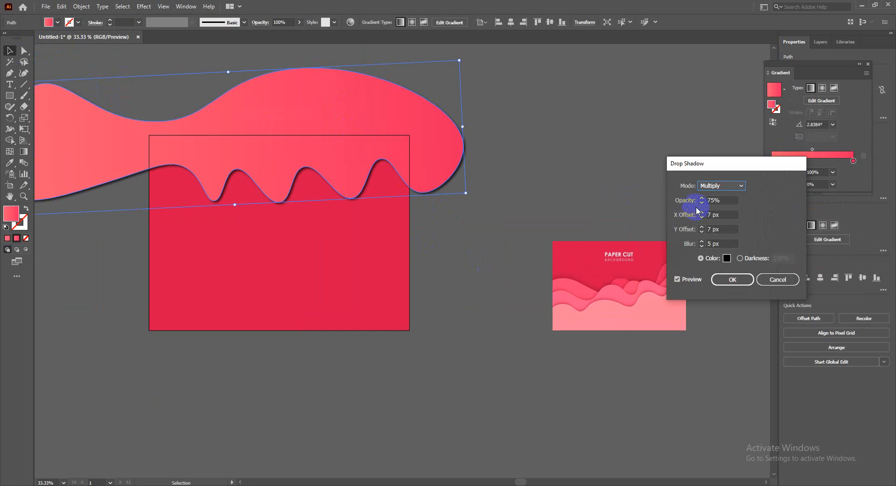
pyautogui.click(722, 214)
pyautogui.write('1')
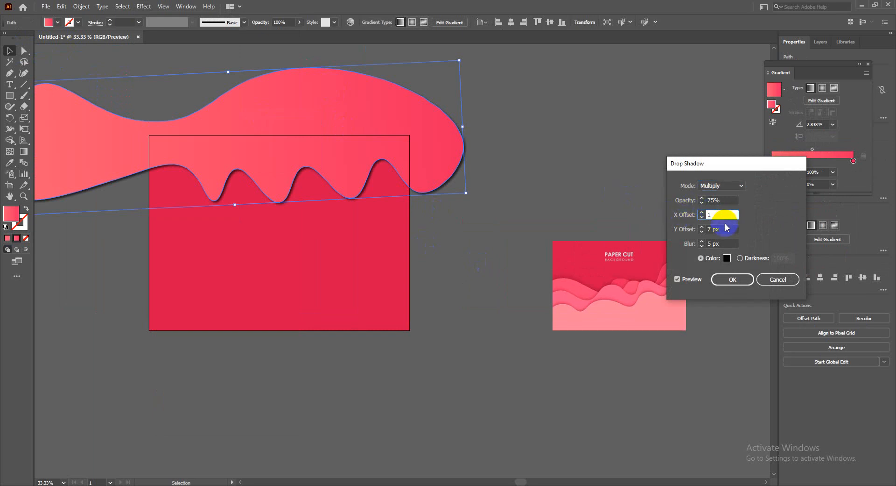
pyautogui.moveTo(727, 229); pyautogui.dragTo(687, 230)
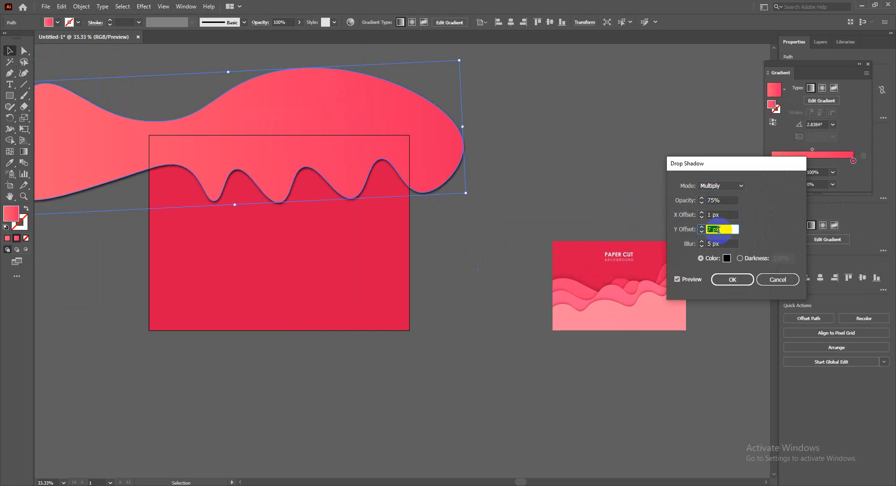
pyautogui.write('4')
# - Set the drop shadow's Y offset to 5 px and blur to 5 px, apply the effect and deselect the shape
pyautogui.click(722, 211)
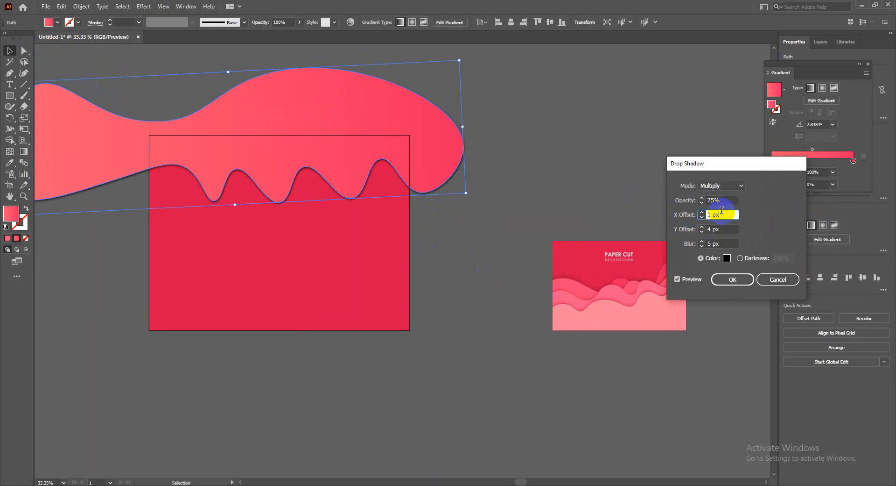
pyautogui.click(721, 229)
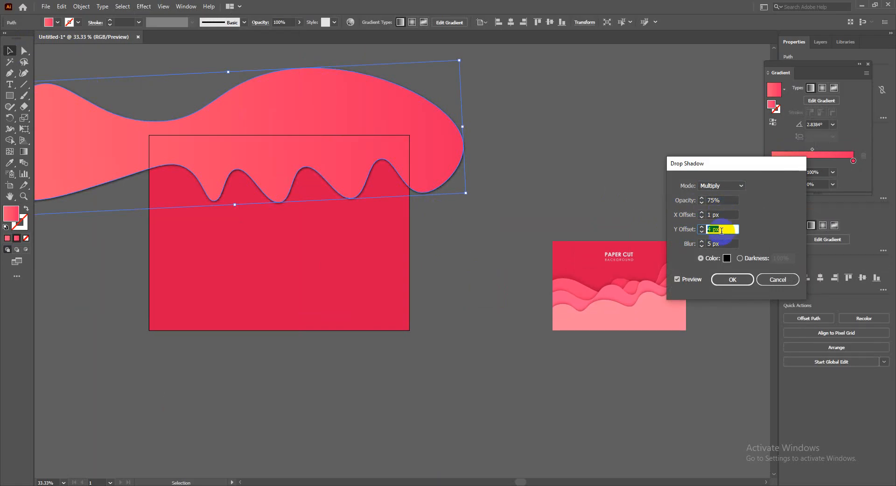
pyautogui.click(724, 243)
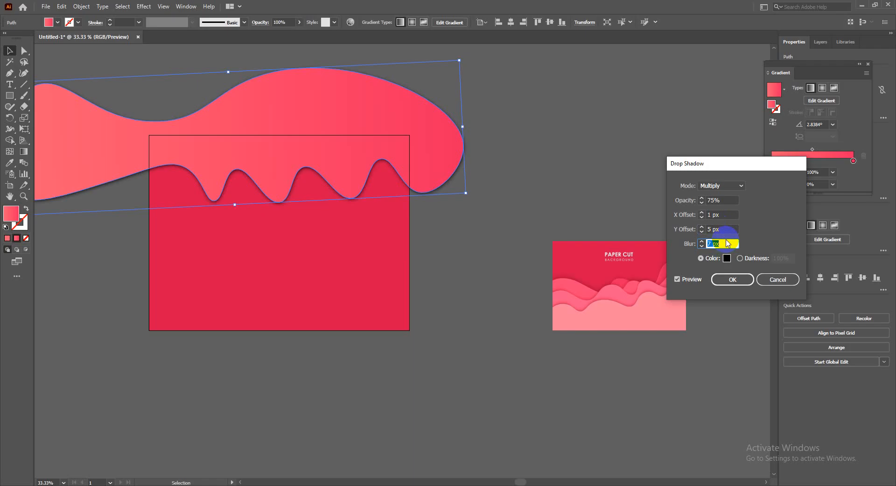
pyautogui.press('Down')
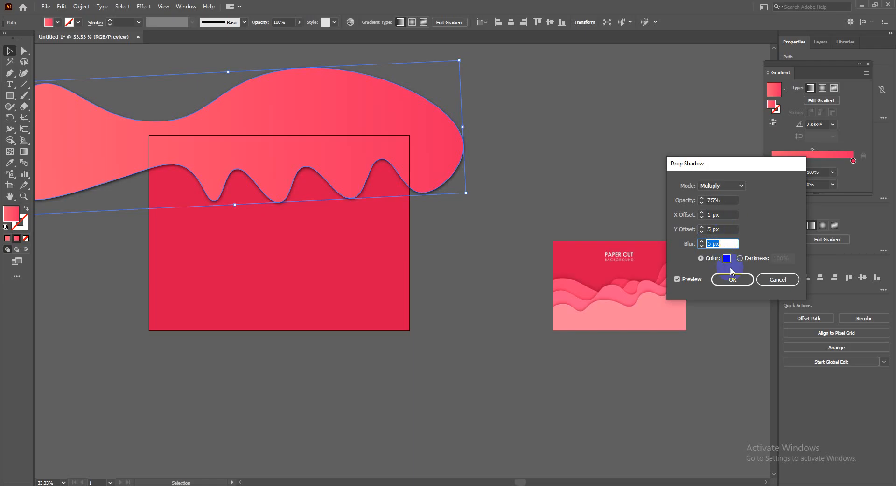
pyautogui.click(734, 279)
pyautogui.click(531, 250)
pyautogui.moveTo(480, 244); pyautogui.dragTo(586, 290)
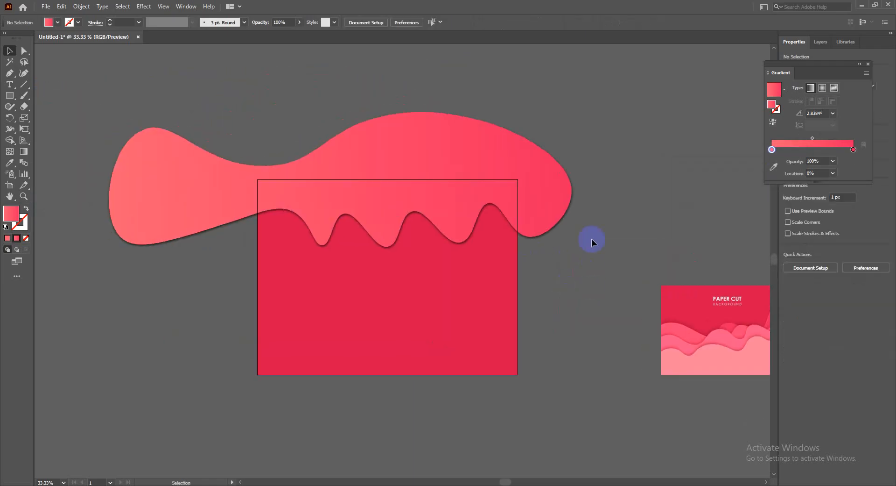
pyautogui.scroll(1, 592, 241)
pyautogui.moveTo(566, 260); pyautogui.dragTo(618, 260)
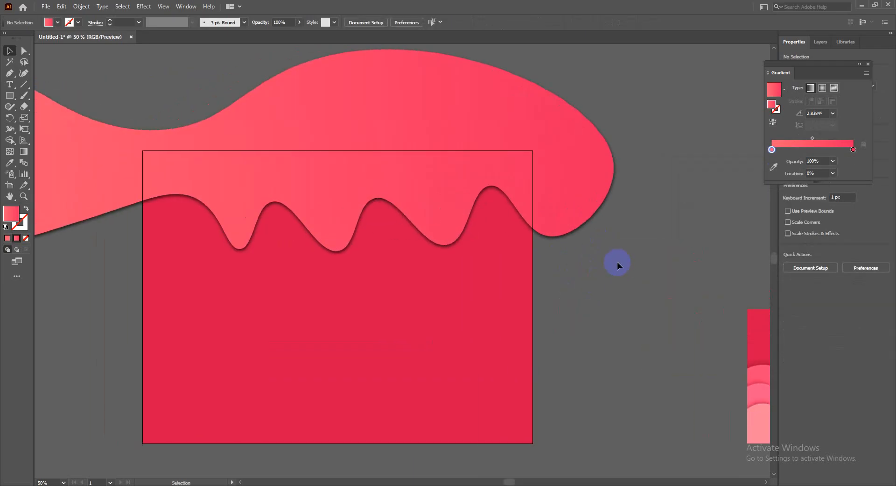
pyautogui.scroll(-1, 603, 258)
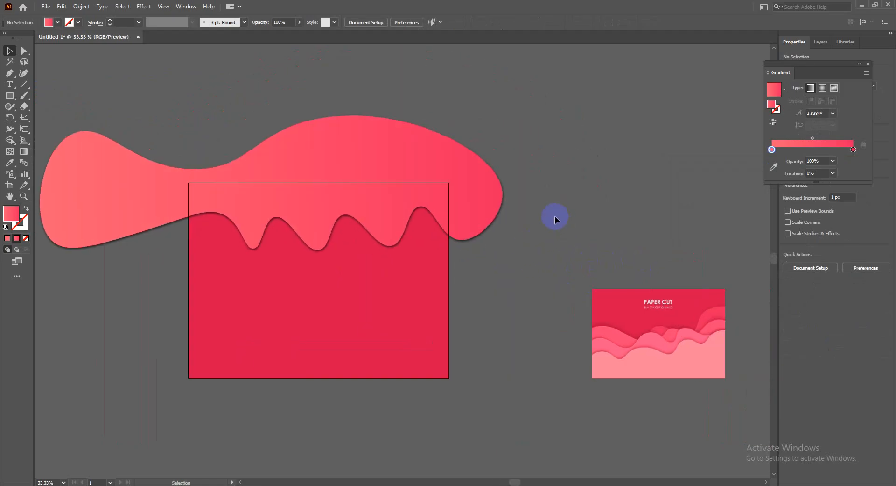
pyautogui.press('space')
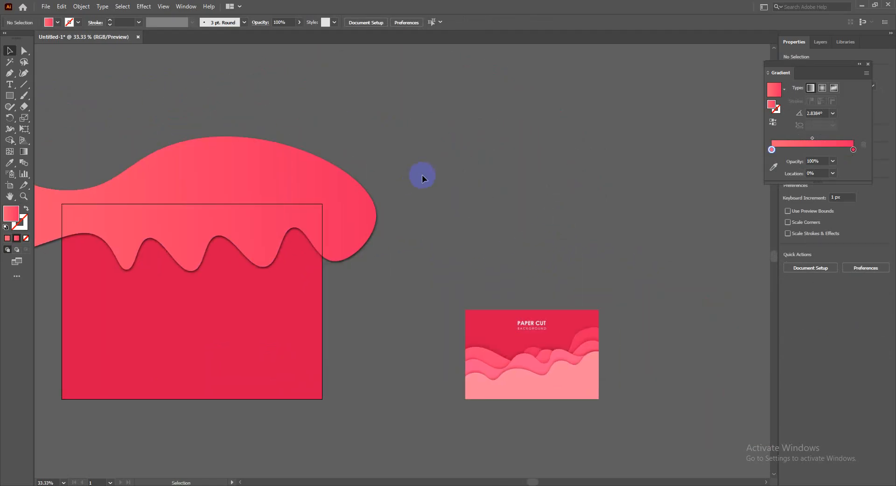
# - Select the wavy shape and open the Drop Shadow effect settings for it
pyautogui.moveTo(440, 218); pyautogui.dragTo(538, 184)
pyautogui.click(328, 121)
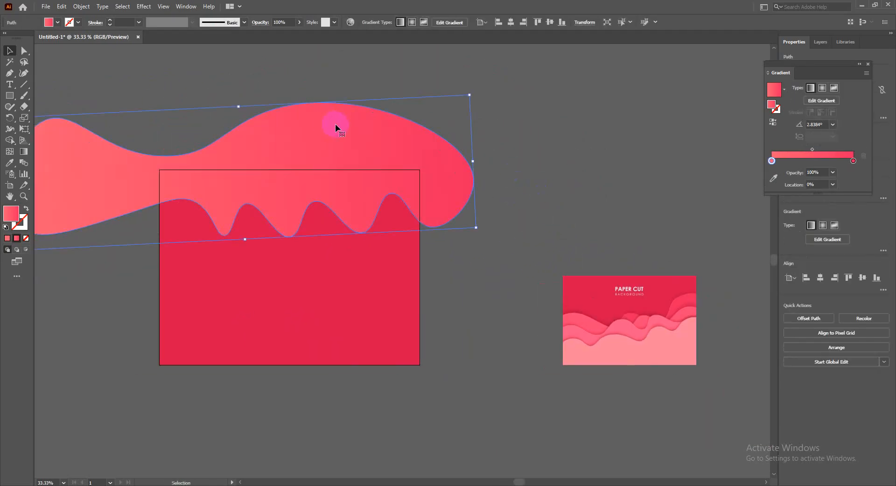
pyautogui.click(140, 6)
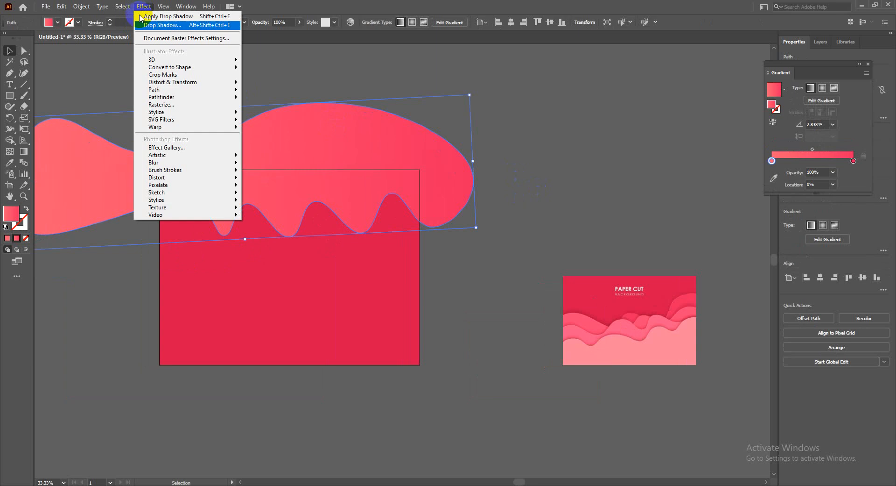
pyautogui.moveTo(161, 112)
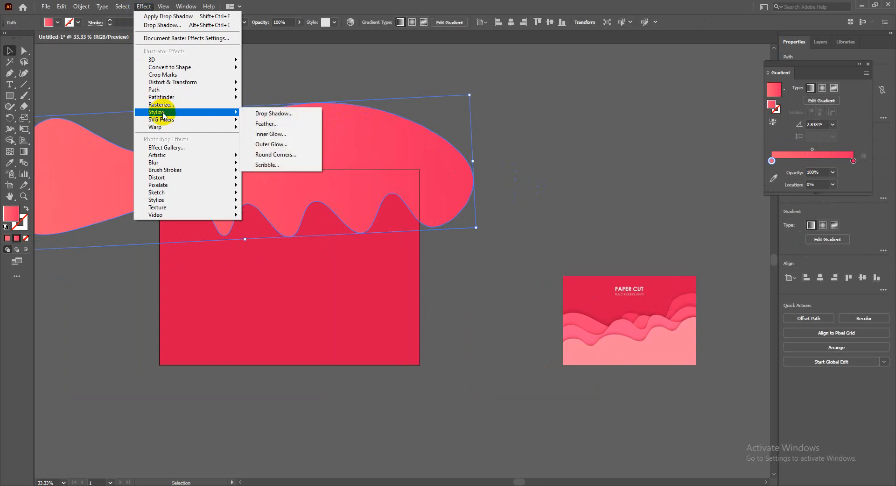
pyautogui.click(262, 115)
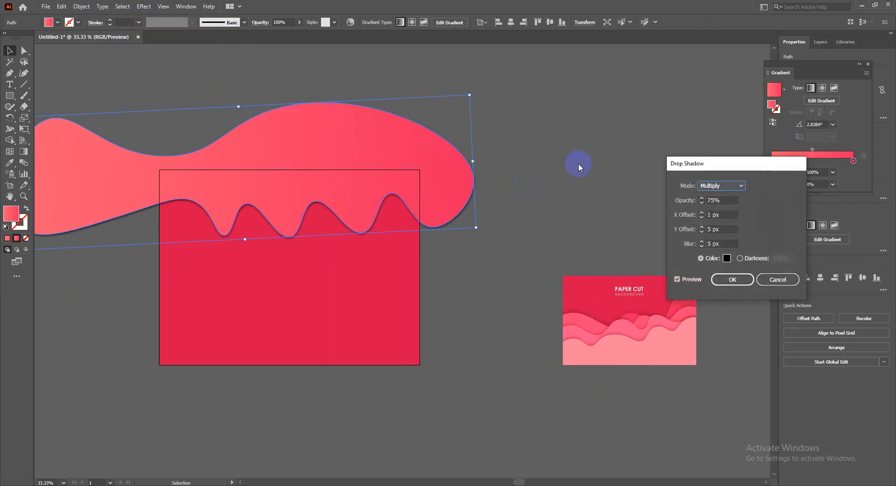
# - Raise the drop shadow's X offset to 24 px to try a wider sideways shadow
pyautogui.click(728, 216)
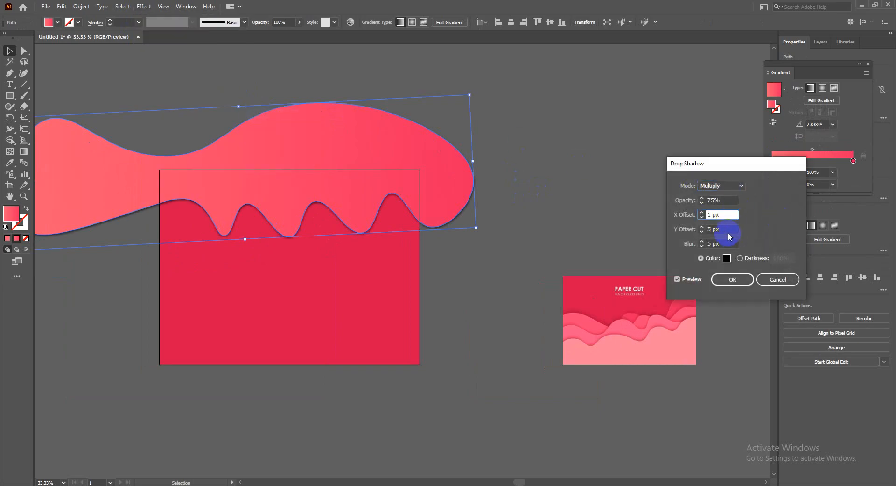
pyautogui.click(723, 214)
pyautogui.press('Up')
pyautogui.press('Up')
pyautogui.press('Up')
pyautogui.press('Up')
pyautogui.press('Up')
pyautogui.press('Up')
pyautogui.press('Up')
pyautogui.press('Up')
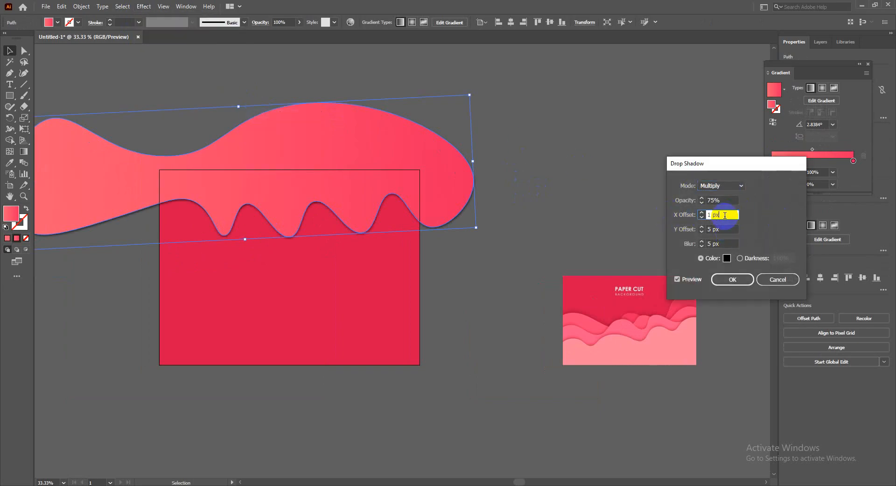
pyautogui.press('Up')
pyautogui.press('Up')
pyautogui.press('Up')
pyautogui.press('Up')
pyautogui.press('Up')
pyautogui.press('Up')
pyautogui.press('Up')
pyautogui.press('Up')
pyautogui.press('Up')
pyautogui.press('Up')
pyautogui.press('Up')
pyautogui.press('Up')
pyautogui.press('Up')
pyautogui.press('Up')
pyautogui.press('Up')
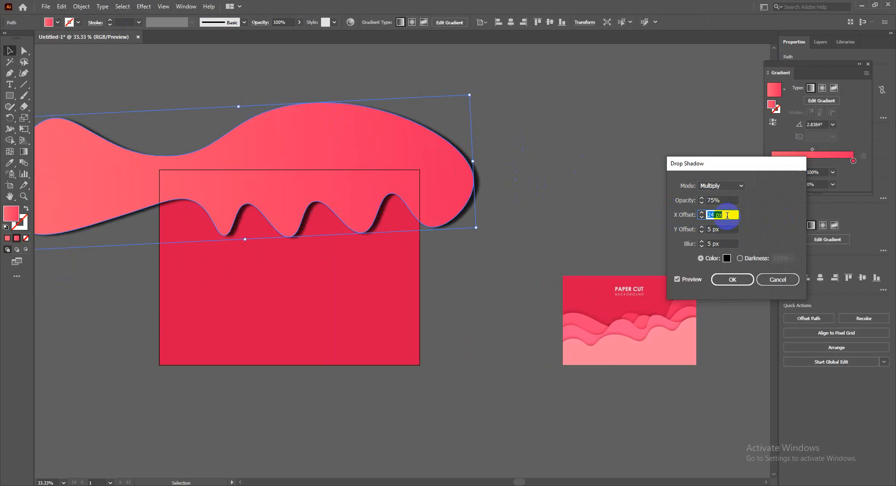
# - Reduce the drop shadow's X offset to 2 px
pyautogui.press('Down')
pyautogui.press('Down')
pyautogui.press('Down')
pyautogui.press('Down')
pyautogui.press('Down')
pyautogui.press('Down')
pyautogui.press('Down')
pyautogui.press('Down')
pyautogui.press('Down')
pyautogui.press('Down')
pyautogui.press('Down')
pyautogui.press('Down')
pyautogui.press('Down')
pyautogui.press('Down')
pyautogui.press('Down')
pyautogui.press('Down')
pyautogui.press('Down')
pyautogui.press('Down')
pyautogui.press('Down')
pyautogui.press('Down')
pyautogui.press('Down')
pyautogui.press('Down')
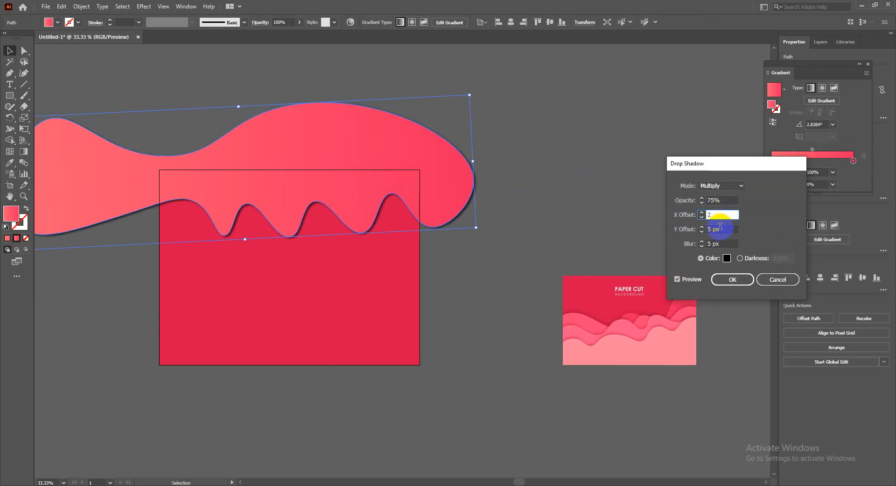
# - Try raising the drop shadow's Y offset beyond 20 px and bring it back down to 5 px
pyautogui.click(719, 227)
pyautogui.press('Up')
pyautogui.press('Up')
pyautogui.press('Up')
pyautogui.press('Up')
pyautogui.press('Up')
pyautogui.press('Up')
pyautogui.press('Up')
pyautogui.press('Up')
pyautogui.press('Up')
pyautogui.press('Up')
pyautogui.press('Up')
pyautogui.press('Up')
pyautogui.press('Up')
pyautogui.press('Up')
pyautogui.press('Up')
pyautogui.press('Up')
pyautogui.press('Up')
pyautogui.press('Up')
pyautogui.press('Up')
pyautogui.press('Up')
pyautogui.press('Up')
pyautogui.press('Up')
pyautogui.press('Up')
pyautogui.press('Up')
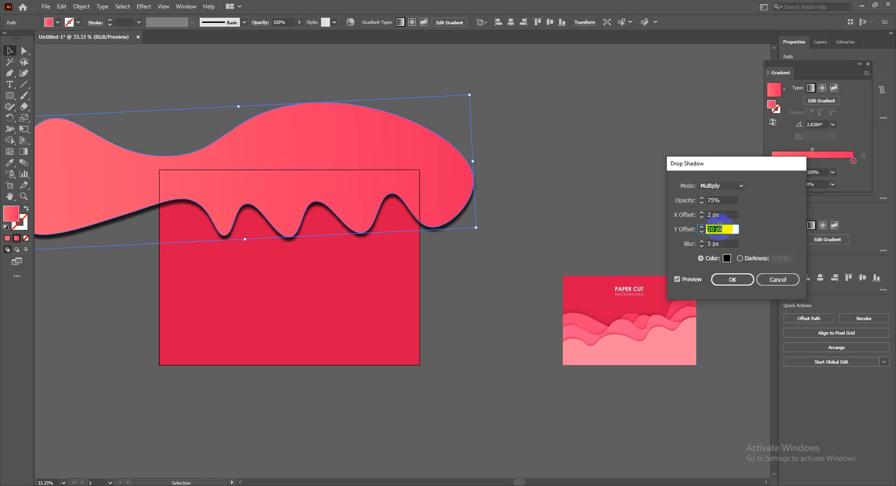
pyautogui.press('Down')
pyautogui.press('Down')
pyautogui.press('Down')
pyautogui.press('Down')
pyautogui.press('Down')
pyautogui.press('Down')
pyautogui.press('Down')
pyautogui.press('Down')
pyautogui.press('Down')
pyautogui.press('Down')
pyautogui.press('Down')
pyautogui.press('Down')
pyautogui.press('Down')
pyautogui.press('Down')
pyautogui.press('Down')
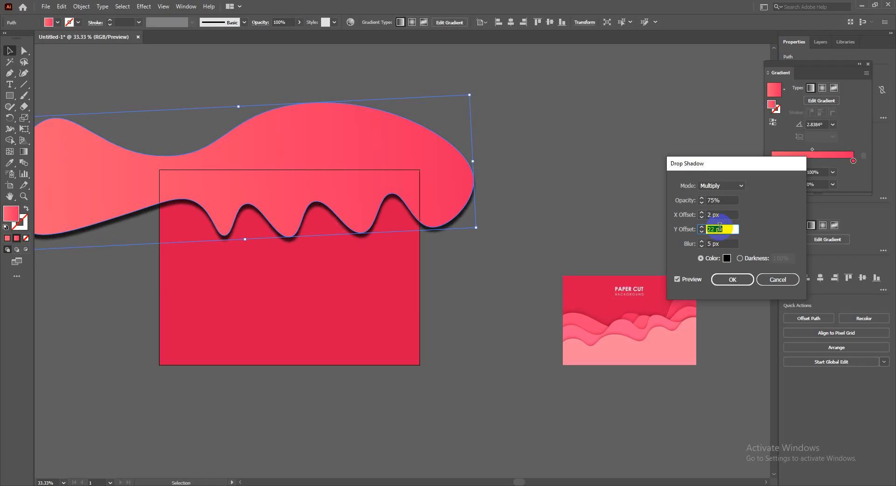
pyautogui.press('Down')
pyautogui.press('Down')
pyautogui.press('Down')
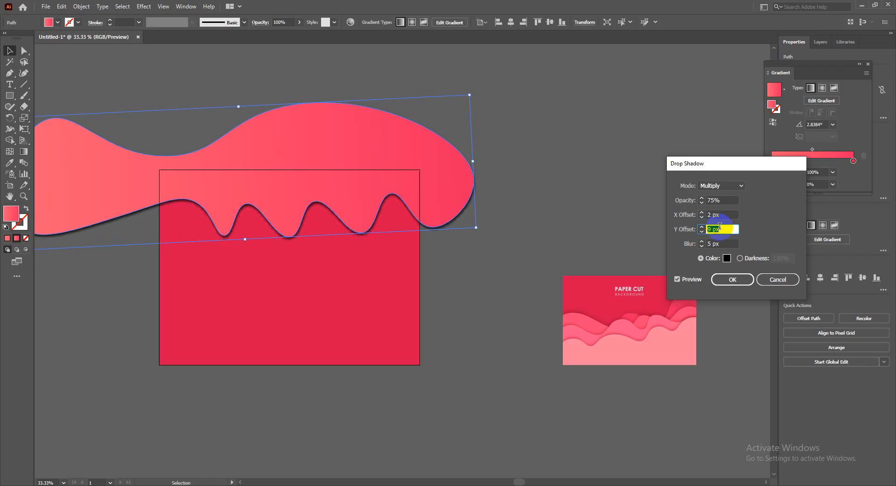
pyautogui.press('Down')
pyautogui.press('Down')
pyautogui.press('Down')
pyautogui.press('Down')
# - Try raising the drop shadow's blur to 15 px and return it to 5 px
pyautogui.click(723, 243)
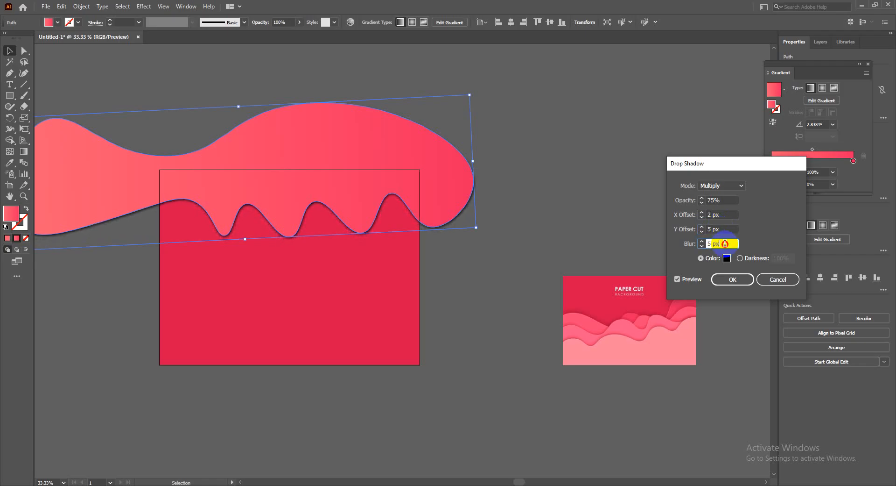
pyautogui.press('Up')
pyautogui.press('Up')
pyautogui.press('Up')
pyautogui.press('Up')
pyautogui.press('Up')
pyautogui.press('Up')
pyautogui.press('Up')
pyautogui.press('Up')
pyautogui.press('Up')
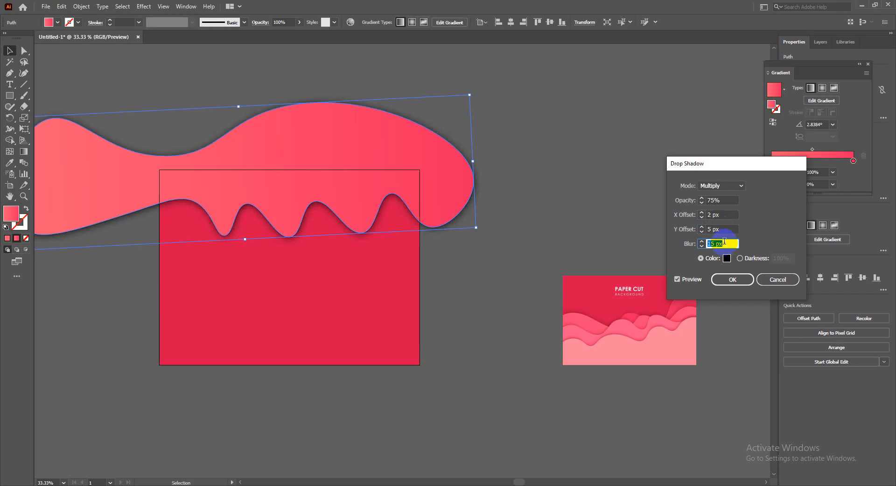
pyautogui.write('5')
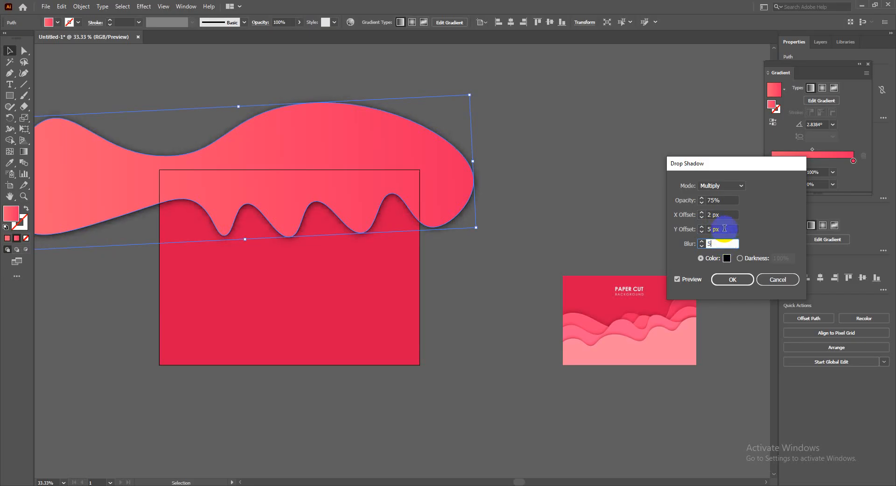
pyautogui.click(723, 229)
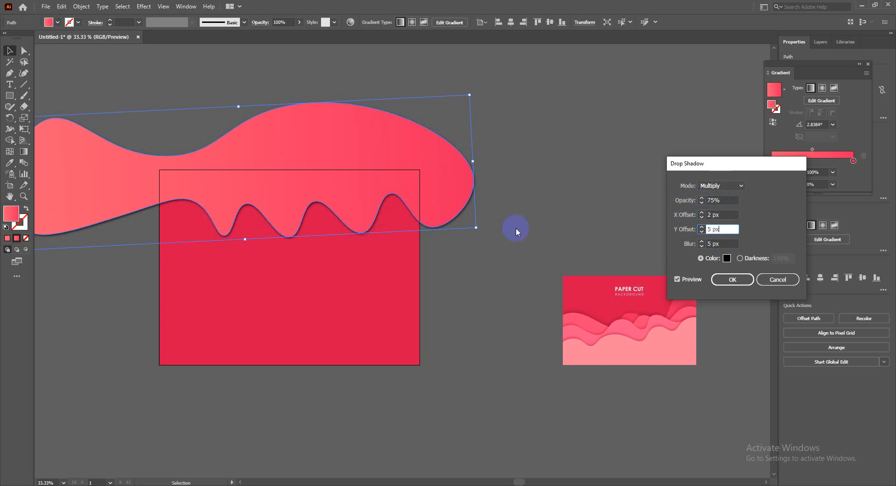
pyautogui.click(728, 198)
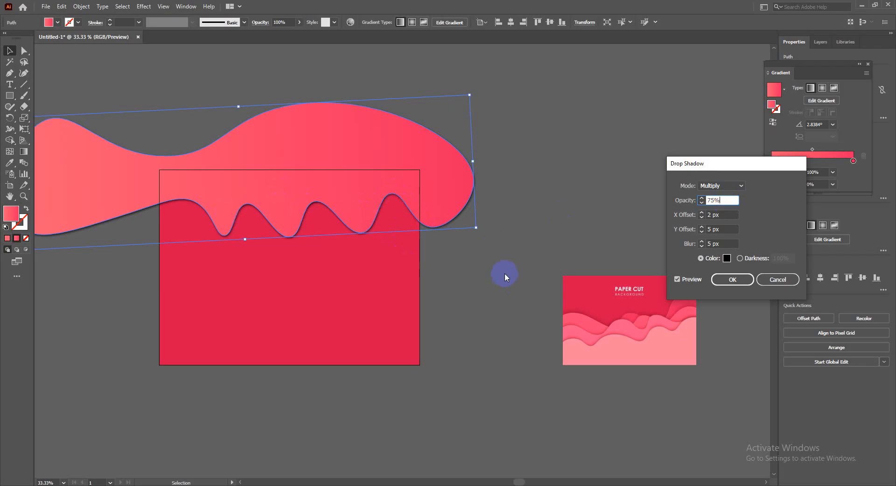
# - Lower both the drop shadow's Y offset and its blur to 4 px
pyautogui.click(724, 228)
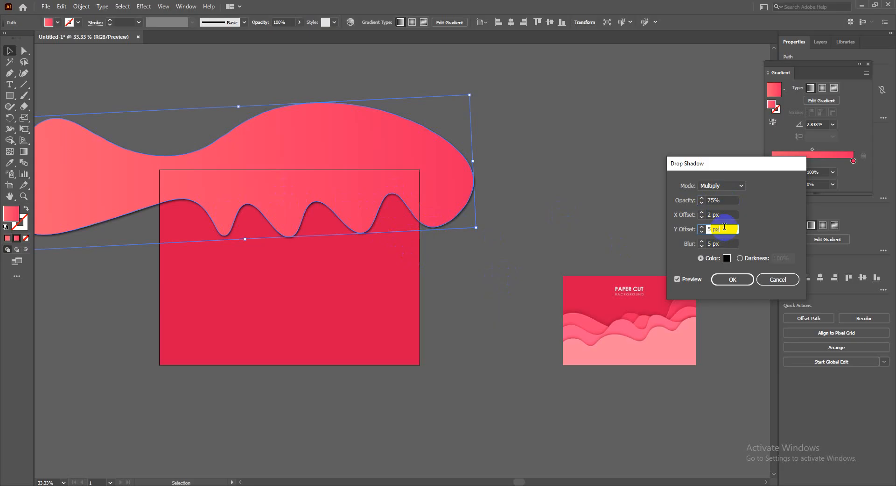
pyautogui.press('Down')
pyautogui.press('Down')
pyautogui.press('Up')
pyautogui.press('Tab')
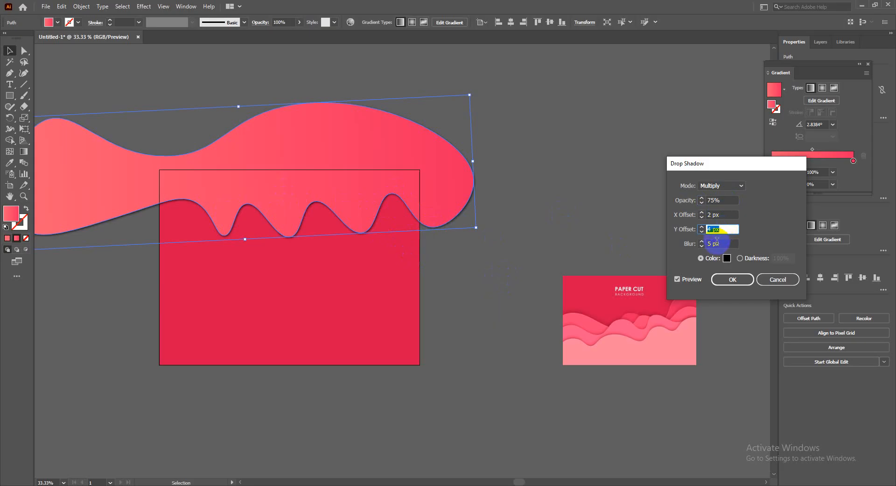
pyautogui.press('Down')
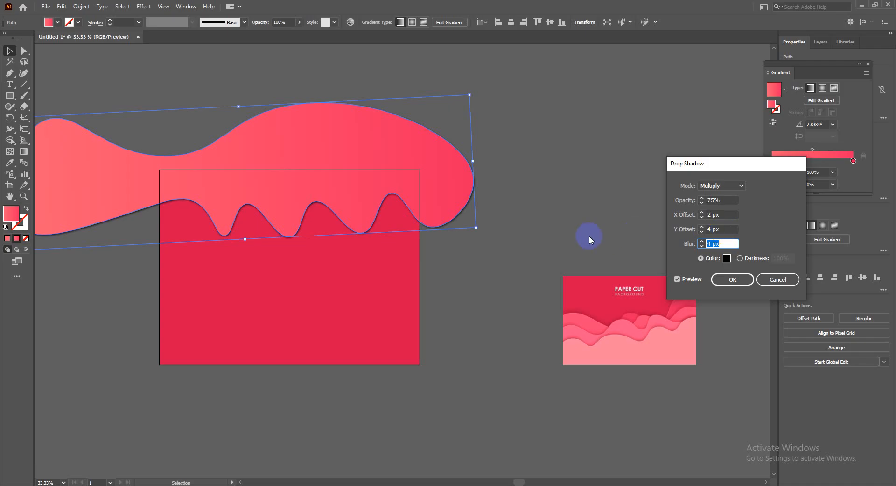
# - Try drop shadow X offsets from -46 px to 41 px and restore the value to 2 px
pyautogui.click(723, 214)
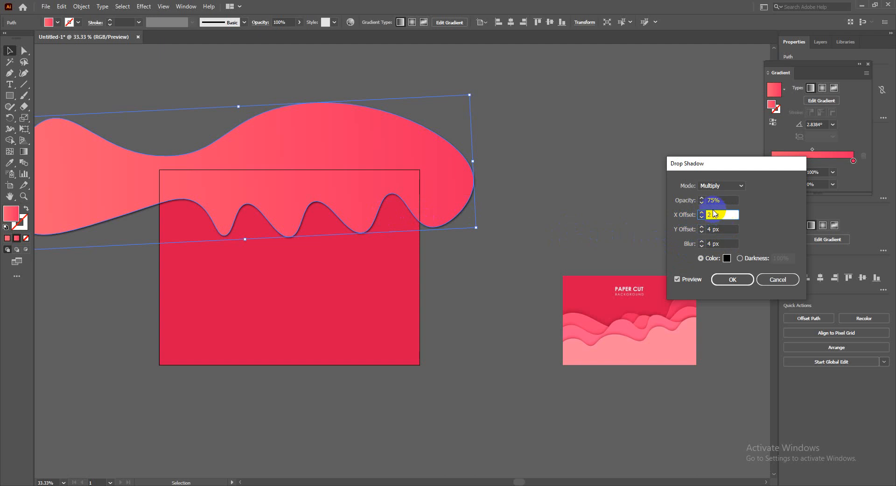
pyautogui.scroll(-8, 721, 213)
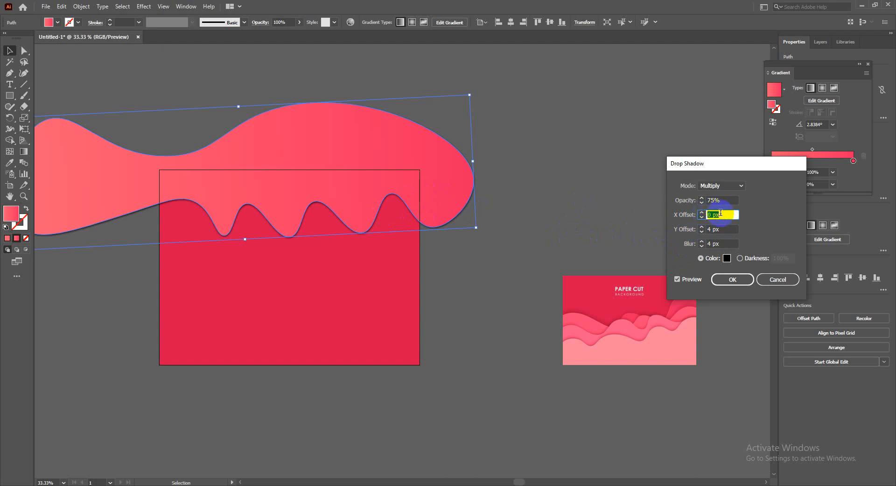
pyautogui.scroll(-20, 722, 213)
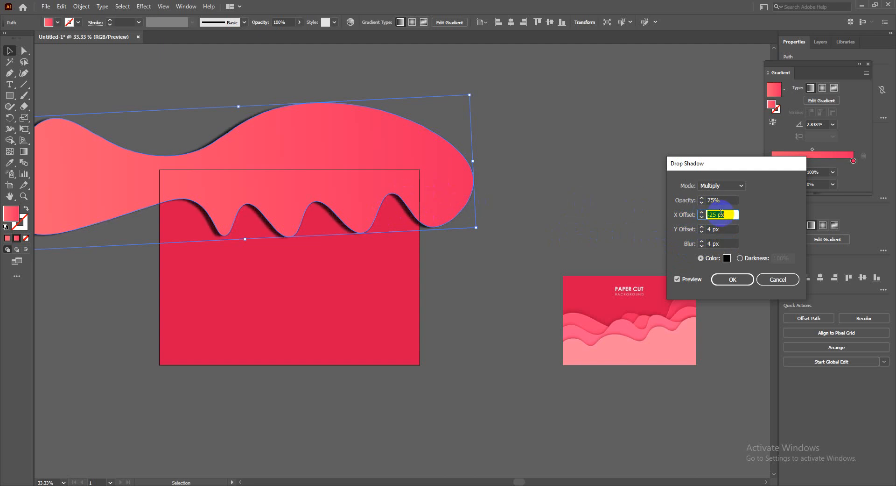
pyautogui.scroll(-15, 721, 213)
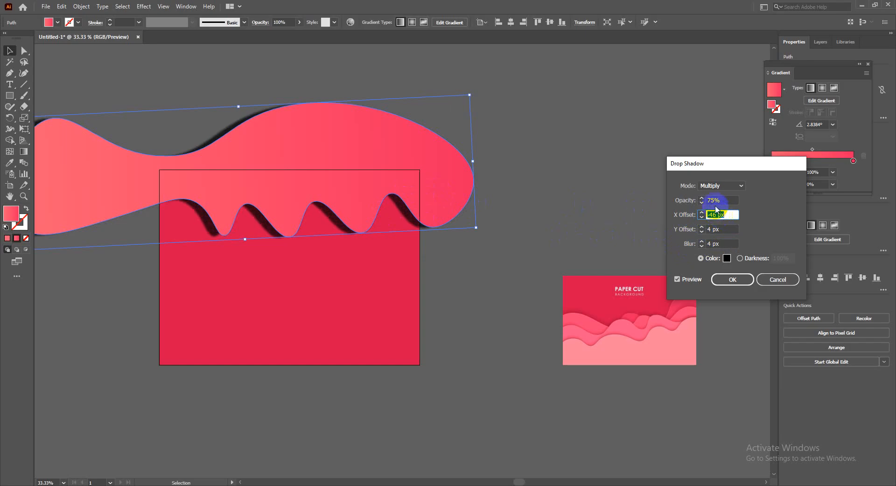
pyautogui.scroll(20, 721, 212)
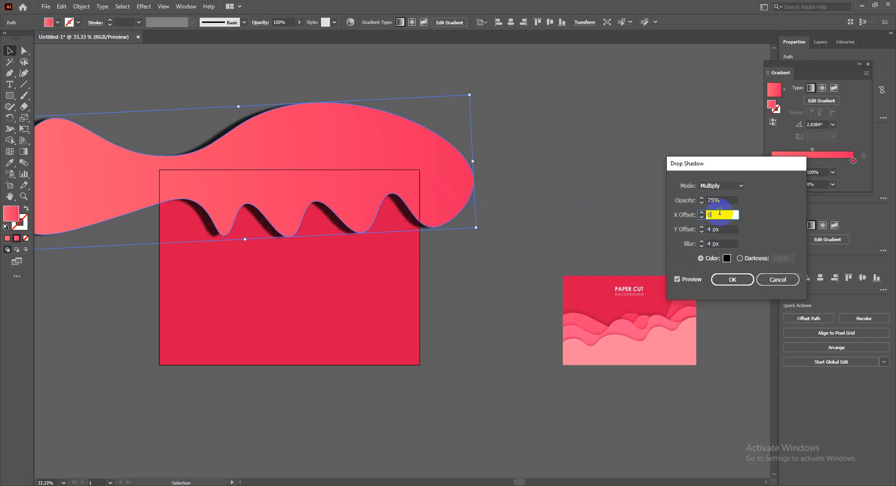
pyautogui.scroll(16, 717, 214)
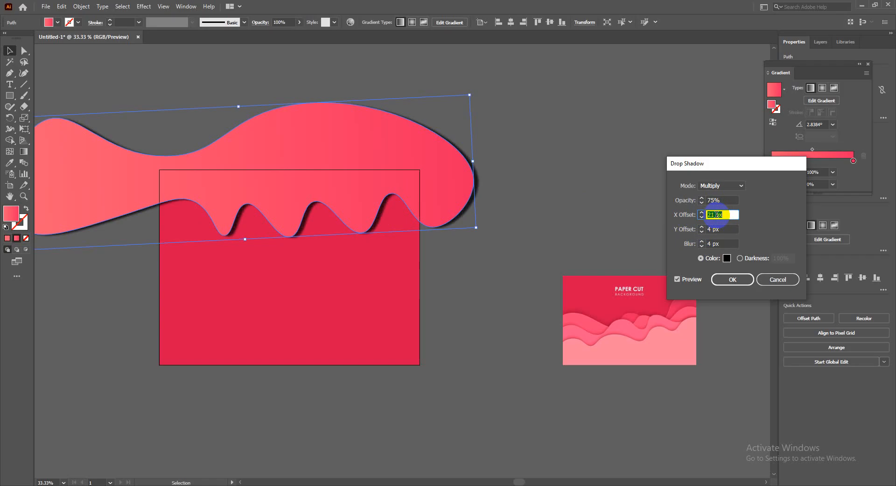
pyautogui.scroll(6, 717, 214)
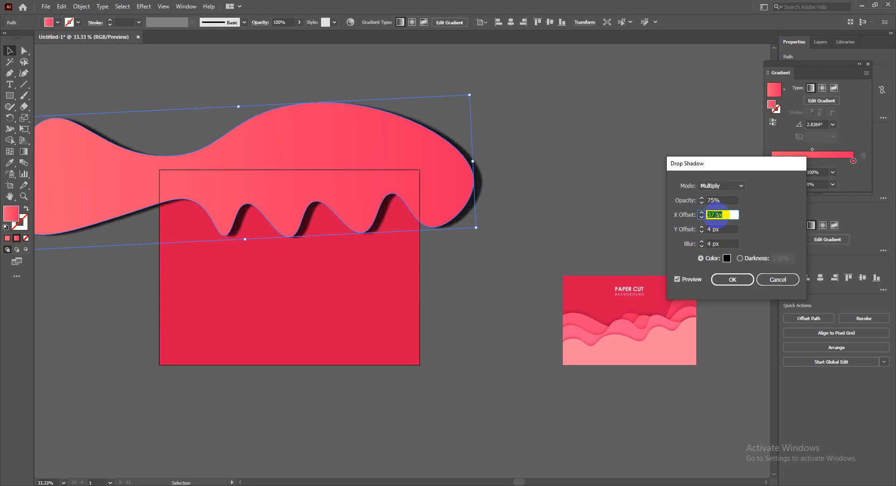
pyautogui.scroll(3, 717, 214)
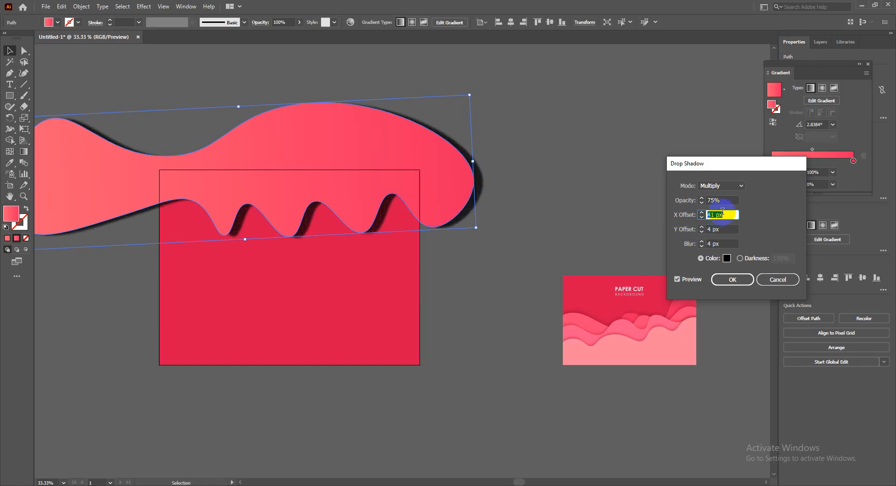
pyautogui.scroll(-5, 723, 211)
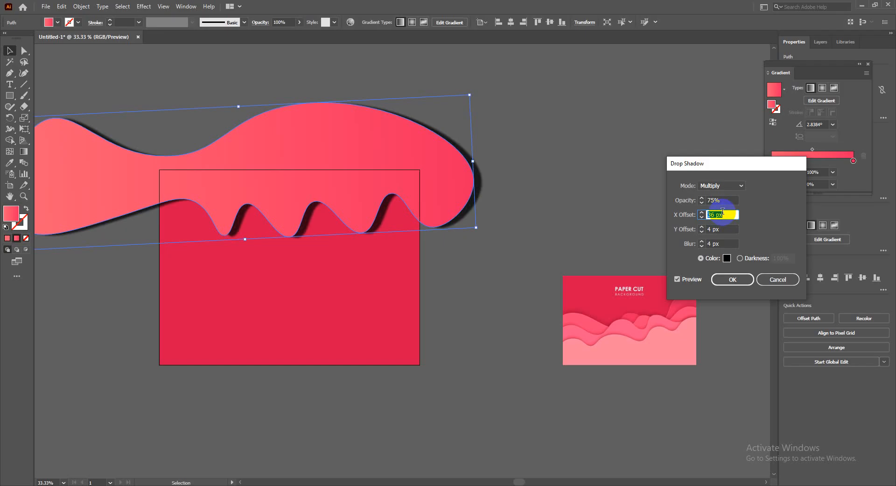
pyautogui.write('2')
pyautogui.click(721, 228)
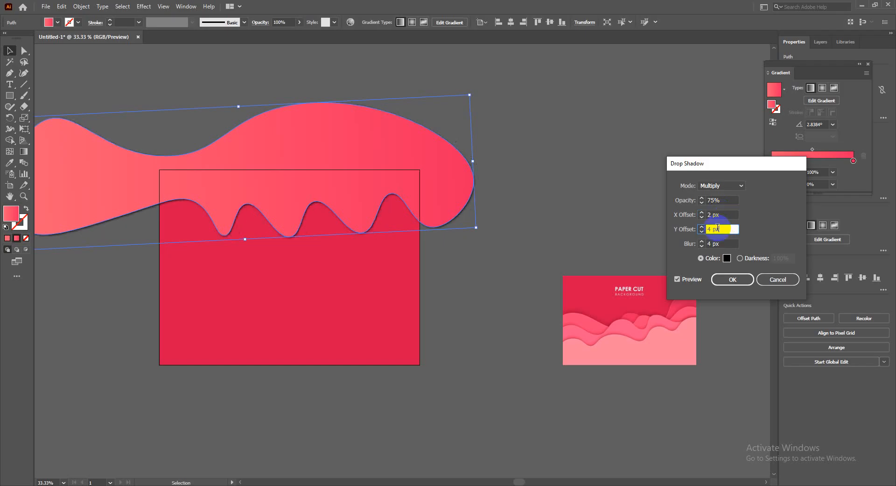
# - Try a drop shadow Y offset down to -22 px, raise it to 8 px and apply the effect
pyautogui.click(722, 214)
pyautogui.click(719, 228)
pyautogui.scroll(-17, 720, 228)
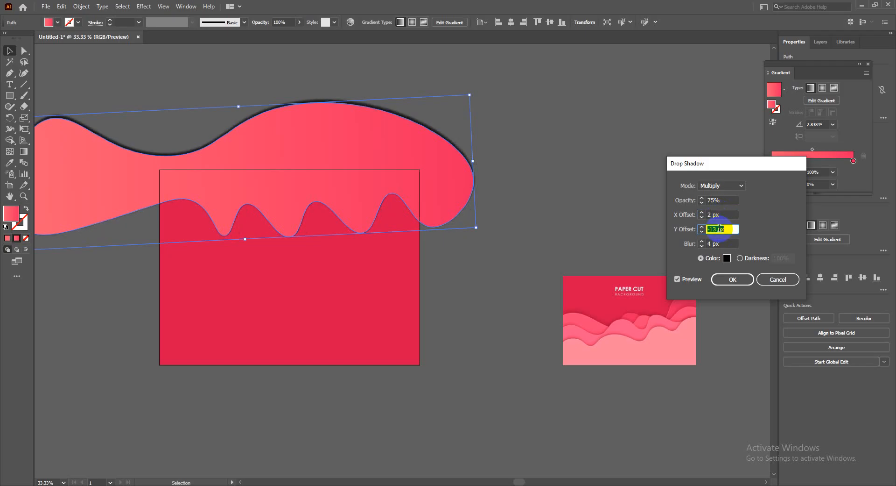
pyautogui.scroll(-9, 720, 228)
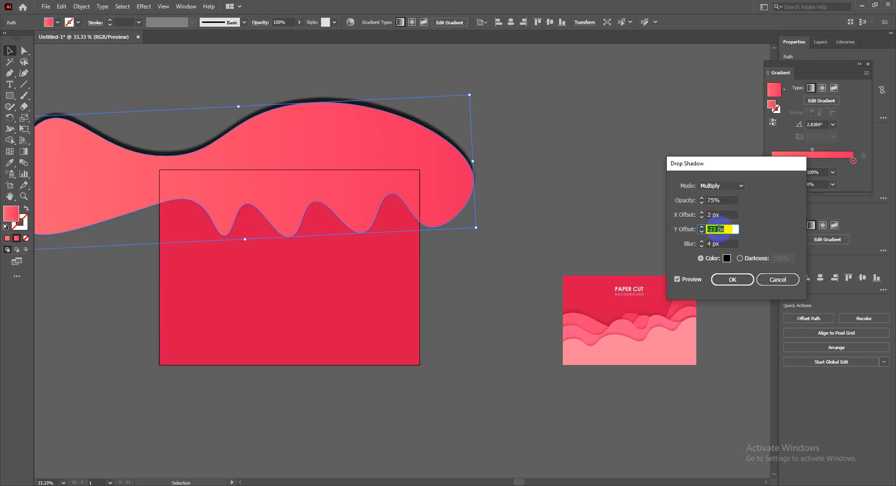
pyautogui.scroll(17, 720, 229)
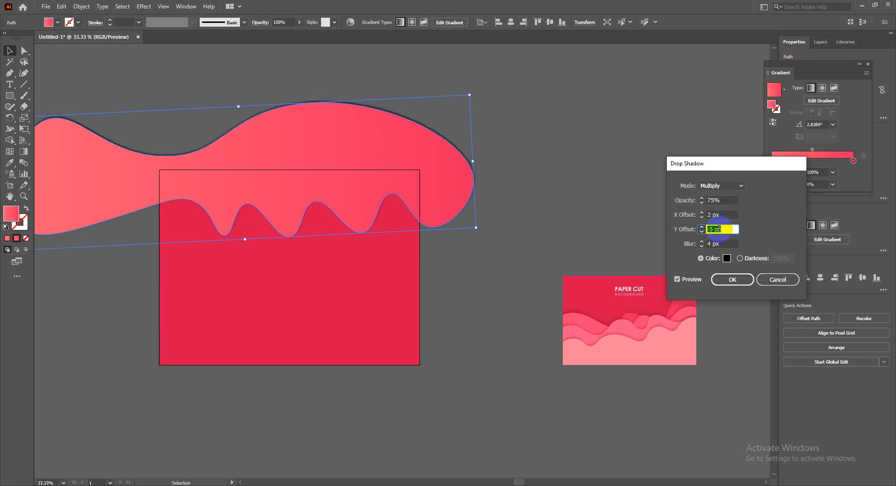
pyautogui.scroll(11, 719, 228)
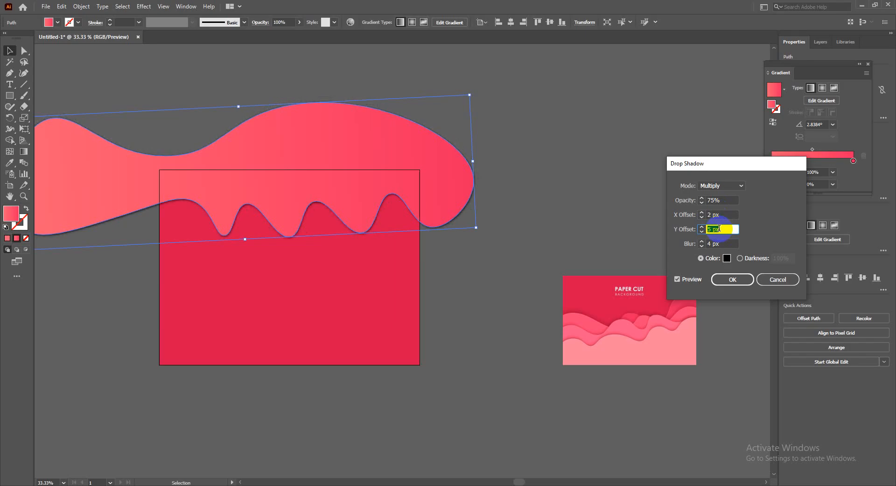
pyautogui.click(733, 280)
pyautogui.click(516, 285)
# - Duplicate the wavy shape straight down so the copy covers the lower part of the artboard
pyautogui.moveTo(466, 306); pyautogui.dragTo(486, 262)
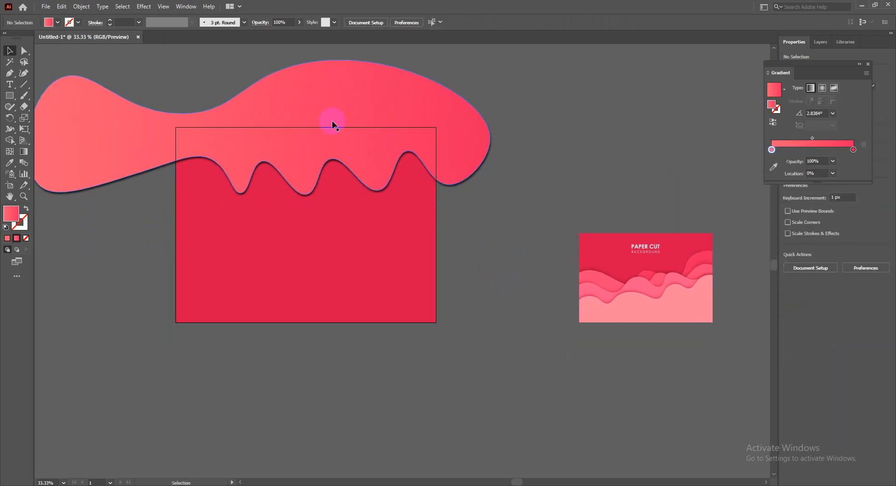
pyautogui.moveTo(314, 85); pyautogui.dragTo(323, 277)
pyautogui.click(505, 241)
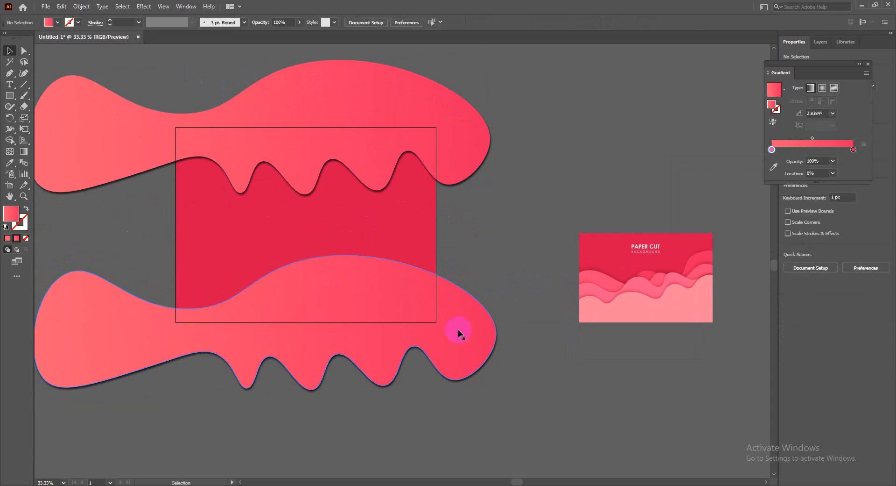
# - Rotate the lower copy by about 180° so its wavy edge faces up into the artboard
pyautogui.click(458, 329)
pyautogui.moveTo(500, 310); pyautogui.dragTo(218, 326)
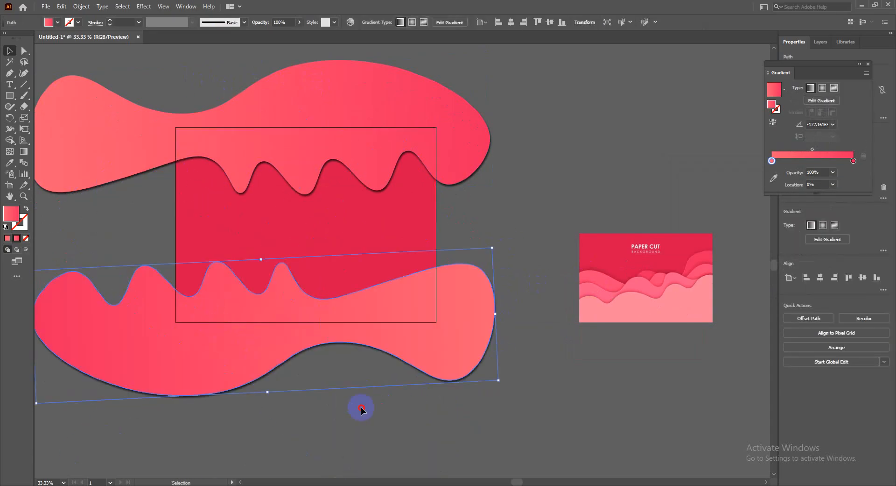
pyautogui.click(363, 410)
pyautogui.click(351, 329)
pyautogui.click(497, 402)
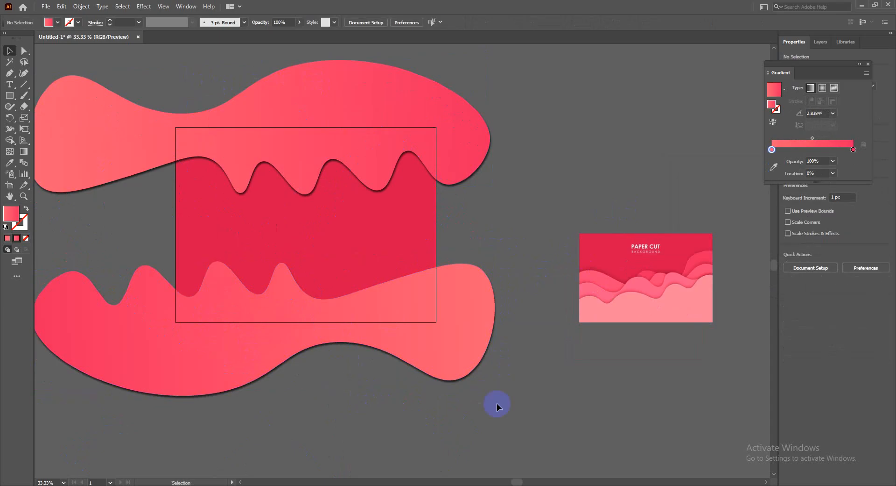
# - Move the paper cut reference image slightly higher and farther from the artboard
pyautogui.click(466, 304)
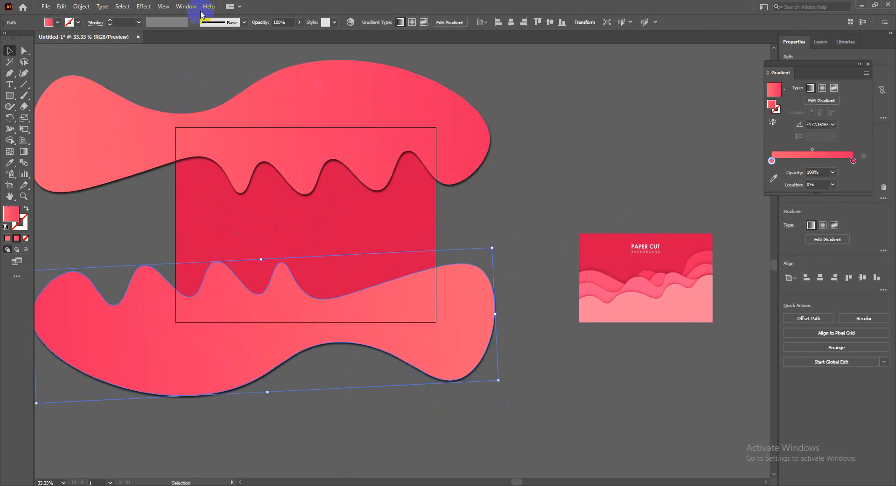
pyautogui.click(325, 404)
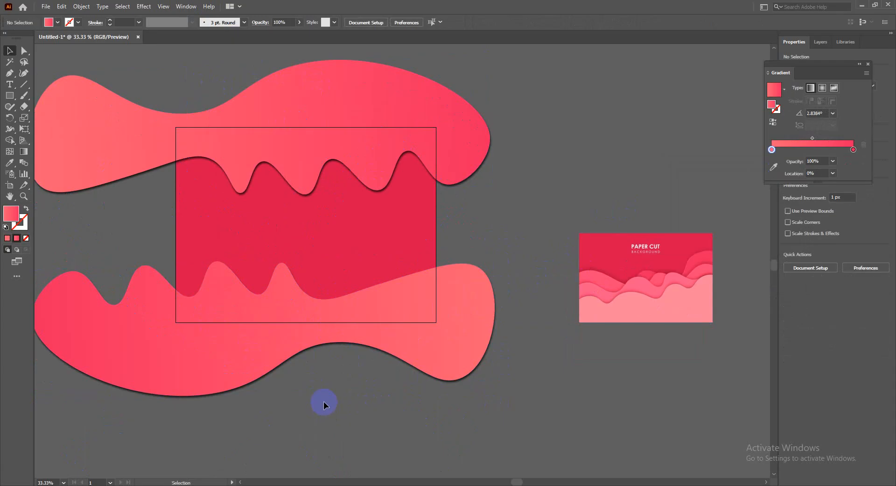
pyautogui.moveTo(568, 313); pyautogui.dragTo(592, 257)
# - Show the lower wavy shape's appearance attributes and open its existing Drop Shadow effect for editing
pyautogui.click(453, 330)
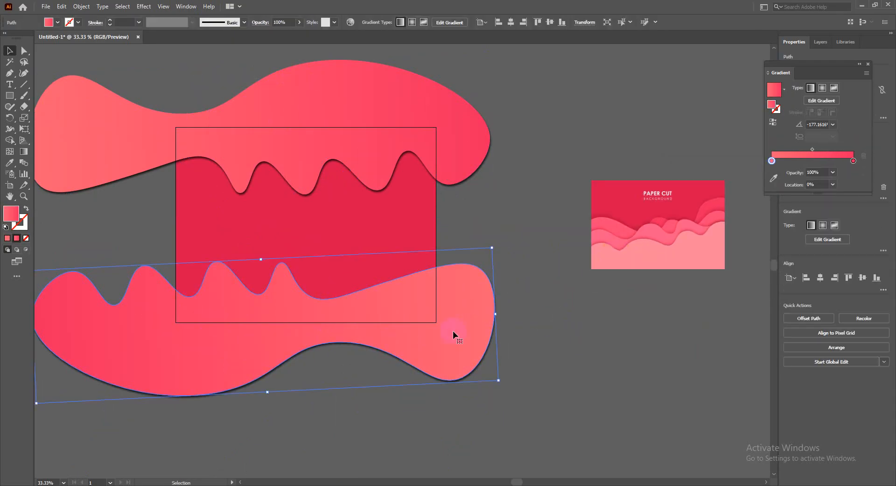
pyautogui.click(186, 6)
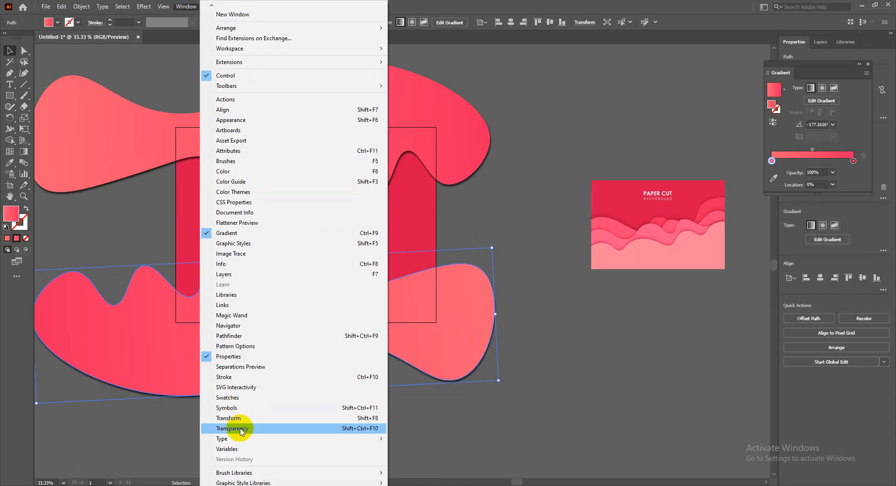
pyautogui.click(236, 119)
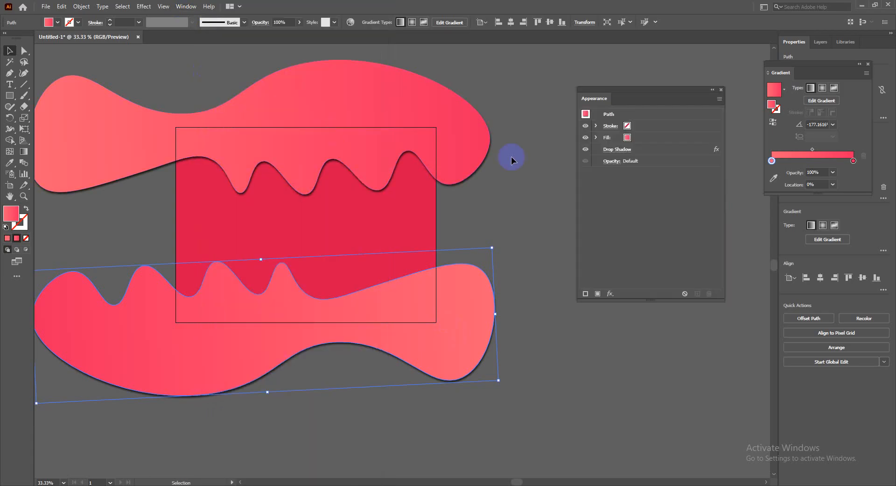
pyautogui.moveTo(650, 90); pyautogui.dragTo(694, 101)
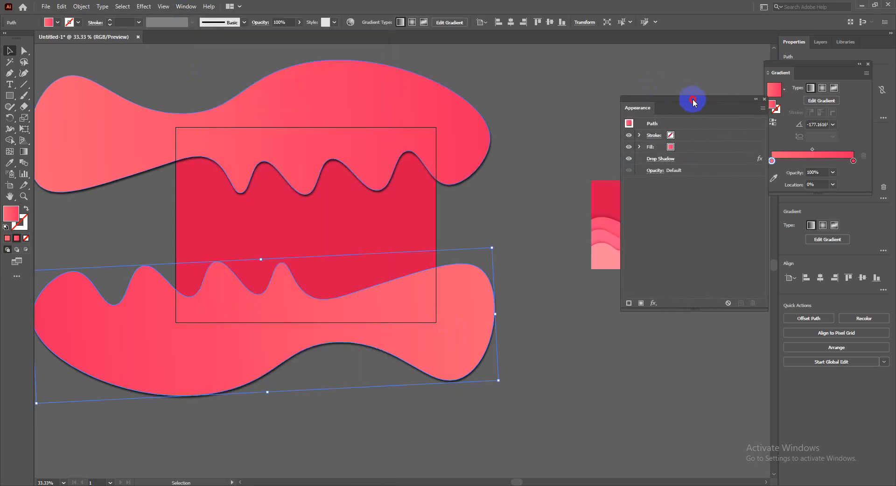
pyautogui.click(682, 164)
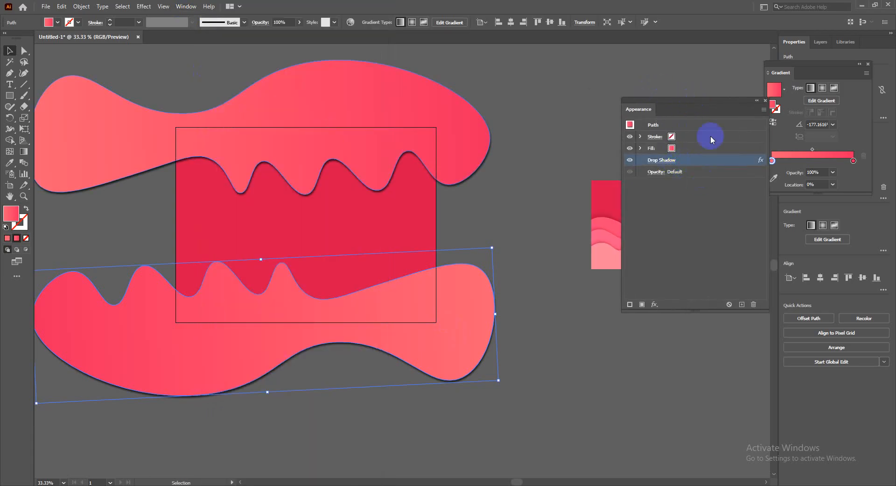
pyautogui.moveTo(704, 101); pyautogui.dragTo(659, 102)
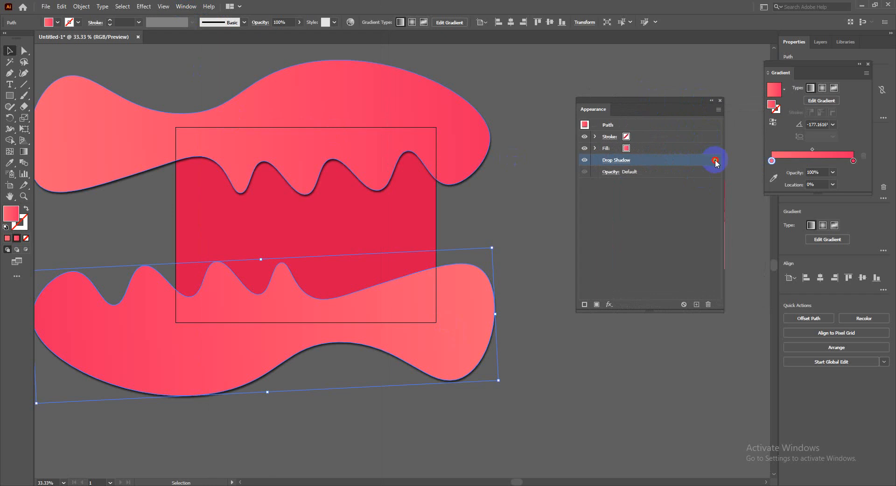
pyautogui.doubleClick(714, 159)
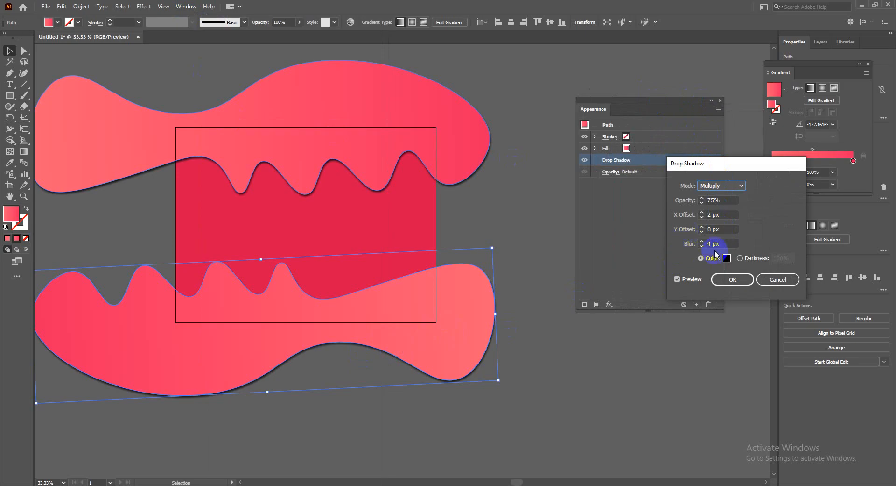
# - Set the drop shadow's Y offset to -12 px so the lower wavy shape casts its shadow upward
pyautogui.click(727, 230)
pyautogui.press('Down')
pyautogui.press('Down')
pyautogui.press('Down')
pyautogui.press('Down')
pyautogui.press('Down')
pyautogui.press('Down')
pyautogui.press('Down')
pyautogui.press('Down')
pyautogui.press('Down')
pyautogui.press('Down')
pyautogui.press('Down')
pyautogui.press('Down')
pyautogui.press('Down')
pyautogui.press('Down')
pyautogui.press('Down')
pyautogui.press('Down')
pyautogui.press('Down')
pyautogui.press('Down')
pyautogui.press('Down')
pyautogui.press('Down')
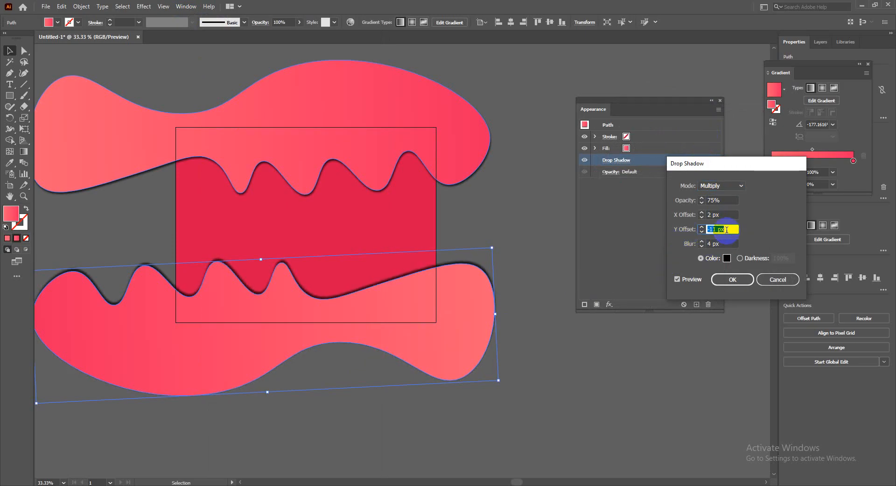
pyautogui.press('Up')
pyautogui.press('Up')
pyautogui.press('Up')
pyautogui.press('Down')
pyautogui.press('Down')
# - Try X offsets between -2 px and 10 px for the lower shape's drop shadow, returning to 2 px
pyautogui.click(725, 199)
pyautogui.click(718, 214)
pyautogui.press('Down')
pyautogui.press('Down')
pyautogui.press('Down')
pyautogui.press('Down')
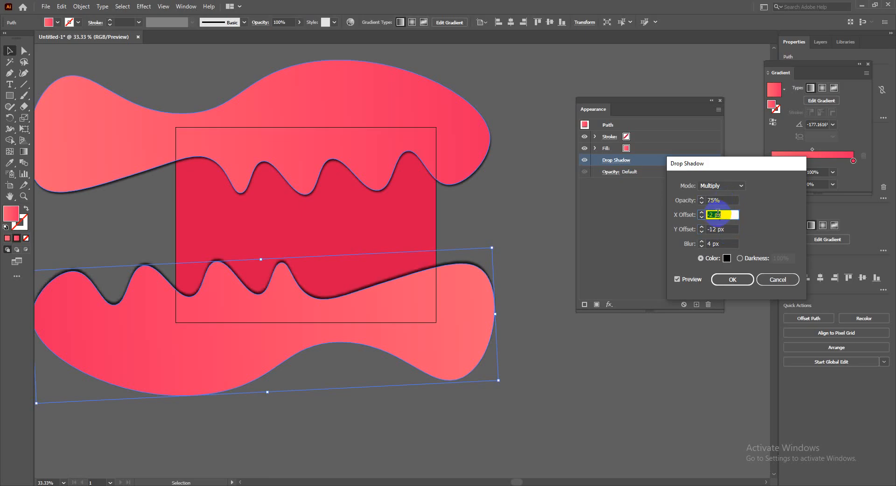
pyautogui.press('Up')
pyautogui.press('Up')
pyautogui.press('Up')
pyautogui.press('Up')
pyautogui.press('Up')
pyautogui.press('Up')
pyautogui.press('Up')
pyautogui.press('Up')
pyautogui.press('Up')
pyautogui.press('Up')
pyautogui.press('Up')
pyautogui.press('Up')
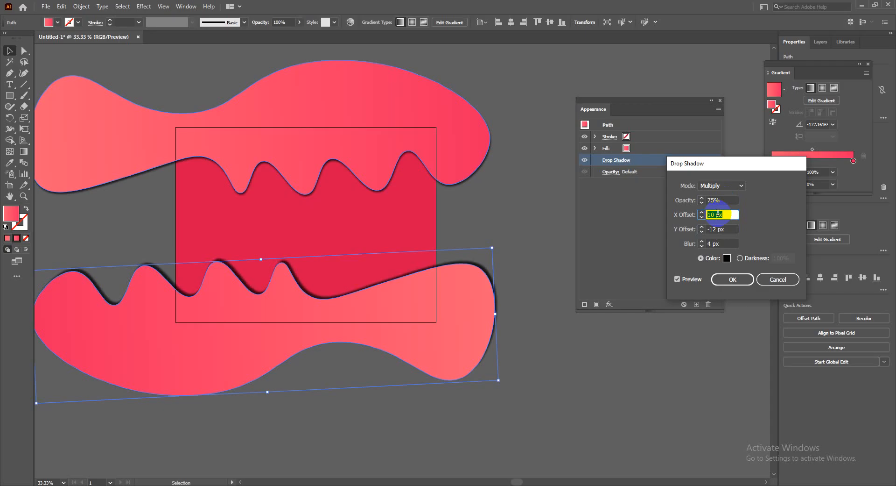
pyautogui.press('Down')
pyautogui.press('Down')
pyautogui.press('Down')
pyautogui.press('Down')
pyautogui.press('Down')
pyautogui.press('Down')
pyautogui.press('Down')
pyautogui.press('Down')
pyautogui.press('Down')
pyautogui.press('Down')
pyautogui.press('Down')
pyautogui.press('Down')
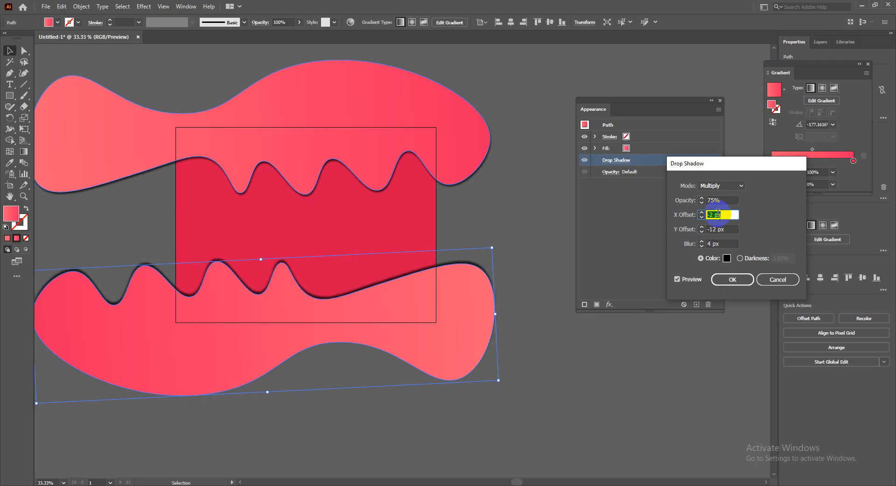
pyautogui.press('Up')
pyautogui.press('Up')
pyautogui.click(725, 228)
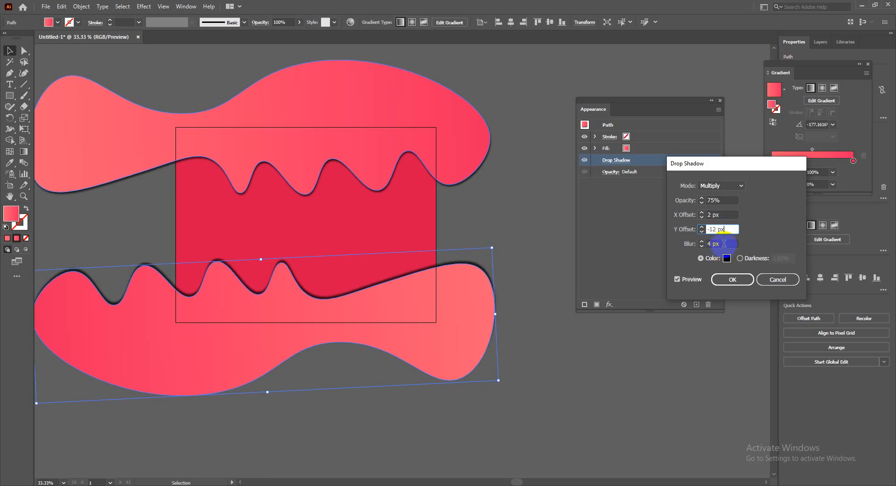
# - Set the lower shape's drop shadow to 10 px blur and 52% opacity, and apply it
pyautogui.click(724, 243)
pyautogui.press('Up')
pyautogui.press('Up')
pyautogui.press('Up')
pyautogui.press('Up')
pyautogui.press('Up')
pyautogui.press('Up')
pyautogui.press('Up')
pyautogui.press('Up')
pyautogui.press('Up')
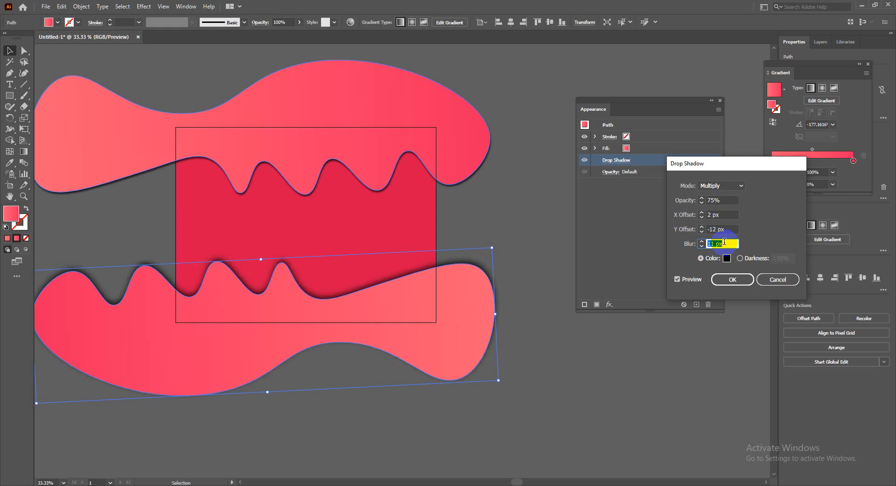
pyautogui.press('Down')
pyautogui.click(723, 201)
pyautogui.press('Down')
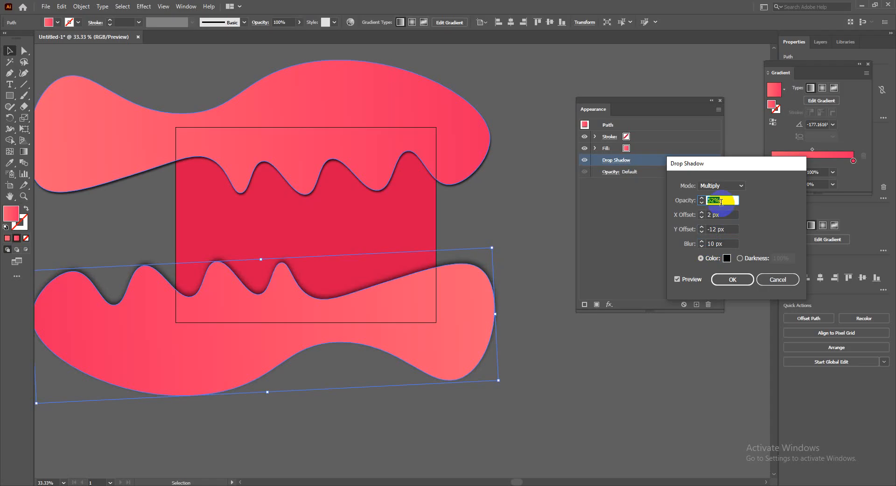
pyautogui.click(732, 279)
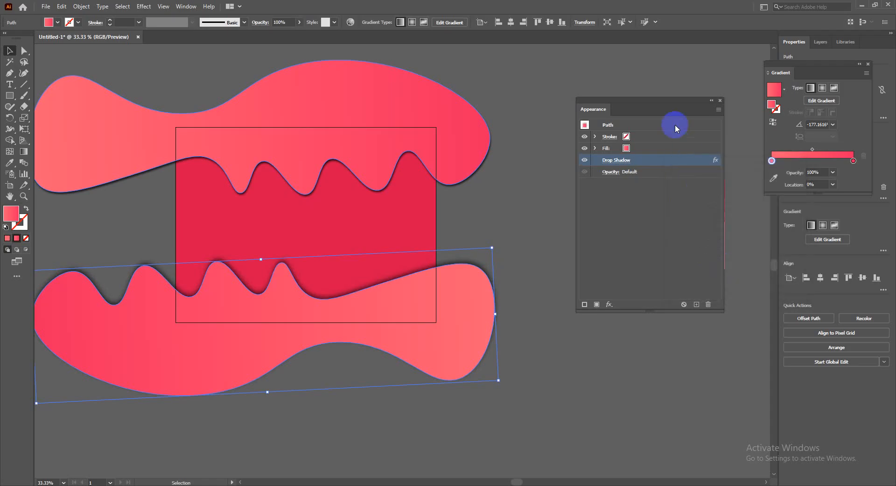
# - Remove the lower wavy shape, leaving only the upper wave over the red background
pyautogui.moveTo(661, 102); pyautogui.dragTo(687, 102)
pyautogui.click(536, 199)
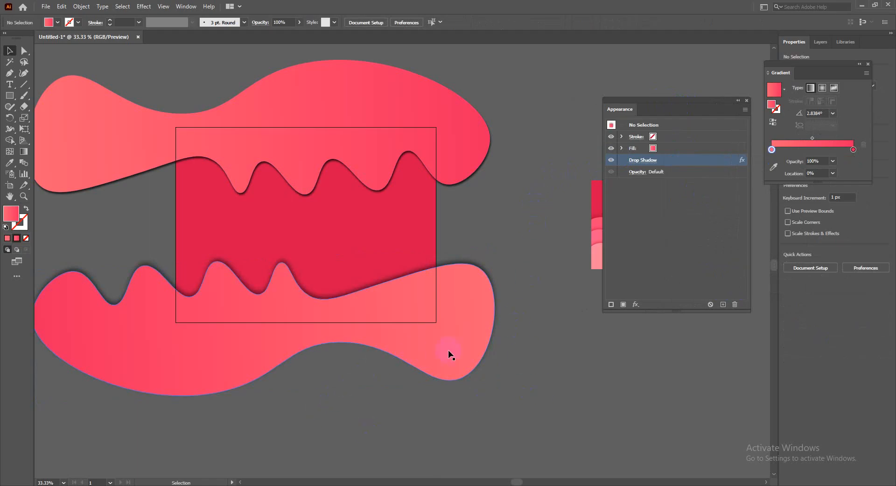
pyautogui.click(472, 321)
pyautogui.click(530, 255)
pyautogui.click(382, 349)
pyautogui.press('a')
pyautogui.hotkey('ctrl', 'x')
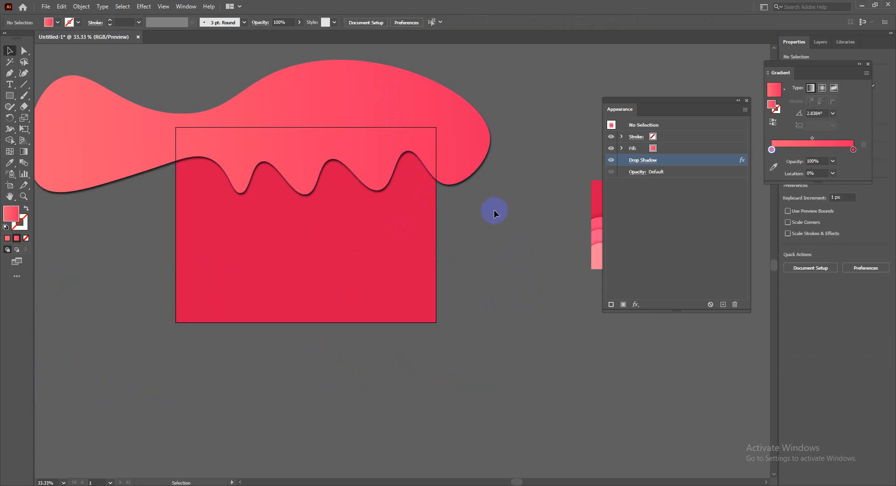
# - Rotate the remaining wavy shape about 10° clockwise over the artboard
pyautogui.moveTo(493, 209); pyautogui.dragTo(504, 272)
pyautogui.click(414, 158)
pyautogui.moveTo(450, 171); pyautogui.dragTo(468, 175)
pyautogui.press('a')
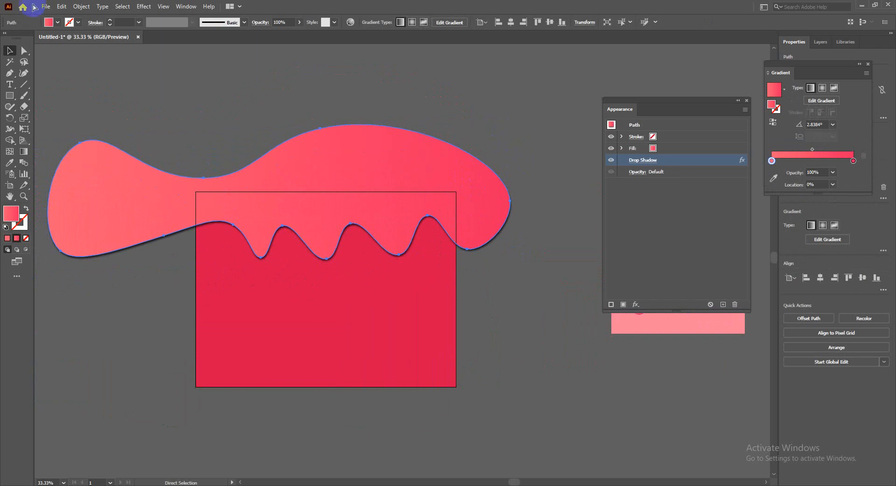
pyautogui.press('v')
pyautogui.moveTo(511, 117); pyautogui.dragTo(543, 159)
pyautogui.click(542, 187)
pyautogui.moveTo(494, 179); pyautogui.dragTo(493, 180)
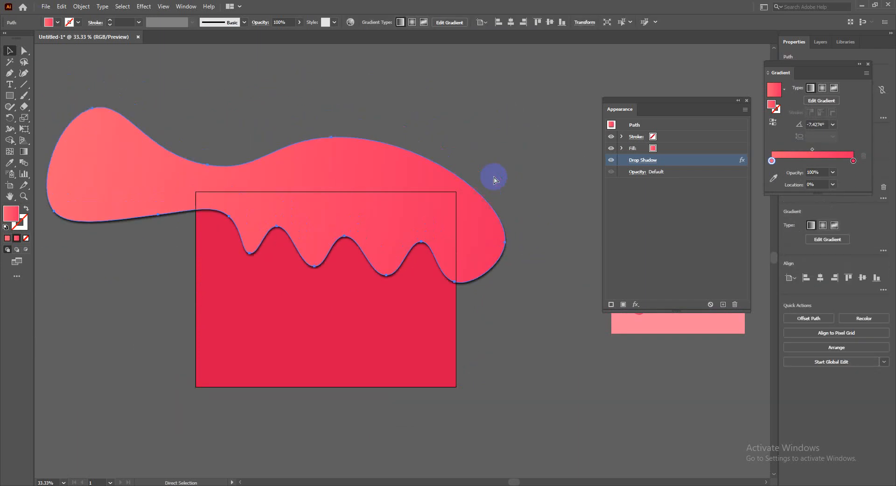
# - Duplicate the wavy shape twice with slight offsets, placing the front copy farther left, to build three stacked layers
pyautogui.click(457, 202)
pyautogui.moveTo(402, 173)
pyautogui.mouseDown()
pyautogui.moveTo(397, 186)
pyautogui.moveTo(397, 169)
pyautogui.mouseUp()
pyautogui.click(512, 204)
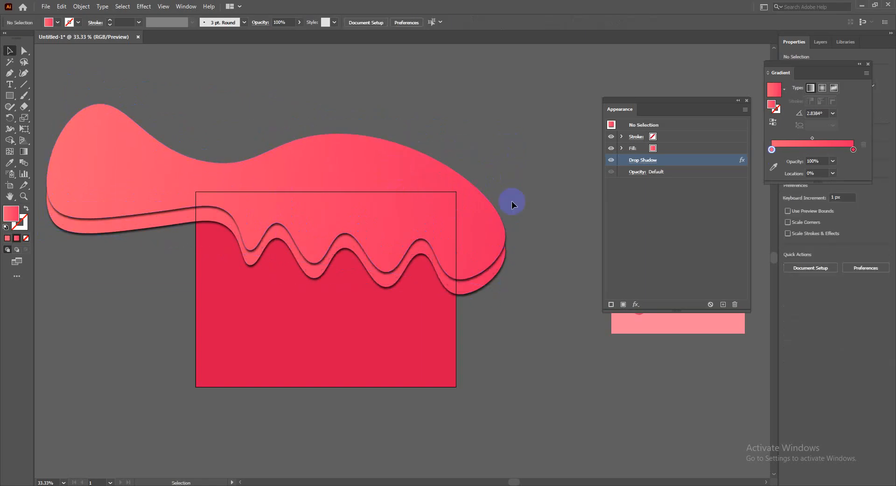
pyautogui.click(468, 204)
pyautogui.moveTo(477, 210)
pyautogui.mouseDown()
pyautogui.moveTo(480, 216)
pyautogui.moveTo(460, 200)
pyautogui.moveTo(465, 243)
pyautogui.moveTo(467, 187)
pyautogui.moveTo(469, 194)
pyautogui.moveTo(441, 188)
pyautogui.moveTo(438, 206)
pyautogui.moveTo(457, 237)
pyautogui.moveTo(481, 224)
pyautogui.mouseUp()
pyautogui.click(538, 263)
# - Recolor the middle wavy layer with the mid pink sampled from the paper cut reference image
pyautogui.hotkey('ctrl', '-')
pyautogui.click(747, 101)
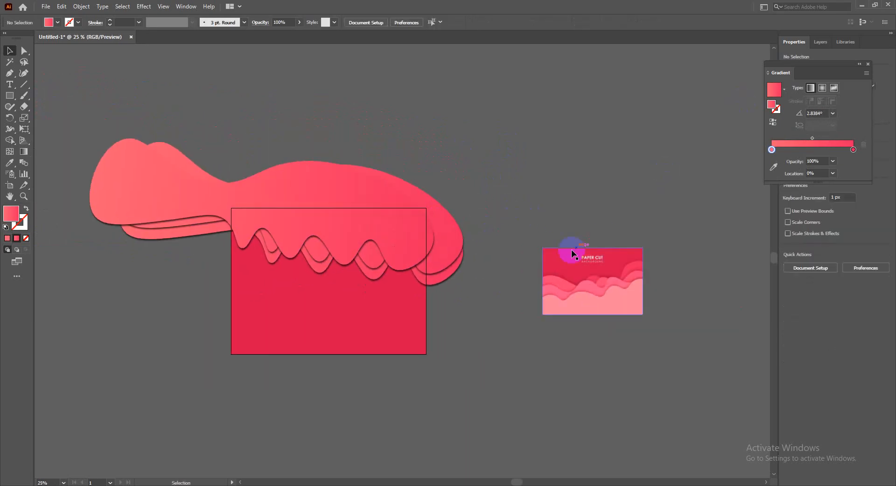
pyautogui.scroll(1, 523, 266)
pyautogui.click(417, 242)
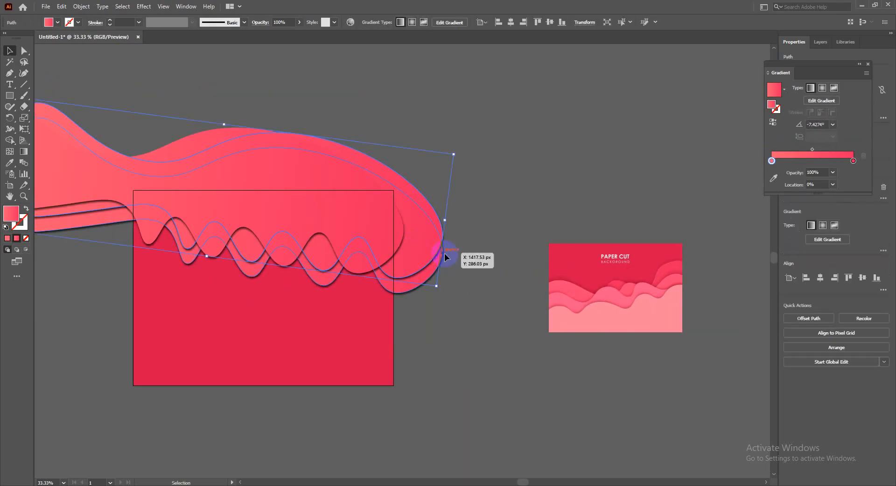
pyautogui.press('i')
pyautogui.click(629, 288)
pyautogui.click(611, 295)
pyautogui.press('v')
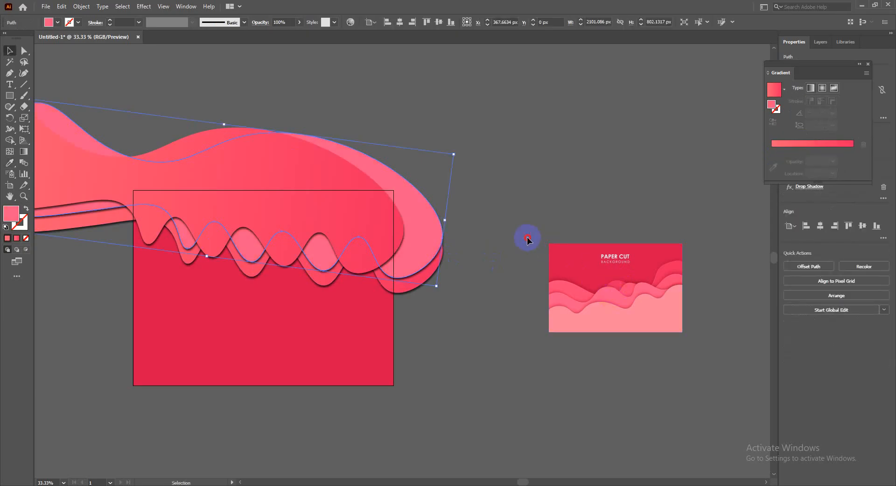
# - Recolor the front wavy layer with the lightest pink sampled from the reference image
pyautogui.click(321, 168)
pyautogui.press('i')
pyautogui.click(581, 260)
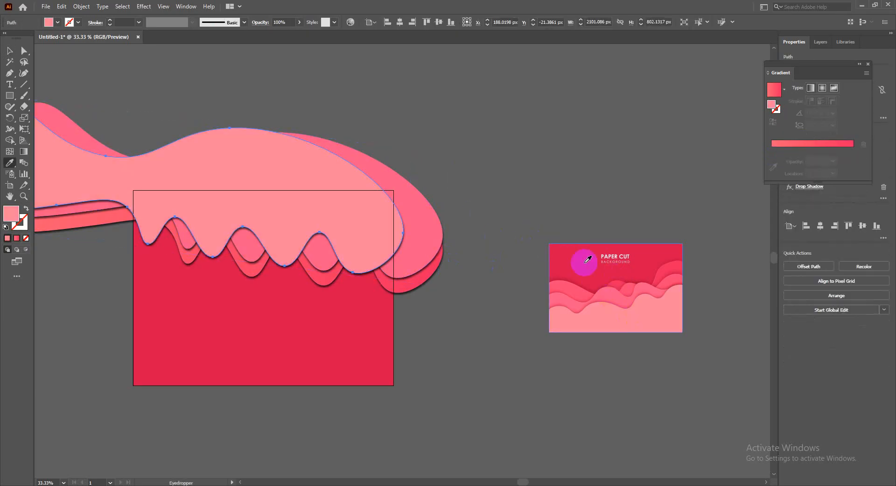
pyautogui.press('v')
pyautogui.click(506, 202)
# - Duplicate the red background rectangle in place and bring the copy in front of all the wavy layers
pyautogui.moveTo(471, 229); pyautogui.dragTo(503, 201)
pyautogui.click(418, 310)
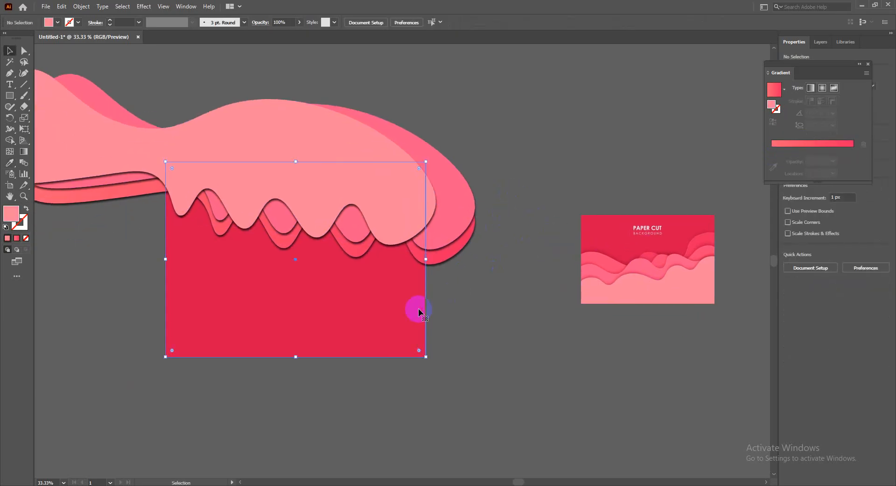
pyautogui.click(493, 308)
pyautogui.moveTo(466, 321); pyautogui.dragTo(528, 285)
pyautogui.click(422, 297)
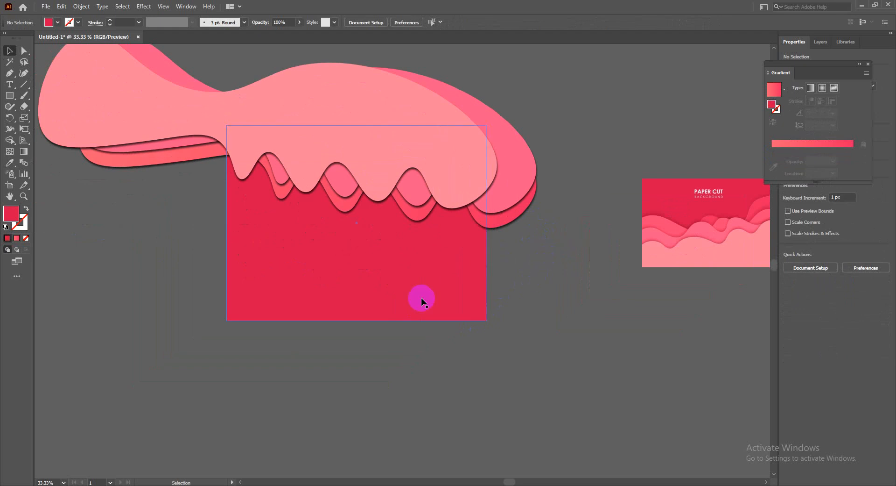
pyautogui.rightClick(412, 276)
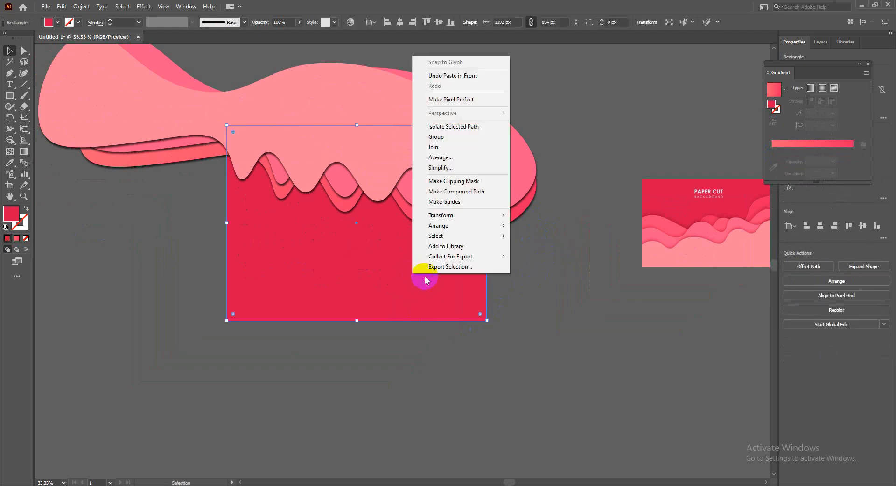
pyautogui.click(474, 225)
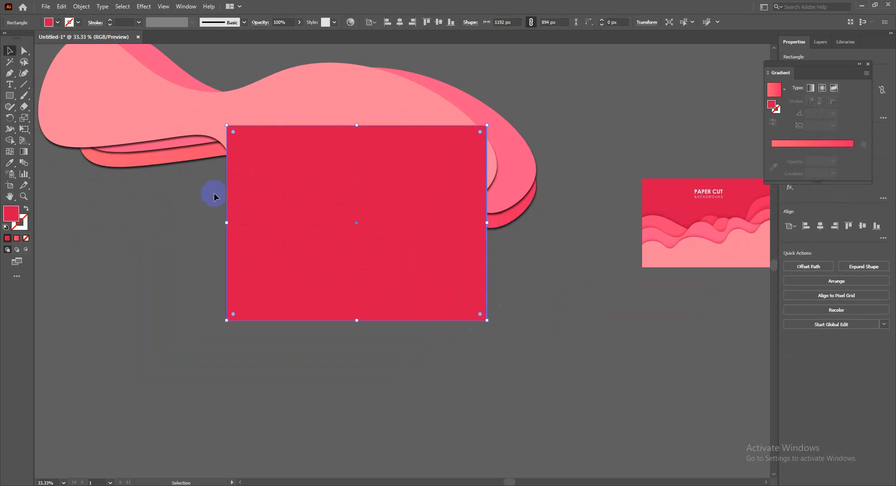
# - Make a clipping mask from the front rectangle so the wavy layers are trimmed to the artboard
pyautogui.hotkey('ctrl', 'a')
pyautogui.hotkey('ctrl', '7')
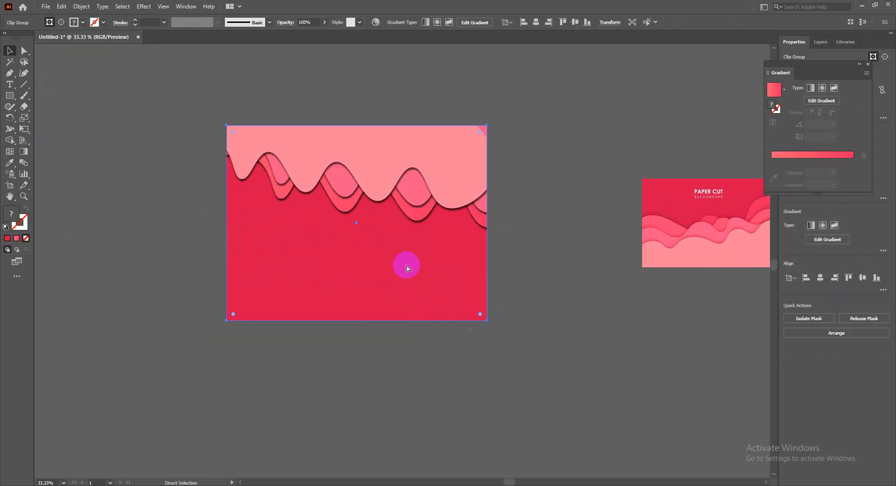
pyautogui.hotkey('ctrl', '0')
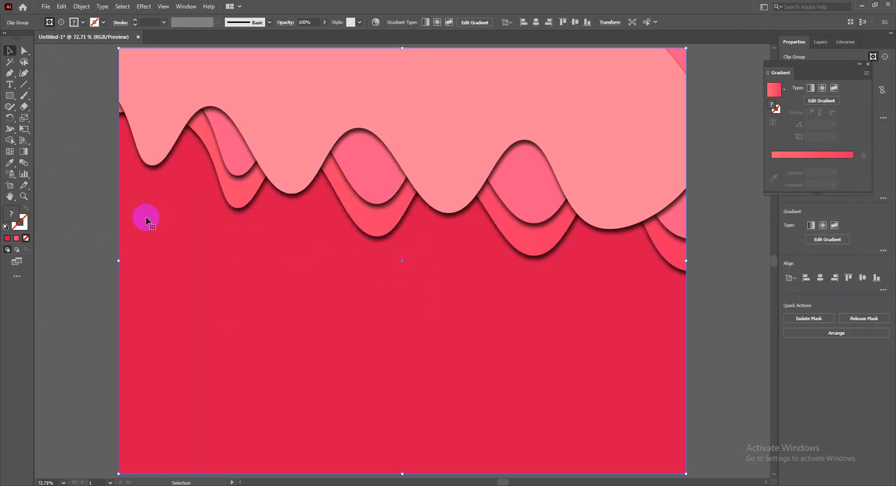
pyautogui.click(90, 194)
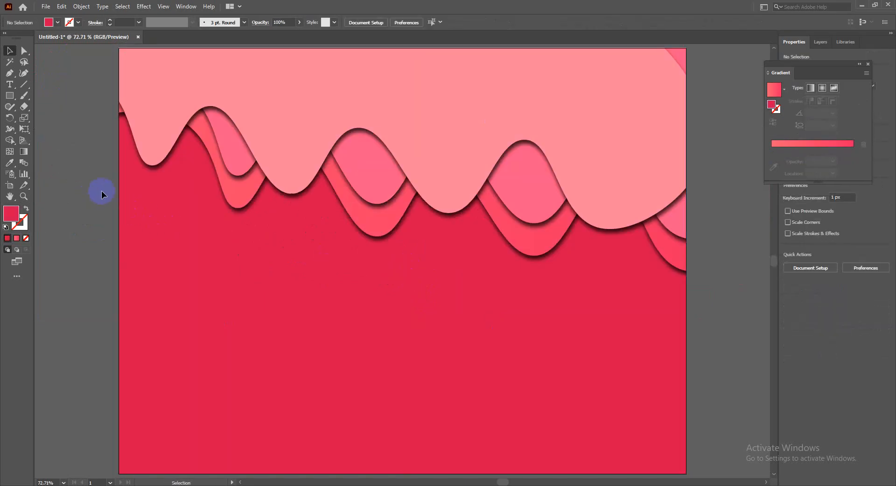
# - Isolate the clip group, select its rearmost wavy layer and show that layer's appearance attributes
pyautogui.moveTo(90, 190); pyautogui.dragTo(111, 164)
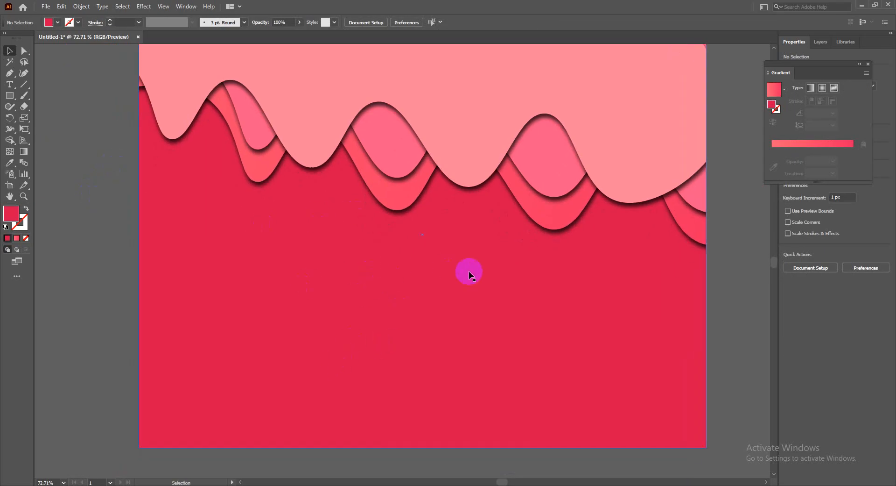
pyautogui.scroll(-1, 468, 275)
pyautogui.scroll(2, 589, 237)
pyautogui.moveTo(578, 208); pyautogui.dragTo(314, 248)
pyautogui.click(260, 254)
pyautogui.doubleClick(232, 236)
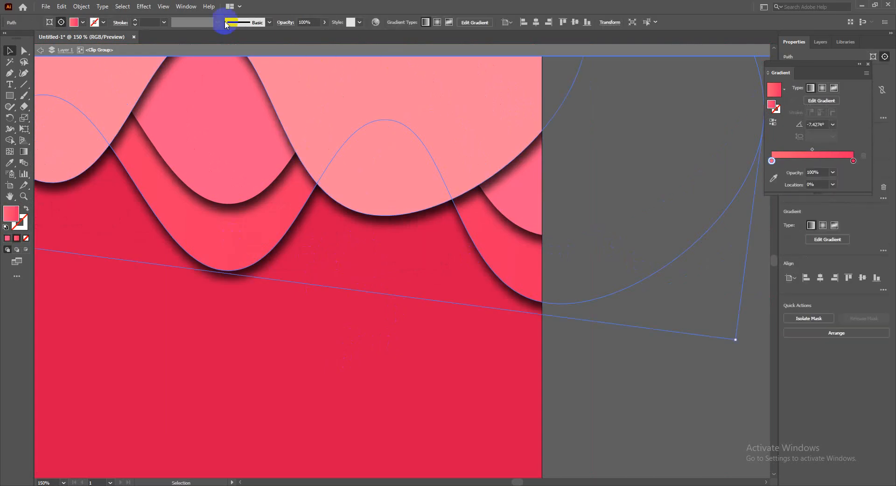
pyautogui.click(185, 6)
pyautogui.click(233, 114)
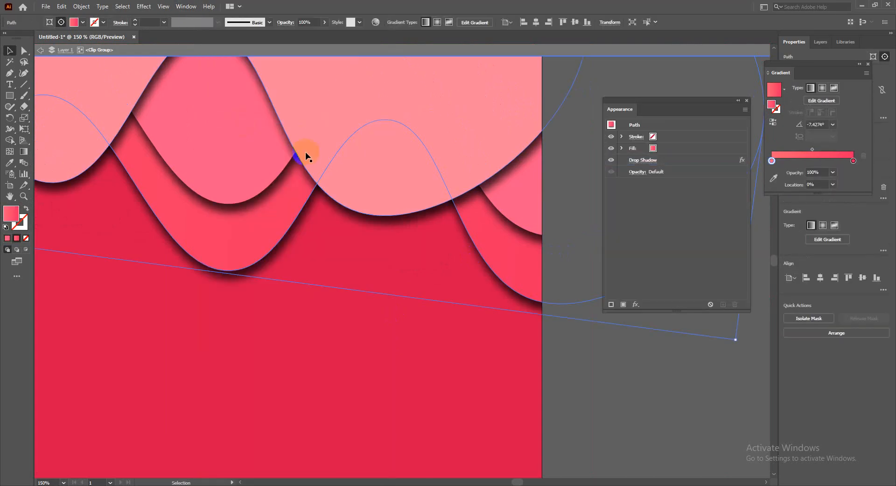
# - Set the rear wavy layer's drop shadow to 2 px Y offset and 7 px blur, and leave the clip group
pyautogui.doubleClick(744, 162)
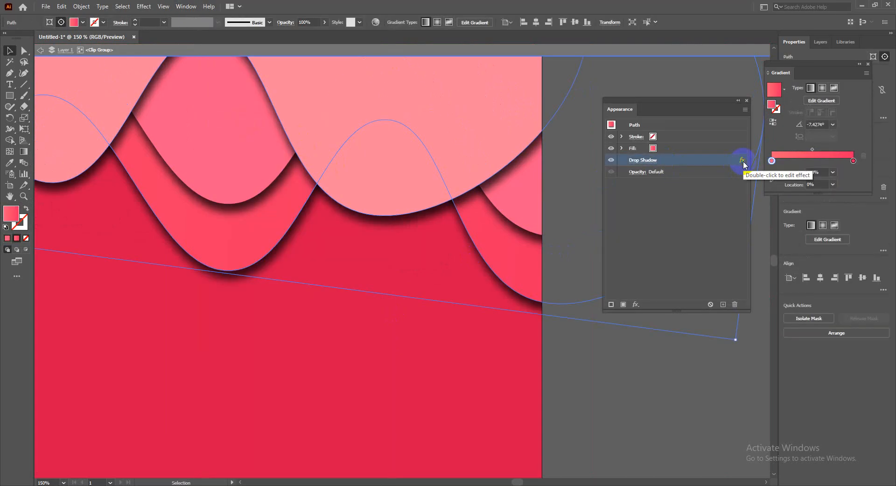
pyautogui.click(721, 228)
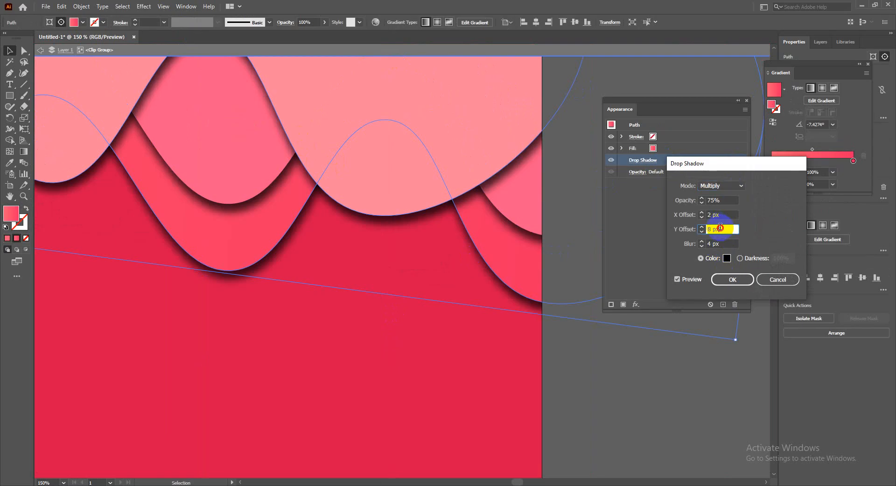
pyautogui.press('Down')
pyautogui.press('Down')
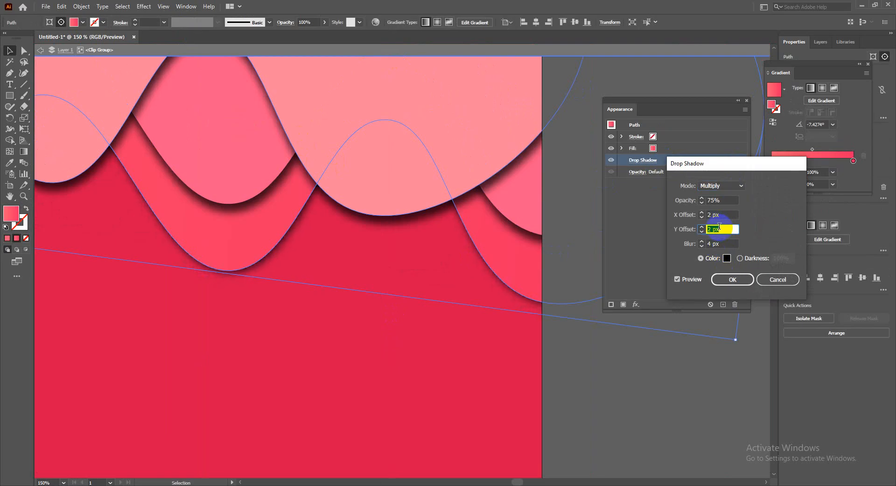
pyautogui.click(719, 244)
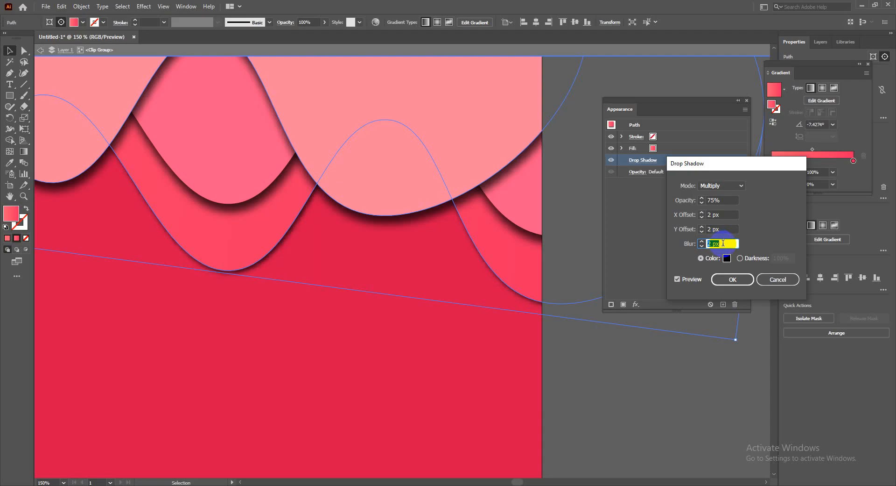
pyautogui.click(732, 279)
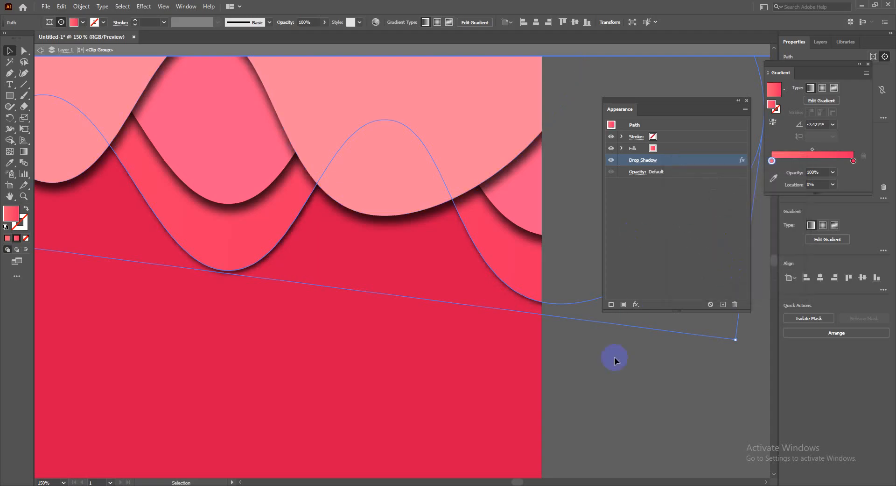
pyautogui.click(602, 361)
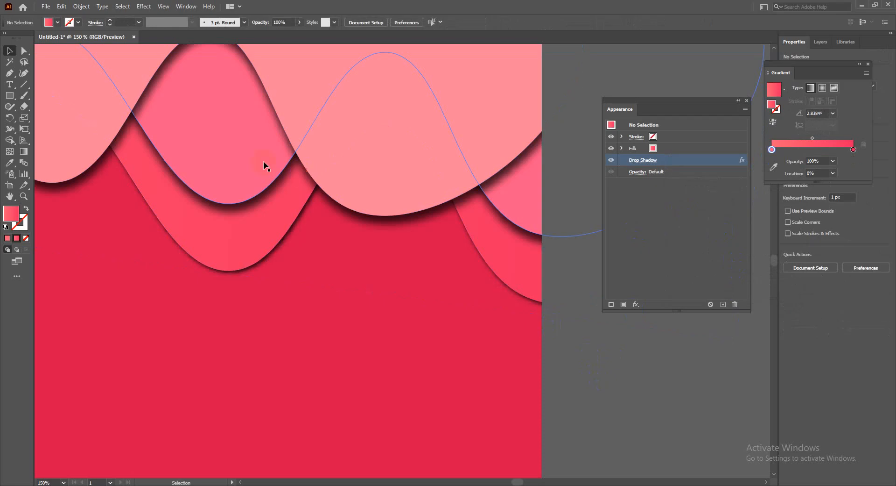
# - Isolate the clip group, set its middle wavy layer's drop shadow to a 4 px Y offset, and leave the group
pyautogui.hotkey('ctrl', '-')
pyautogui.moveTo(376, 214); pyautogui.dragTo(461, 221)
pyautogui.hotkey('ctrl', '-')
pyautogui.hotkey('ctrl', '-')
pyautogui.doubleClick(372, 219)
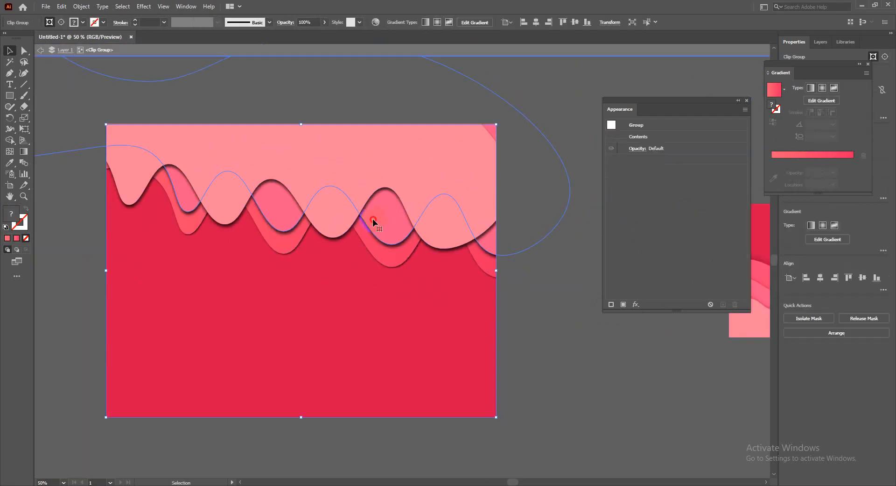
pyautogui.click(374, 217)
pyautogui.click(463, 290)
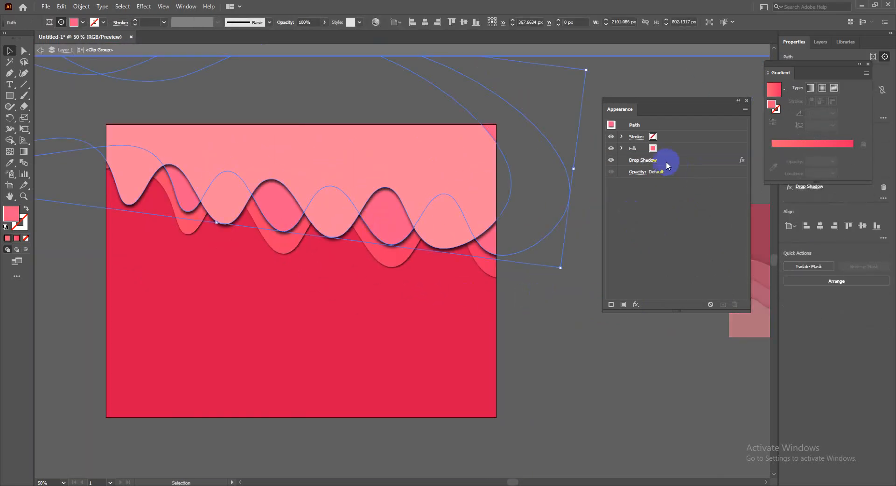
pyautogui.doubleClick(744, 159)
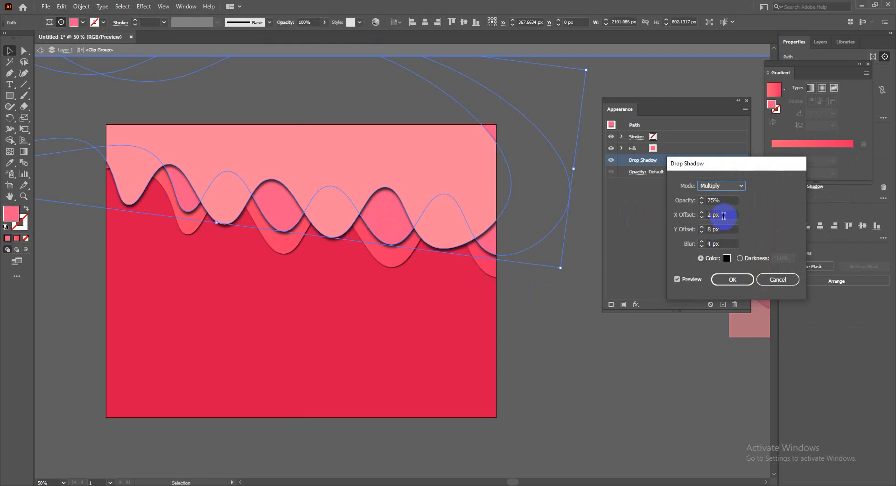
pyautogui.click(721, 229)
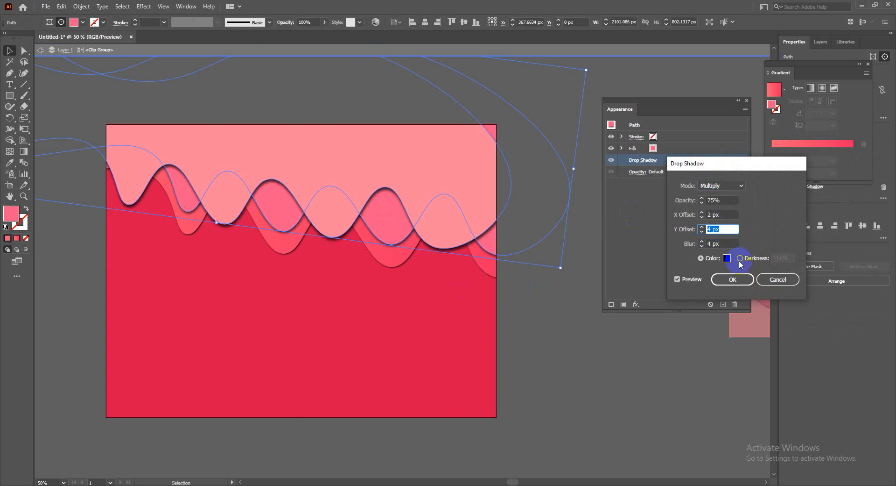
pyautogui.click(733, 279)
pyautogui.click(542, 327)
pyautogui.moveTo(452, 318); pyautogui.dragTo(464, 291)
# - Switch to Chrome and search Google Images for "paper cut background freepik"
pyautogui.click(334, 484)
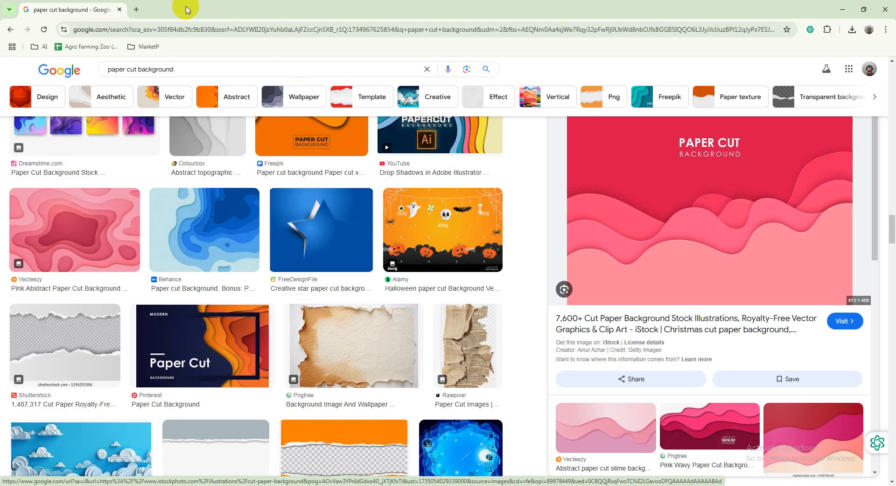
pyautogui.click(190, 70)
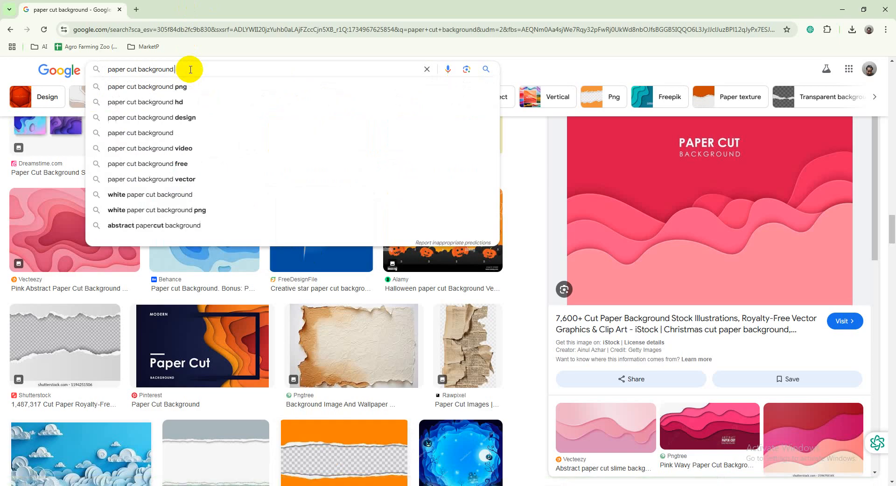
pyautogui.write('freepik')
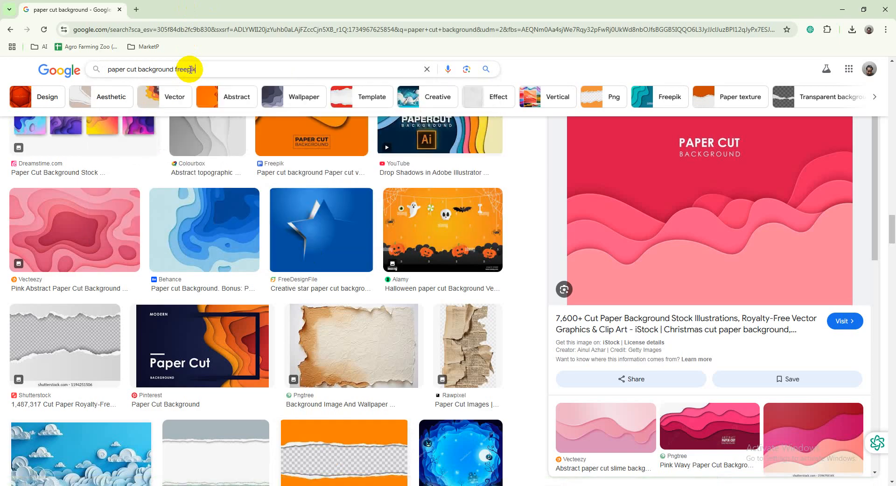
pyautogui.press('Return')
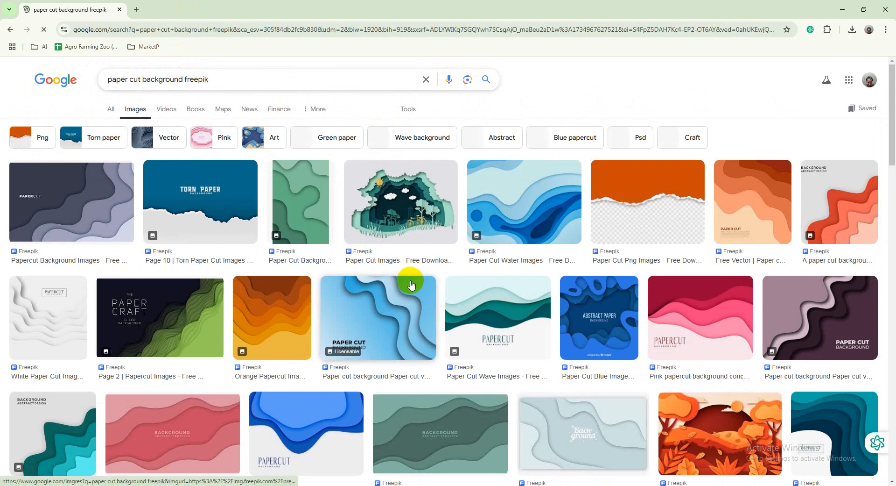
# - Open the Freepik pages of the green wavy and the dark grey papercut image results in separate tabs
pyautogui.click(301, 199)
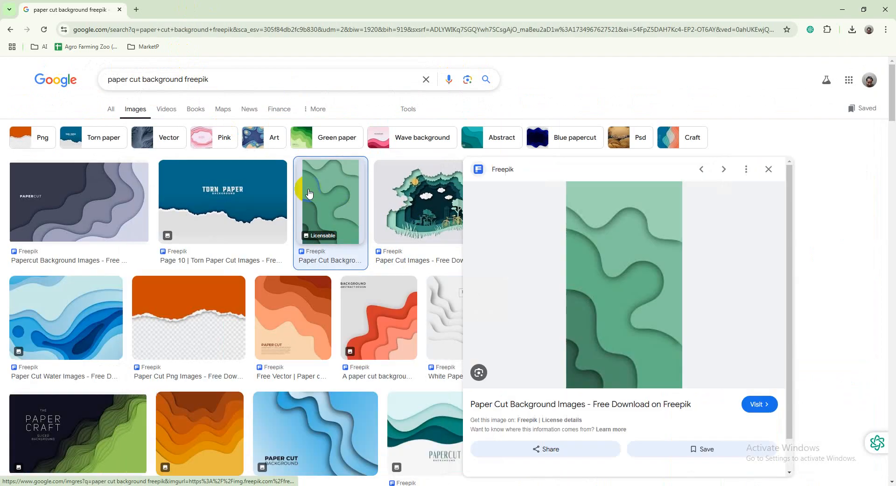
pyautogui.click(717, 310)
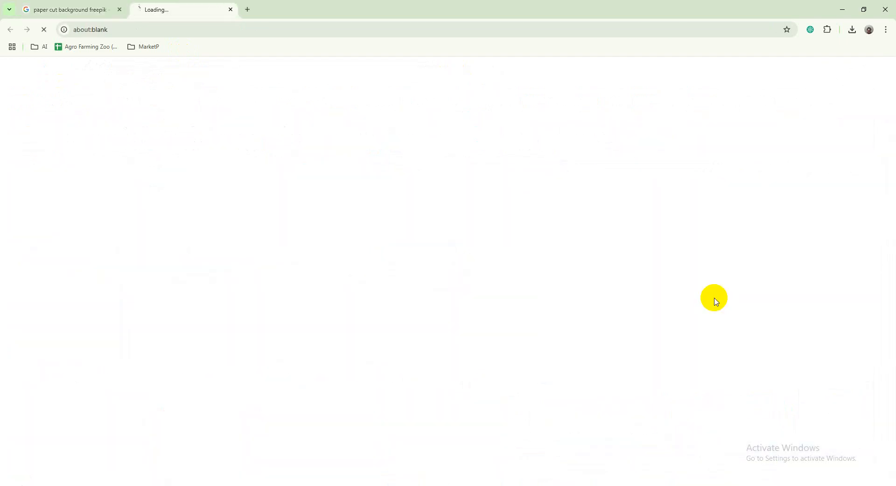
pyautogui.click(90, 7)
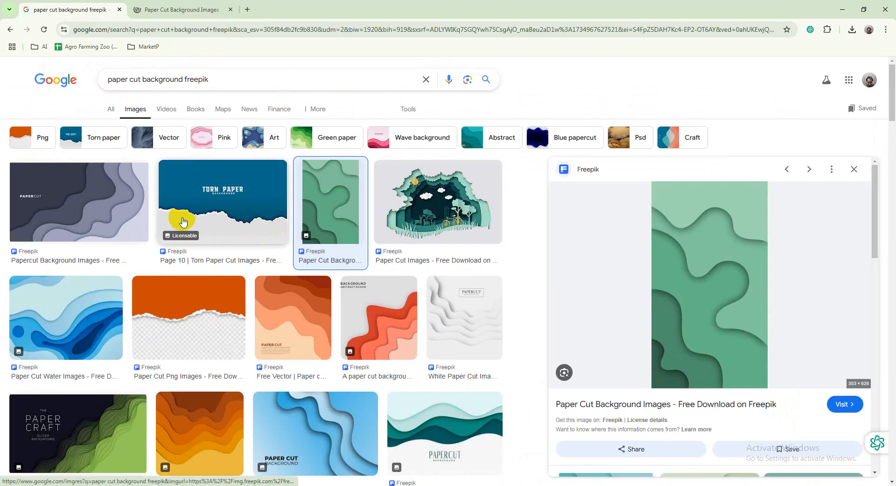
pyautogui.click(90, 201)
pyautogui.click(677, 268)
pyautogui.click(248, 5)
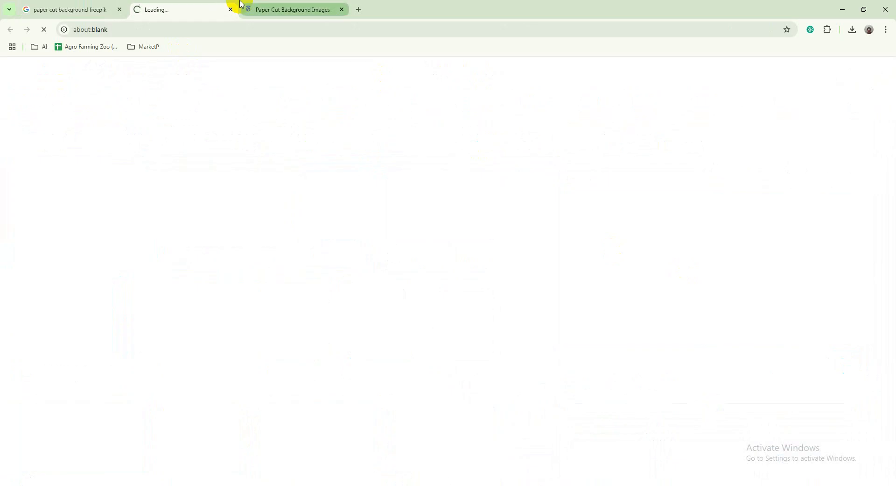
# - Download the green "Abstract paper cut shape wave background" from Freepik as an EPS file and close its preview
pyautogui.scroll(-1, 472, 344)
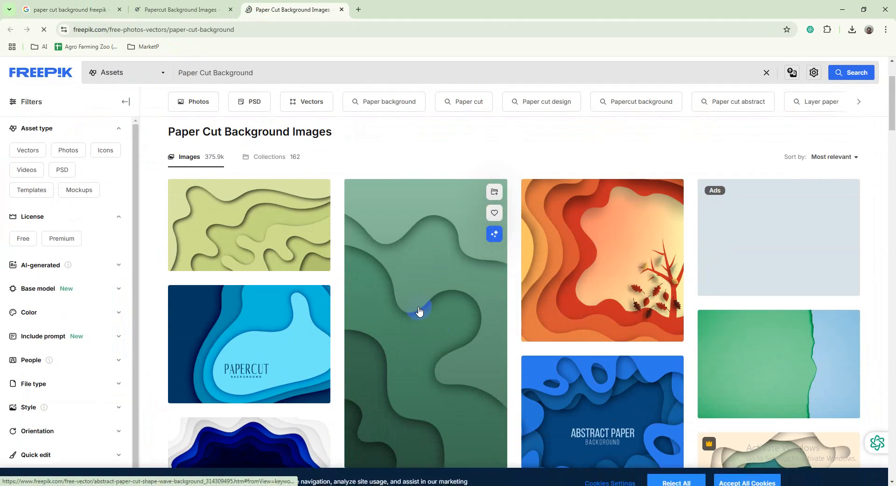
pyautogui.click(423, 305)
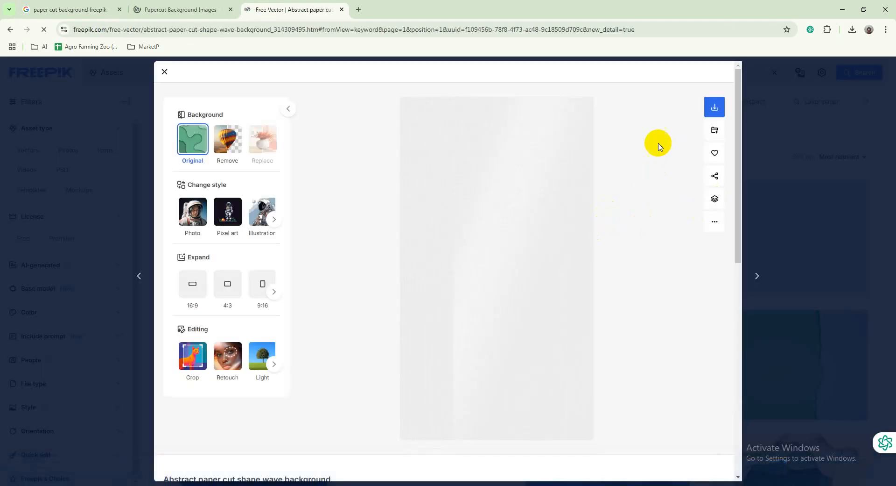
pyautogui.click(715, 107)
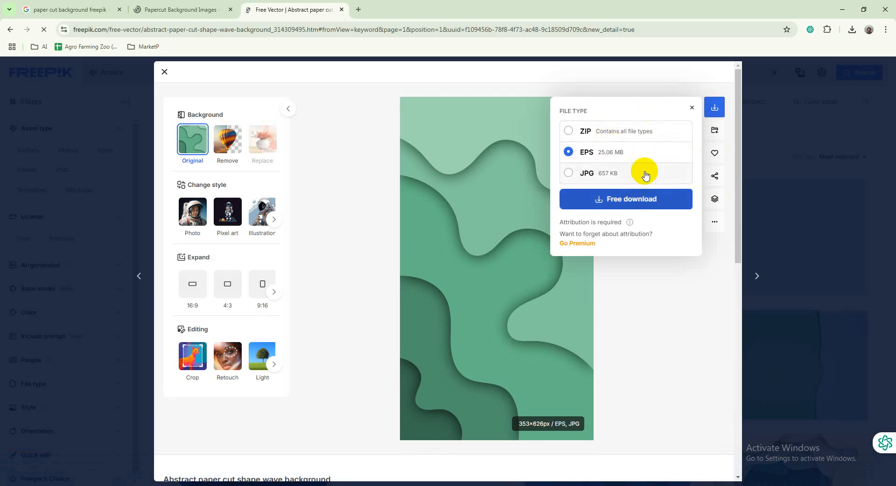
pyautogui.click(652, 200)
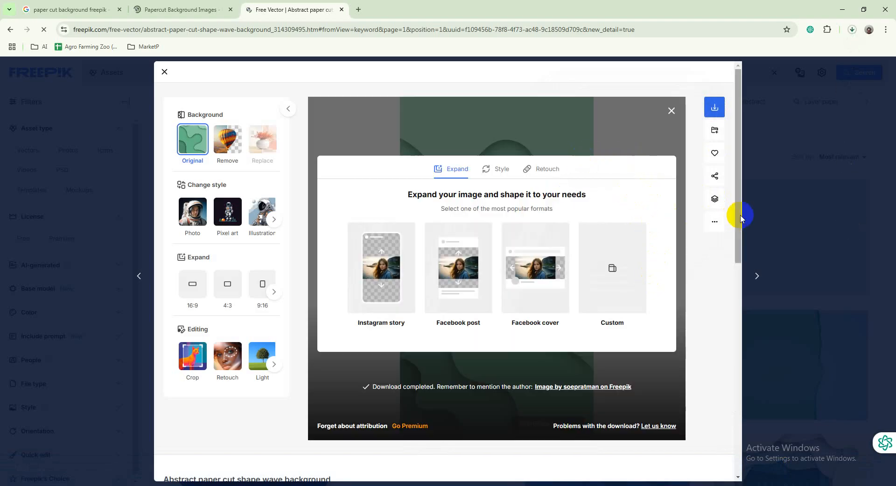
pyautogui.click(768, 213)
# - Open the yellow-green "Paper cut abstract background" on the other Freepik page and browse its author's portfolio
pyautogui.click(191, 10)
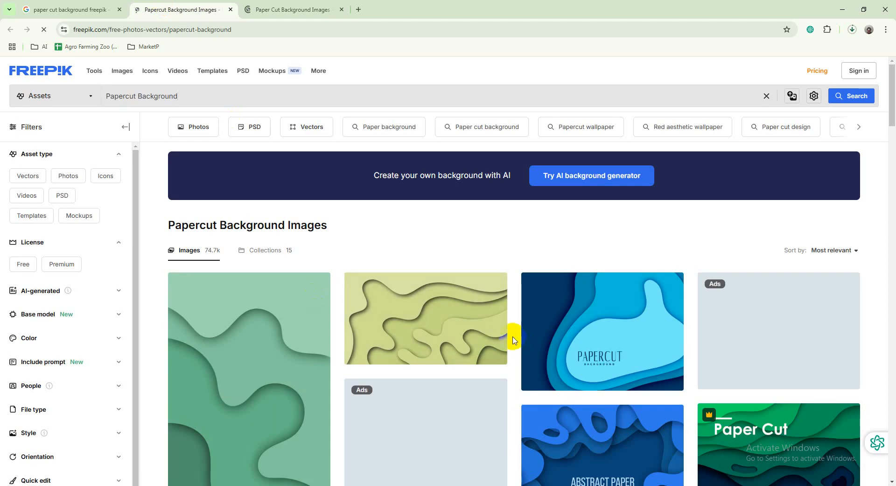
pyautogui.click(409, 312)
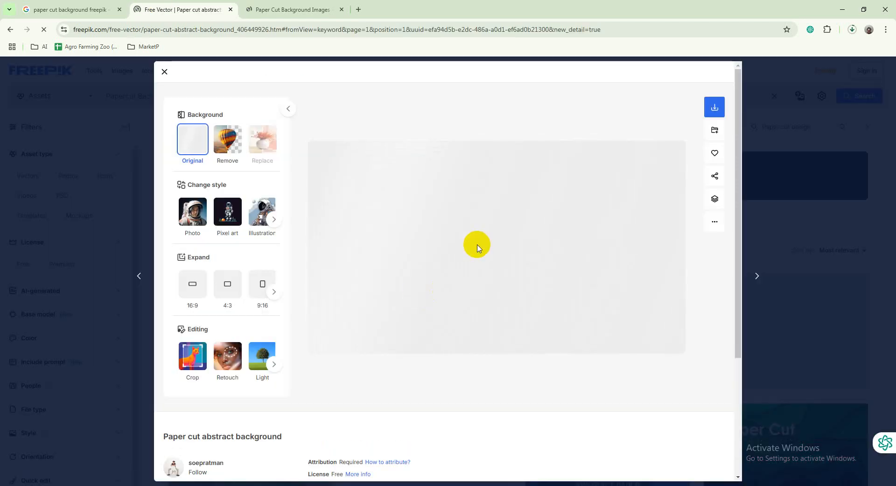
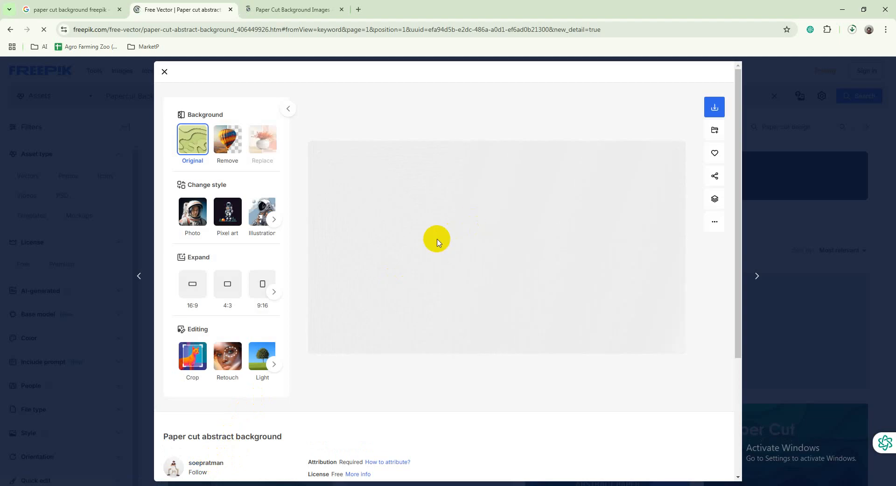
pyautogui.click(216, 463)
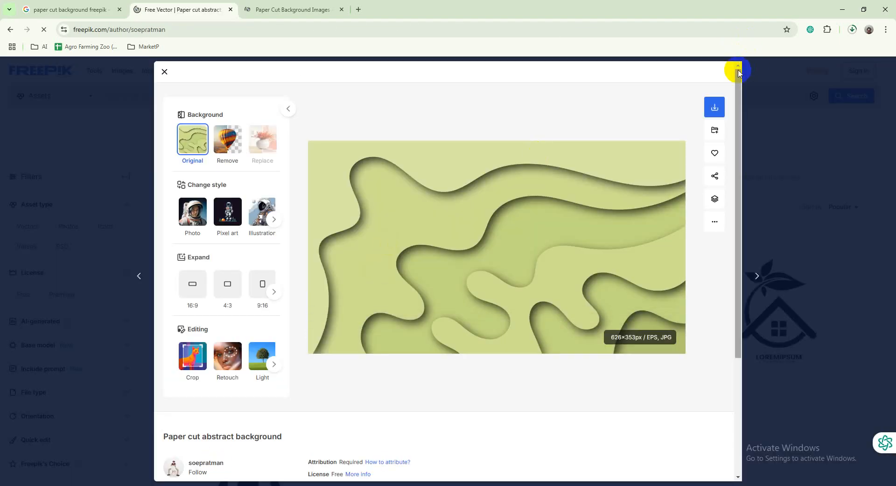
pyautogui.click(757, 89)
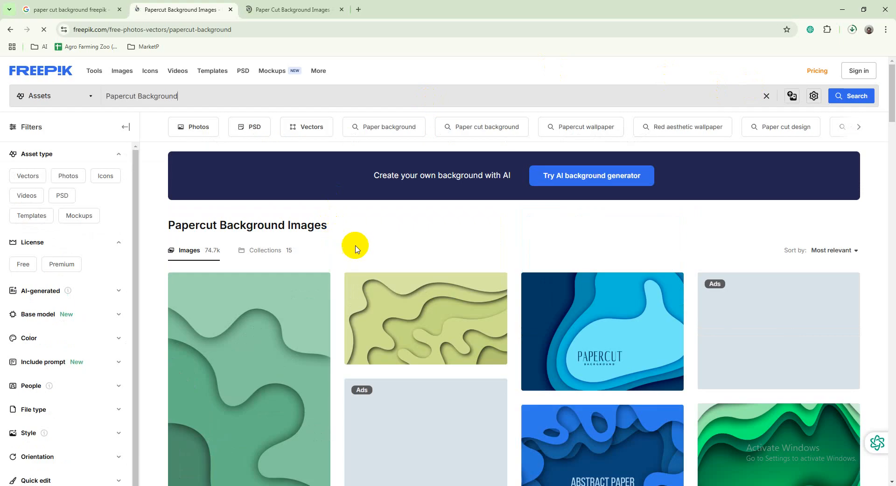
pyautogui.click(389, 326)
pyautogui.click(202, 462)
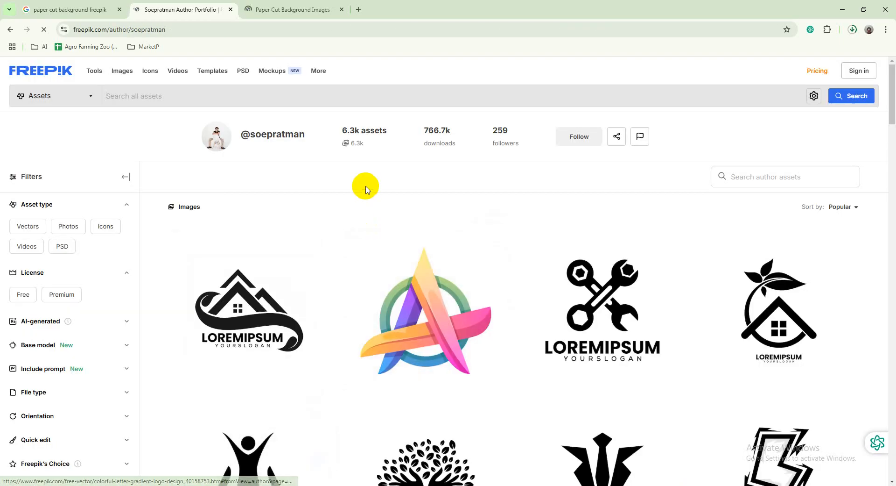
pyautogui.scroll(-5, 364, 186)
pyautogui.scroll(-15, 364, 185)
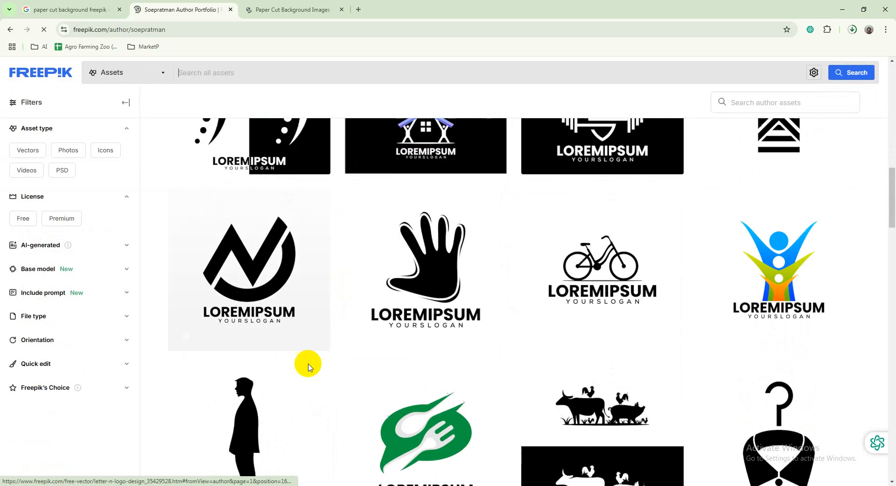
pyautogui.scroll(-8, 351, 314)
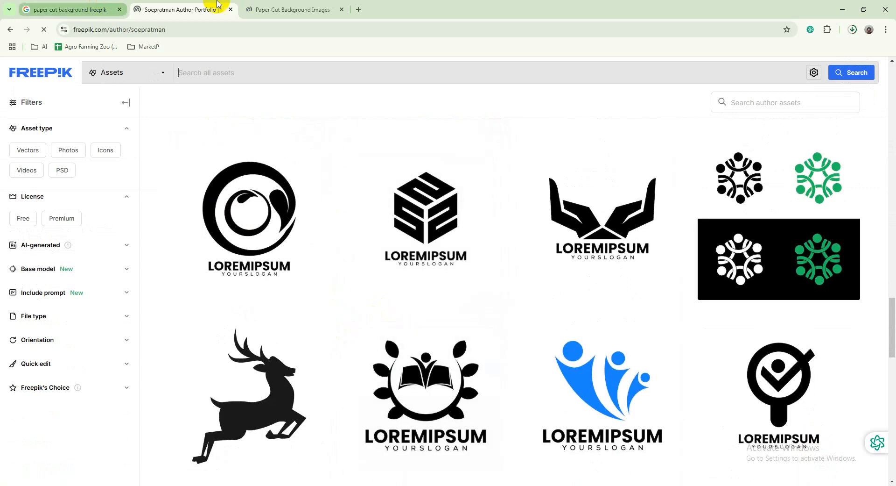
pyautogui.click(269, 10)
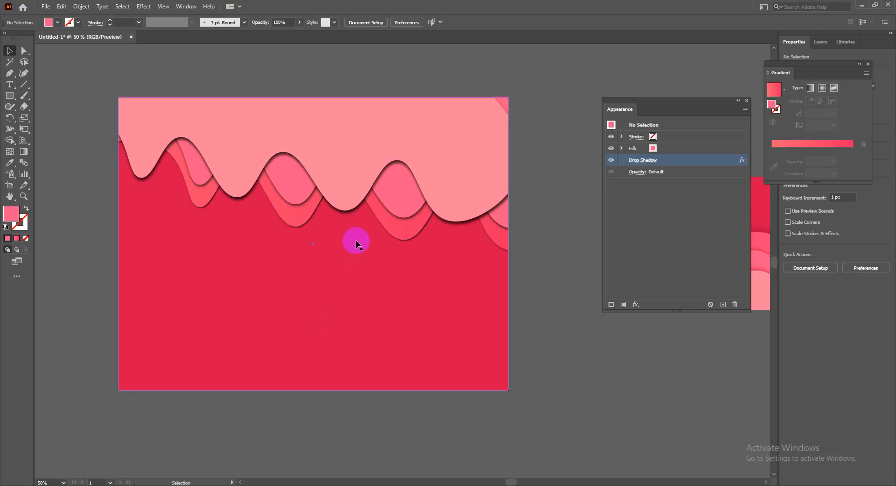
# - Switch back to Illustrator and release the clipping mask on the artboard's wavy group
pyautogui.scroll(-2, 356, 242)
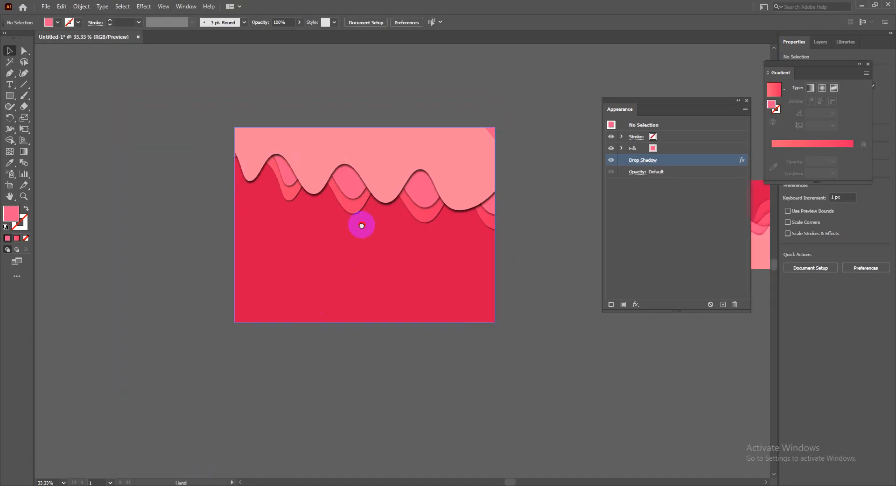
pyautogui.scroll(-1, 315, 148)
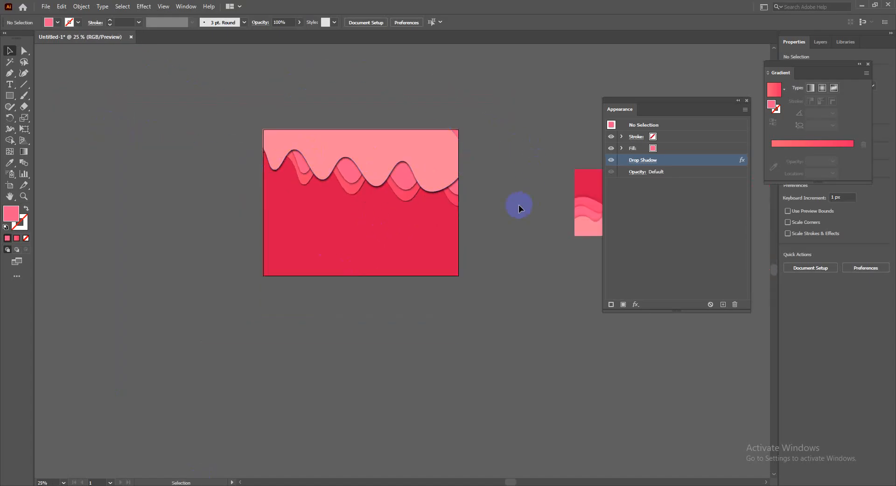
pyautogui.moveTo(504, 229); pyautogui.dragTo(482, 191)
pyautogui.rightClick(312, 182)
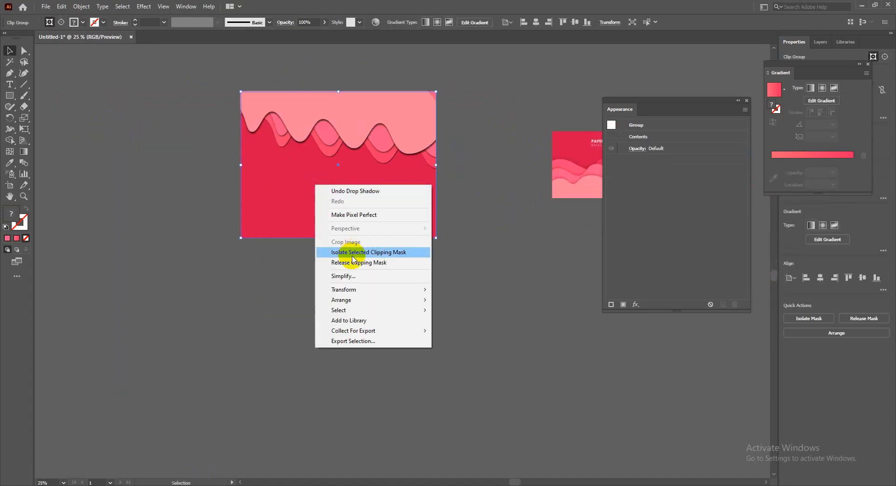
pyautogui.click(345, 262)
pyautogui.click(174, 140)
pyautogui.moveTo(174, 154); pyautogui.dragTo(142, 238)
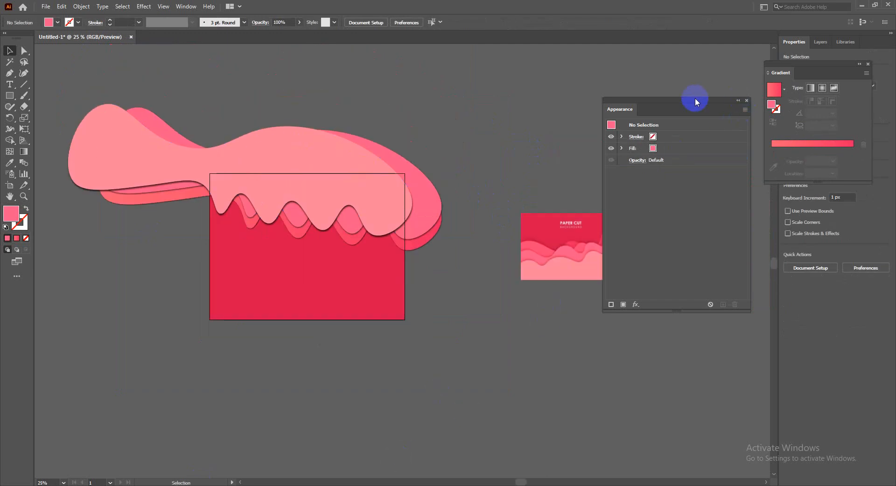
# - Move the Appearance panel clear of the artwork, then rotate the front light pink wavy layer counterclockwise and shift it down
pyautogui.moveTo(695, 101); pyautogui.dragTo(712, 50)
pyautogui.scroll(1, 157, 243)
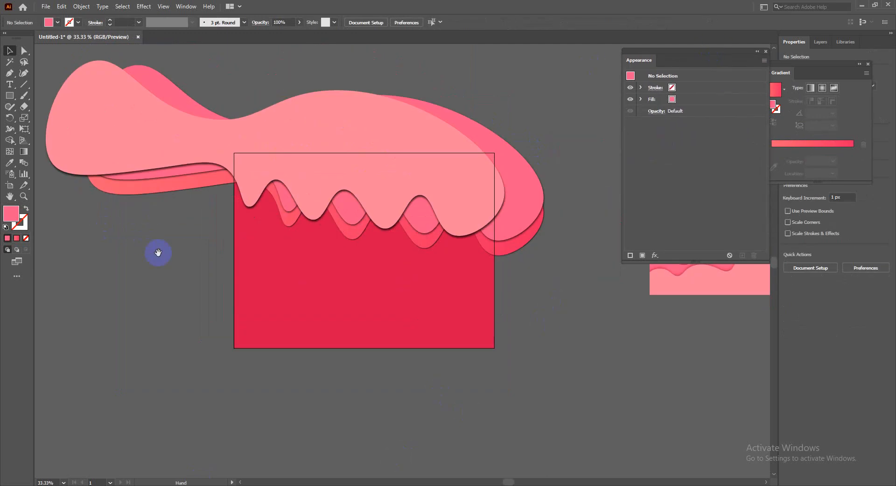
pyautogui.moveTo(158, 252); pyautogui.dragTo(181, 224)
pyautogui.click(179, 112)
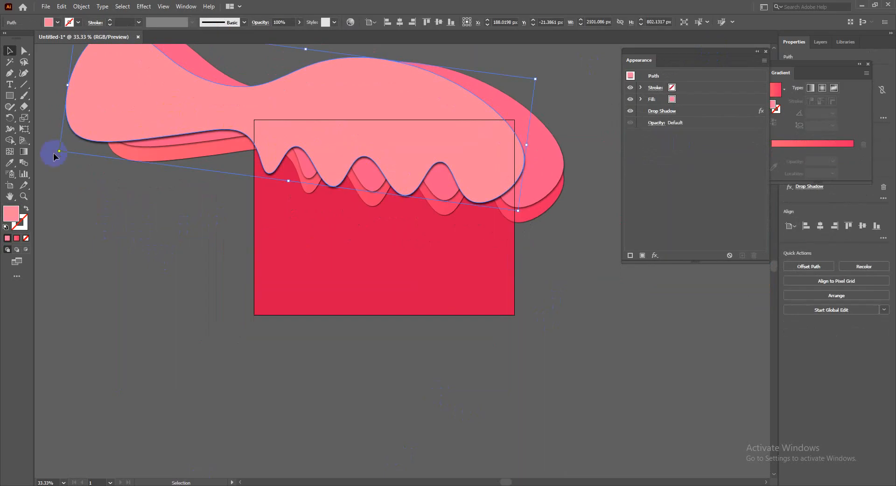
pyautogui.moveTo(53, 152); pyautogui.dragTo(89, 270)
pyautogui.moveTo(150, 168); pyautogui.dragTo(134, 230)
pyautogui.click(141, 291)
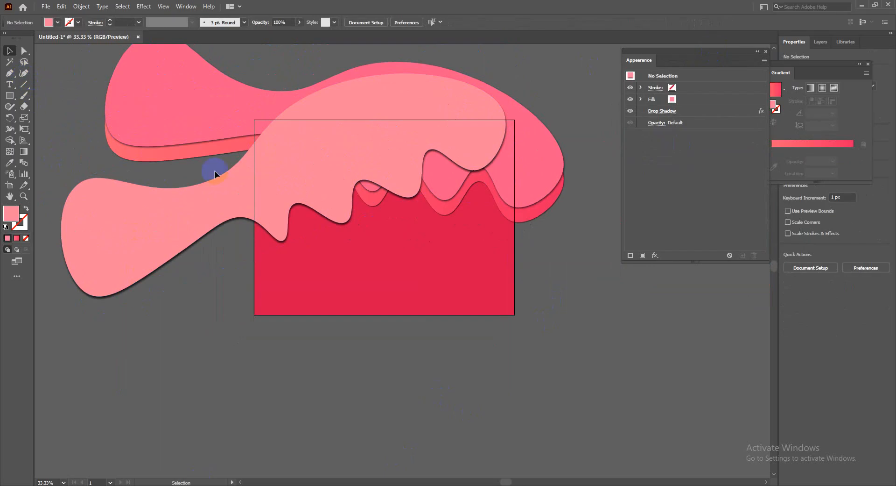
# - Delete all the wavy layers, keeping the red background rectangle on the artboard
pyautogui.click(293, 301)
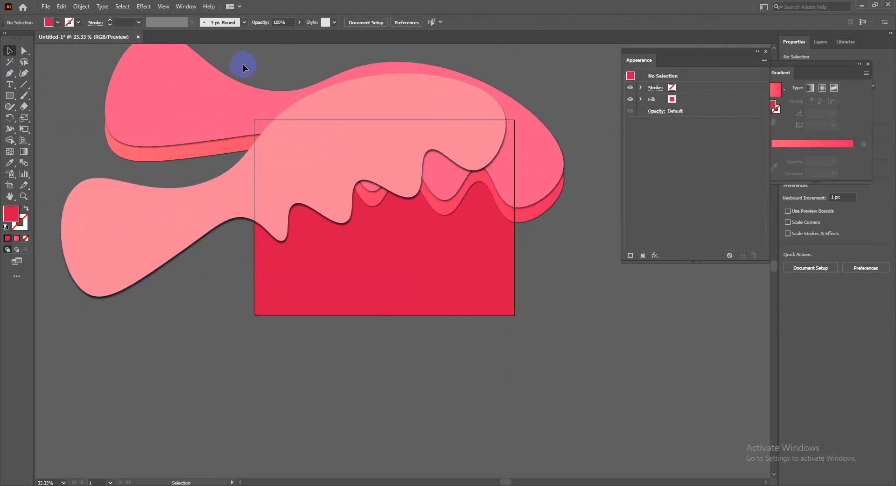
pyautogui.moveTo(244, 64); pyautogui.dragTo(317, 236)
pyautogui.press('Delete')
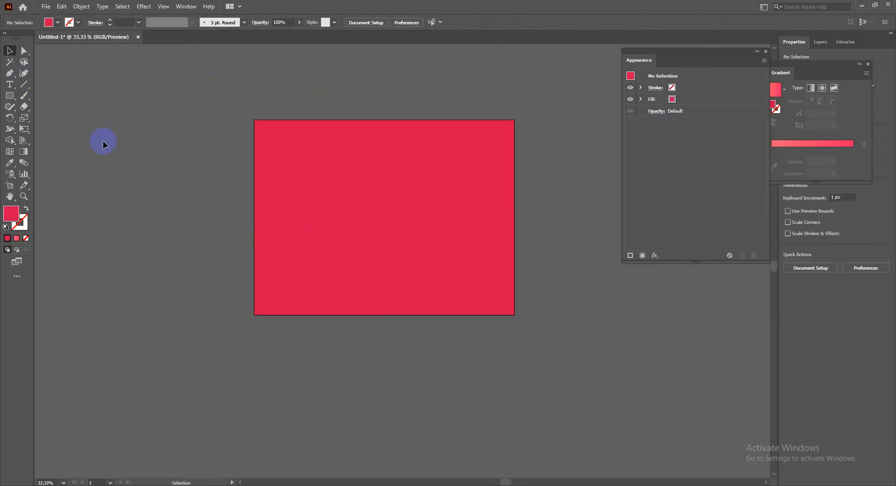
pyautogui.click(26, 98)
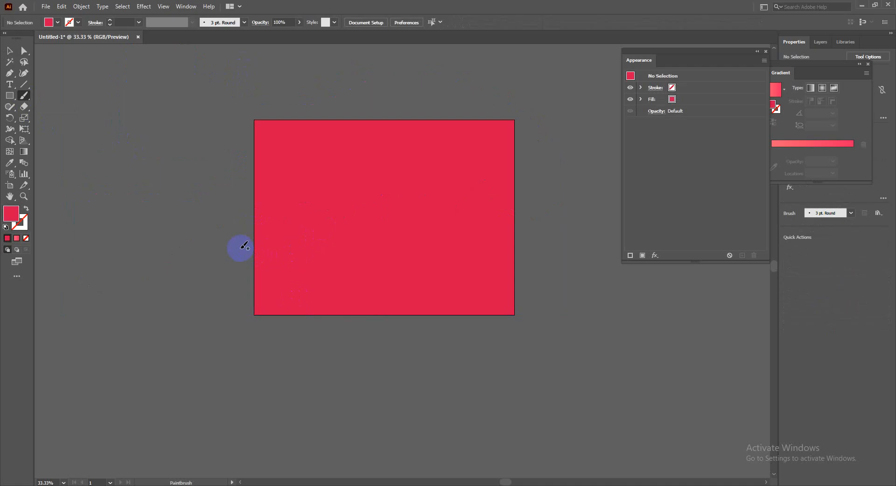
pyautogui.moveTo(242, 247)
pyautogui.mouseDown()
pyautogui.moveTo(271, 180)
pyautogui.moveTo(407, 203)
pyautogui.moveTo(515, 148)
pyautogui.moveTo(544, 118)
pyautogui.mouseUp()
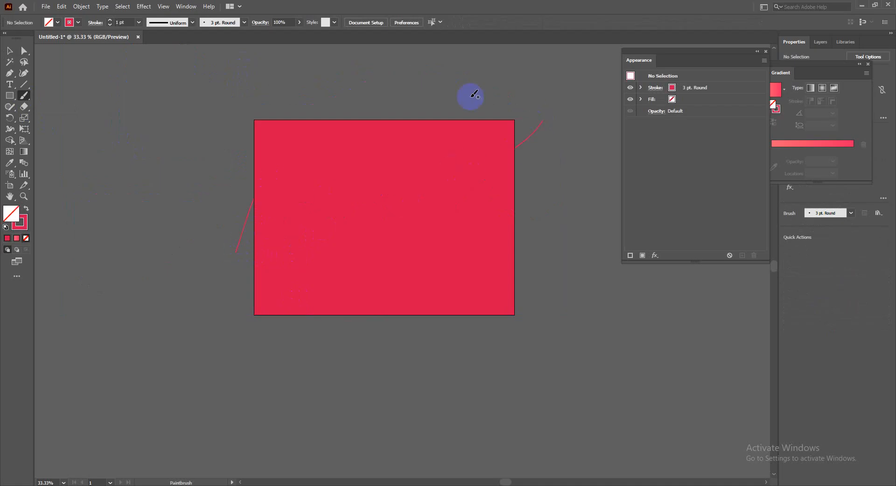
pyautogui.click(10, 50)
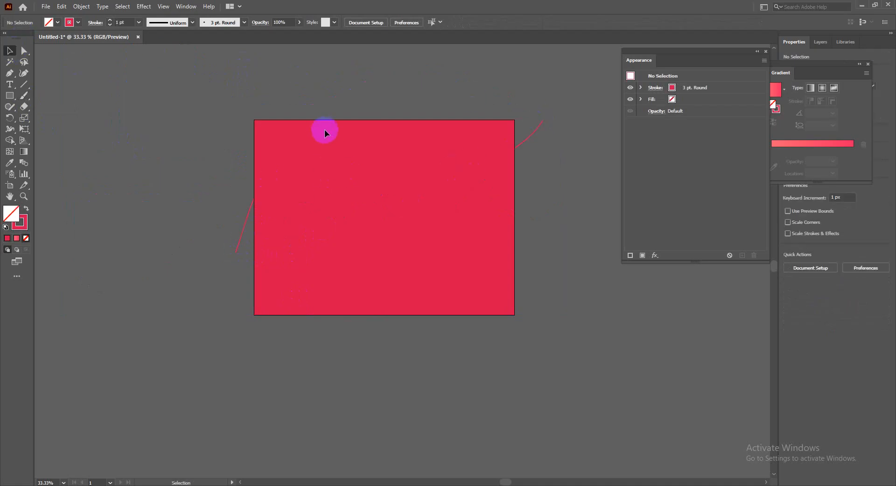
pyautogui.hotkey('ctrl', 'z')
# - Paint a closed Paintbrush path that waves across the red artboard's middle and loops back above its upper edge
pyautogui.click(28, 99)
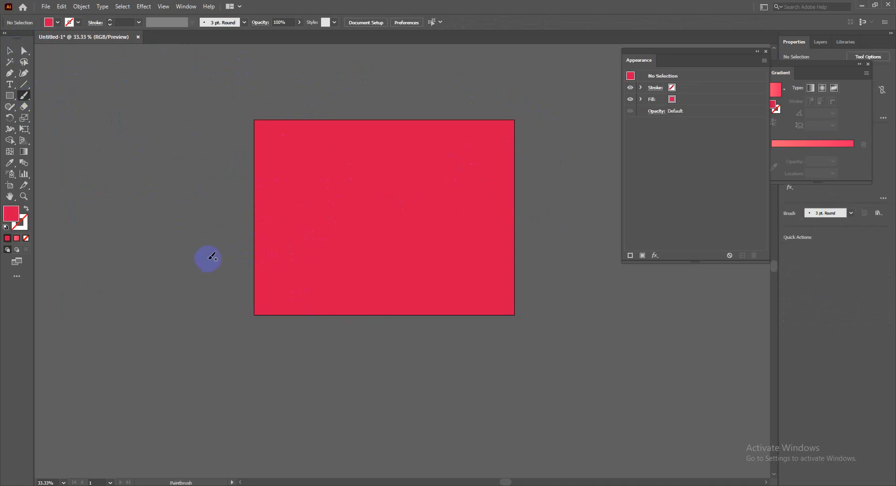
pyautogui.moveTo(210, 259)
pyautogui.mouseDown()
pyautogui.moveTo(276, 193)
pyautogui.moveTo(392, 225)
pyautogui.moveTo(551, 134)
pyautogui.mouseUp()
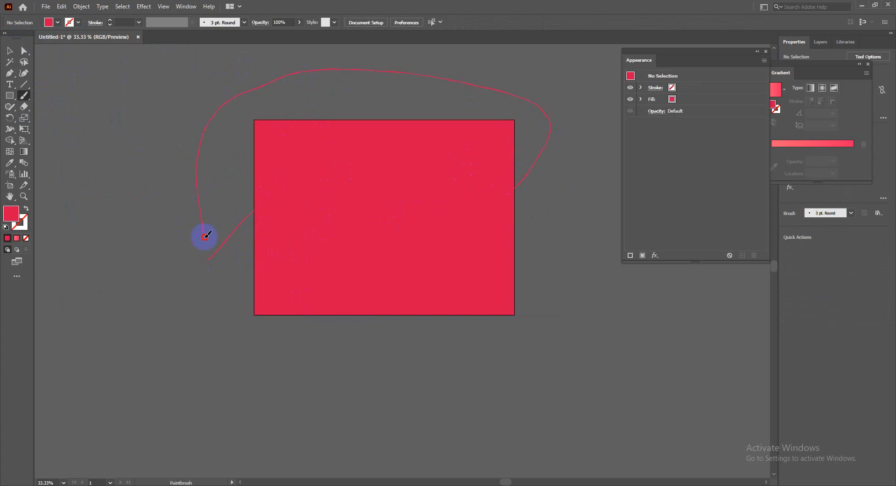
pyautogui.moveTo(208, 257); pyautogui.dragTo(209, 257)
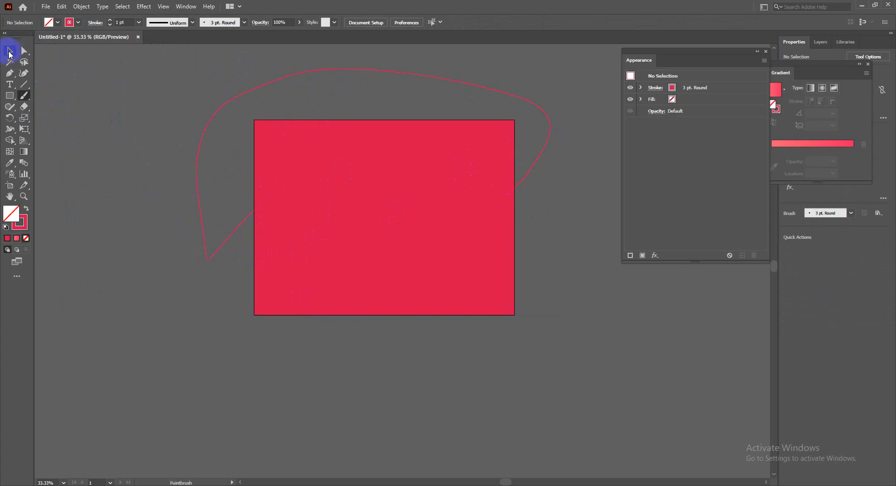
# - Swap the wavy path's stroke and fill so it becomes a solid shape, and set its fill to light gray
pyautogui.click(9, 51)
pyautogui.click(214, 120)
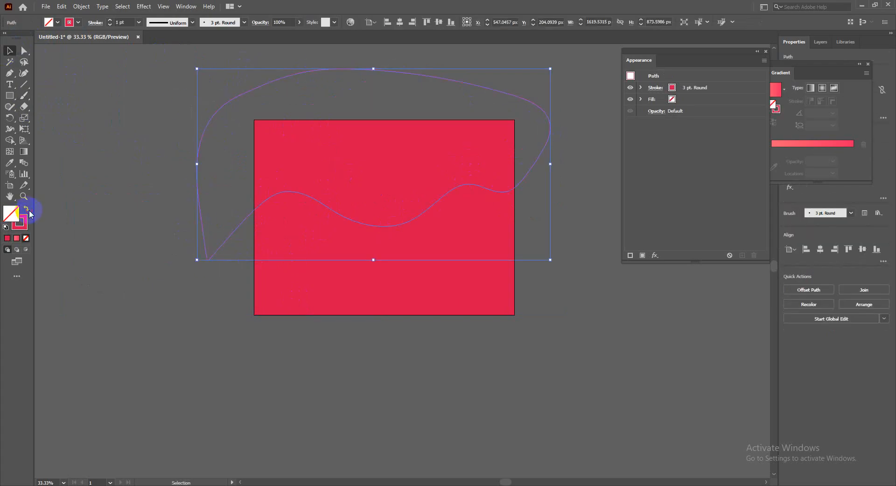
pyautogui.click(26, 211)
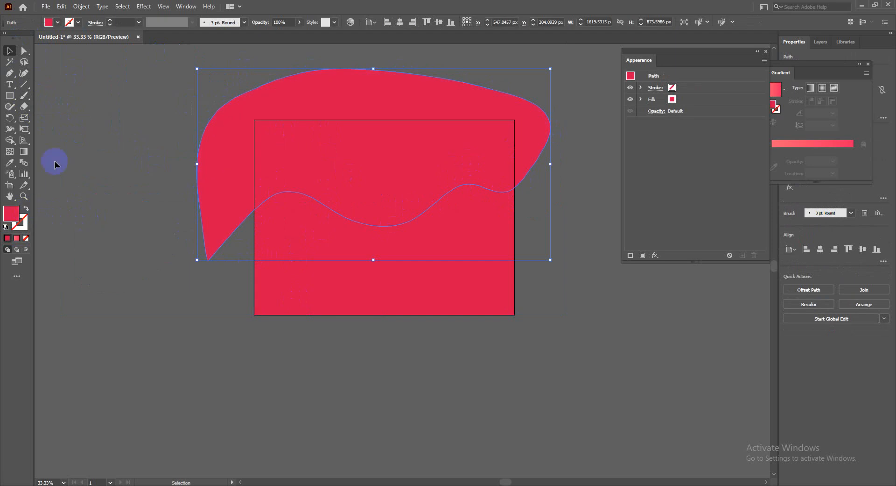
pyautogui.click(58, 22)
pyautogui.click(65, 64)
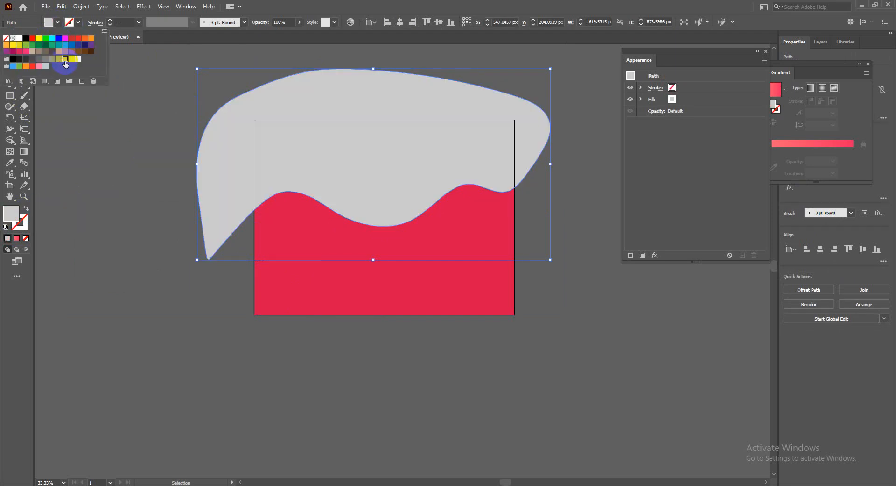
pyautogui.click(114, 168)
pyautogui.click(356, 157)
pyautogui.click(581, 326)
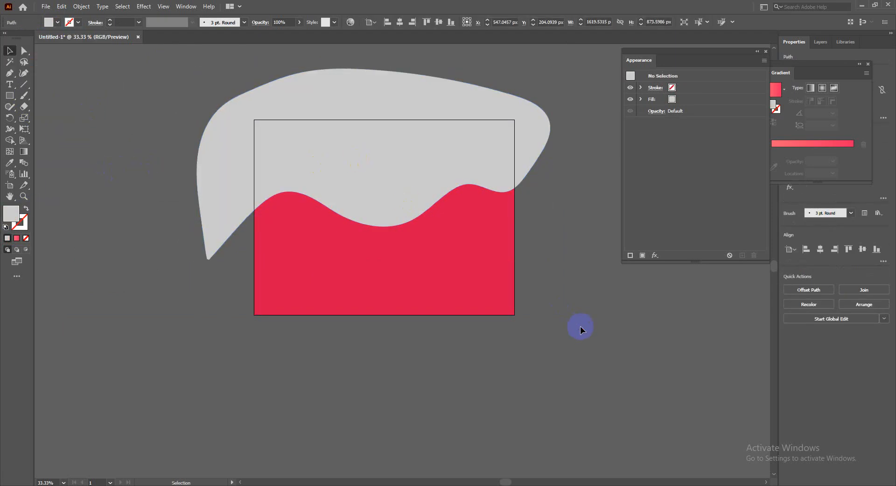
# - Apply the last-used Drop Shadow effect to the gray wavy shape
pyautogui.click(444, 163)
pyautogui.hotkey('ctrl', '=')
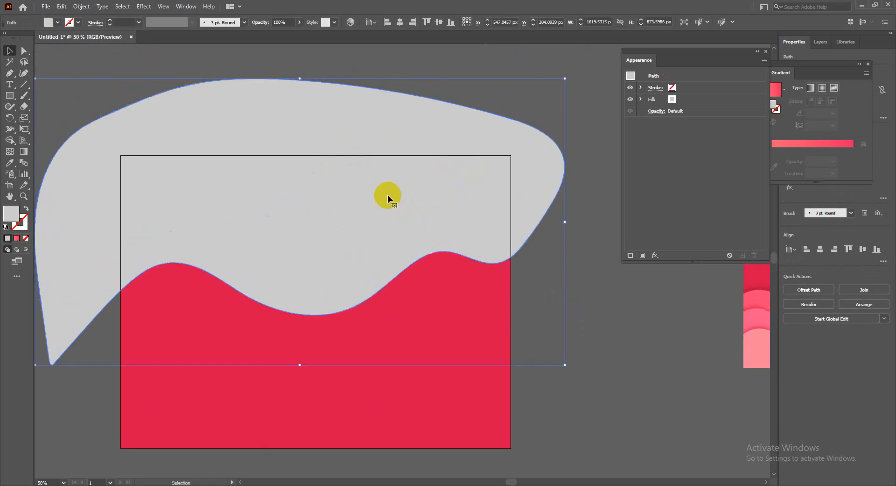
pyautogui.click(144, 7)
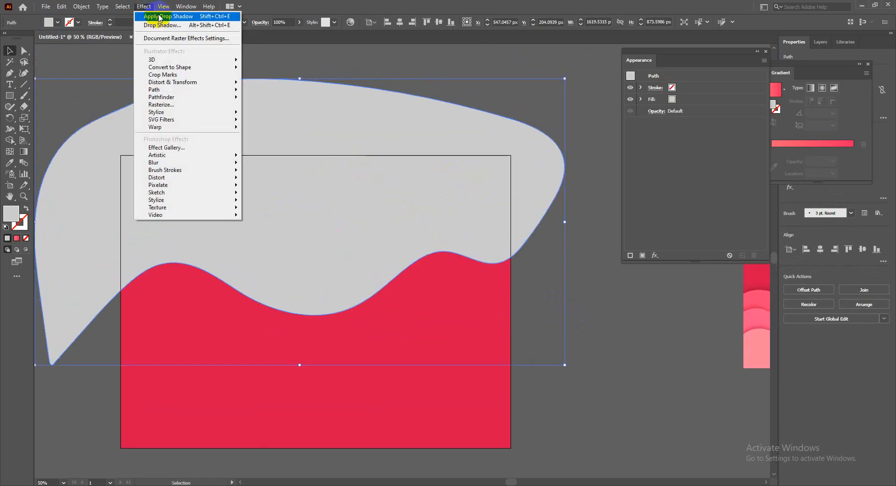
pyautogui.click(161, 13)
pyautogui.click(616, 374)
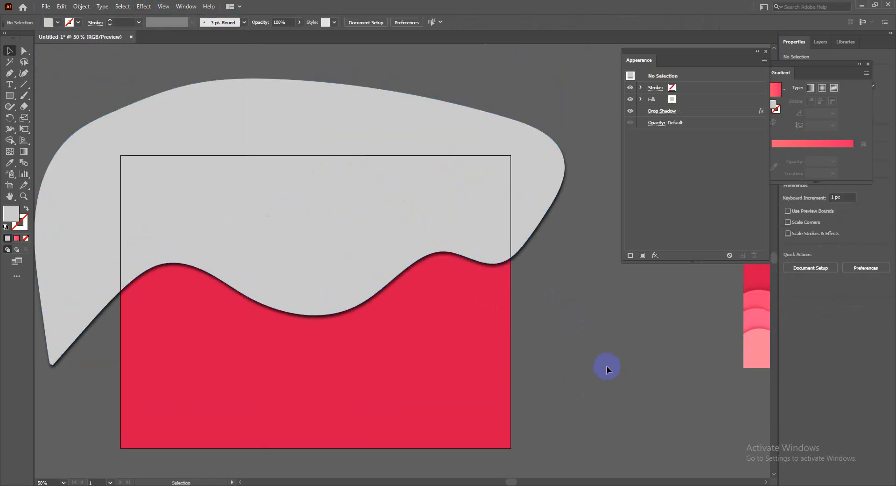
# - Adjust the wavy shape's Multiply drop shadow to 2 px X and Y offsets and a 4 px blur
pyautogui.click(391, 166)
pyautogui.doubleClick(762, 113)
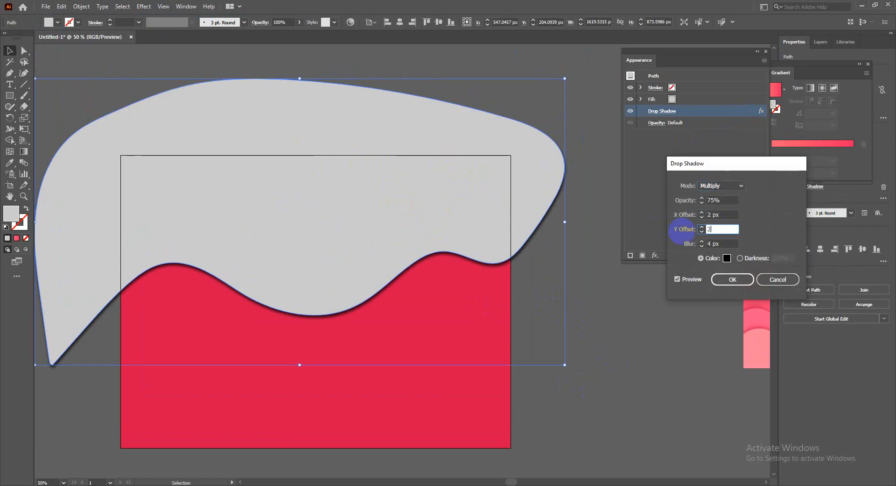
pyautogui.click(715, 242)
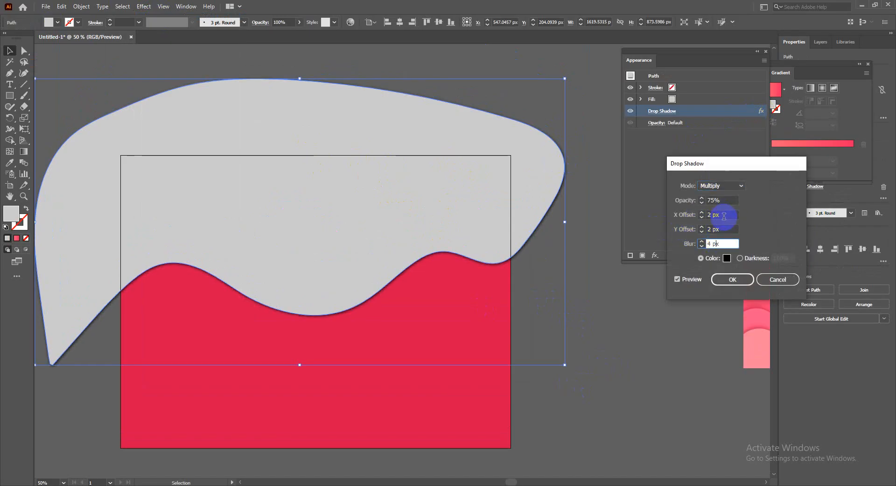
pyautogui.click(732, 280)
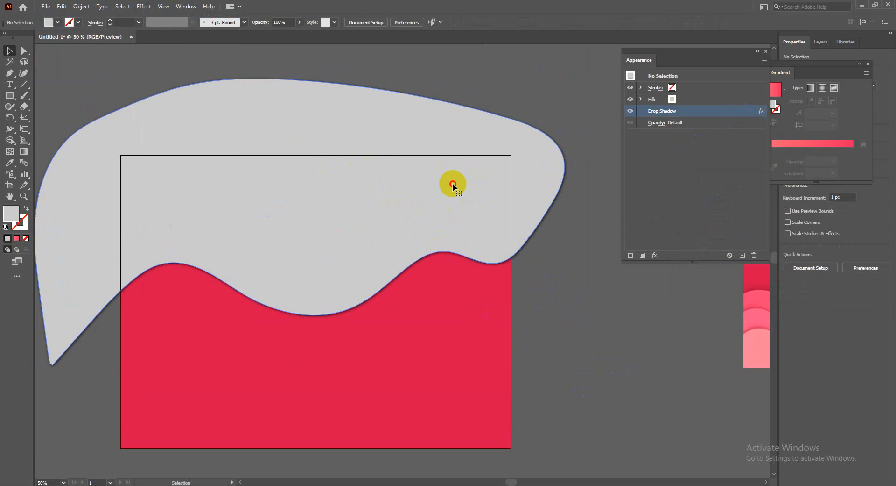
# - Recolor the gray wavy shape light pink with the Eyedropper, sampling the front layer of the pink reference design
pyautogui.keyDown('alt'); pyautogui.scroll(-1, 452, 184); pyautogui.keyUp('alt')
pyautogui.press('i')
pyautogui.click(672, 291)
pyautogui.press('v')
pyautogui.click(541, 294)
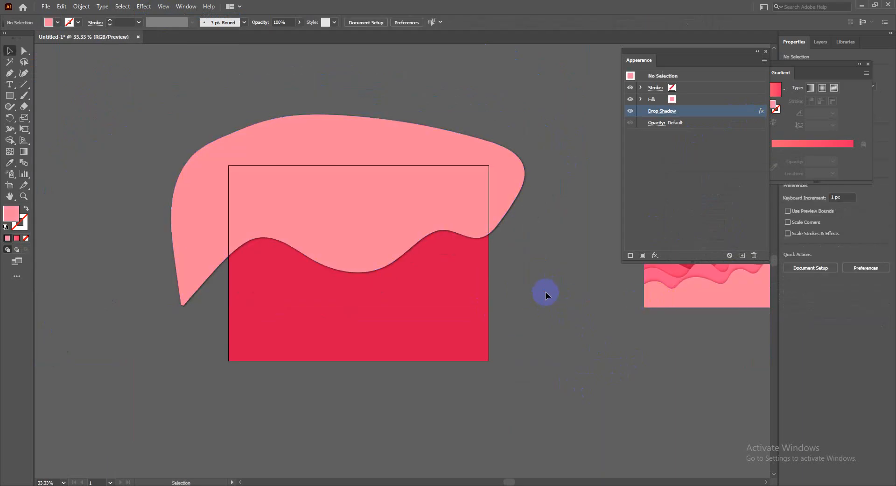
# - Duplicate the light pink wavy shape slightly higher and rotate the copy clockwise so its wave differs from the original
pyautogui.keyDown('alt'); pyautogui.scroll(1, 548, 278); pyautogui.keyUp('alt')
pyautogui.click(378, 117)
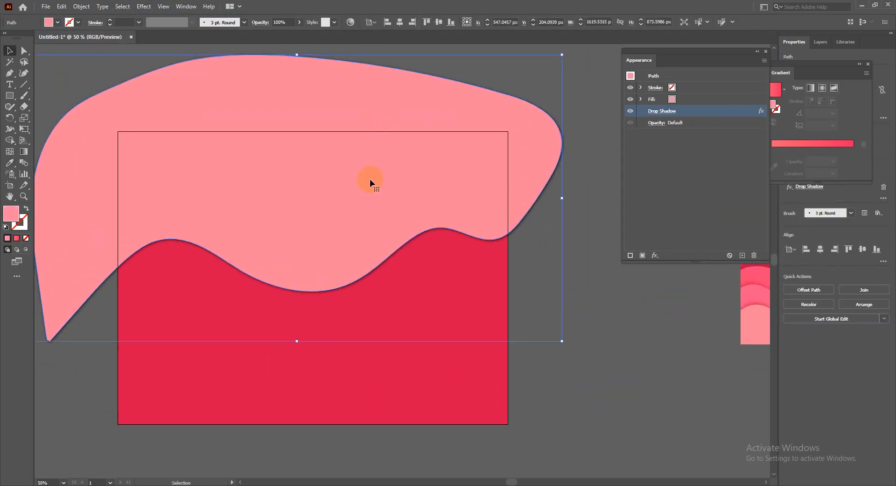
pyautogui.moveTo(370, 182); pyautogui.dragTo(368, 170)
pyautogui.moveTo(568, 176); pyautogui.dragTo(576, 215)
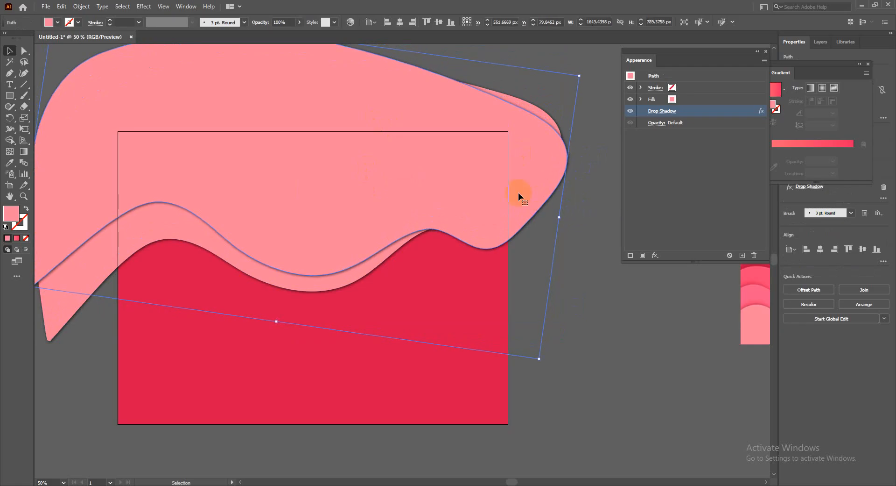
# - Duplicate the rotated wavy shape further up and rotate the new front copy counterclockwise
pyautogui.moveTo(435, 168); pyautogui.dragTo(440, 144)
pyautogui.click(565, 193)
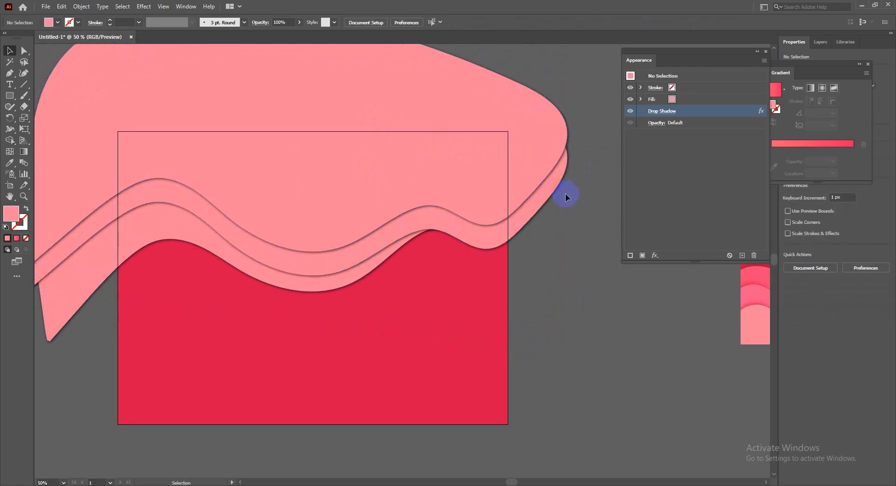
pyautogui.click(504, 161)
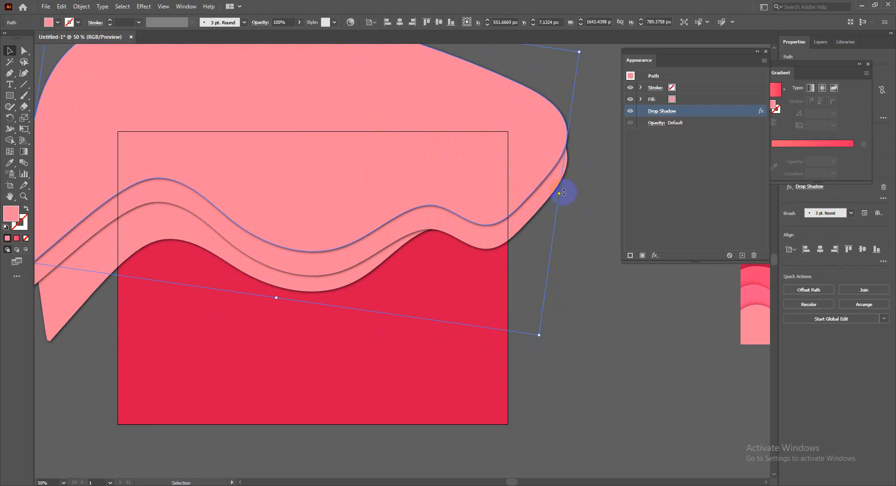
pyautogui.moveTo(564, 192); pyautogui.dragTo(540, 130)
pyautogui.click(580, 310)
# - Recolor the middle wavy copy medium pink and the front copy a deeper pink, sampling both colors from the reference design
pyautogui.scroll(1, 540, 310)
pyautogui.moveTo(540, 310); pyautogui.dragTo(628, 323)
pyautogui.scroll(-2, 425, 266)
pyautogui.moveTo(430, 266); pyautogui.dragTo(315, 234)
pyautogui.click(326, 202)
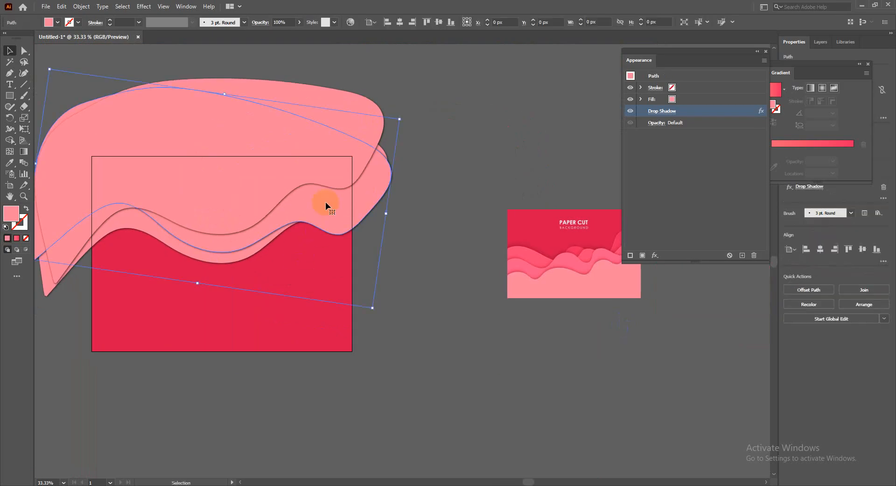
pyautogui.click(521, 260)
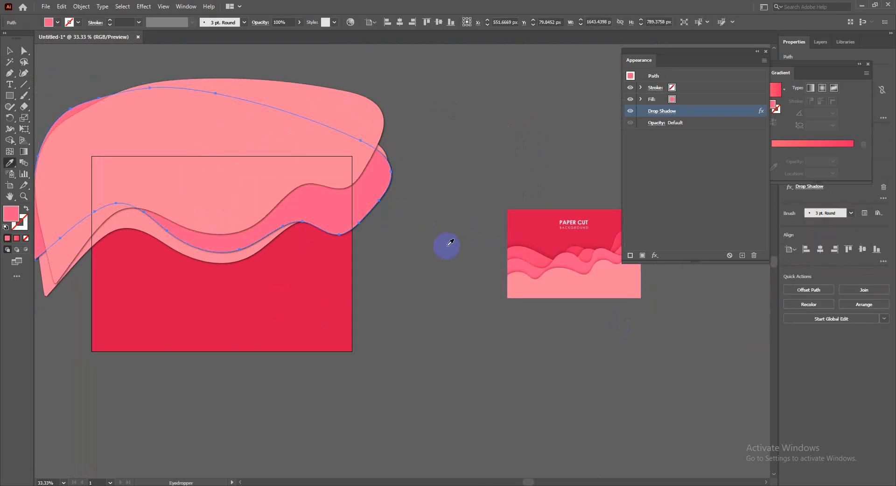
pyautogui.click(248, 158)
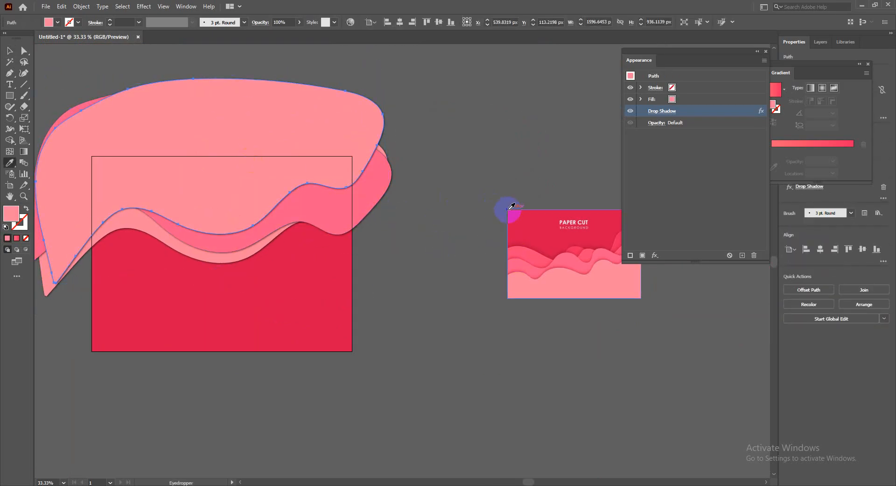
pyautogui.click(519, 245)
pyautogui.click(431, 228)
pyautogui.moveTo(351, 301); pyautogui.dragTo(438, 290)
pyautogui.scroll(1, 209, 273)
pyautogui.scroll(-1, 163, 279)
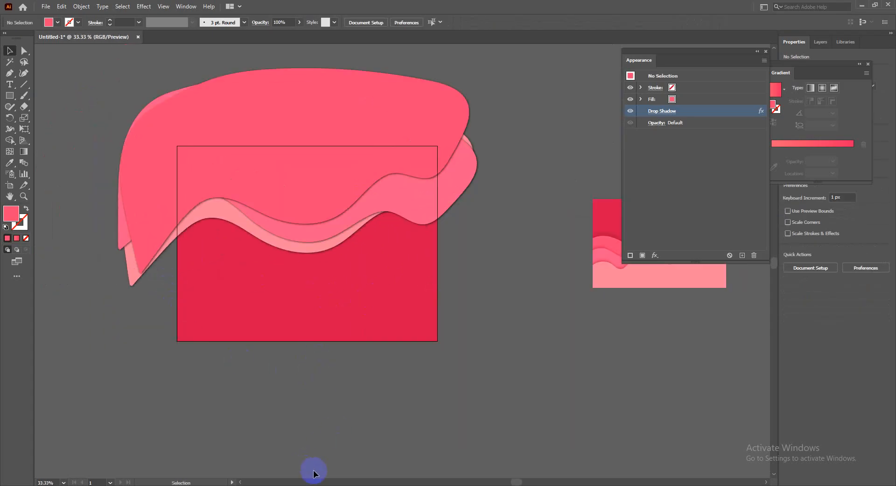
# - Switch to the Freepik browser window and open the downloaded green paper cut EPS file in Illustrator
pyautogui.click(333, 453)
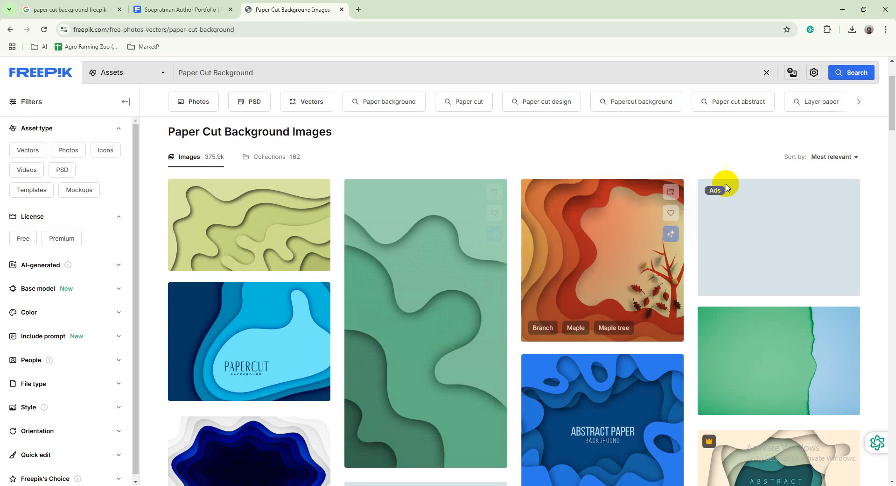
pyautogui.click(848, 31)
pyautogui.click(753, 71)
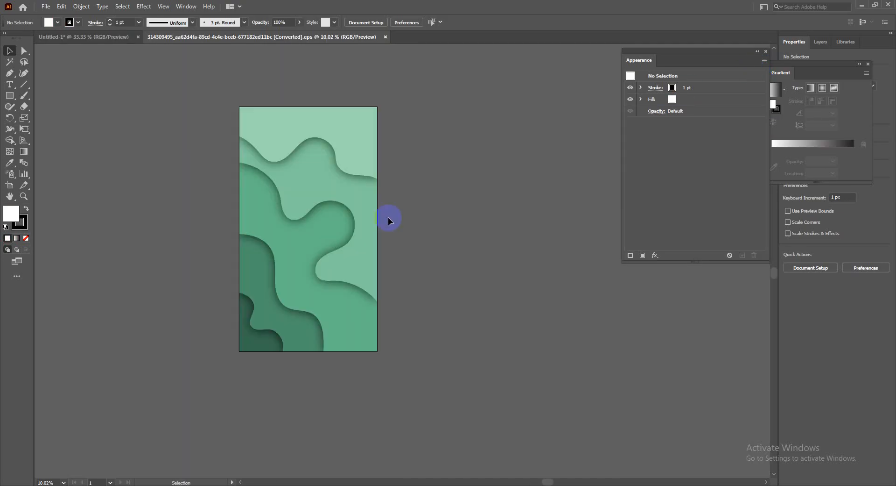
# - Release the clipping mask on the green paper cut artwork
pyautogui.click(343, 191)
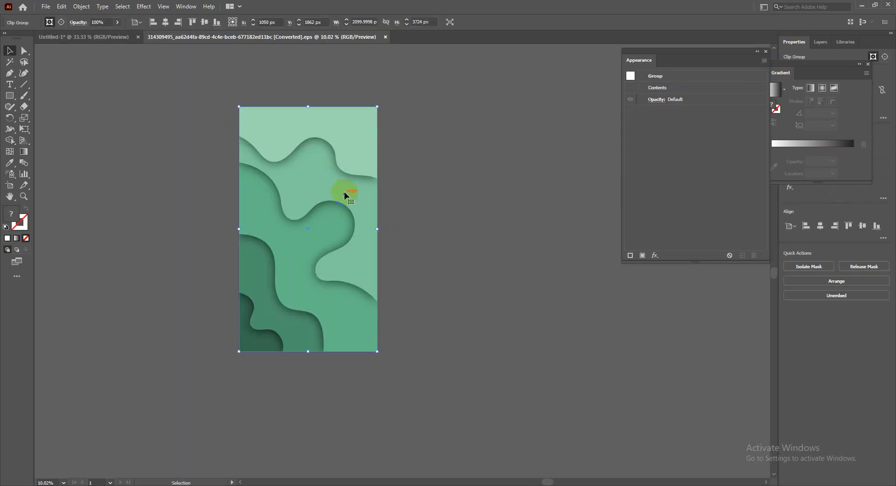
pyautogui.rightClick(340, 182)
pyautogui.click(378, 260)
pyautogui.click(474, 264)
# - Move the uppermost light green layer group off the artboard into the empty canvas beside it
pyautogui.click(346, 195)
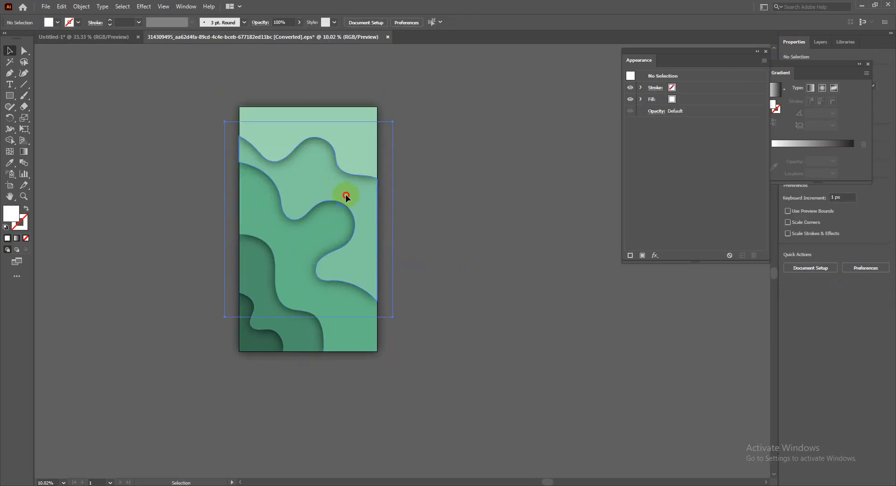
pyautogui.press('space')
pyautogui.moveTo(366, 189); pyautogui.dragTo(481, 233)
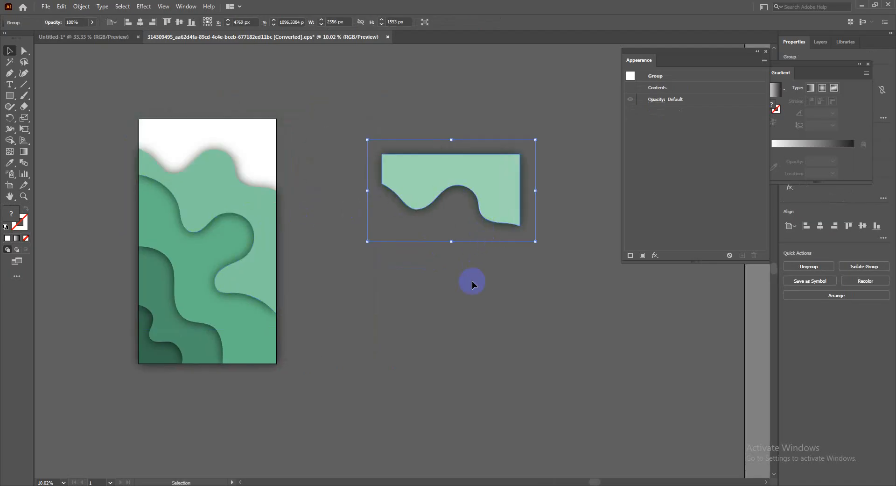
pyautogui.click(447, 297)
# - Break apart the extracted light green layer group so its wavy shape and shadow image become separate objects
pyautogui.click(452, 206)
pyautogui.scroll(2, 428, 179)
pyautogui.press('space')
pyautogui.moveTo(425, 179); pyautogui.dragTo(319, 190)
pyautogui.click(287, 177)
pyautogui.rightClick(285, 178)
pyautogui.click(311, 248)
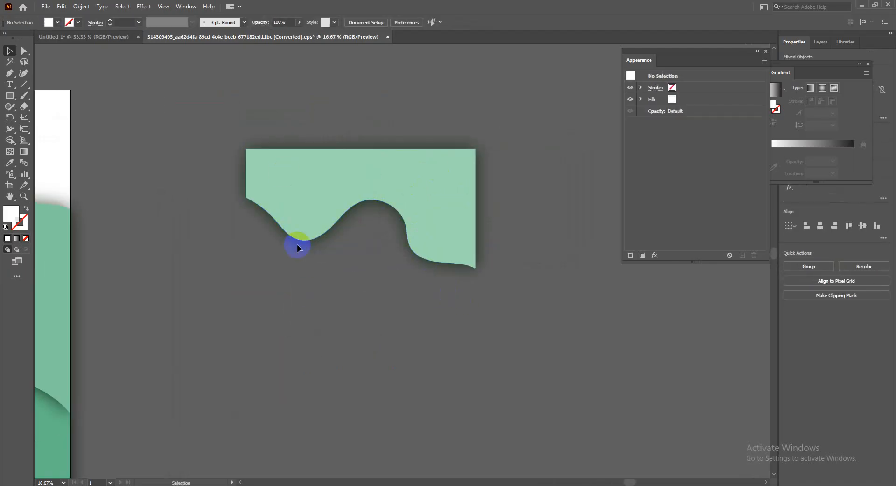
pyautogui.click(284, 172)
pyautogui.rightClick(284, 171)
pyautogui.click(310, 247)
pyautogui.click(310, 239)
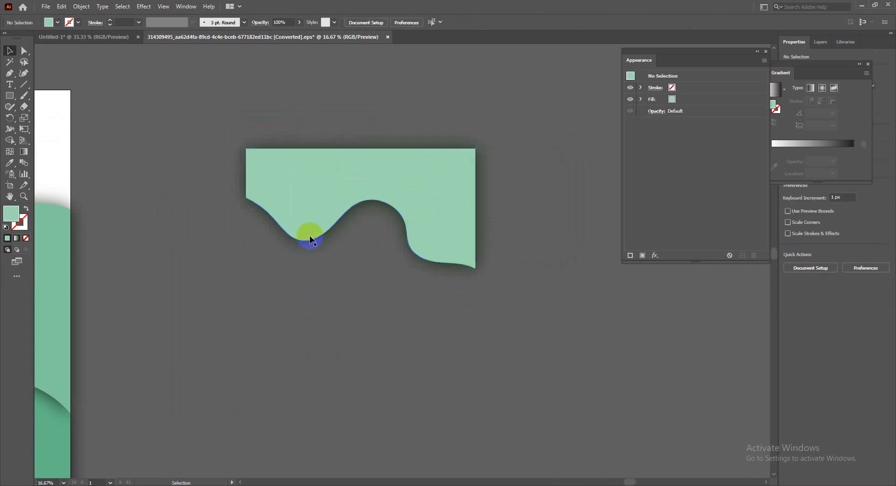
pyautogui.click(306, 187)
pyautogui.rightClick(307, 187)
pyautogui.click(344, 221)
# - Move the light green shape below its blurred shadow image, and shift the shadow image up and away from it
pyautogui.moveTo(316, 186); pyautogui.dragTo(327, 321)
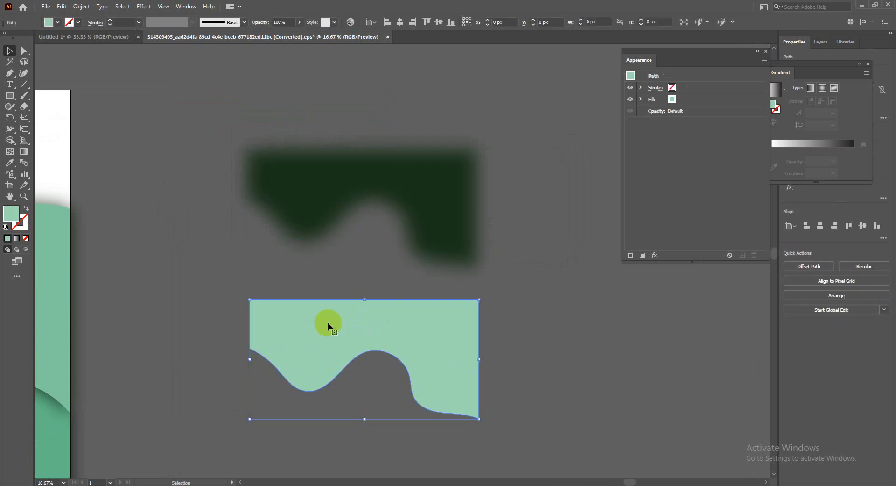
pyautogui.click(315, 183)
pyautogui.hotkey('ctrl', '-')
pyautogui.moveTo(330, 180); pyautogui.dragTo(288, 132)
pyautogui.rightClick(291, 120)
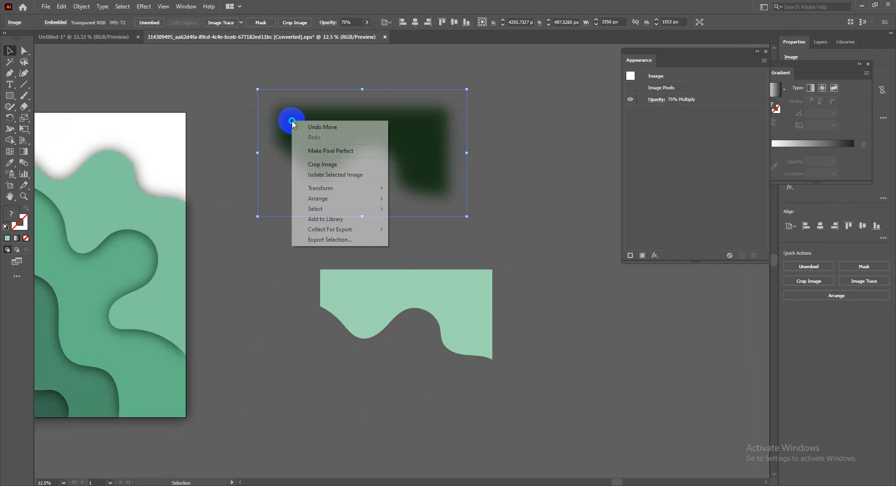
pyautogui.click(254, 260)
pyautogui.click(358, 163)
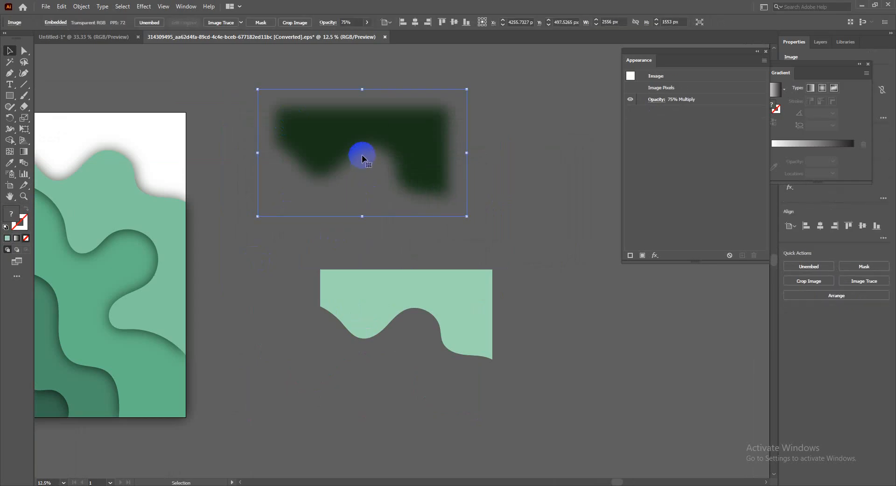
# - Move the next two green layer groups off the artboard, one beside it and one overlapping its lower corner
pyautogui.hotkey('ctrl', '-')
pyautogui.moveTo(447, 183); pyautogui.dragTo(275, 148)
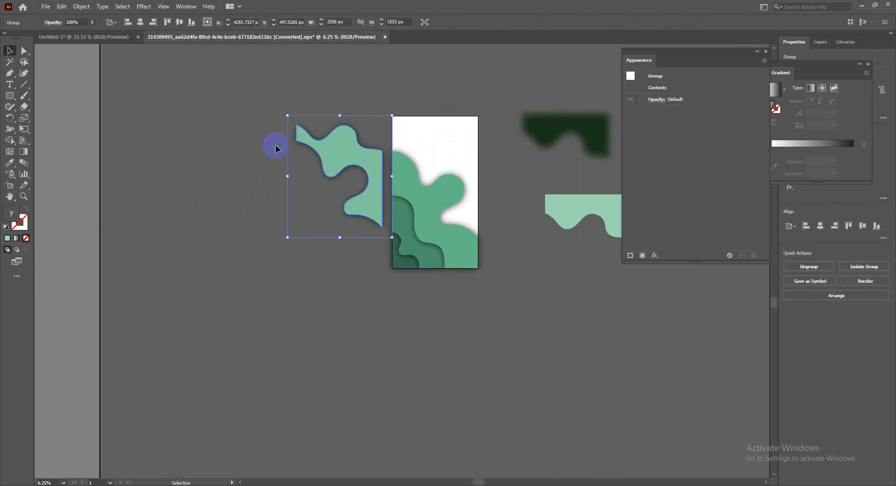
pyautogui.moveTo(360, 169); pyautogui.dragTo(275, 170)
pyautogui.scroll(1, 294, 169)
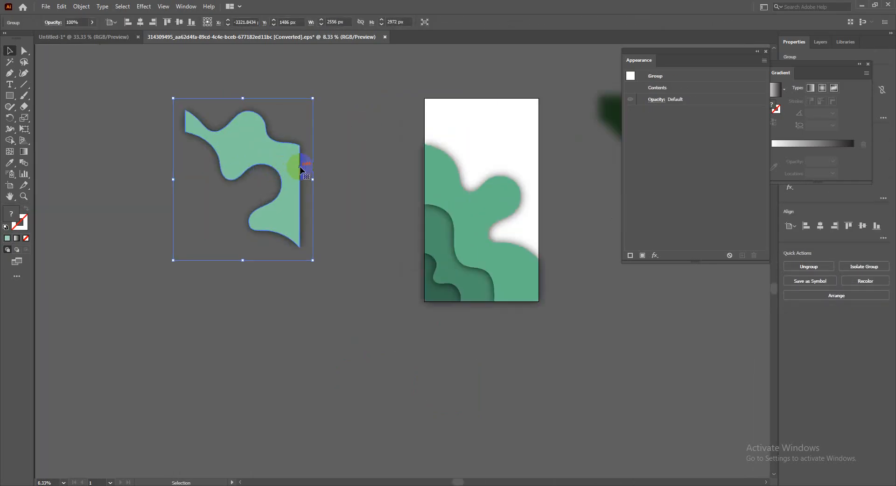
pyautogui.moveTo(461, 202); pyautogui.dragTo(386, 296)
pyautogui.click(298, 326)
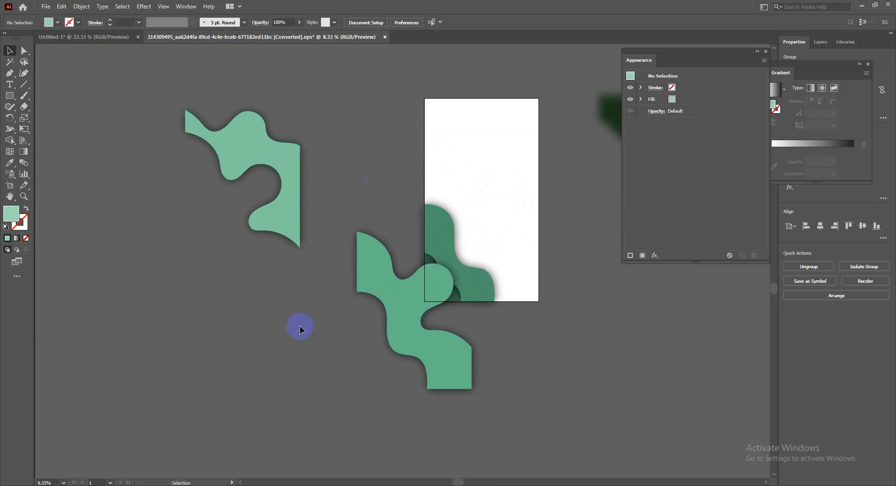
# - Ungroup the extracted light green layer beside the artboard into its wavy shape and shadow image
pyautogui.click(256, 120)
pyautogui.moveTo(256, 134); pyautogui.dragTo(252, 153)
pyautogui.scroll(3, 233, 180)
pyautogui.rightClick(235, 168)
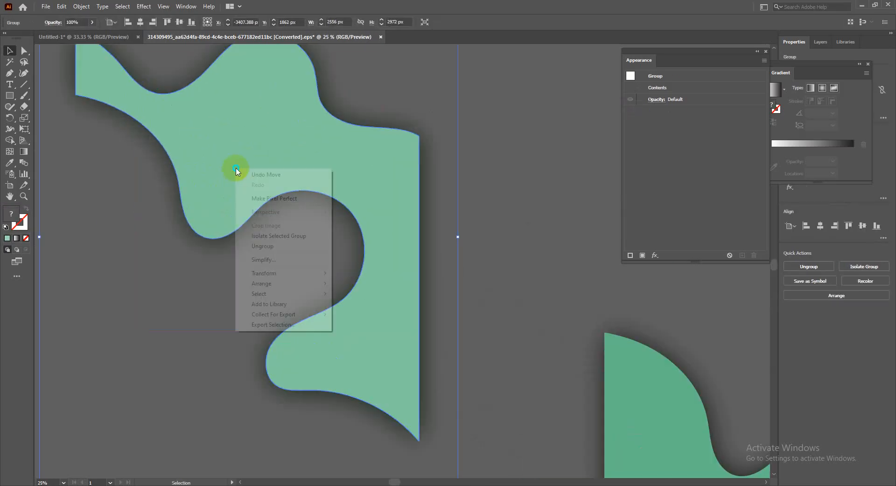
pyautogui.click(270, 258)
pyautogui.click(506, 276)
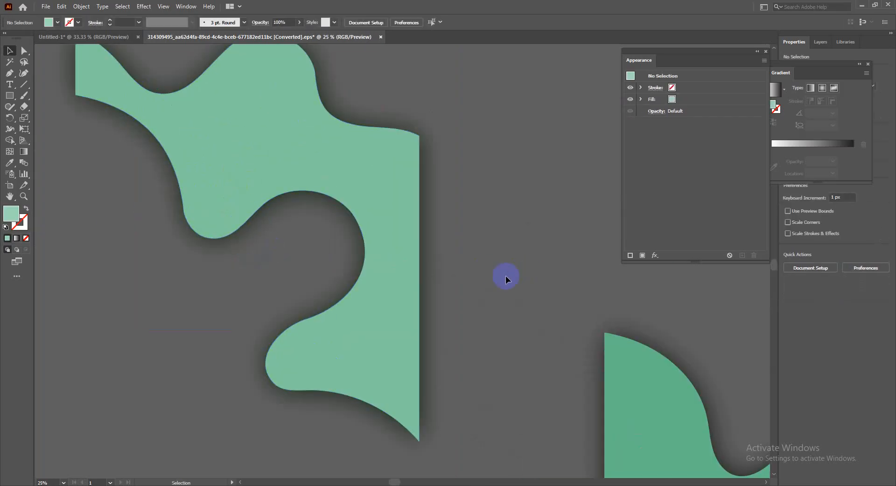
pyautogui.rightClick(380, 183)
pyautogui.click(381, 245)
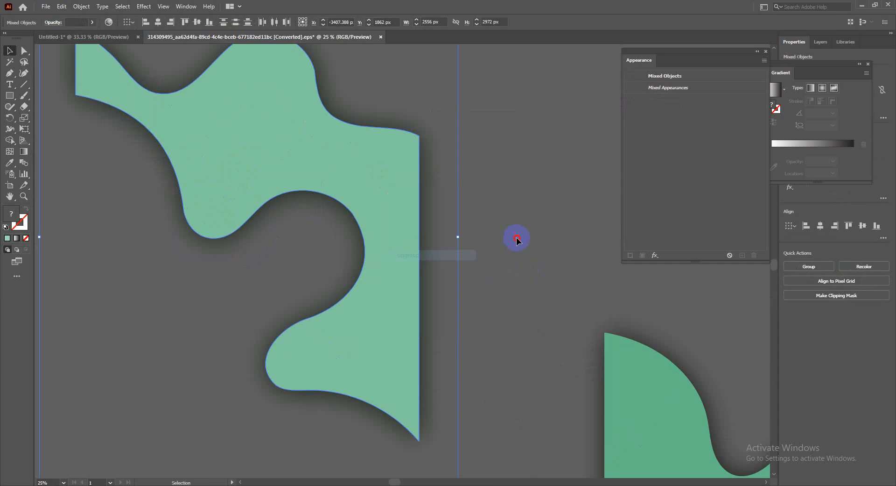
# - Pull the light green wavy shape away from its blurred shadow image and clear the selection
pyautogui.scroll(-2, 420, 201)
pyautogui.moveTo(415, 197); pyautogui.dragTo(301, 216)
pyautogui.click(397, 173)
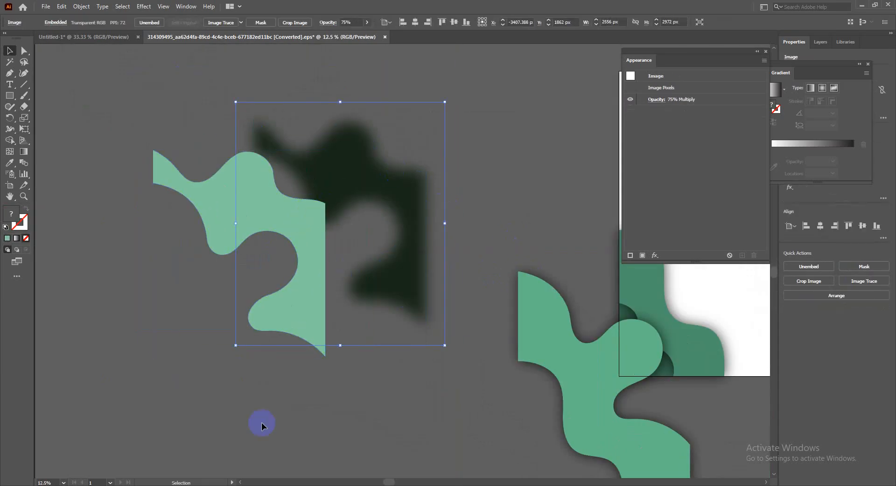
pyautogui.click(267, 452)
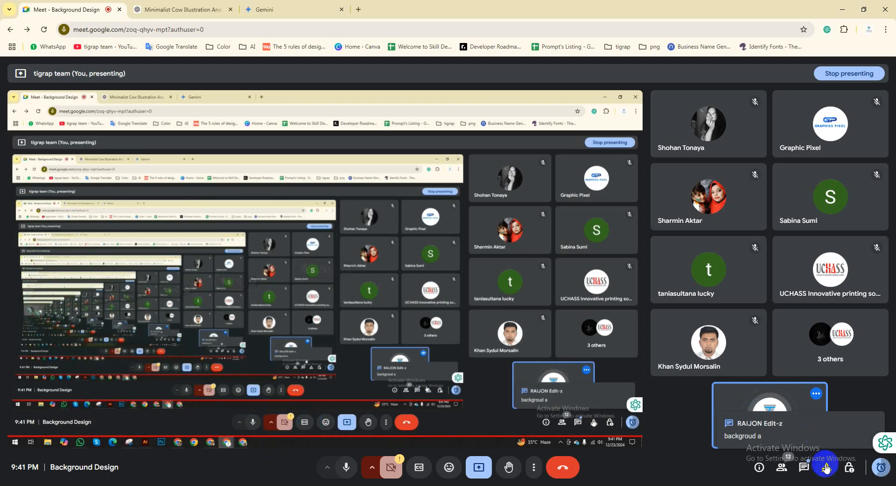
# - Read the in-call messages in Google Meet, close them, and return to Illustrator
pyautogui.click(804, 469)
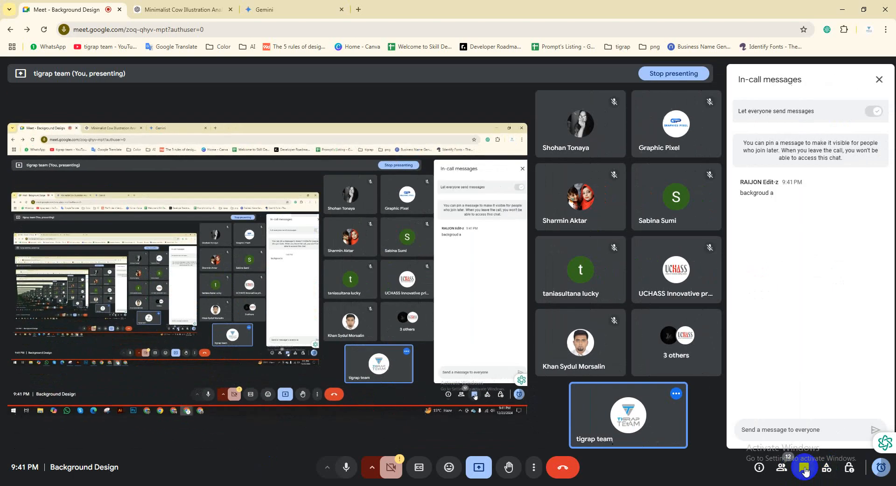
pyautogui.click(804, 469)
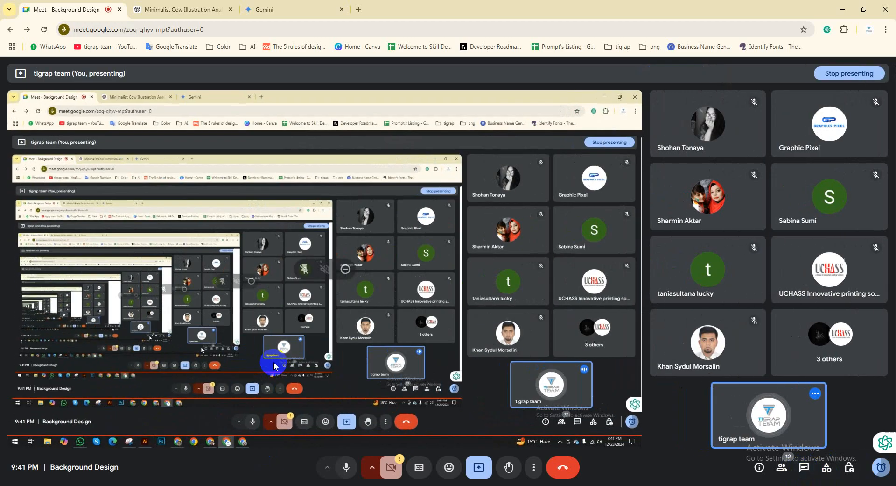
pyautogui.click(208, 483)
# - In the pink wave document, expand the appearance of the lightest pink layer with its drop shadow
pyautogui.click(134, 37)
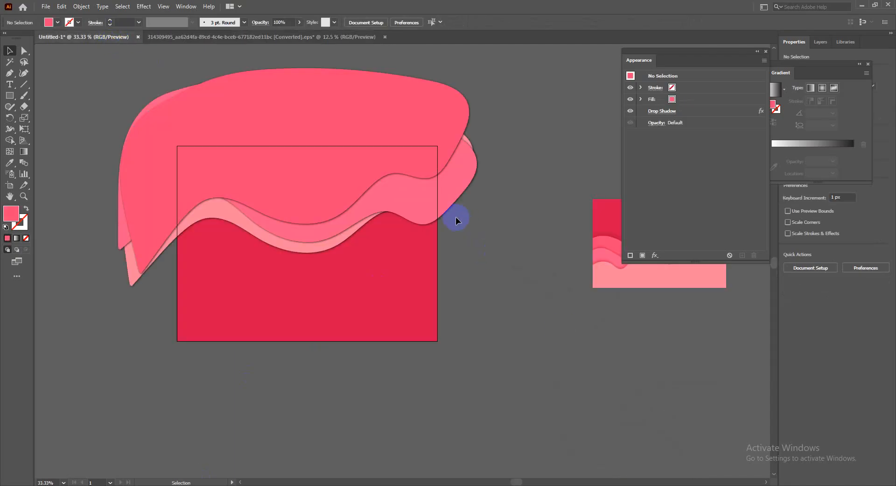
pyautogui.hotkey('ctrl', '+')
pyautogui.click(453, 236)
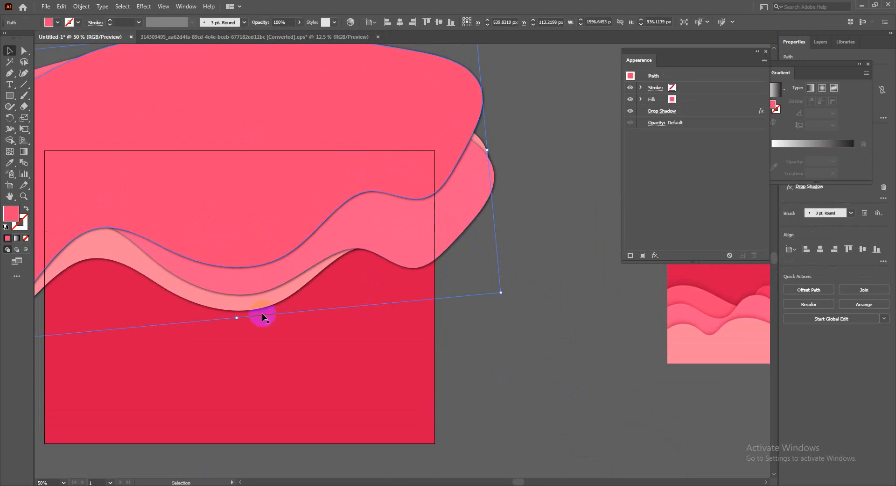
pyautogui.click(176, 290)
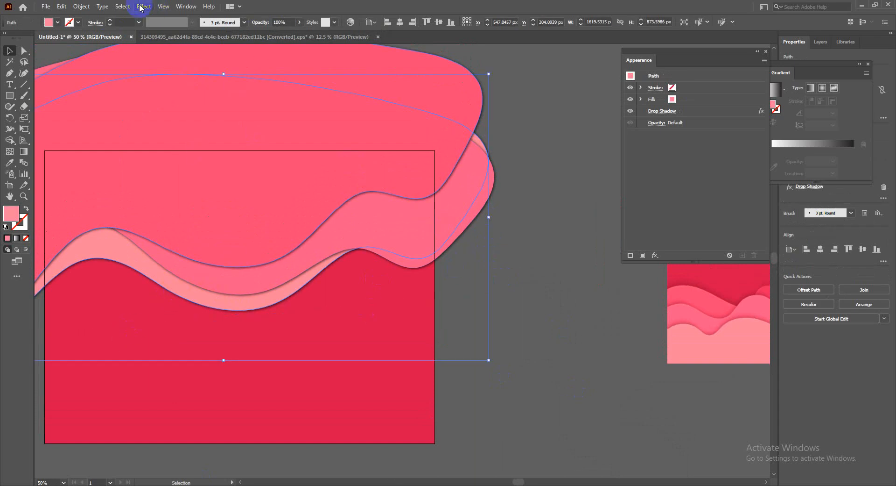
pyautogui.click(81, 6)
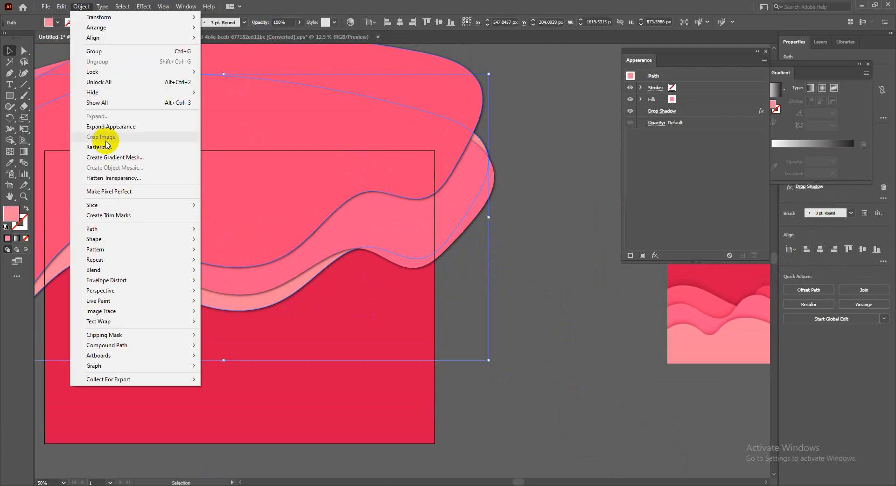
pyautogui.click(102, 127)
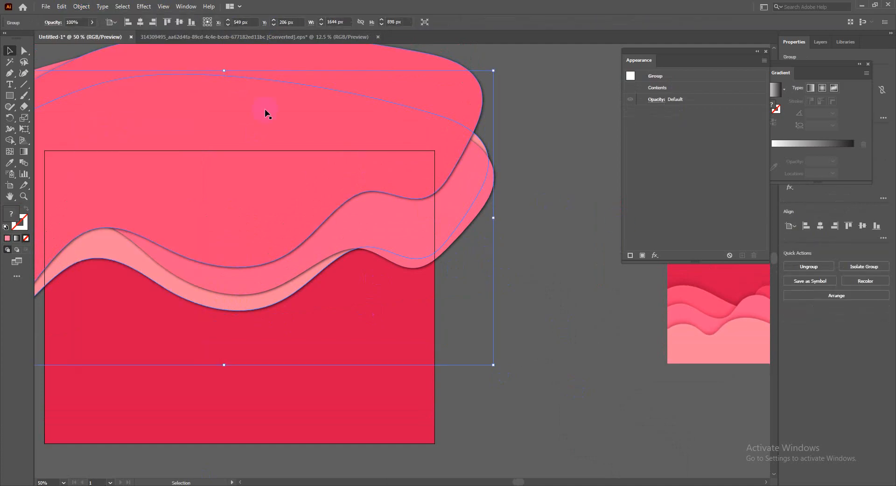
pyautogui.scroll(-1, 314, 171)
pyautogui.click(480, 295)
# - Hide the two darker pink wave layers that cover the lightest pink layer
pyautogui.click(254, 189)
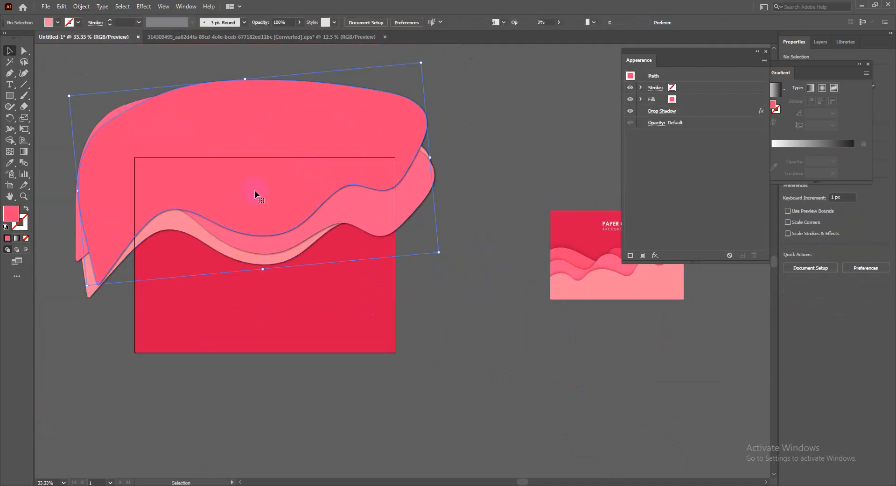
pyautogui.hotkey('ctrl', '3')
pyautogui.click(254, 182)
pyautogui.hotkey('ctrl', '3')
pyautogui.click(251, 206)
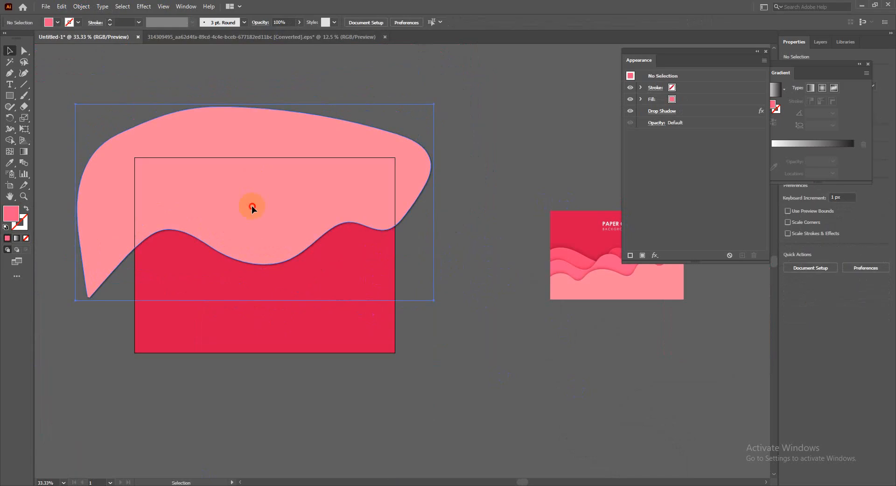
pyautogui.rightClick(251, 200)
pyautogui.click(490, 304)
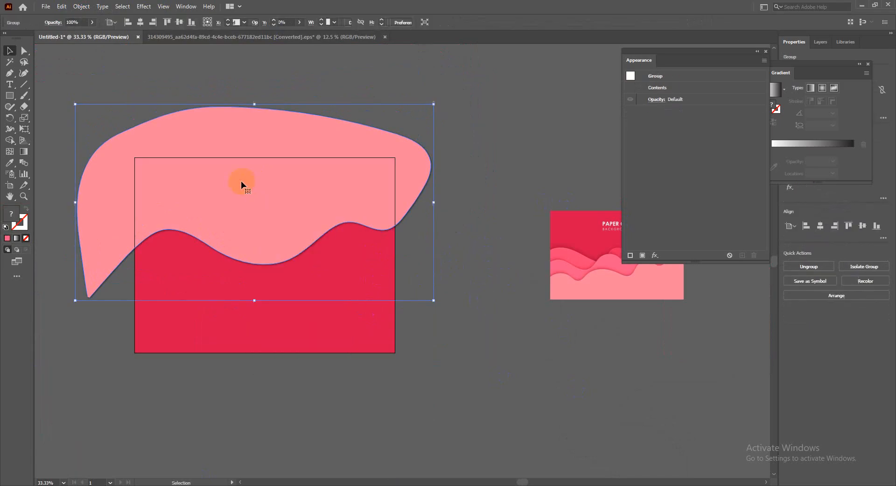
pyautogui.moveTo(254, 188); pyautogui.dragTo(353, 139)
pyautogui.hotkey('ctrl', 'z')
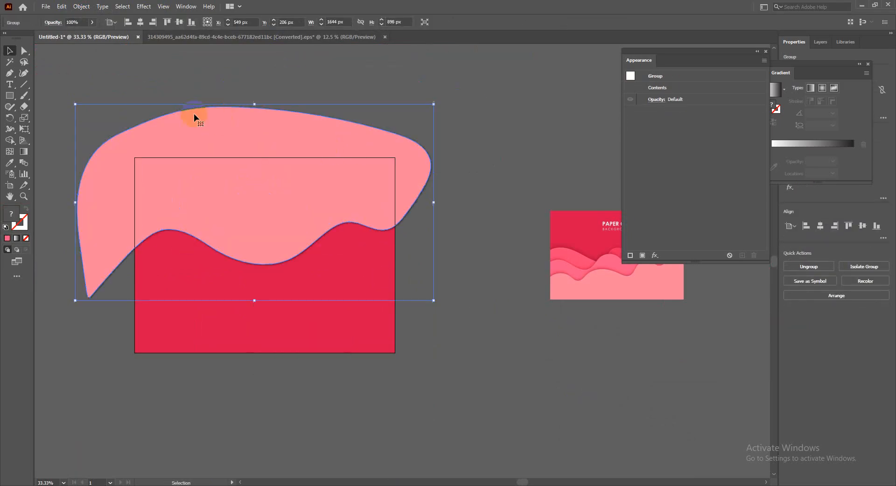
pyautogui.click(81, 9)
pyautogui.click(114, 116)
pyautogui.click(582, 369)
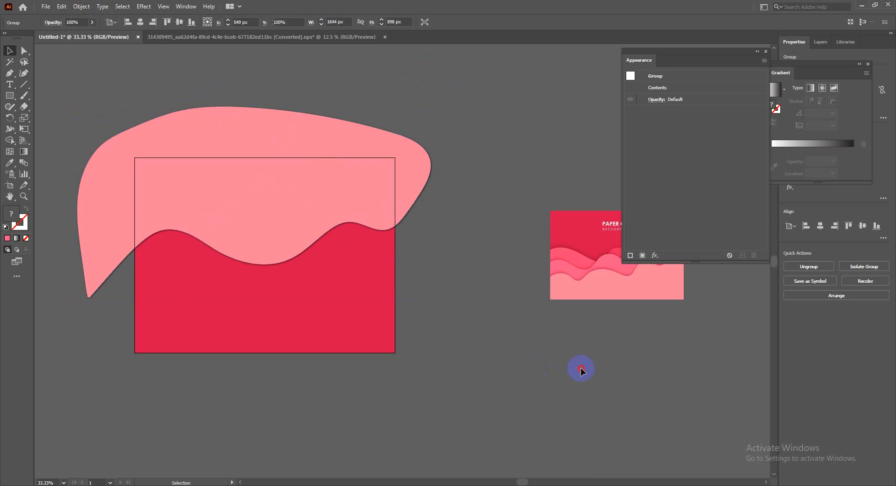
# - Ungroup the expanded light pink layer and move its wavy shape up and away from its dark shadow
pyautogui.scroll(1, 424, 283)
pyautogui.moveTo(430, 280); pyautogui.dragTo(545, 321)
pyautogui.click(350, 192)
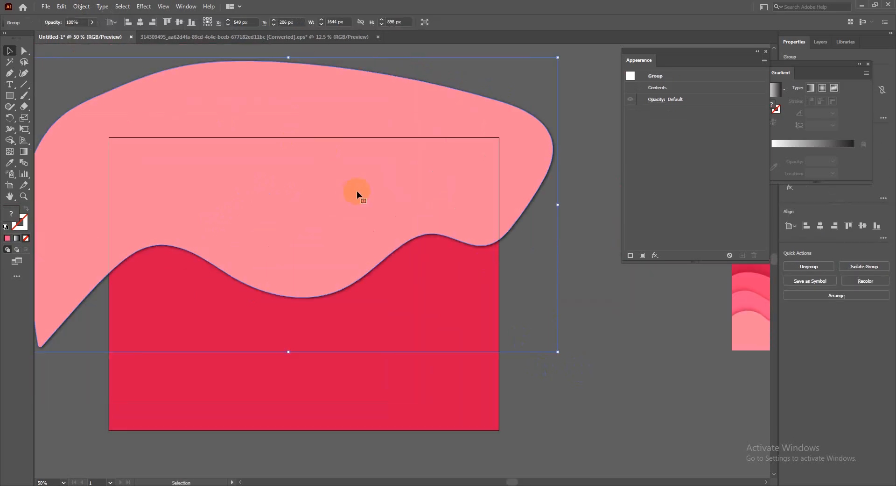
pyautogui.scroll(-1, 357, 190)
pyautogui.rightClick(367, 190)
pyautogui.click(410, 266)
pyautogui.click(524, 300)
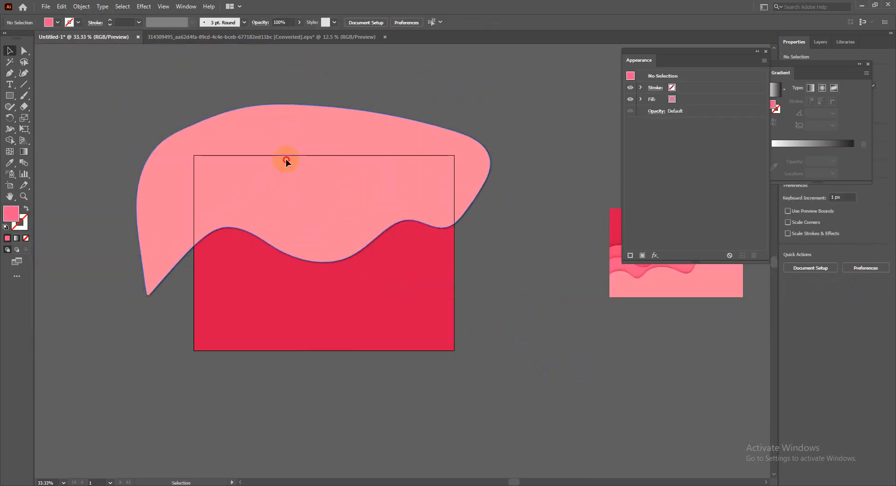
pyautogui.moveTo(286, 161); pyautogui.dragTo(258, 121)
pyautogui.click(532, 204)
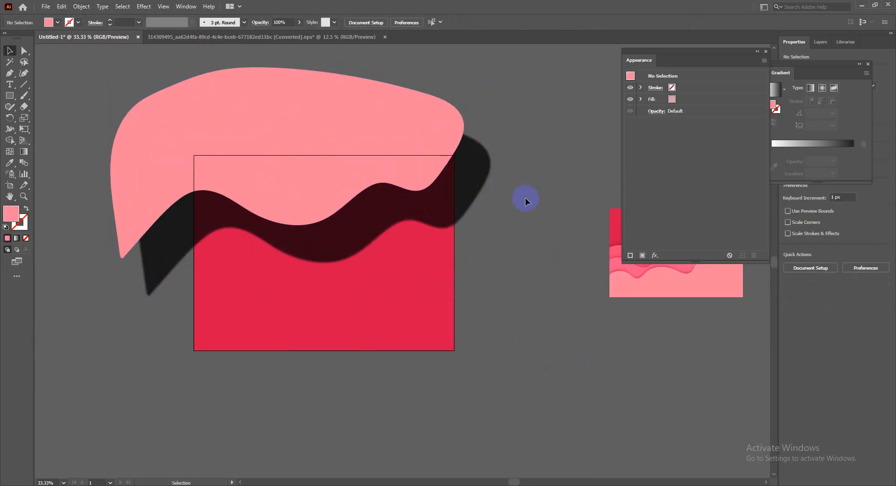
# - Try moving the dark shadow and the pink wavy shape apart, and undo the moves
pyautogui.click(475, 184)
pyautogui.rightClick(472, 177)
pyautogui.click(556, 157)
pyautogui.moveTo(489, 182); pyautogui.dragTo(519, 274)
pyautogui.hotkey('ctrl', 'z')
pyautogui.hotkey('ctrl', 'z')
pyautogui.click(526, 165)
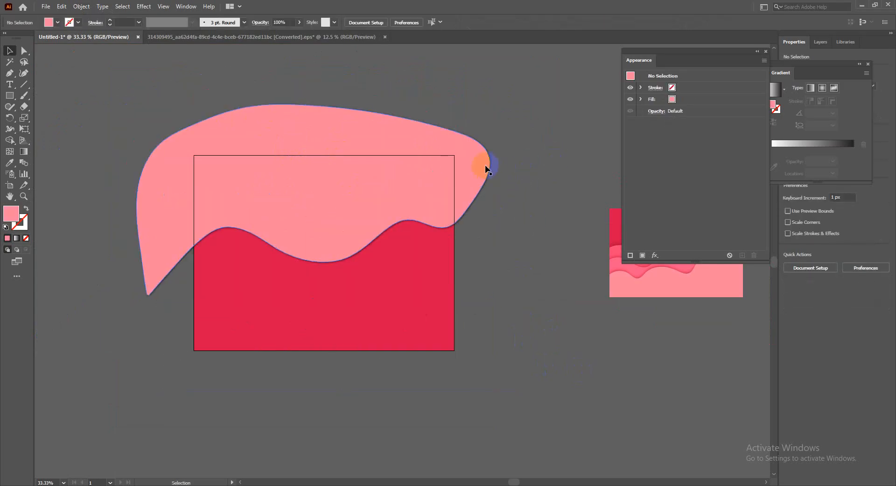
pyautogui.moveTo(485, 165); pyautogui.dragTo(516, 121)
pyautogui.hotkey('ctrl', 'z')
# - In the Freepik EPS document, undo the layer moves and ungrouping until all green layers are back on the artboard
pyautogui.click(285, 37)
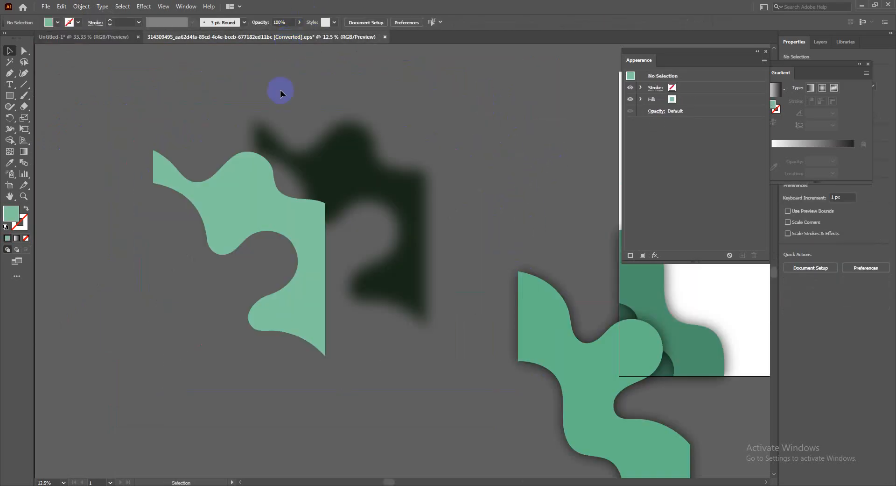
pyautogui.click(228, 175)
pyautogui.scroll(-3, 251, 269)
pyautogui.scroll(2, 395, 296)
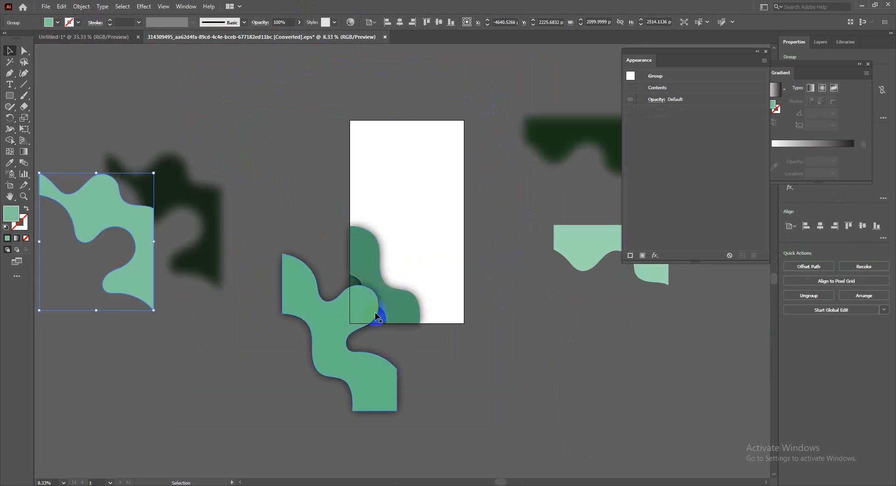
pyautogui.press('a')
pyautogui.hotkey('ctrl', 'z')
pyautogui.hotkey('ctrl', 'z')
pyautogui.hotkey('ctrl', 'z')
pyautogui.hotkey('ctrl', 'z')
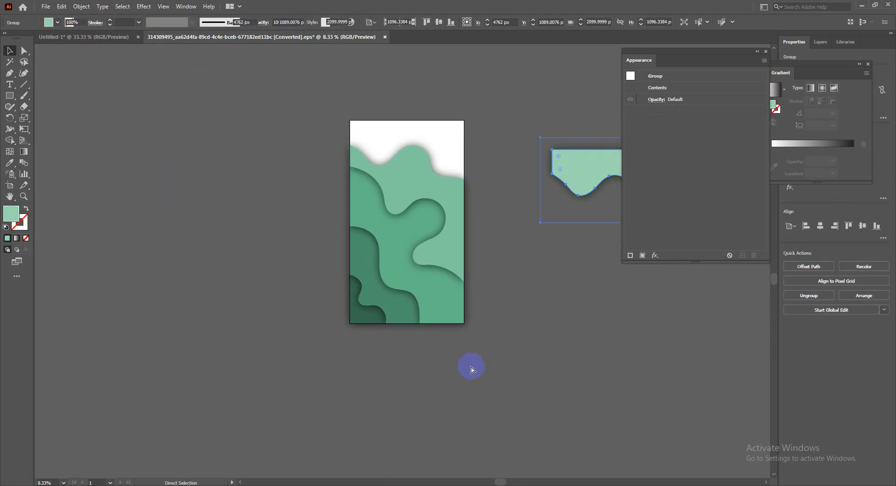
pyautogui.hotkey('ctrl', 'z')
# - Move the two uppermost light green layer groups off the artboard into the empty canvas beside it
pyautogui.press('v')
pyautogui.moveTo(391, 140); pyautogui.dragTo(211, 135)
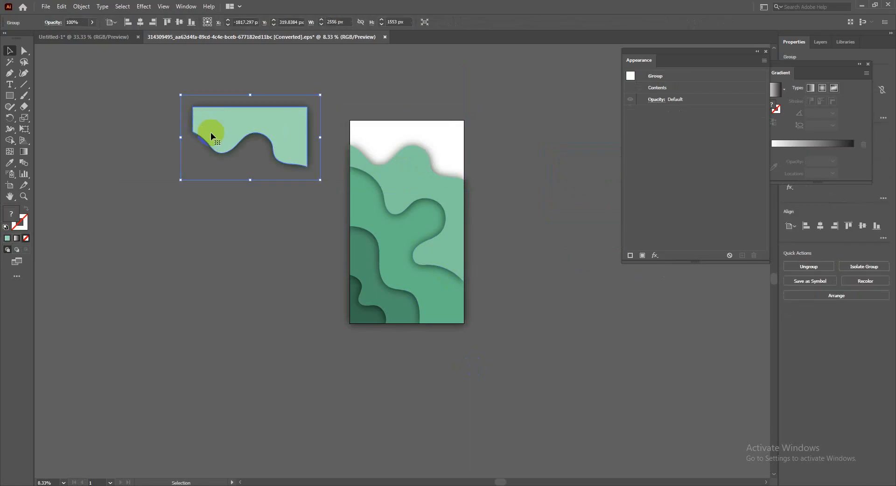
pyautogui.moveTo(371, 176); pyautogui.dragTo(136, 246)
# - Ungroup the lower extracted green layer and offset its wavy shape from its blurred shadow image
pyautogui.rightClick(136, 247)
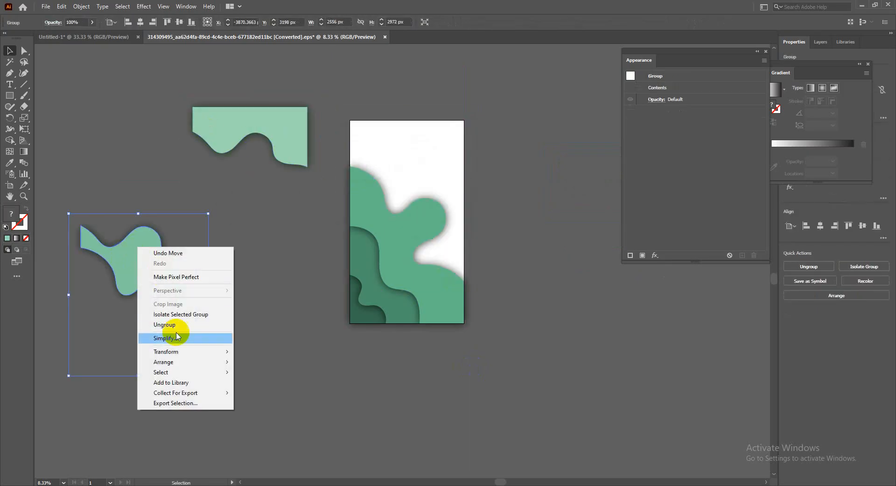
pyautogui.click(170, 326)
pyautogui.click(260, 321)
pyautogui.moveTo(260, 320); pyautogui.dragTo(364, 277)
pyautogui.moveTo(290, 228)
pyautogui.mouseDown()
pyautogui.moveTo(402, 366)
pyautogui.moveTo(281, 227)
pyautogui.mouseUp()
pyautogui.moveTo(225, 221); pyautogui.dragTo(398, 300)
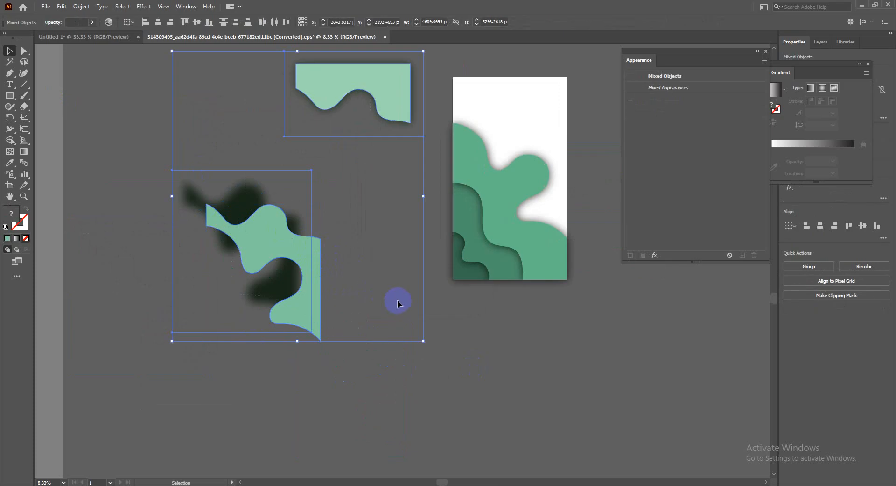
# - Switch back to the pink wave document and deselect the light pink shape
pyautogui.click(106, 45)
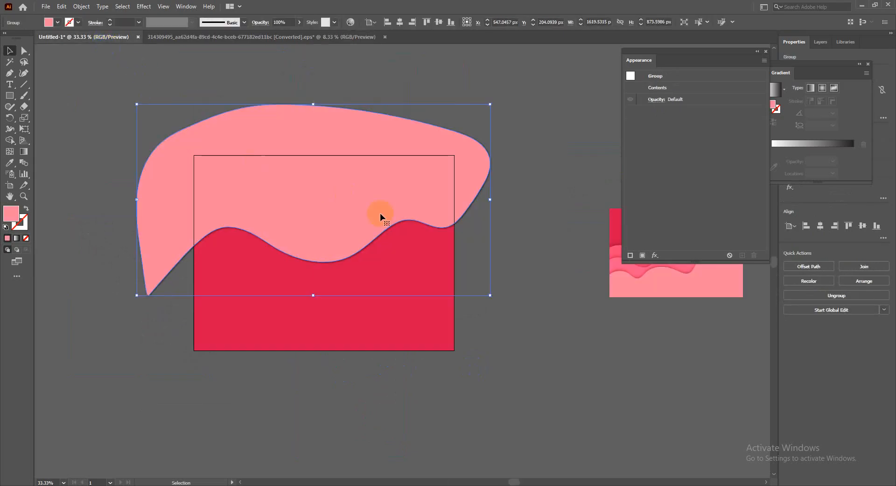
pyautogui.click(492, 265)
pyautogui.click(512, 207)
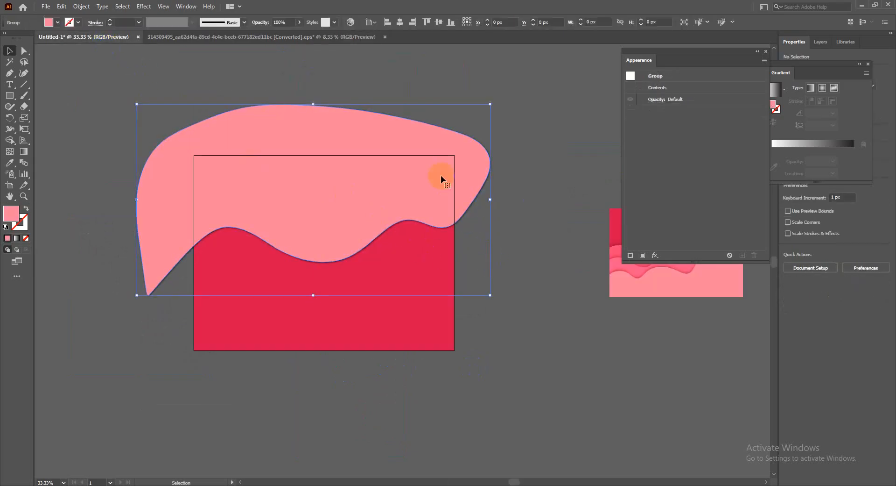
# - Try moving the light pink wavy shape, and undo the move and the layer's ungrouping
pyautogui.click(441, 175)
pyautogui.moveTo(400, 176)
pyautogui.mouseDown()
pyautogui.moveTo(414, 145)
pyautogui.moveTo(436, 300)
pyautogui.moveTo(472, 294)
pyautogui.mouseUp()
pyautogui.hotkey('ctrl', 'z')
pyautogui.hotkey('ctrl', 'z')
# - Place a copy of the light pink wave group below the original and rotate it upside down so its waves face upward
pyautogui.click(500, 191)
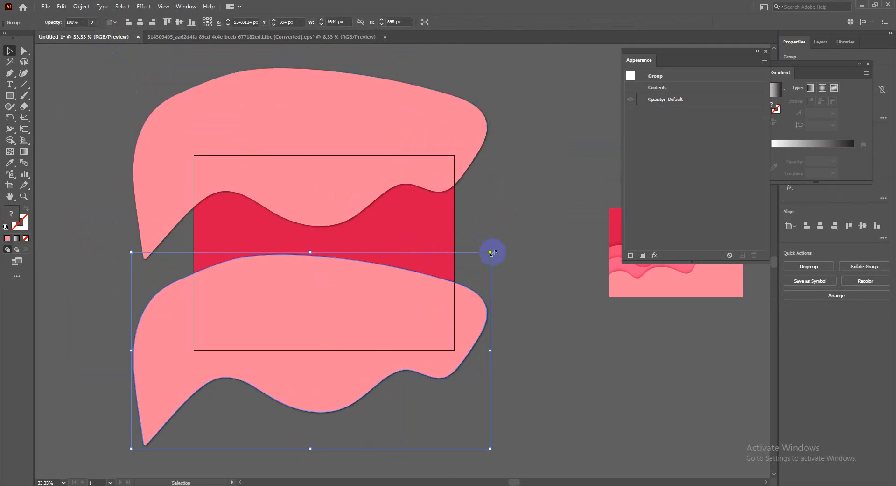
pyautogui.moveTo(495, 252); pyautogui.dragTo(185, 330)
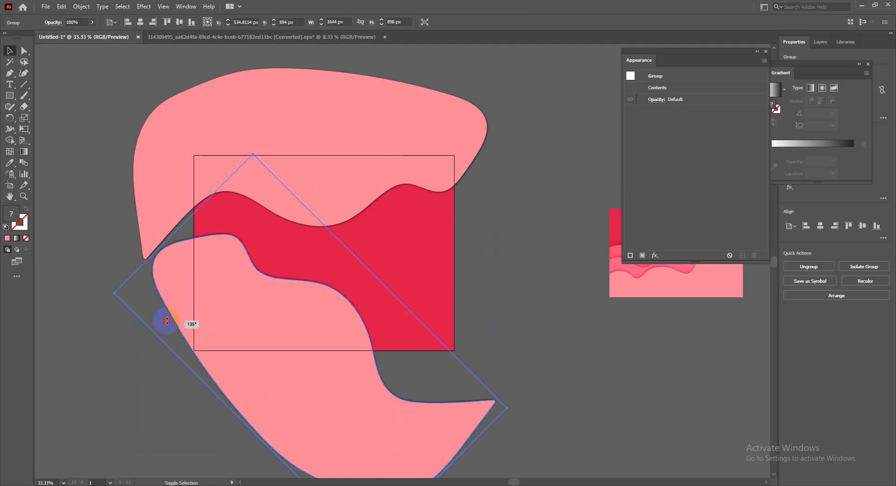
pyautogui.moveTo(513, 407); pyautogui.dragTo(490, 301)
pyautogui.click(526, 384)
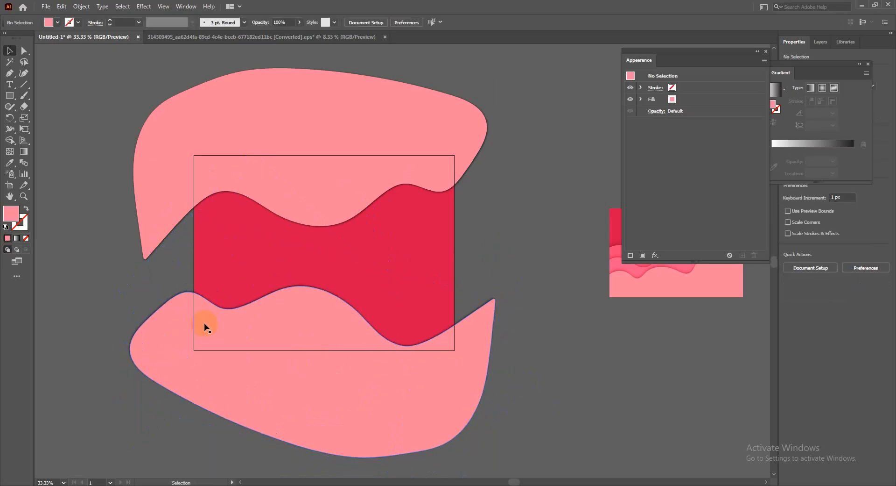
# - Switch to the Chrome browser and search Google Images for "paper cut background"
pyautogui.click(274, 125)
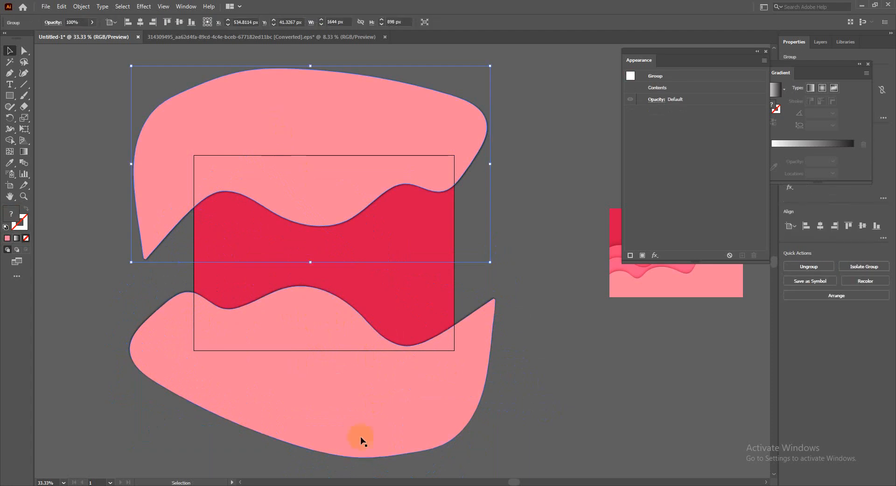
pyautogui.click(367, 485)
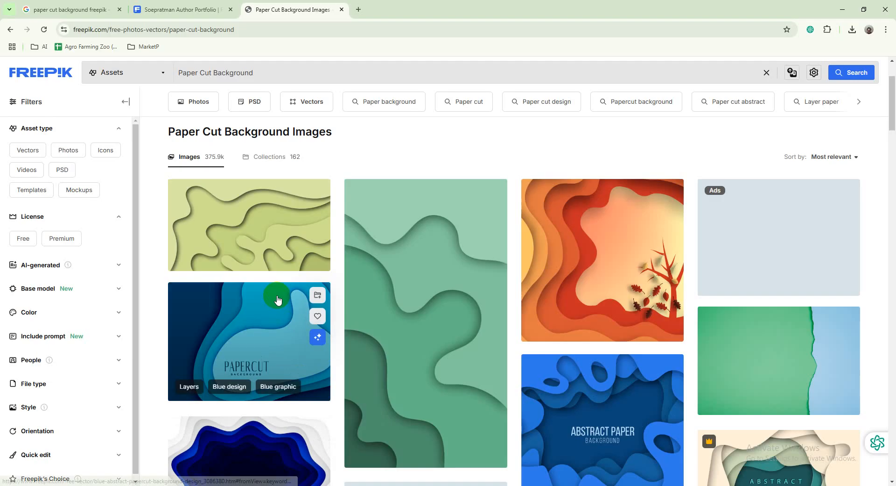
pyautogui.click(87, 8)
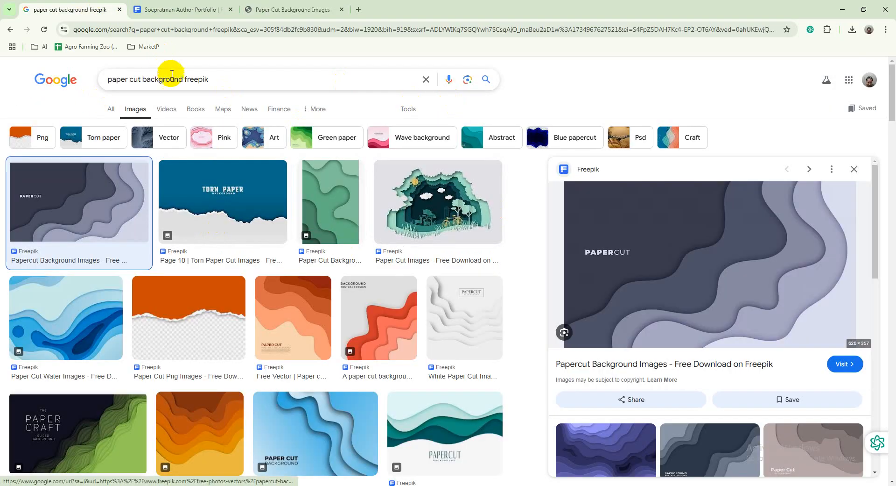
pyautogui.moveTo(185, 79); pyautogui.dragTo(341, 110)
pyautogui.press('BackSpace')
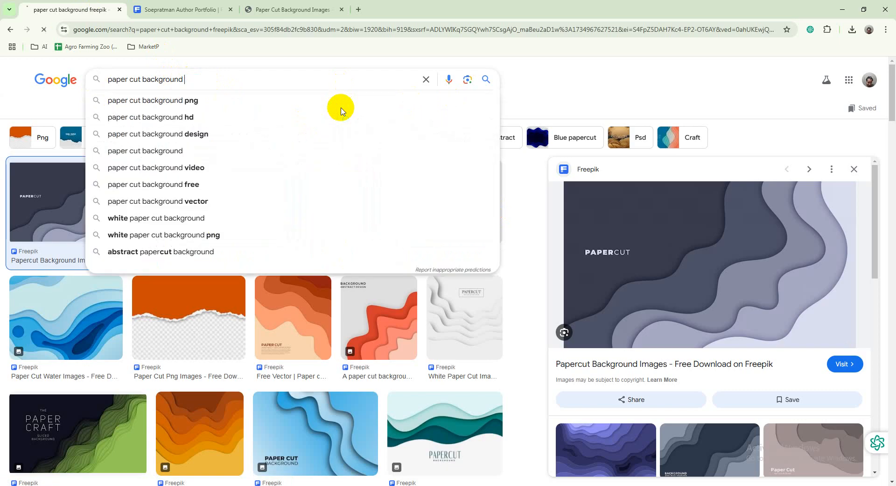
pyautogui.press('Return')
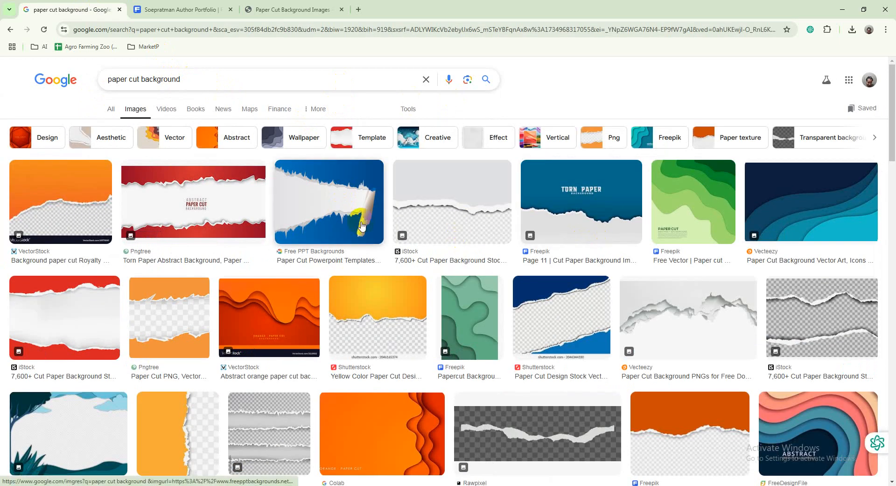
# - Preview the blue torn-paper image and open the blue wavy layered Vecteezy design from its related images
pyautogui.click(341, 201)
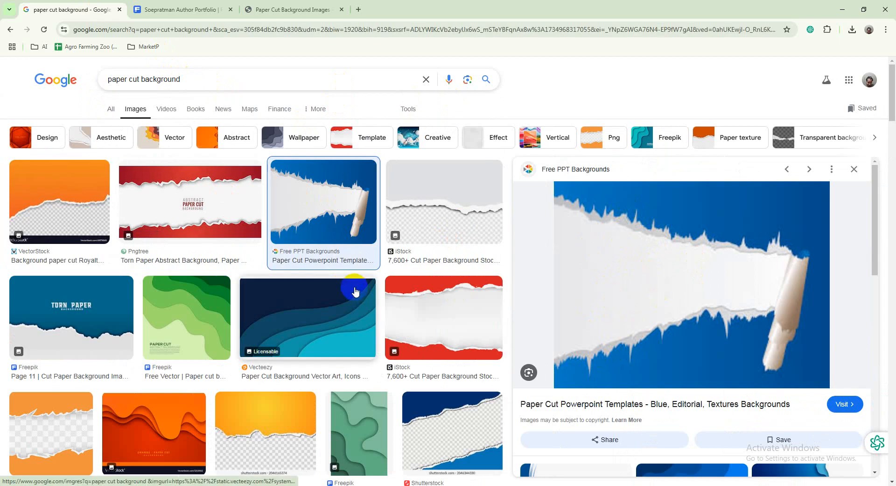
pyautogui.scroll(-3, 602, 296)
pyautogui.scroll(-5, 606, 295)
pyautogui.scroll(-4, 376, 290)
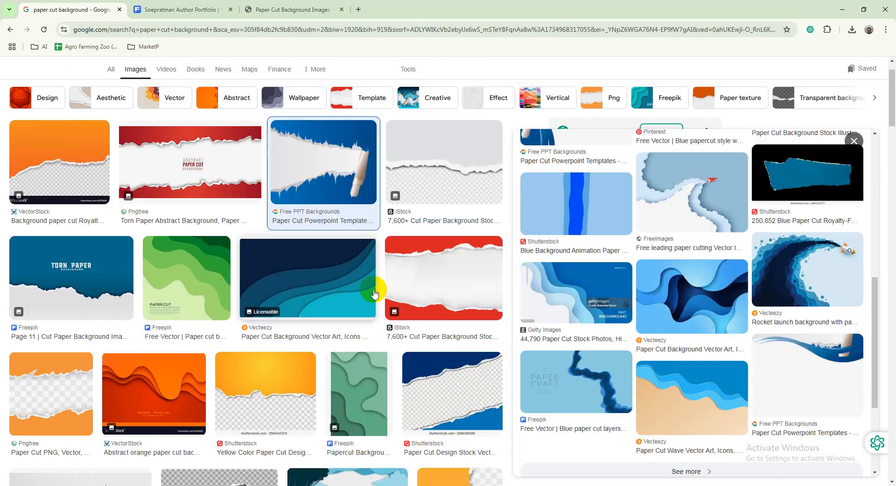
pyautogui.click(678, 261)
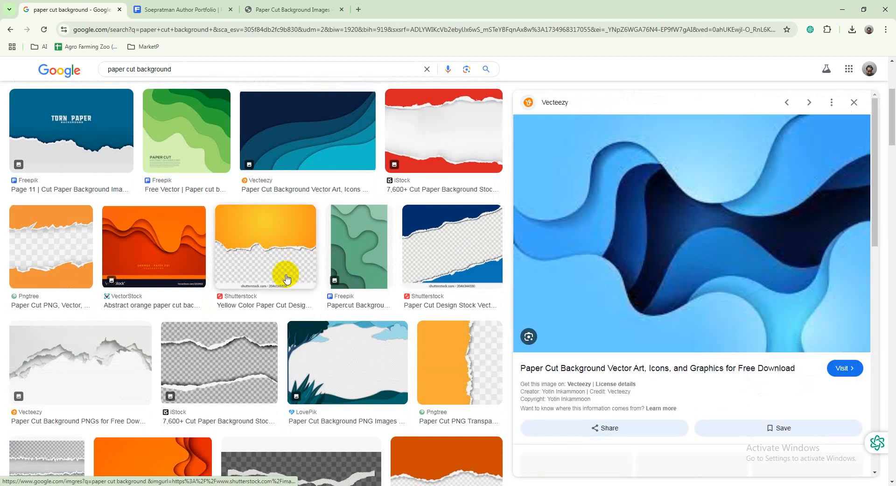
# - Open the iStock torn-paper checkerboard preview, switch to Illustrator, and delete the two pink wavy shapes over the red background
pyautogui.click(221, 339)
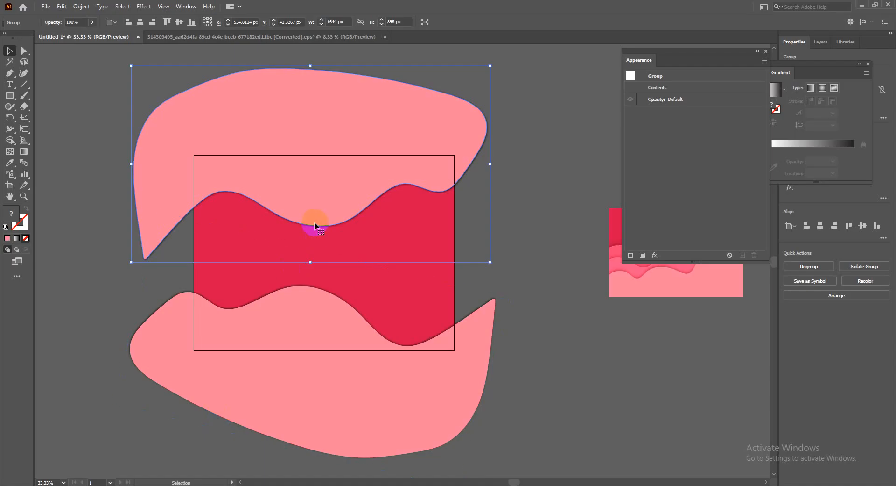
pyautogui.click(509, 211)
pyautogui.click(425, 144)
pyautogui.press('Delete')
pyautogui.click(352, 330)
pyautogui.press('Delete')
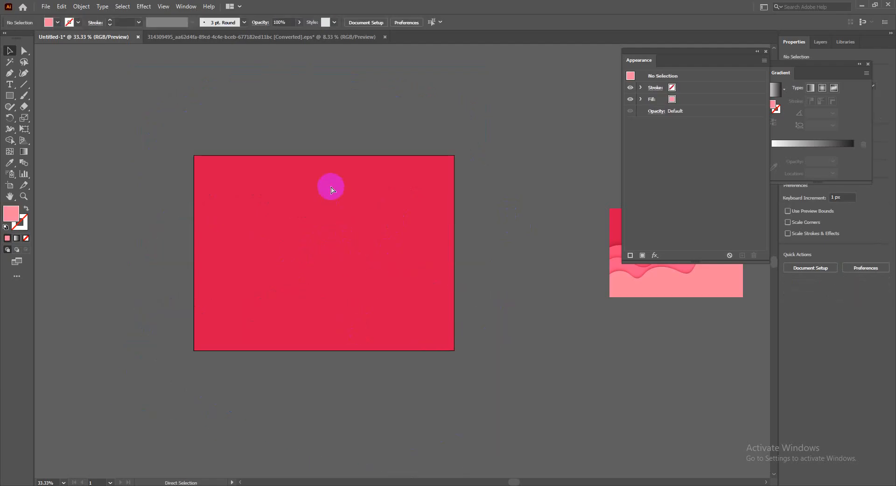
# - Select the red background rectangle and display the Swatches panel
pyautogui.click(413, 199)
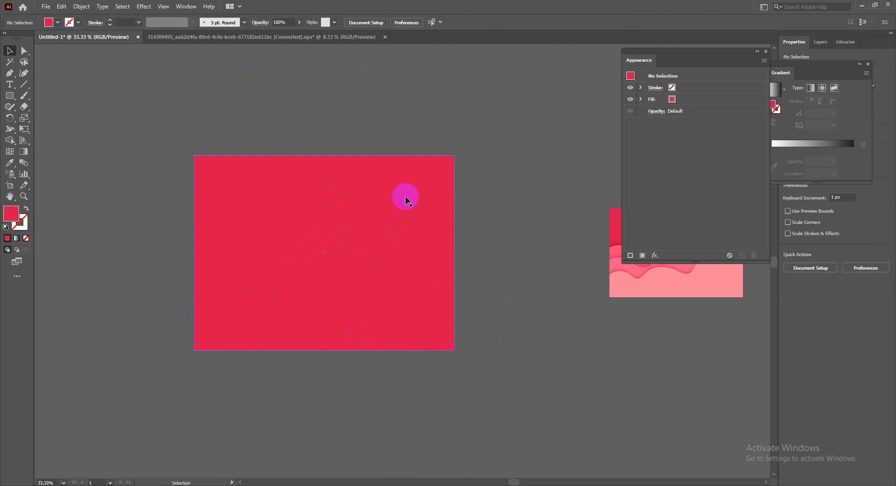
pyautogui.click(186, 6)
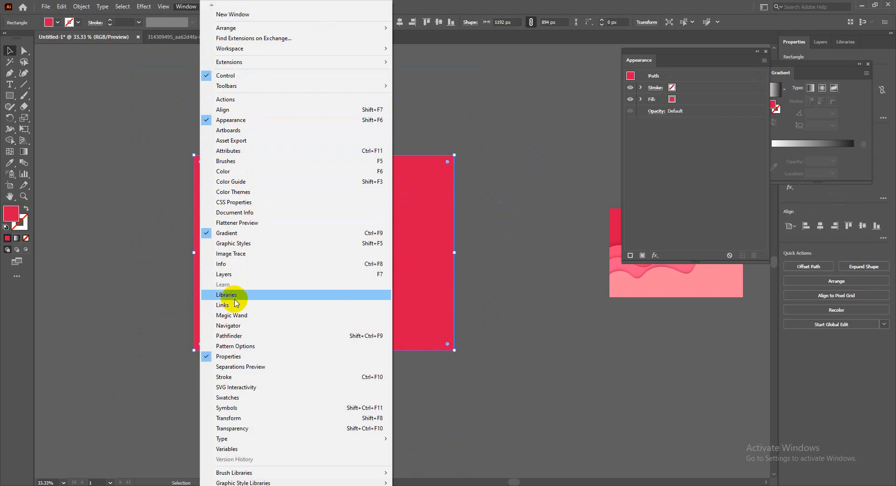
pyautogui.click(228, 397)
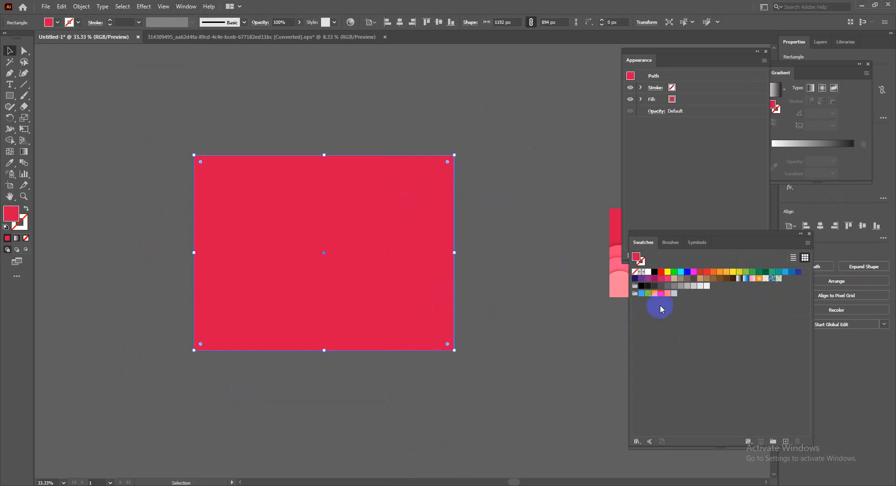
# - Draw a small red square about 167 px wide outside the artboard, above and left of it
pyautogui.click(558, 341)
pyautogui.click(9, 96)
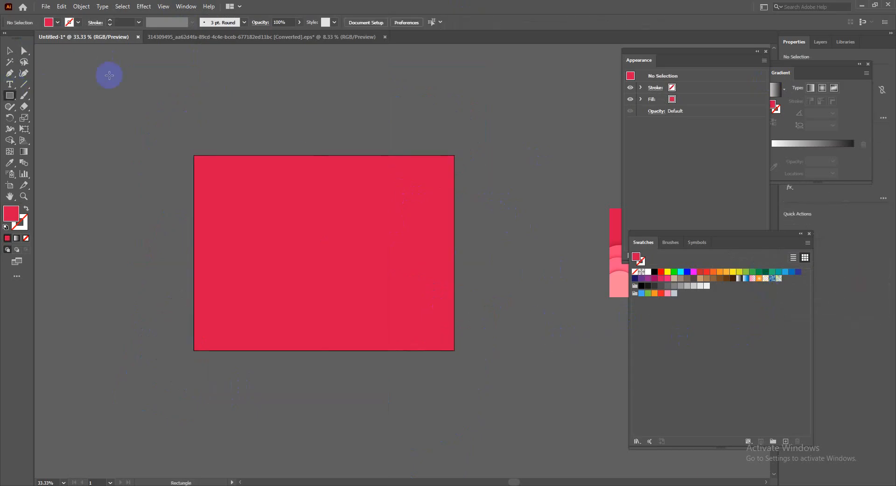
pyautogui.moveTo(110, 75); pyautogui.dragTo(146, 111)
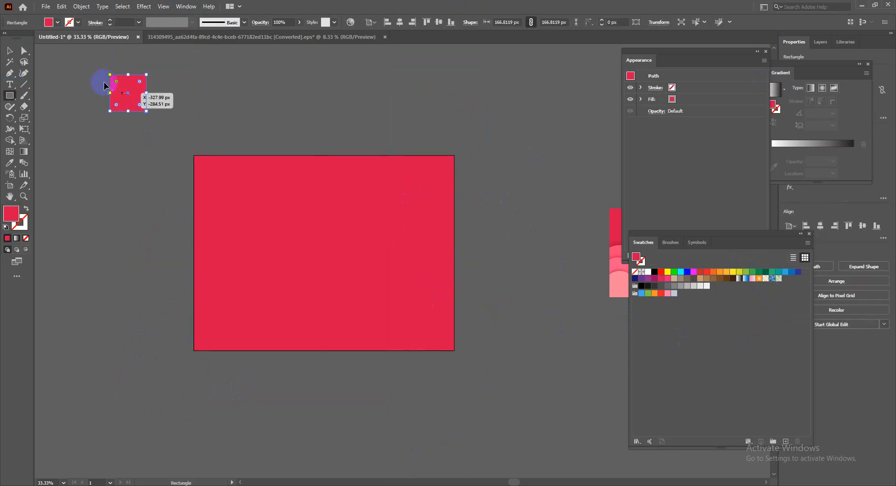
# - Split the small square into a grid of 2 rows and 2 columns with 0 px gutters
pyautogui.click(75, 9)
pyautogui.moveTo(127, 230)
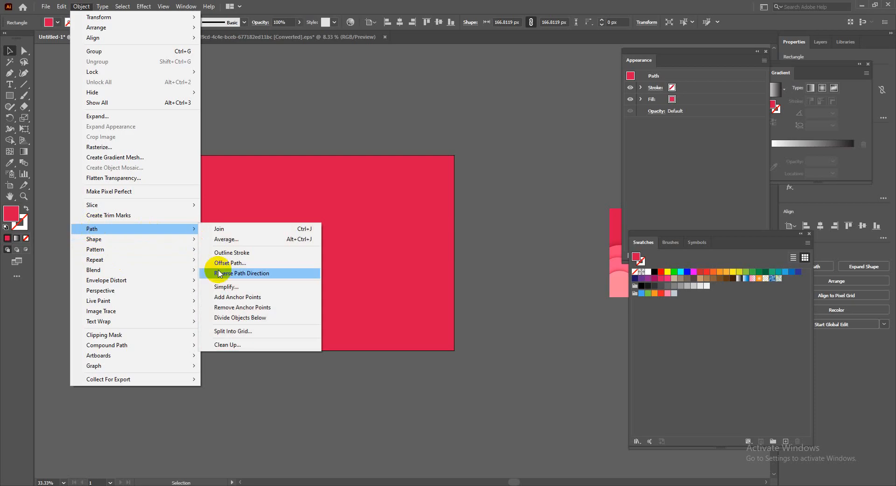
pyautogui.click(233, 330)
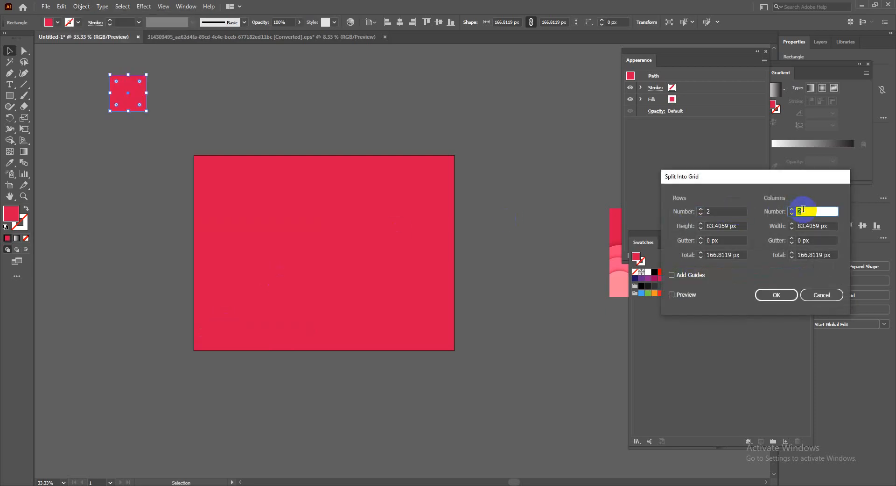
pyautogui.click(781, 294)
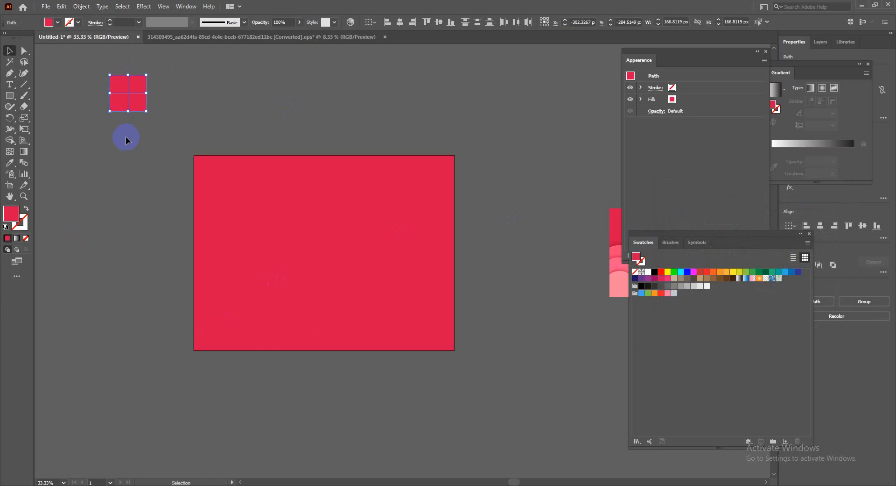
# - Fill the upper-left and lower-right squares of the small grid with light gray E8E8E8
pyautogui.scroll(1, 123, 134)
pyautogui.moveTo(132, 130); pyautogui.dragTo(136, 210)
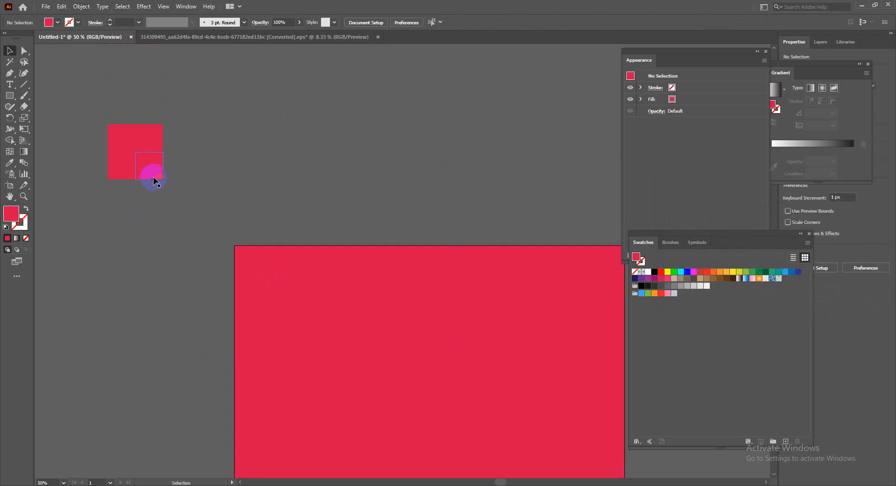
pyautogui.click(112, 130)
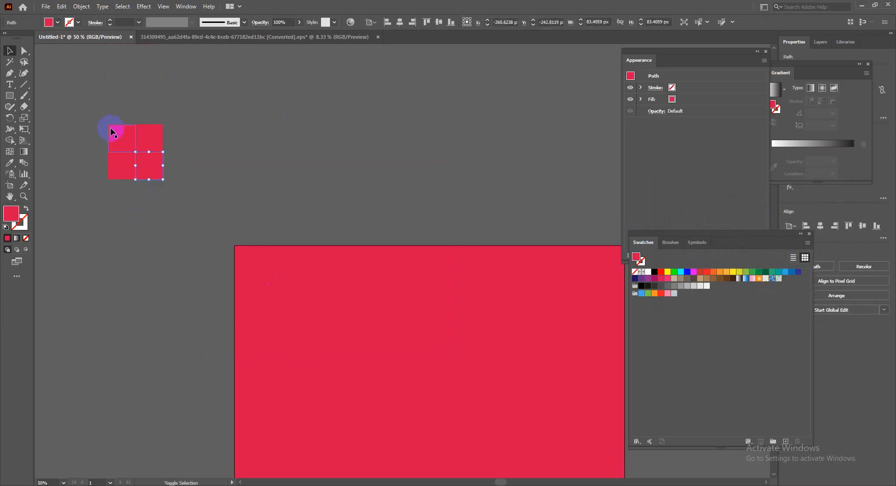
pyautogui.doubleClick(10, 213)
pyautogui.moveTo(390, 232)
pyautogui.mouseDown()
pyautogui.moveTo(348, 171)
pyautogui.moveTo(334, 159)
pyautogui.moveTo(326, 167)
pyautogui.mouseUp()
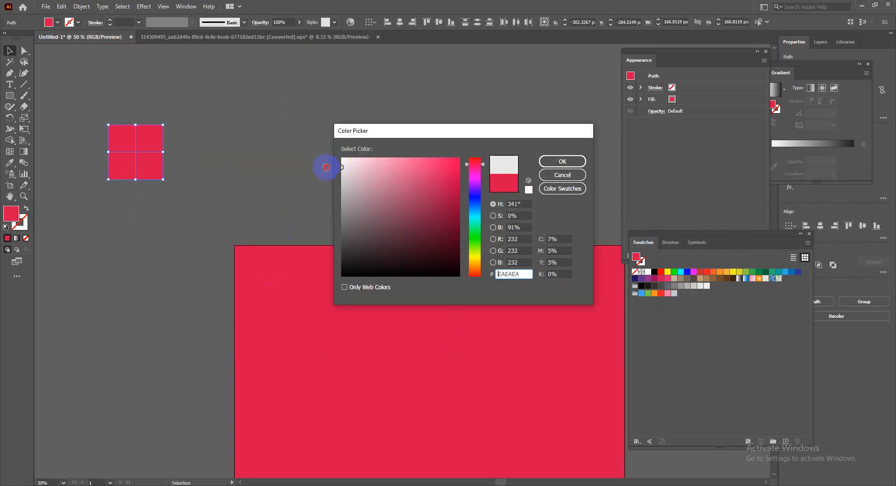
pyautogui.click(563, 162)
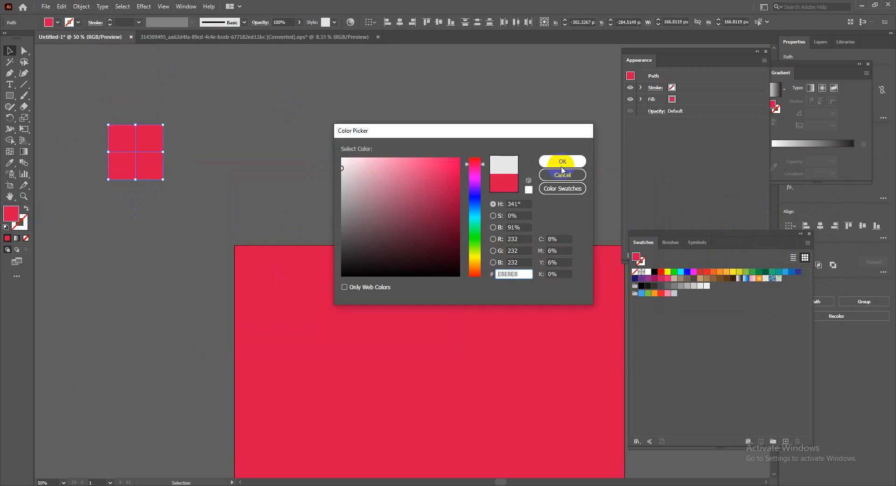
# - Select the two remaining red squares of the small grid, the upper-right and lower-left ones
pyautogui.click(136, 166)
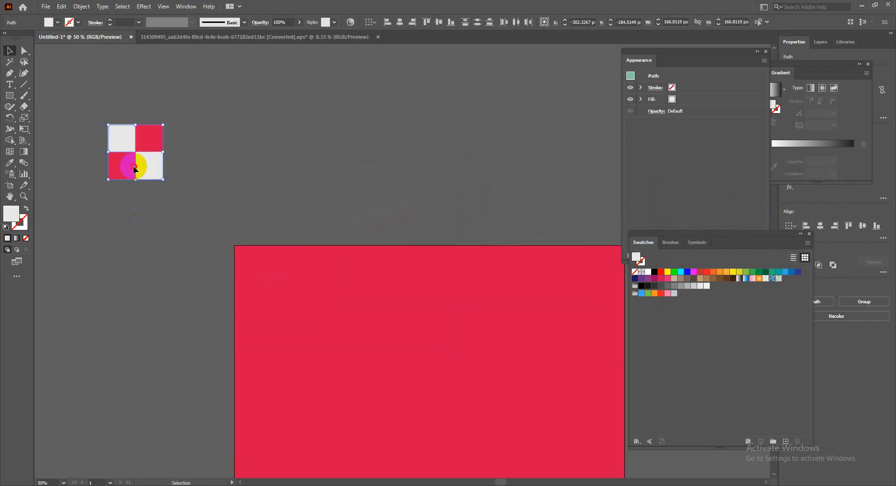
pyautogui.click(146, 141)
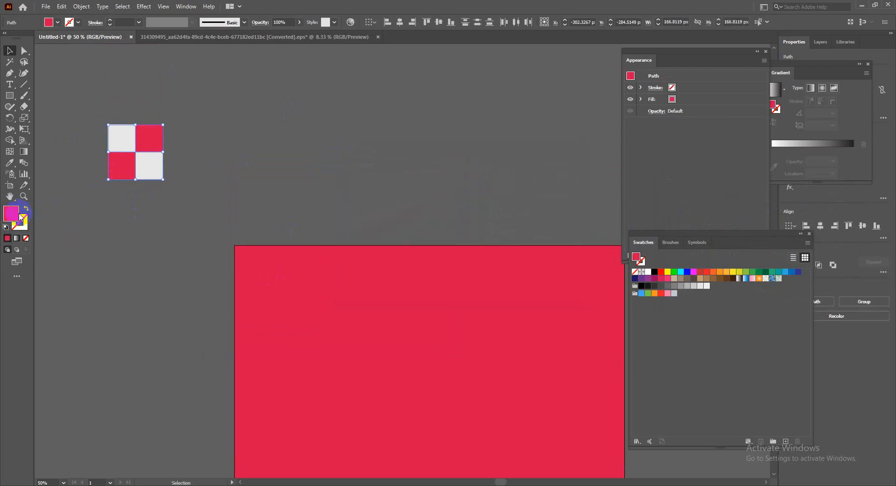
pyautogui.click(207, 140)
pyautogui.moveTo(166, 139); pyautogui.dragTo(119, 172)
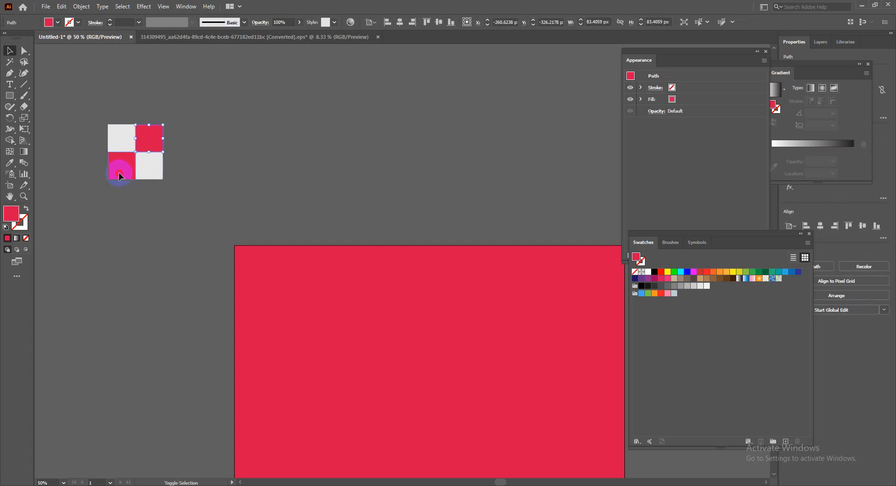
pyautogui.doubleClick(11, 215)
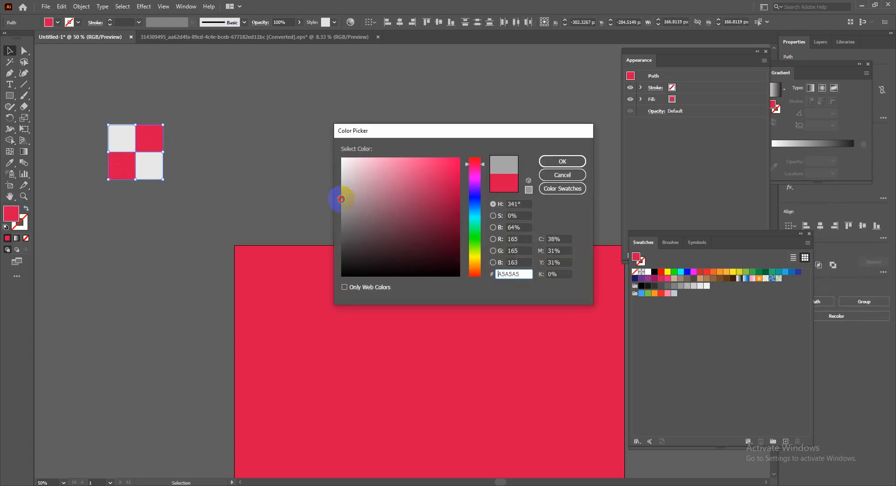
pyautogui.moveTo(320, 219); pyautogui.dragTo(324, 212)
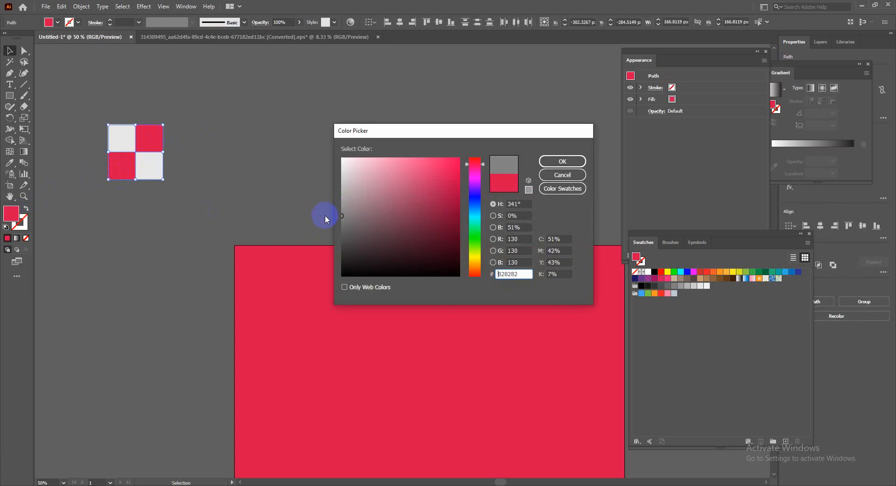
pyautogui.click(563, 174)
# - Fill the two selected grid squares with dark gray 666666 and clear the selection
pyautogui.doubleClick(12, 214)
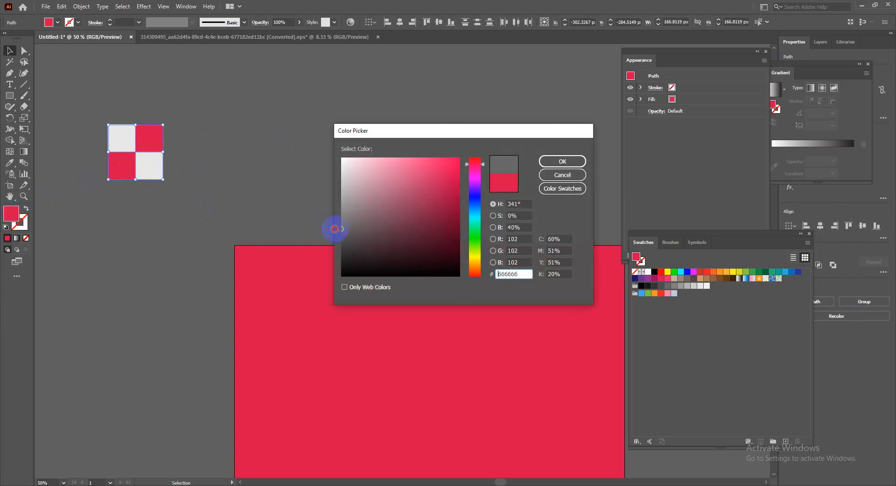
pyautogui.click(563, 161)
pyautogui.click(280, 161)
# - Scale the four-square checkerboard down to about 83 px wide and add it to the swatches as a pattern
pyautogui.scroll(-1, 261, 136)
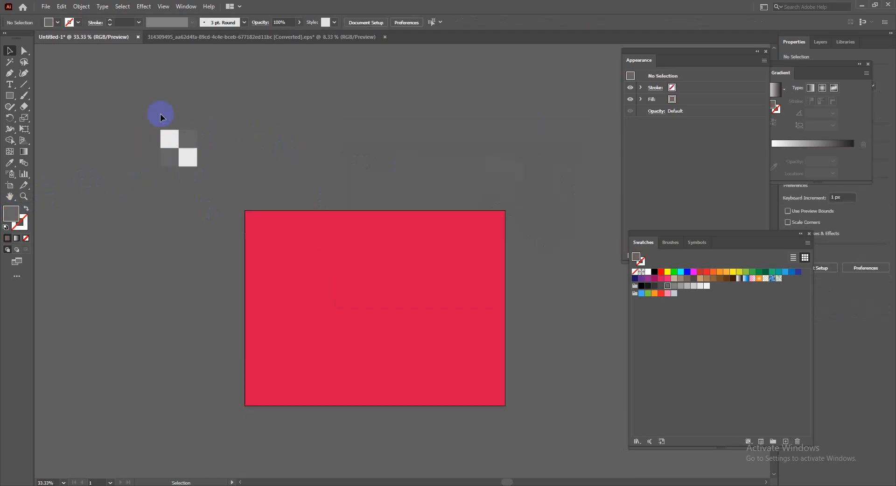
pyautogui.moveTo(204, 167); pyautogui.dragTo(729, 290)
# - Fill the red background rectangle with the checkerboard pattern swatch and compare it with the torn-paper reference in the browser
pyautogui.click(425, 286)
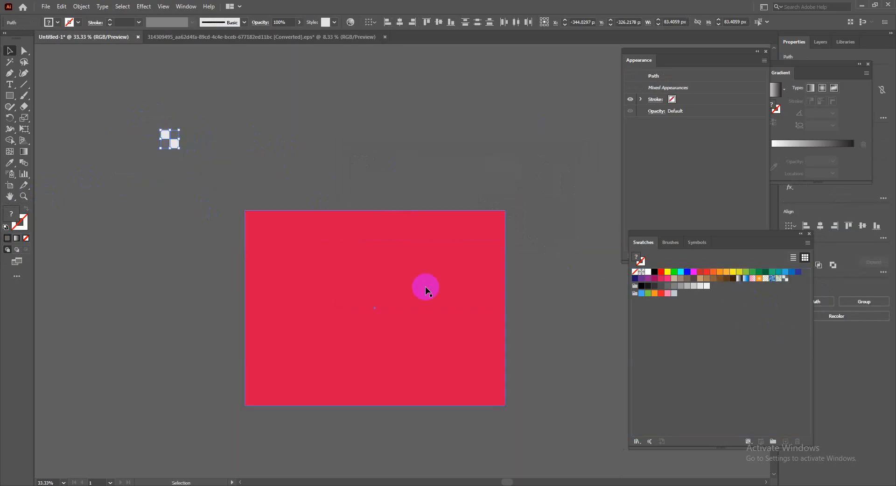
pyautogui.click(785, 279)
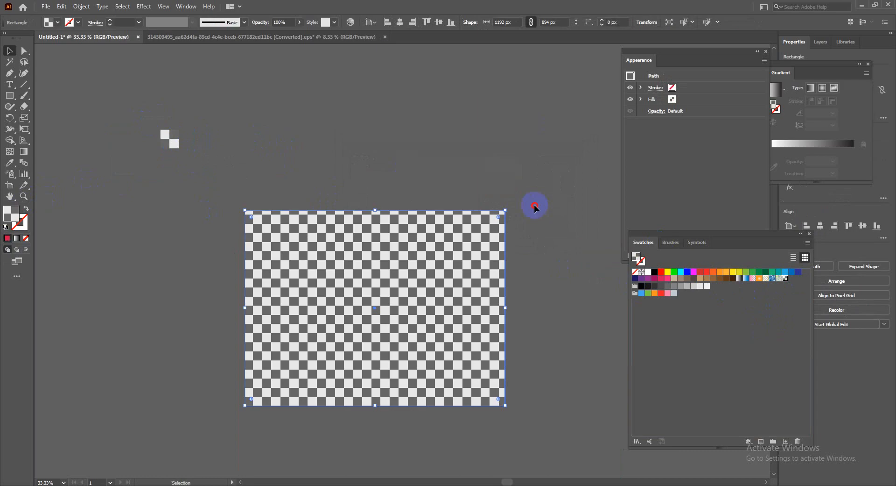
pyautogui.click(528, 203)
pyautogui.moveTo(528, 202); pyautogui.dragTo(454, 154)
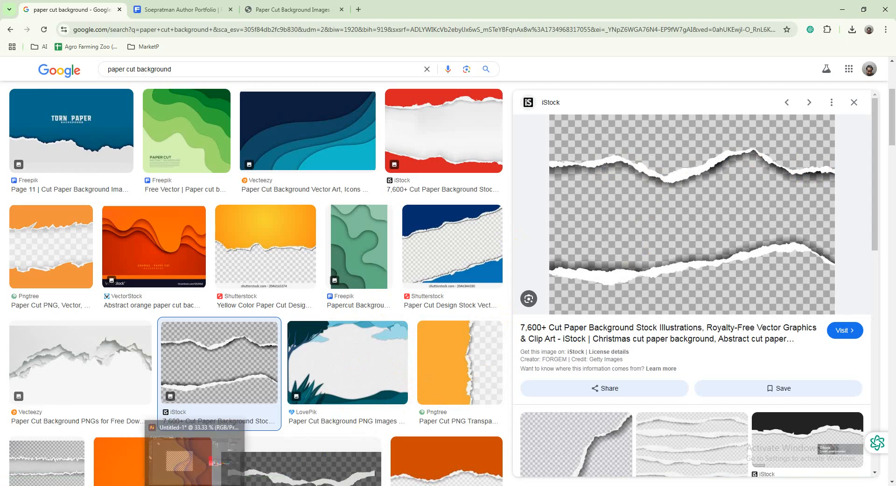
pyautogui.scroll(-1, 586, 276)
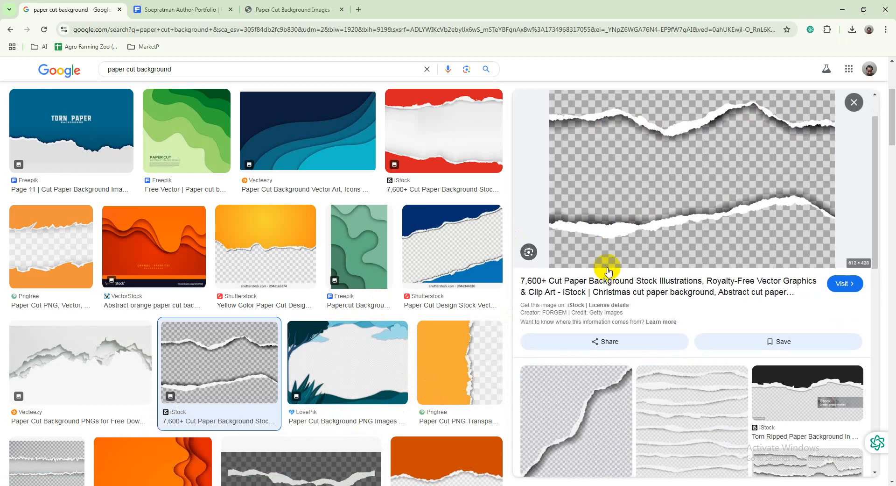
pyautogui.hotkey('alt', 'Tab')
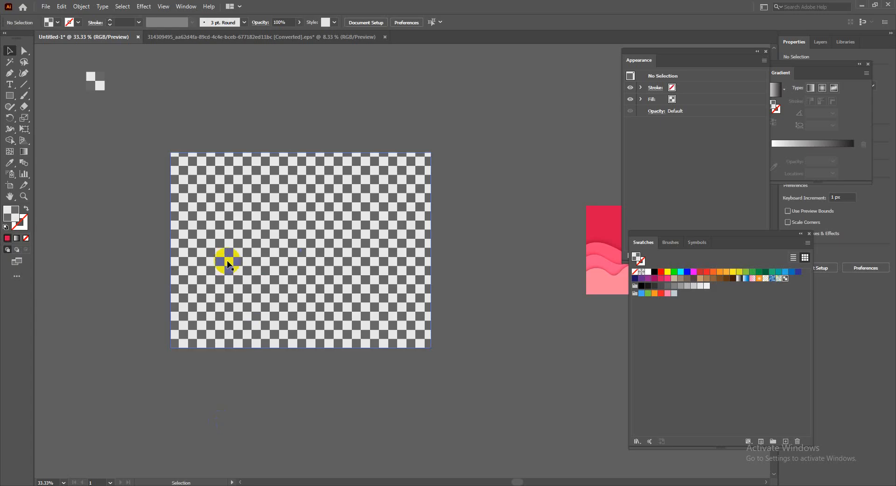
# - Undo the checkerboard pattern fill on the background rectangle and lock the red rectangle in place
pyautogui.hotkey('ctrl', 'z')
pyautogui.hotkey('ctrl', 'z')
pyautogui.click(329, 198)
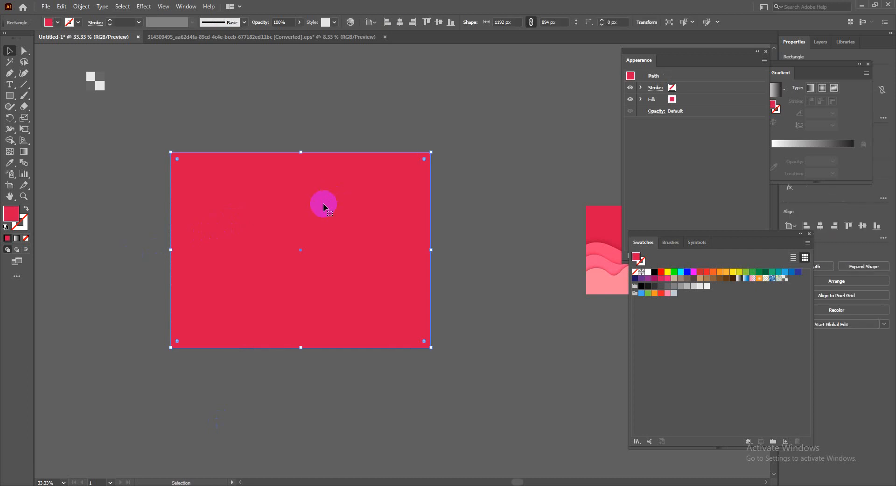
pyautogui.hotkey('ctrl', '2')
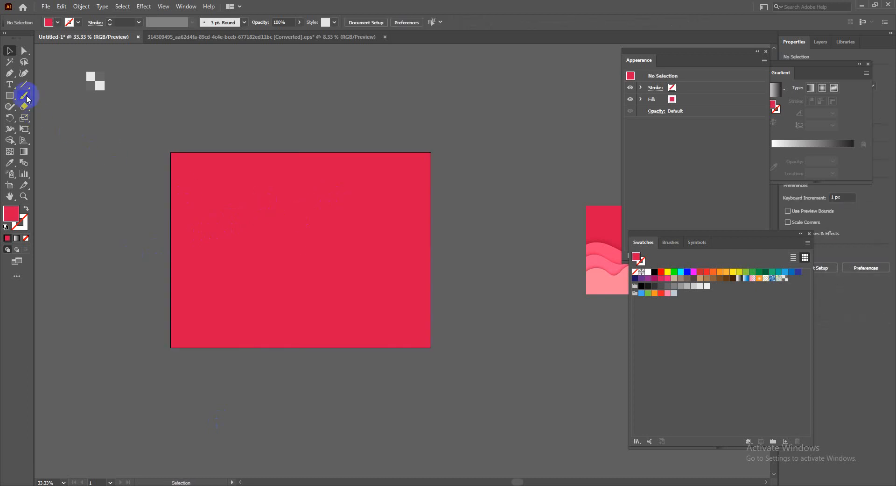
pyautogui.click(10, 95)
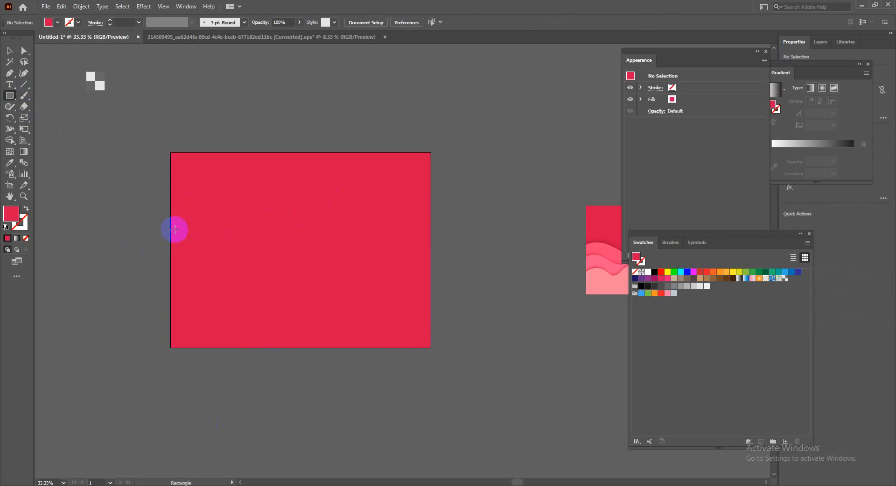
pyautogui.moveTo(170, 231)
pyautogui.mouseDown()
pyautogui.moveTo(291, 296)
pyautogui.moveTo(393, 311)
pyautogui.mouseUp()
pyautogui.hotkey('ctrl', 'z')
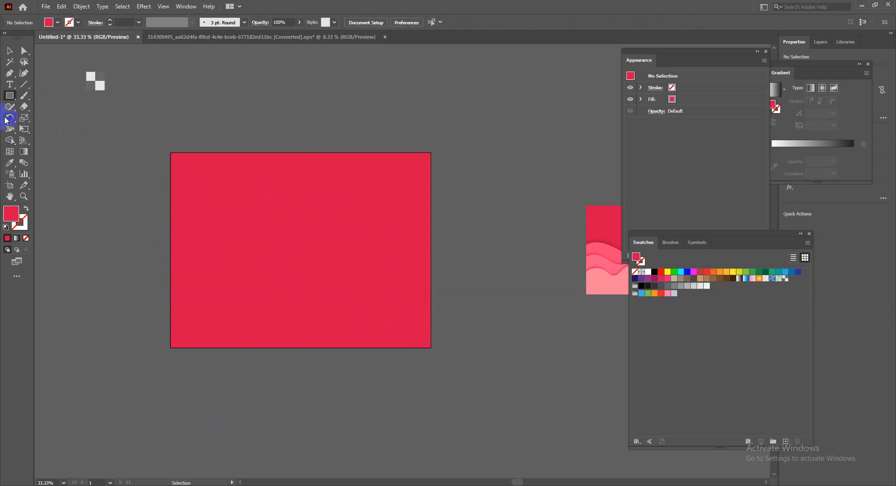
# - Draw a closed freehand shape with the Pencil tool, its jagged torn upper edge crossing the red rectangle and its body extending below
pyautogui.click(24, 95)
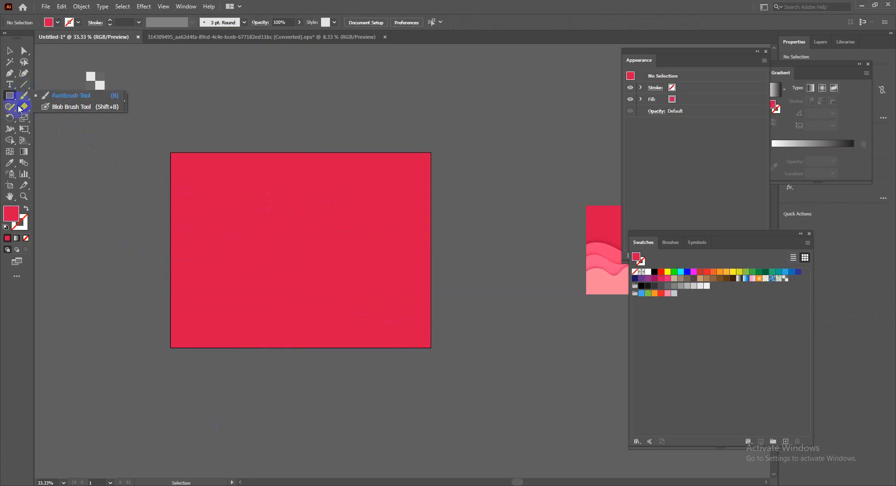
pyautogui.click(23, 74)
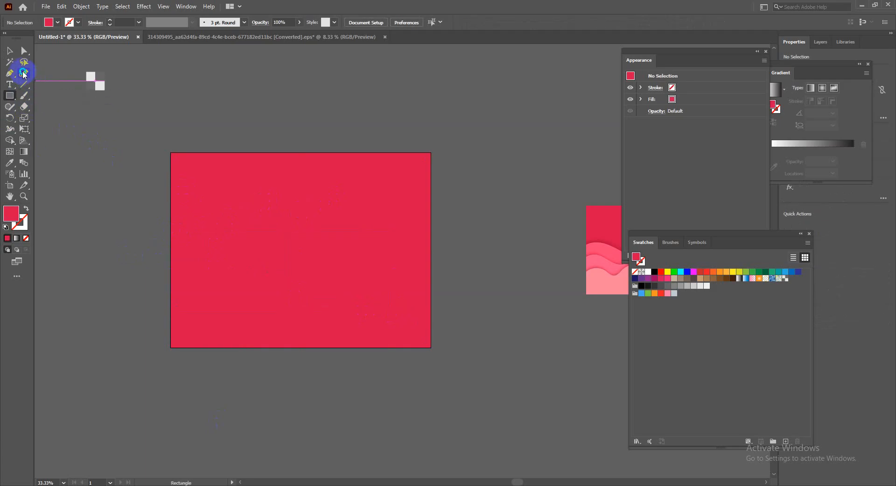
pyautogui.click(10, 108)
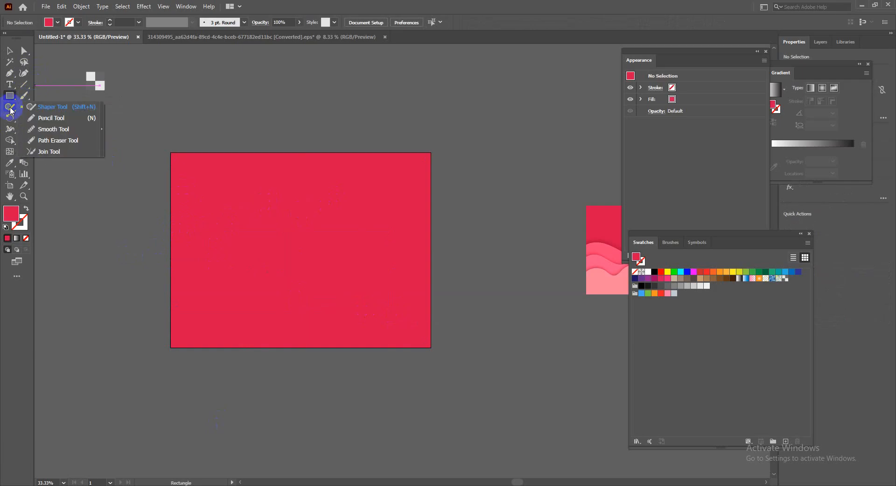
pyautogui.click(53, 119)
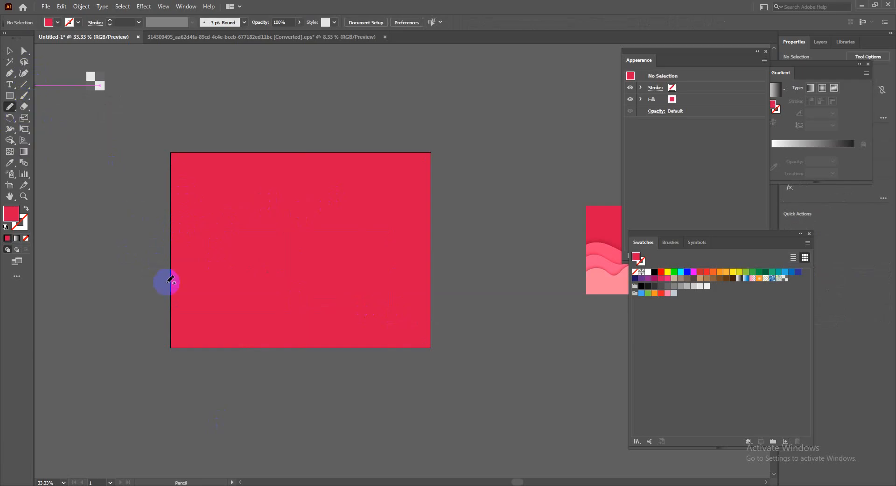
pyautogui.moveTo(163, 325)
pyautogui.mouseDown()
pyautogui.moveTo(183, 297)
pyautogui.moveTo(212, 285)
pyautogui.moveTo(221, 296)
pyautogui.moveTo(312, 266)
pyautogui.moveTo(401, 254)
pyautogui.moveTo(429, 257)
pyautogui.moveTo(484, 332)
pyautogui.mouseUp()
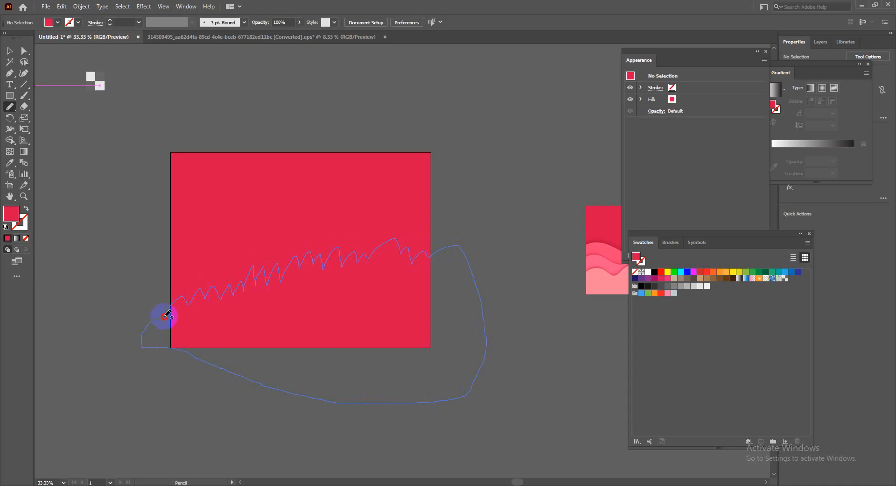
# - Finish the torn-edge path, fill it with the light grey sampled from the checkerboard tile, and shift it slightly down
pyautogui.moveTo(167, 314); pyautogui.dragTo(163, 299)
pyautogui.click(9, 51)
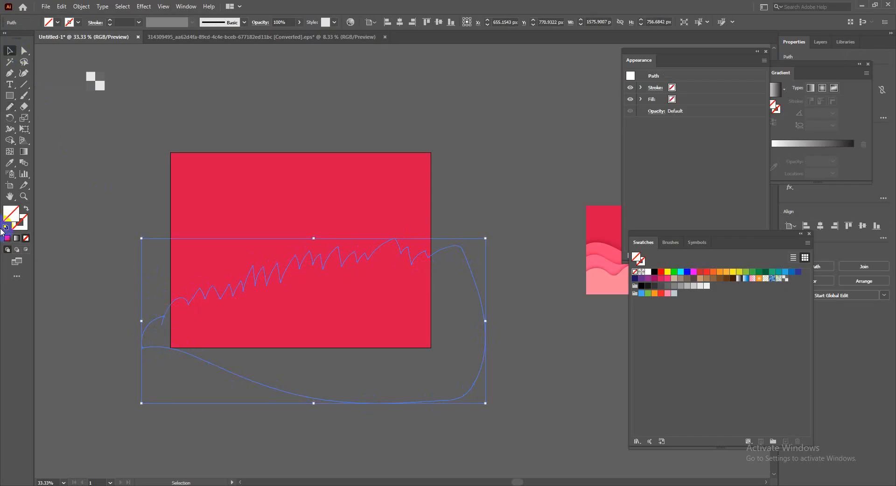
pyautogui.click(11, 164)
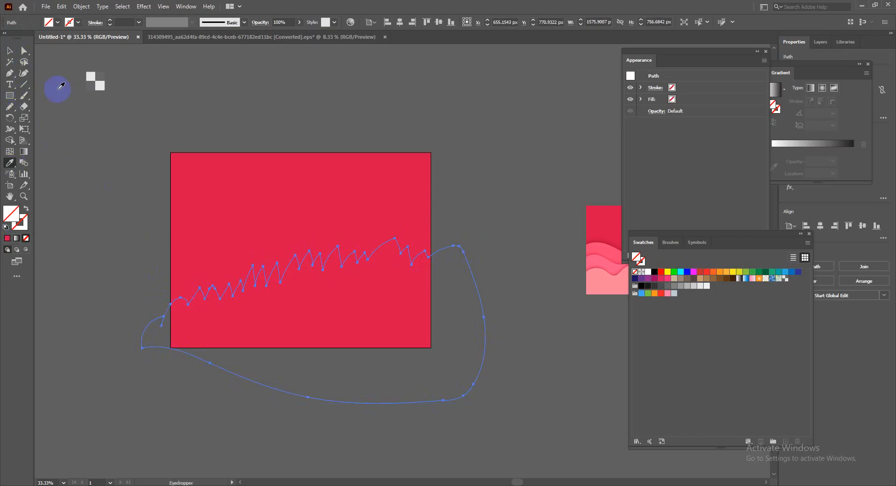
pyautogui.click(89, 76)
pyautogui.press('v')
pyautogui.click(332, 290)
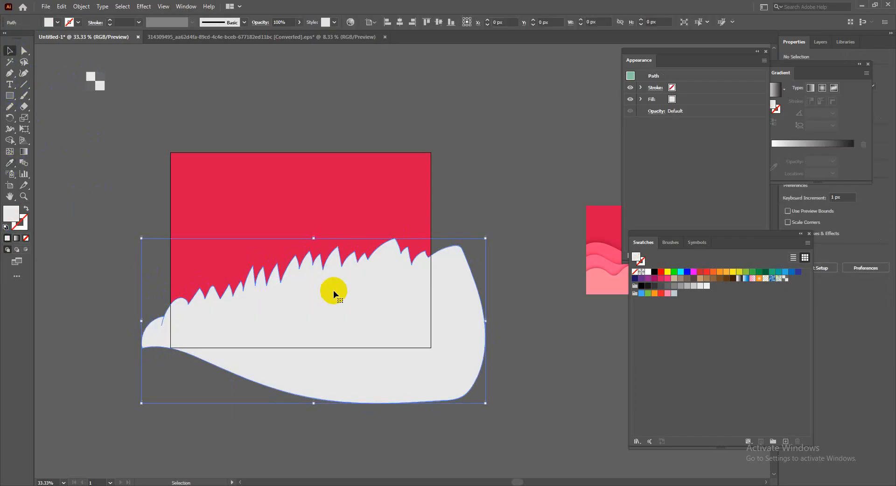
pyautogui.moveTo(475, 313); pyautogui.dragTo(467, 321)
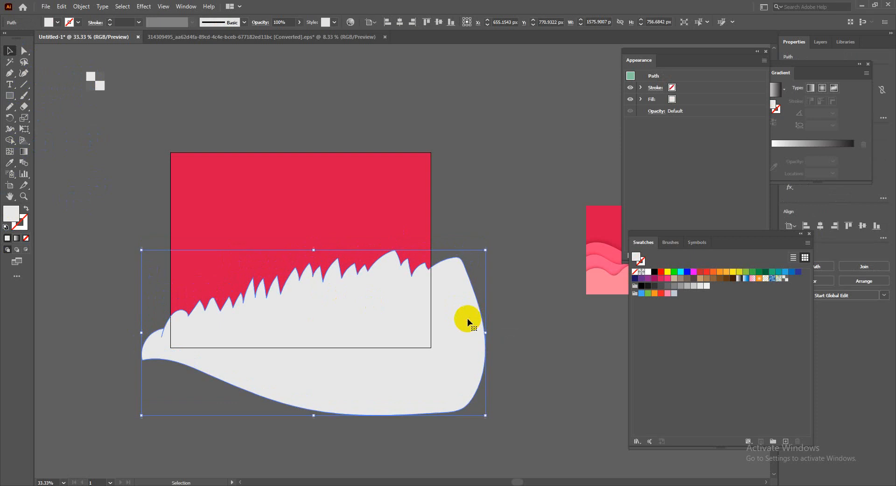
# - Set the Pencil tool's fidelity fully to Smooth
pyautogui.rightClick(9, 107)
pyautogui.click(509, 294)
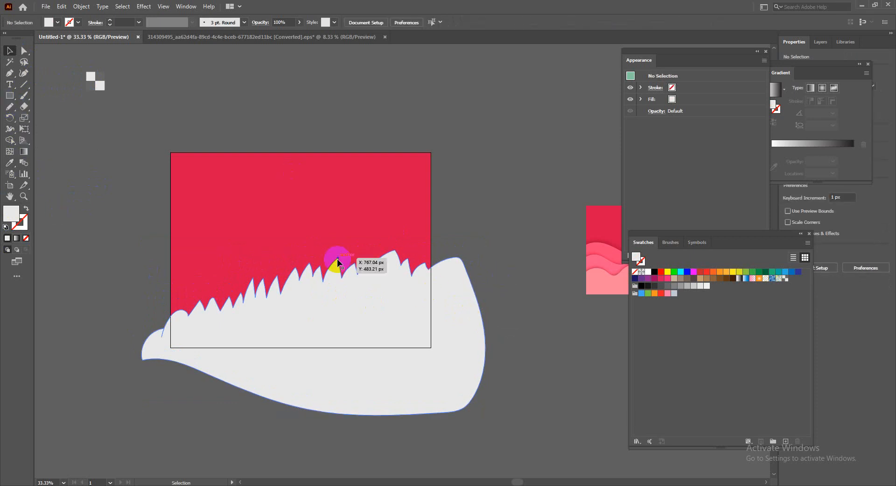
pyautogui.scroll(2, 327, 270)
pyautogui.scroll(-2, 371, 260)
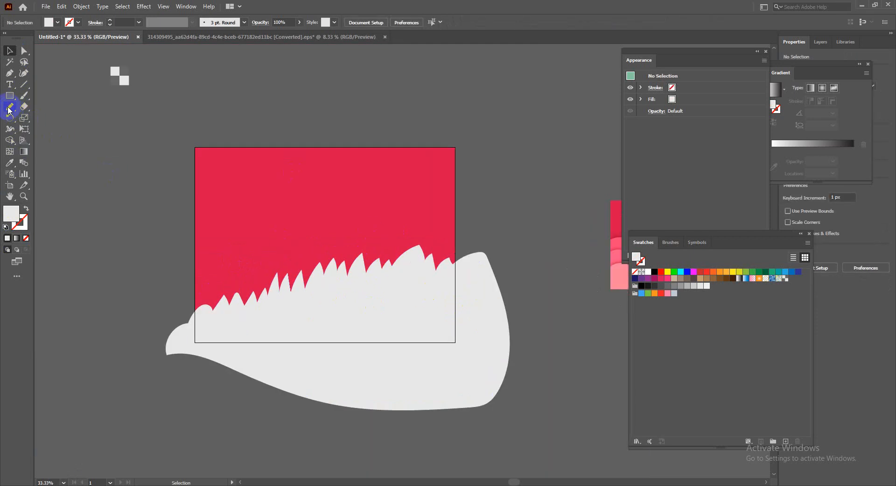
pyautogui.rightClick(9, 110)
pyautogui.click(46, 122)
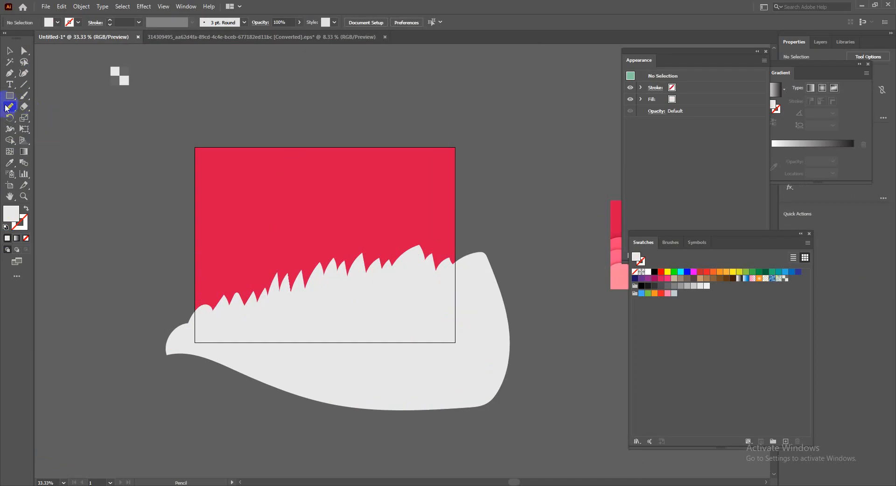
pyautogui.doubleClick(9, 107)
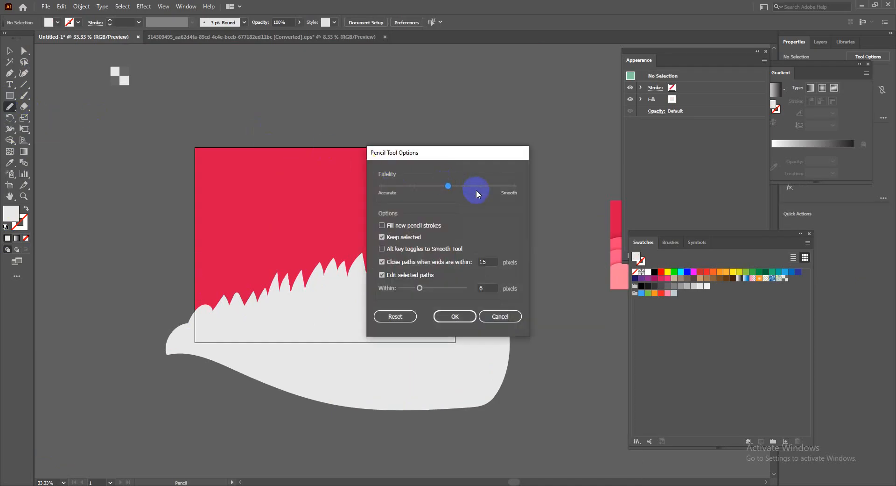
pyautogui.moveTo(448, 186); pyautogui.dragTo(519, 197)
pyautogui.click(467, 321)
# - Draw a closed freehand test shape about 1465 by 540 px with the Pencil tool across the red rectangle's upper part
pyautogui.moveTo(181, 216)
pyautogui.mouseDown()
pyautogui.moveTo(214, 162)
pyautogui.moveTo(260, 145)
pyautogui.moveTo(278, 170)
pyautogui.moveTo(359, 183)
pyautogui.moveTo(401, 175)
pyautogui.moveTo(437, 187)
pyautogui.moveTo(448, 220)
pyautogui.moveTo(495, 163)
pyautogui.mouseUp()
pyautogui.moveTo(474, 219)
pyautogui.mouseDown()
pyautogui.moveTo(411, 235)
pyautogui.moveTo(190, 247)
pyautogui.moveTo(181, 217)
pyautogui.mouseUp()
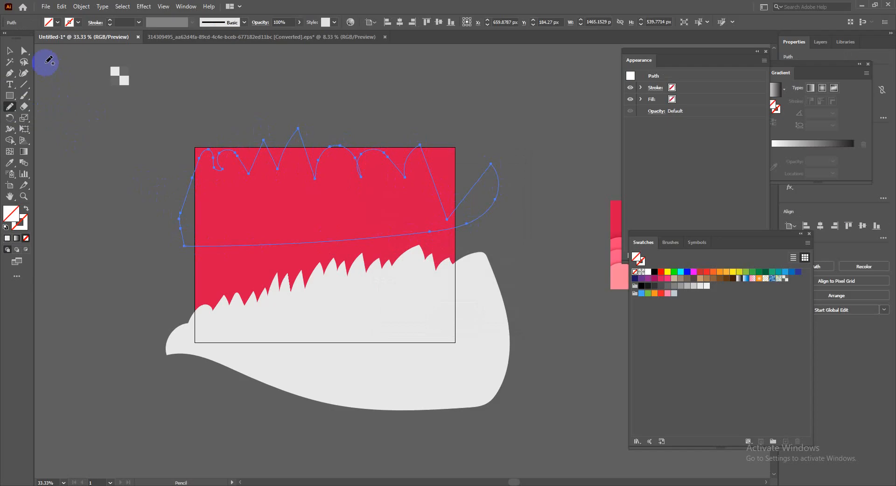
pyautogui.click(10, 51)
pyautogui.click(262, 111)
pyautogui.scroll(1, 292, 111)
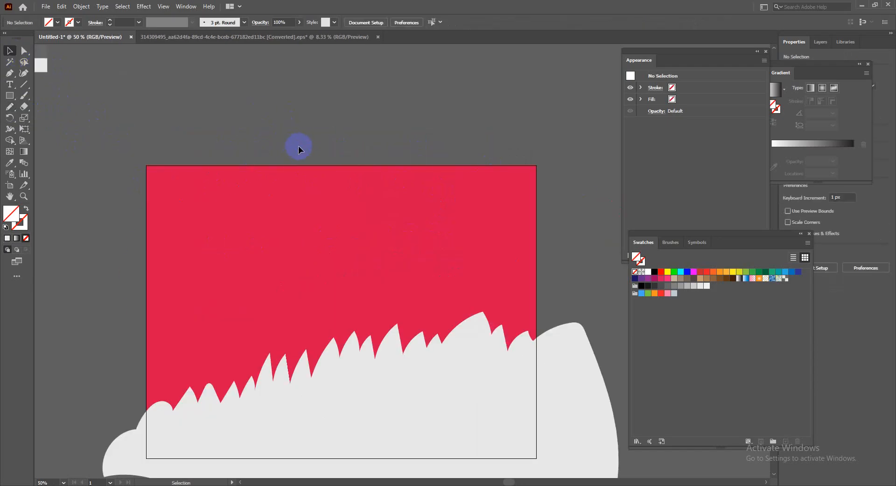
pyautogui.click(298, 146)
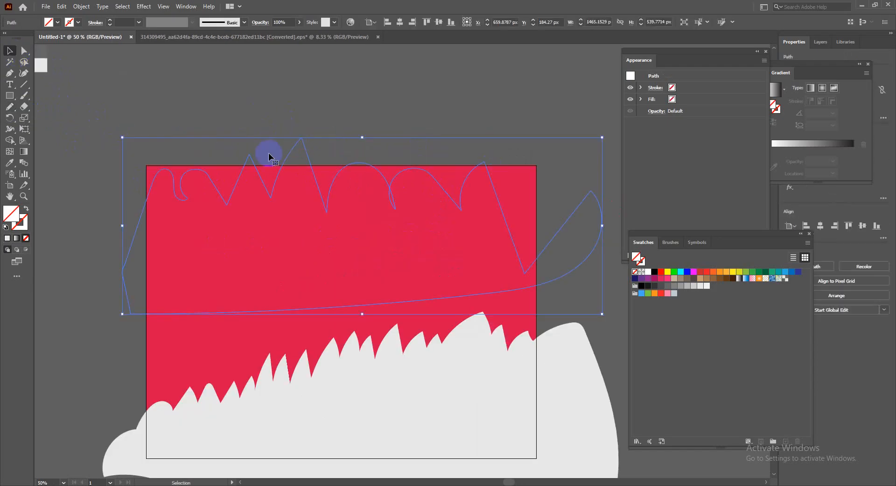
# - Fill the freehand test shape with the dark grey sampled from the checkerboard tile
pyautogui.click(9, 162)
pyautogui.click(50, 53)
pyautogui.press('v')
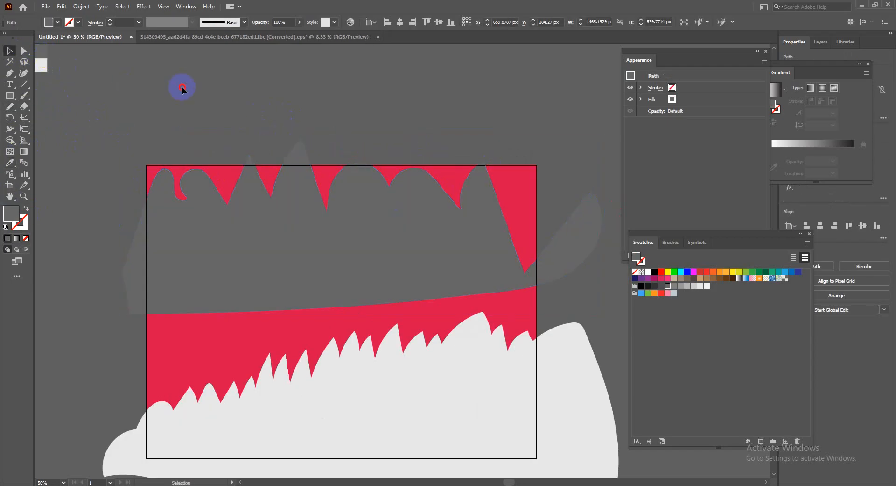
pyautogui.click(203, 86)
# - Set the Pencil tool's fidelity fully to Accurate
pyautogui.moveTo(267, 98); pyautogui.dragTo(133, 152)
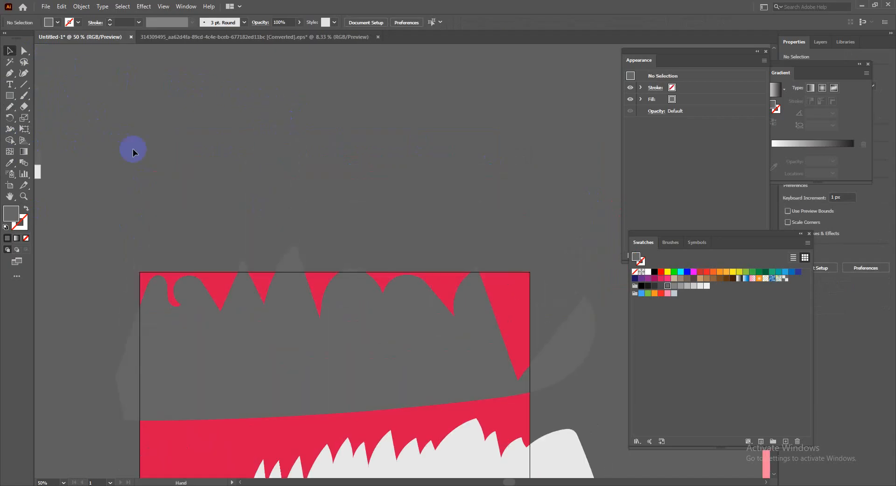
pyautogui.doubleClick(9, 107)
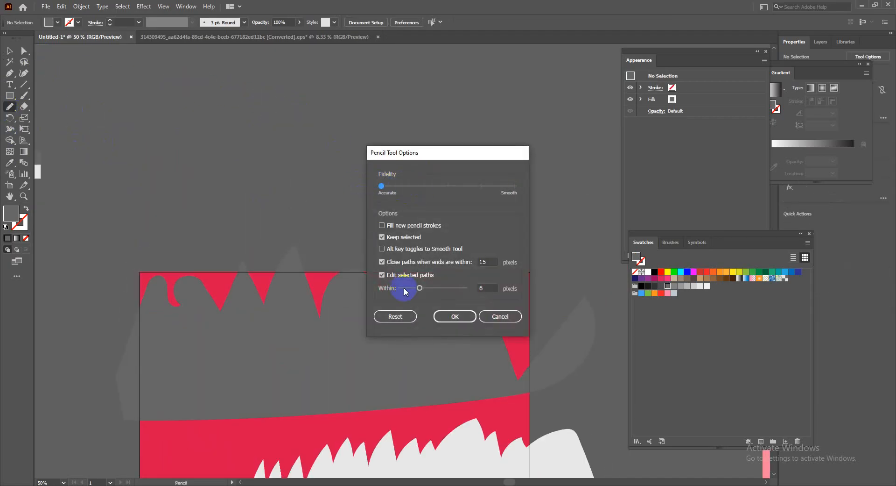
pyautogui.click(455, 316)
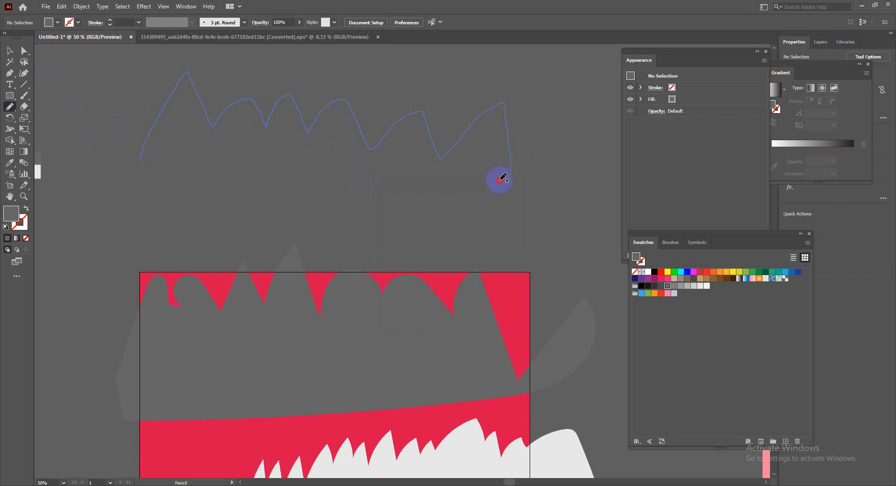
# - Draw a closed jagged test shape about 1133 by 348 px above the artboard and delete both test shapes
pyautogui.moveTo(142, 156); pyautogui.dragTo(140, 159)
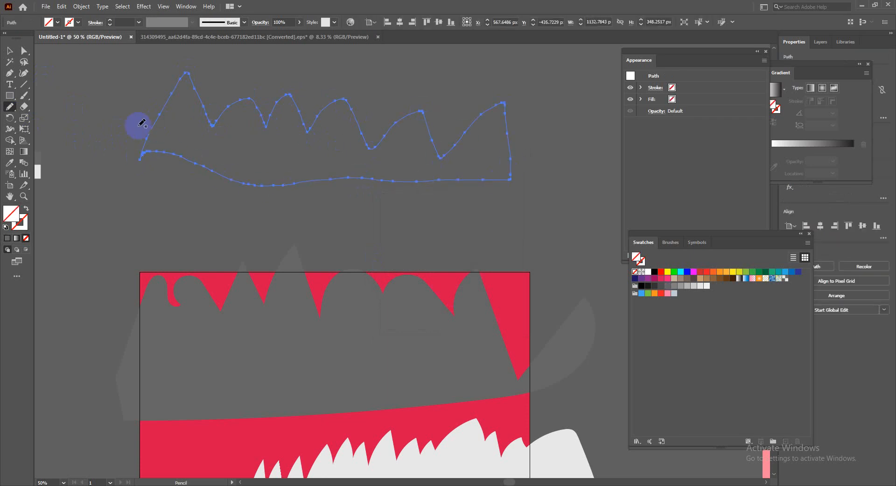
pyautogui.click(9, 53)
pyautogui.click(303, 125)
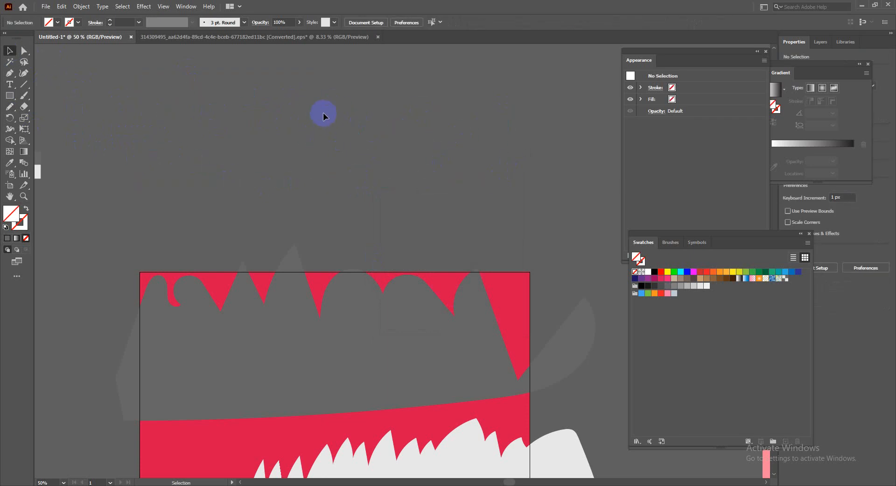
pyautogui.click(360, 147)
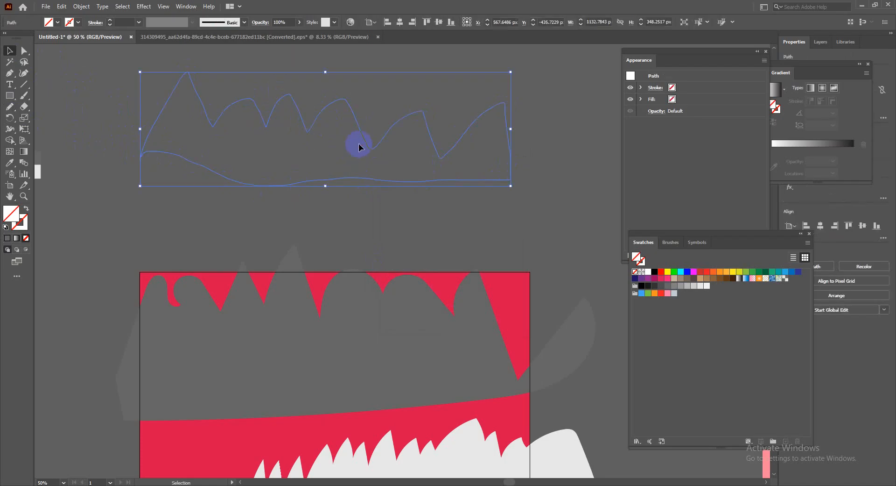
pyautogui.scroll(-2, 380, 174)
pyautogui.press('Delete')
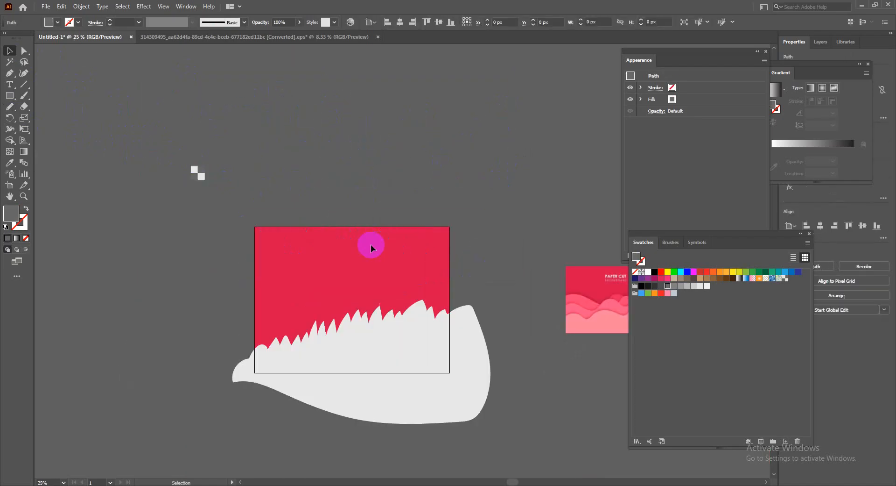
# - Rotate the light grey torn shape slightly clockwise and reposition it over the lower part of the red rectangle
pyautogui.click(332, 355)
pyautogui.moveTo(386, 350); pyautogui.dragTo(372, 269)
pyautogui.moveTo(482, 277)
pyautogui.mouseDown()
pyautogui.moveTo(418, 324)
pyautogui.moveTo(480, 310)
pyautogui.mouseUp()
pyautogui.scroll(1, 480, 310)
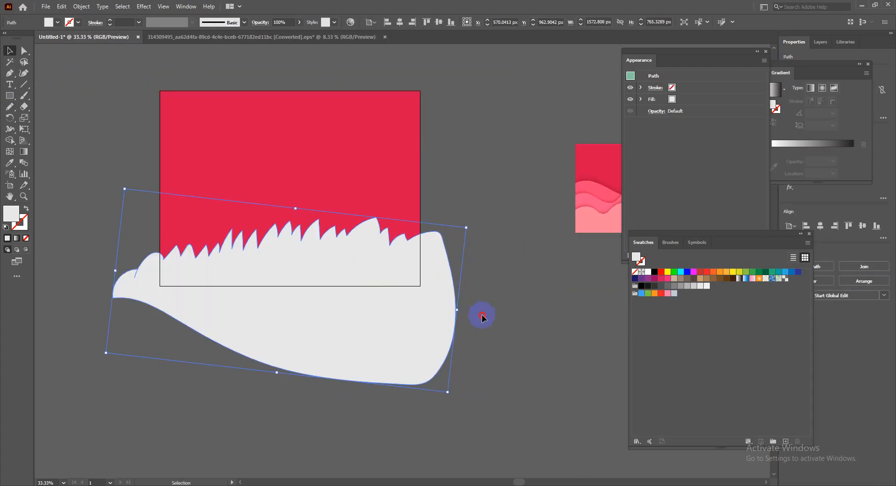
# - Duplicate the torn shape behind the original and stretch the copy upward to about 804 px high, beyond the front torn edge
pyautogui.press('a')
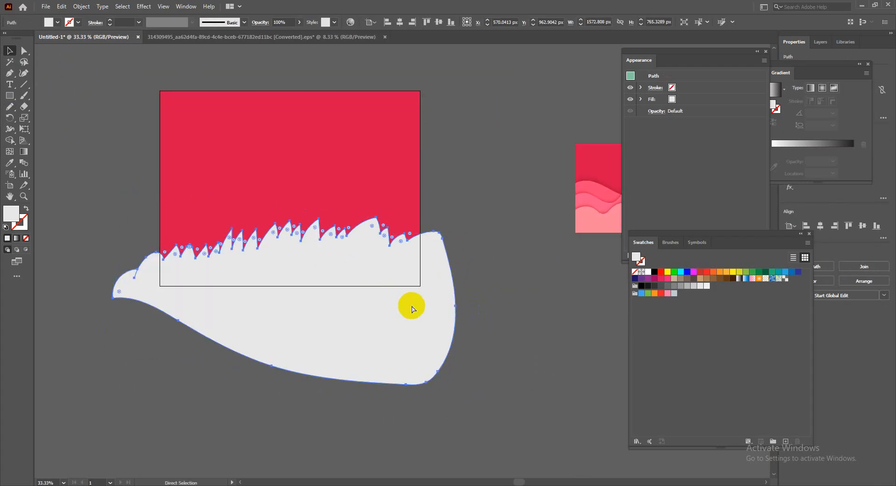
pyautogui.press('v')
pyautogui.click(332, 230)
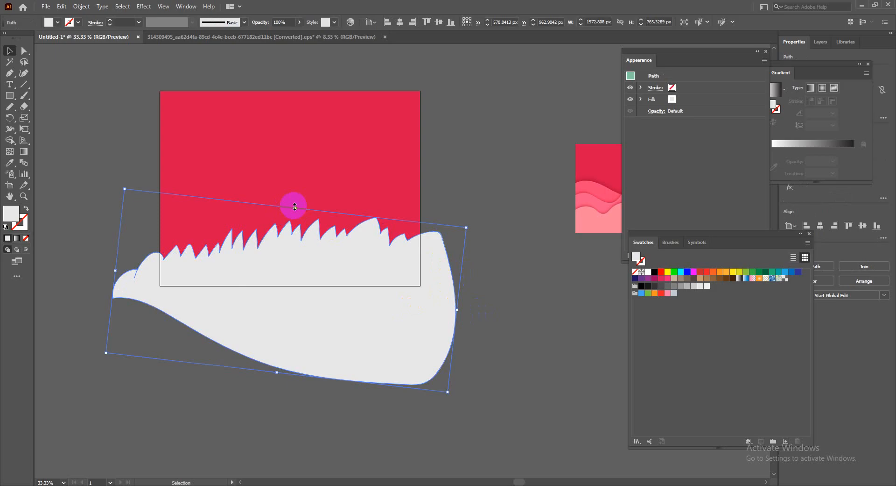
pyautogui.moveTo(295, 207); pyautogui.dragTo(299, 201)
# - Try the checkerboard pattern swatch as the front torn shape's fill, and undo it
pyautogui.click(410, 321)
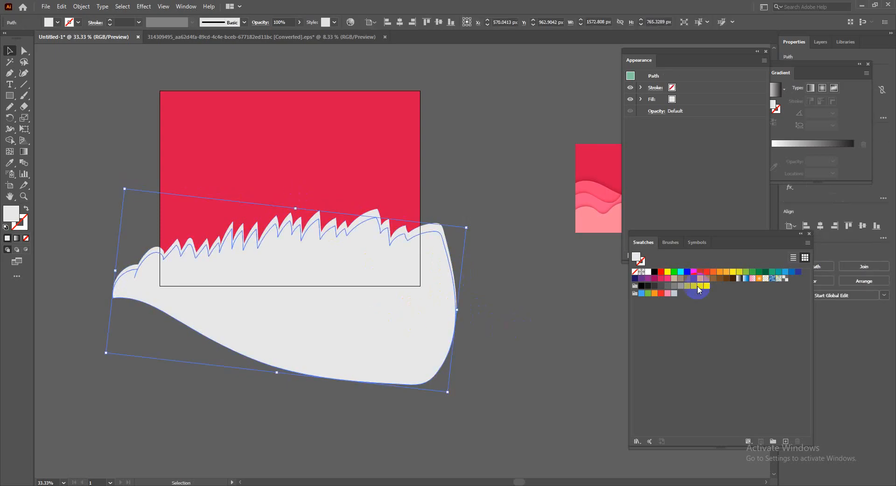
pyautogui.click(785, 278)
pyautogui.click(538, 310)
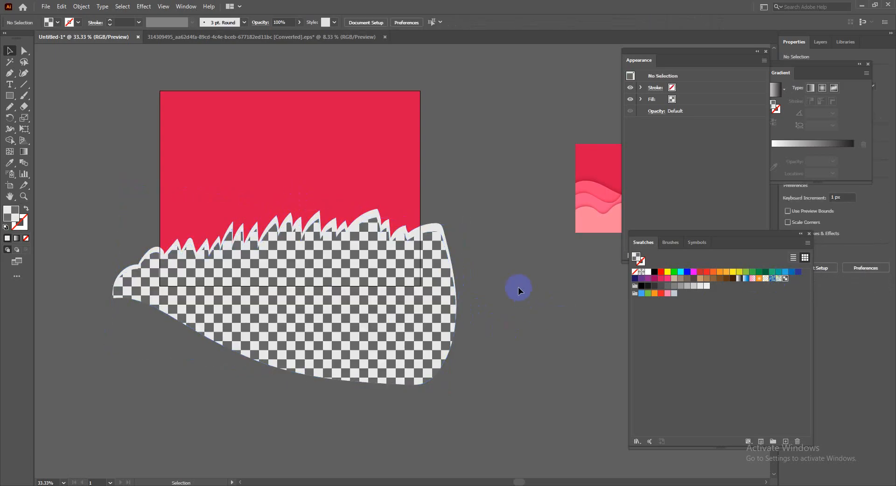
pyautogui.click(374, 304)
pyautogui.hotkey('ctrl', 'z')
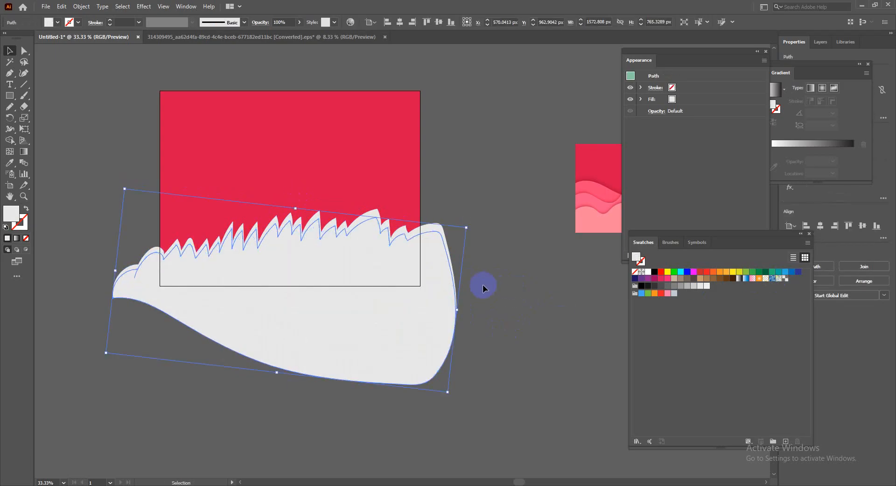
# - Fill the taller torn copy at the back with the checkerboard pattern swatch
pyautogui.moveTo(370, 220); pyautogui.dragTo(370, 208)
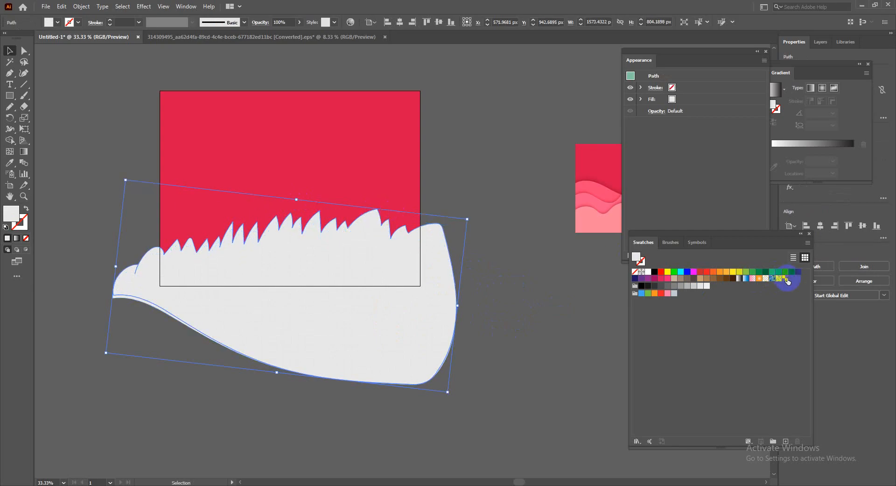
pyautogui.click(542, 299)
pyautogui.click(380, 308)
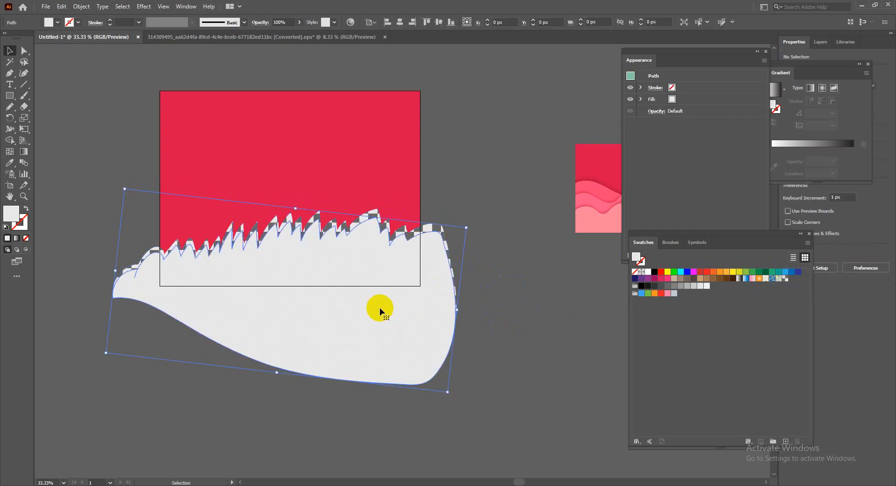
pyautogui.click(490, 280)
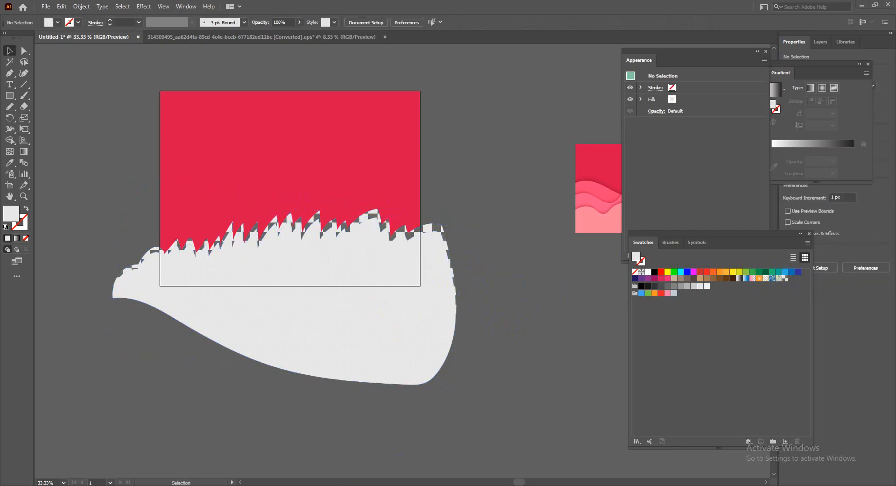
# - Copy the torn-paper reference image from the browser's search results and paste it into the Illustrator document
pyautogui.hotkey('alt', 'Tab')
pyautogui.rightClick(619, 206)
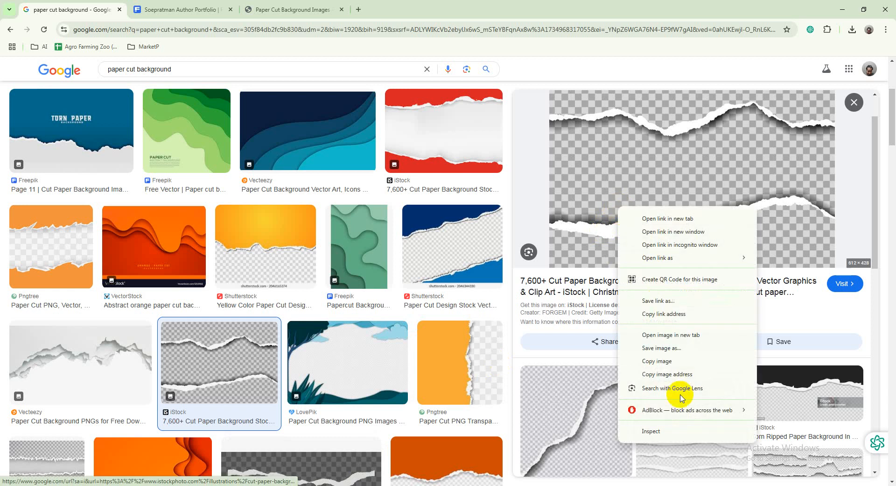
pyautogui.click(654, 361)
pyautogui.click(203, 481)
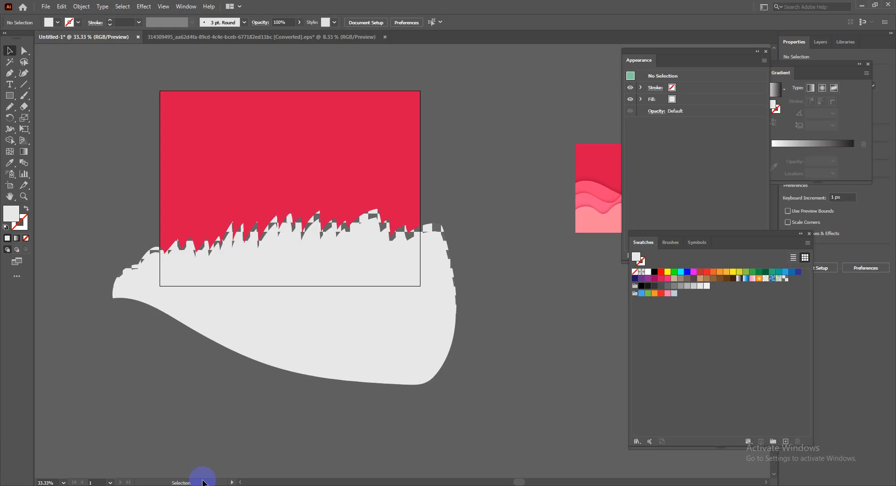
pyautogui.hotkey('ctrl', 'v')
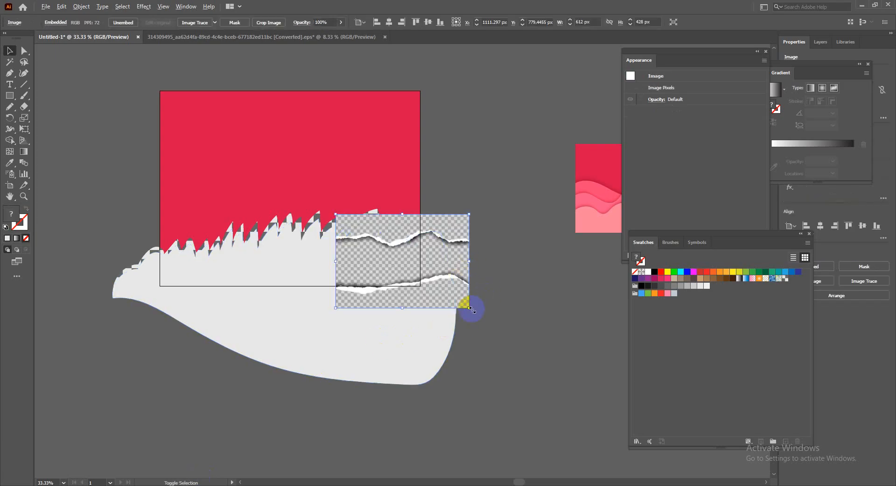
# - Enlarge the pasted reference image to about twice its size and place it below the artboard
pyautogui.moveTo(470, 308); pyautogui.dragTo(536, 380)
pyautogui.moveTo(456, 324); pyautogui.dragTo(245, 353)
pyautogui.click(525, 402)
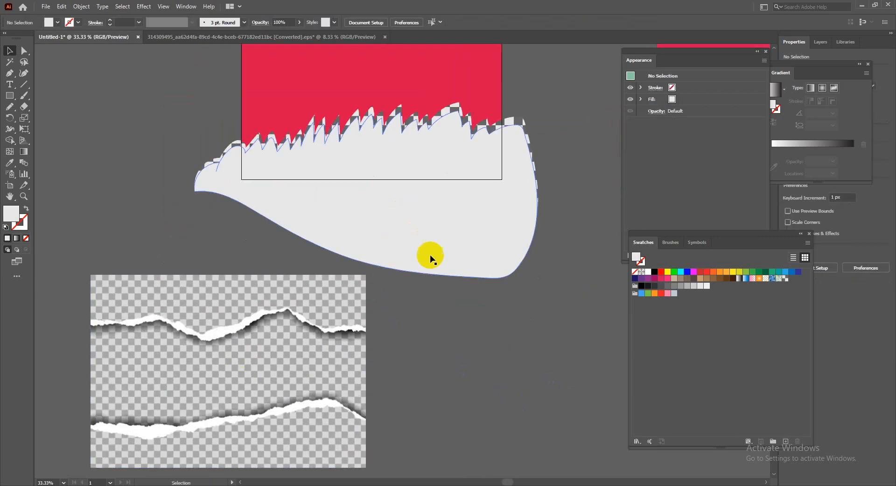
# - Fill the front torn shape with the checkerboard pattern swatch and reduce its opacity to 8%
pyautogui.click(430, 267)
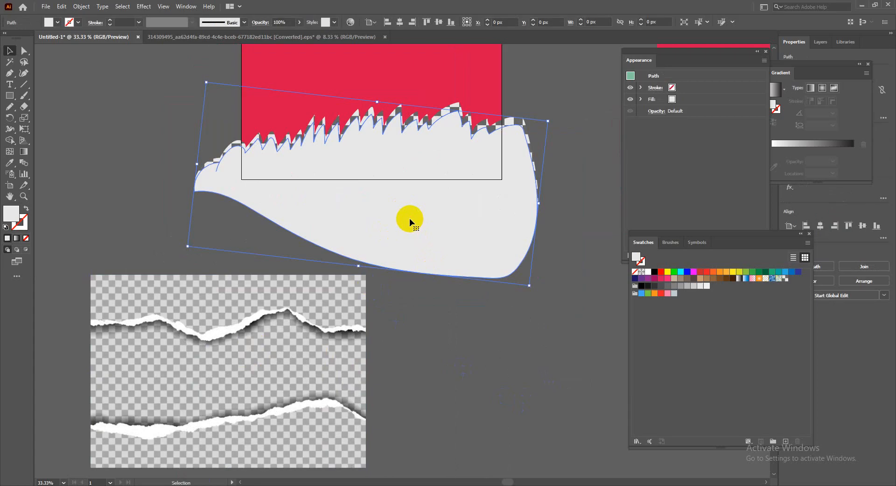
pyautogui.click(785, 279)
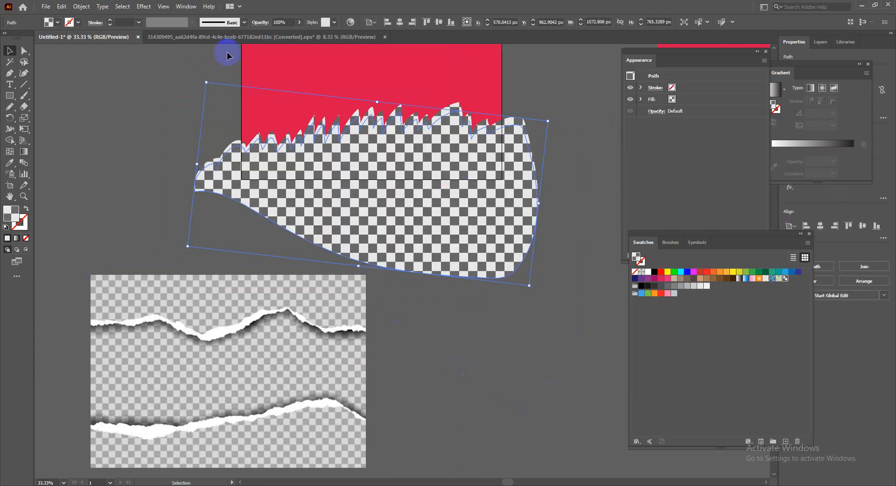
pyautogui.click(298, 23)
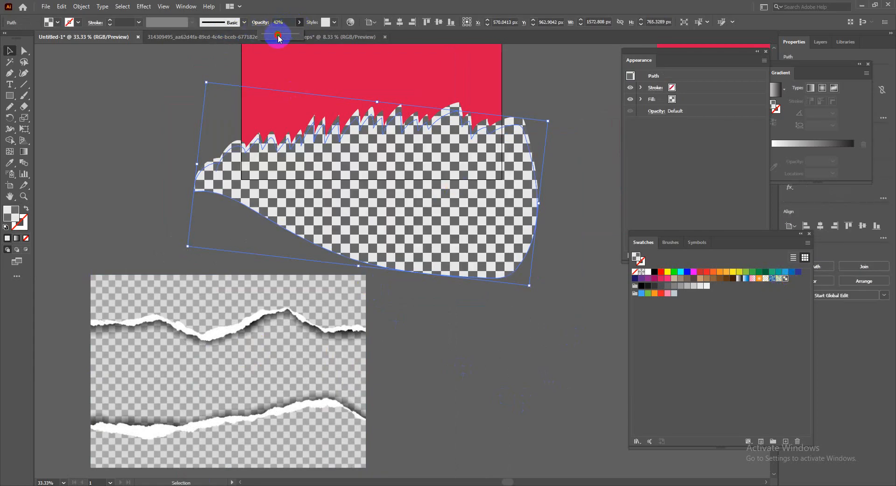
pyautogui.moveTo(279, 37); pyautogui.dragTo(266, 33)
# - Delete the taller checkerboard torn copy behind the front shape
pyautogui.click(281, 109)
pyautogui.click(312, 116)
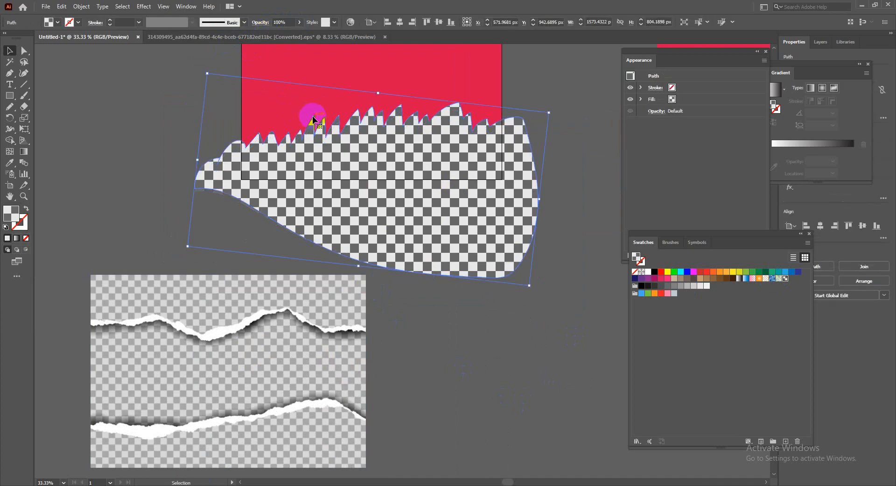
pyautogui.press('Delete')
# - Raise the remaining checkerboard torn shape's opacity to 40%
pyautogui.click(407, 218)
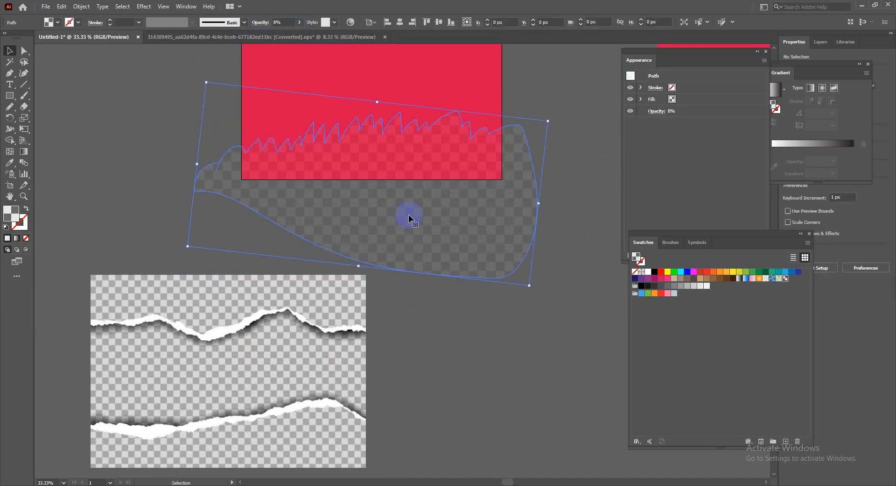
pyautogui.click(301, 74)
pyautogui.click(360, 167)
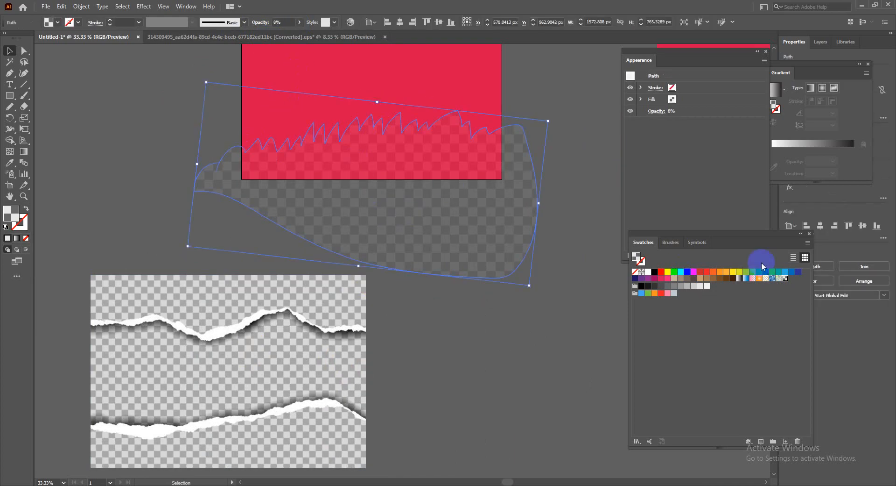
pyautogui.click(299, 23)
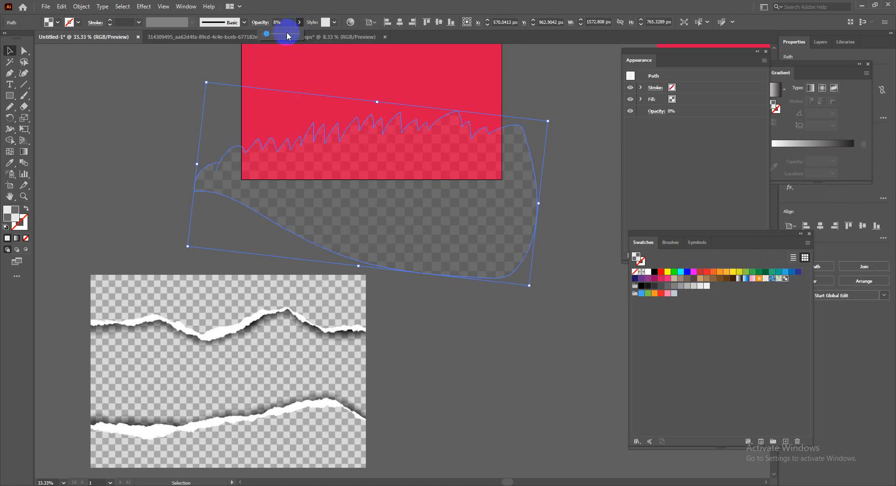
pyautogui.moveTo(277, 37); pyautogui.dragTo(277, 35)
pyautogui.click(282, 22)
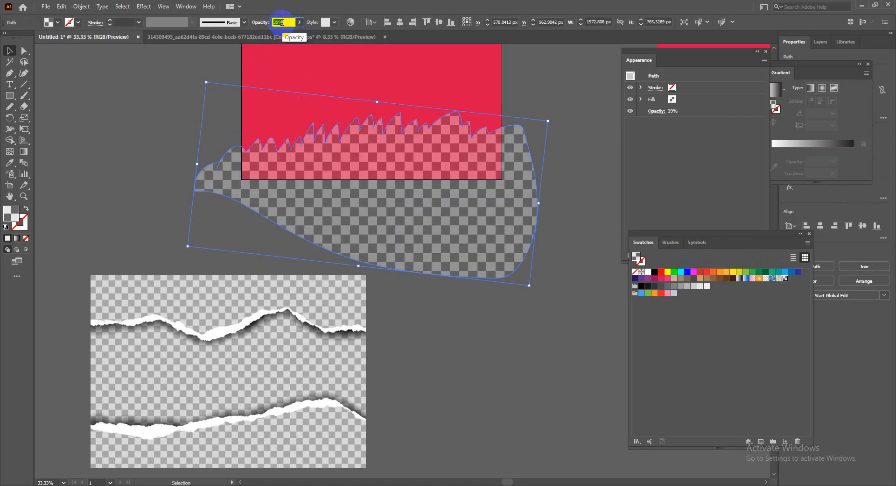
pyautogui.click(168, 112)
# - Draw a closed freehand outline about 1765 by 1014 px around the checkerboard torn shape with the Pencil tool
pyautogui.scroll(1, 168, 112)
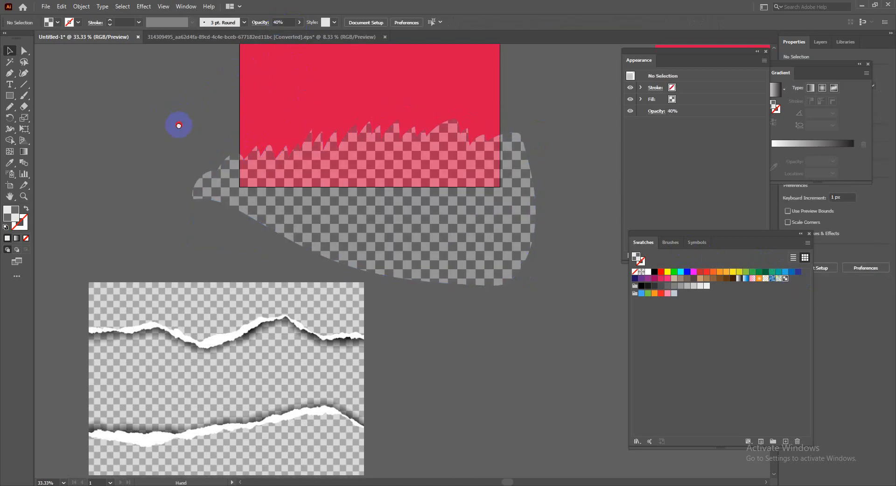
pyautogui.click(10, 109)
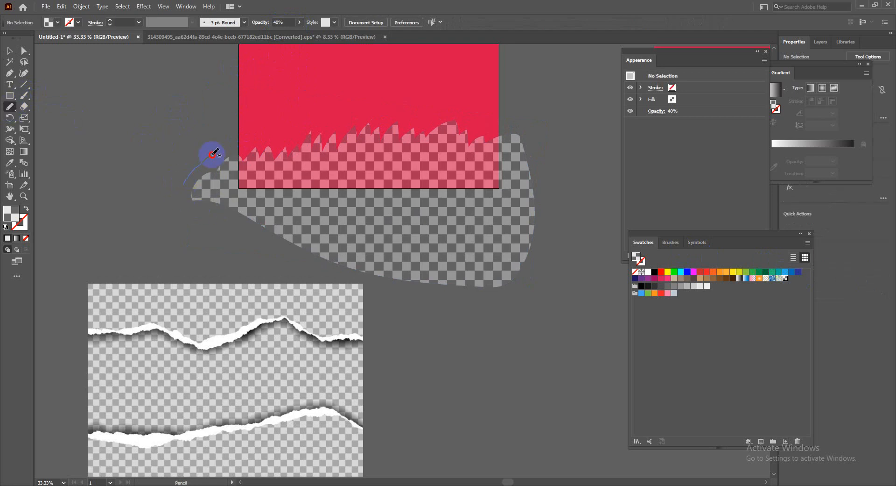
pyautogui.moveTo(213, 155)
pyautogui.mouseDown()
pyautogui.moveTo(349, 117)
pyautogui.moveTo(502, 98)
pyautogui.moveTo(534, 141)
pyautogui.moveTo(568, 291)
pyautogui.mouseUp()
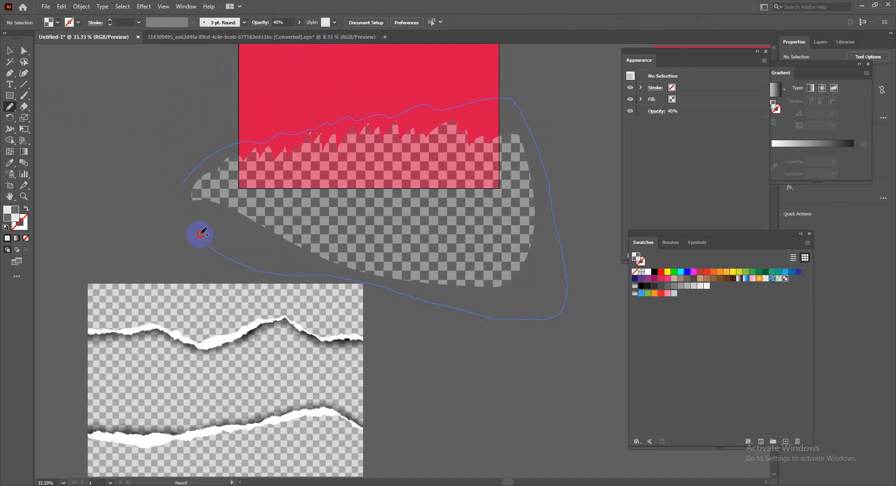
pyautogui.moveTo(185, 192); pyautogui.dragTo(186, 190)
# - Fill the freehand shape with white sampled from the reference image's torn edge and send it behind the checkerboard shape
pyautogui.click(9, 51)
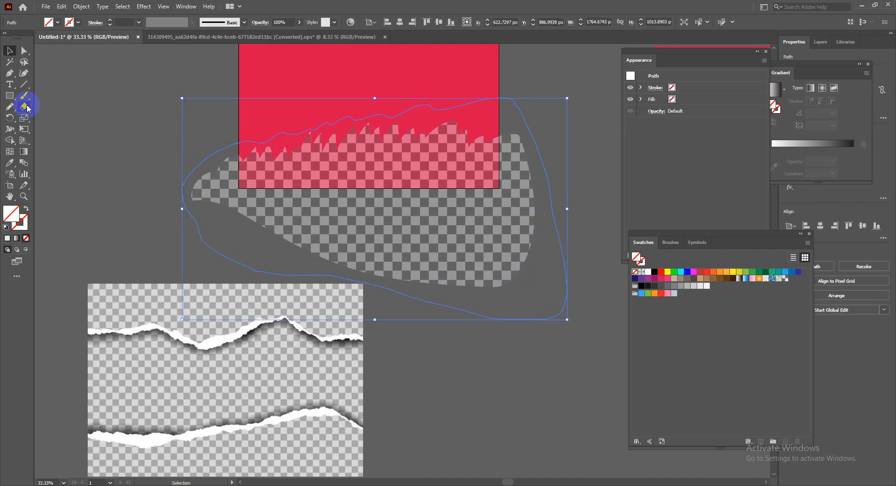
pyautogui.click(211, 339)
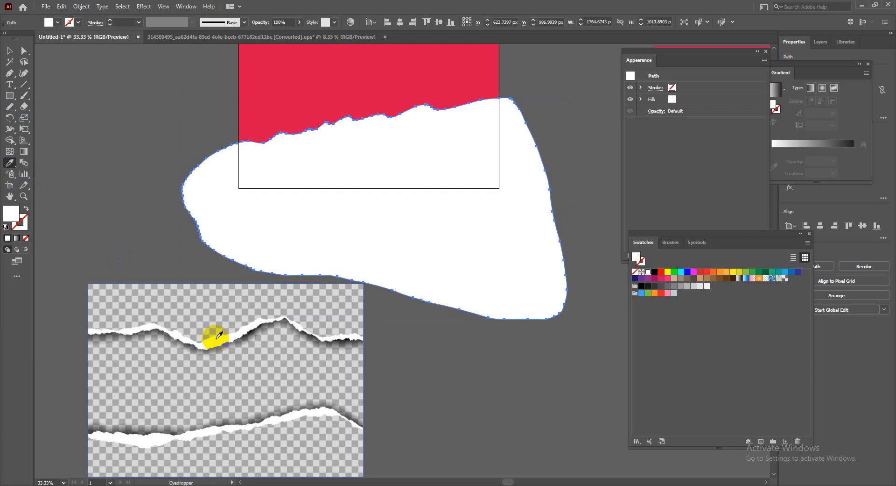
pyautogui.press('a')
pyautogui.hotkey('ctrl', '[')
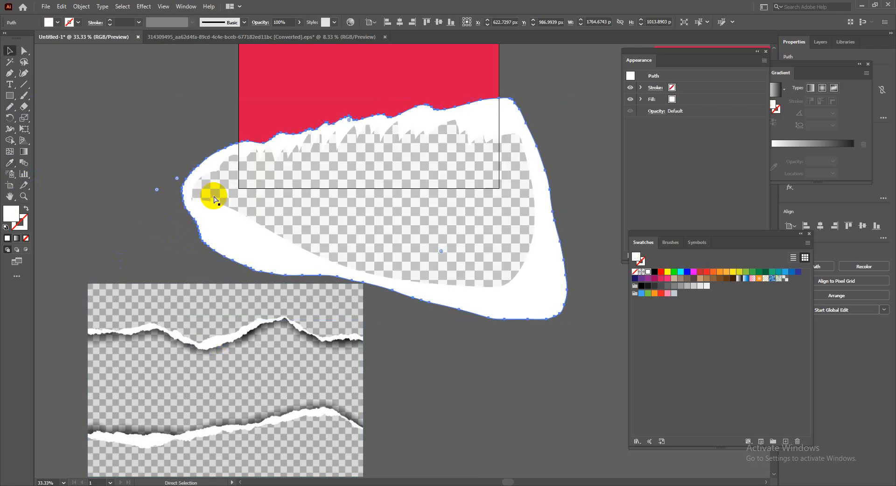
pyautogui.click(201, 190)
pyautogui.click(138, 203)
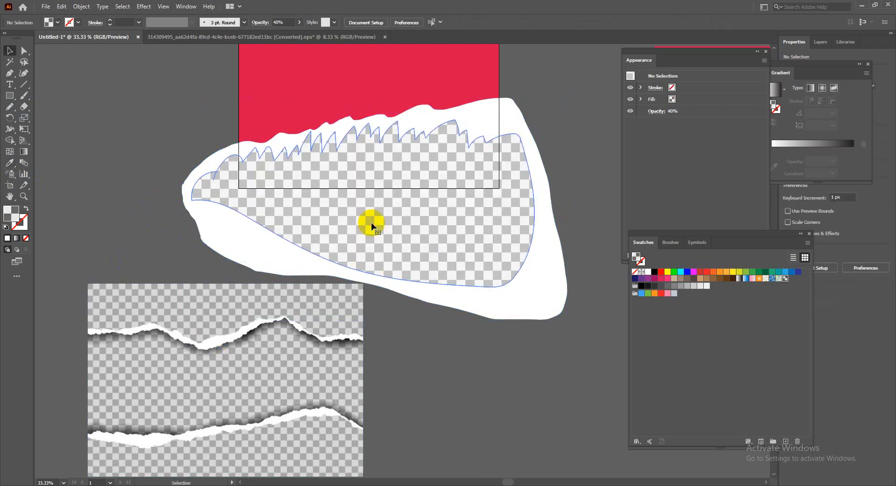
# - Replace the torn shape's checkerboard fill with an orange swatch
pyautogui.click(371, 222)
pyautogui.click(59, 22)
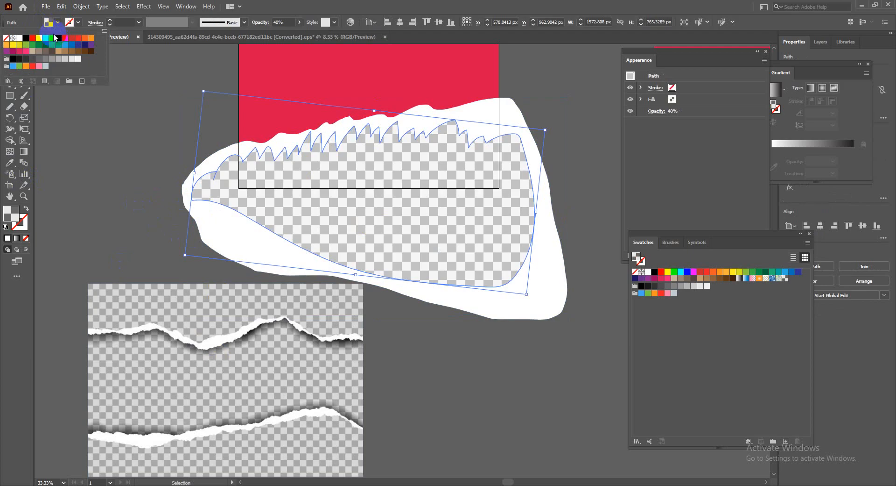
pyautogui.click(52, 38)
pyautogui.click(84, 37)
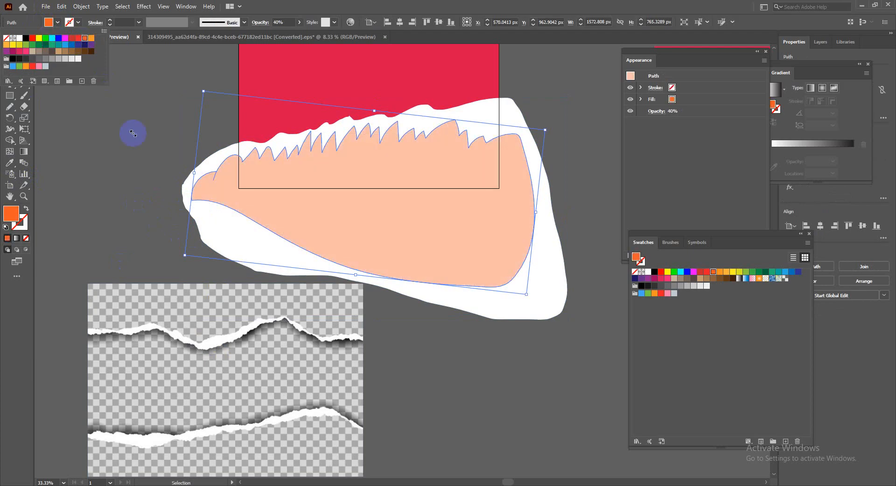
pyautogui.click(134, 171)
pyautogui.click(147, 170)
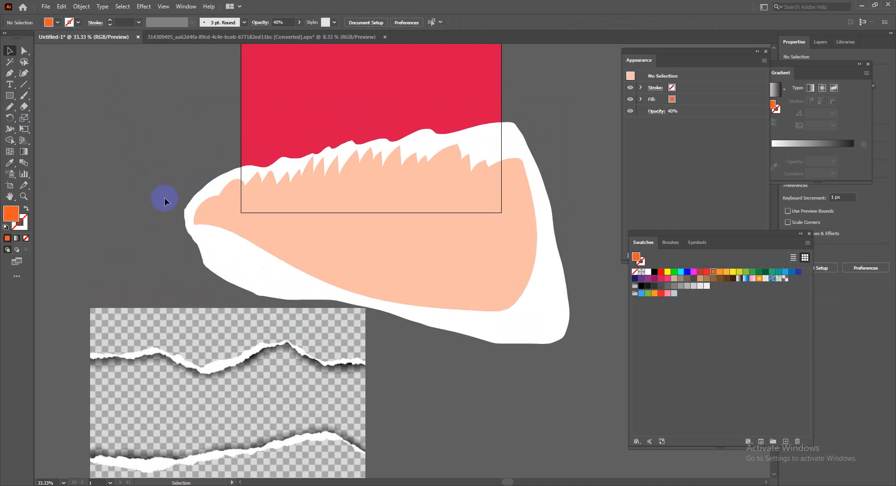
# - Copy the blue Shutterstock torn-paper image from the browser's search results and return to the Illustrator document
pyautogui.scroll(-1, 180, 202)
pyautogui.click(328, 485)
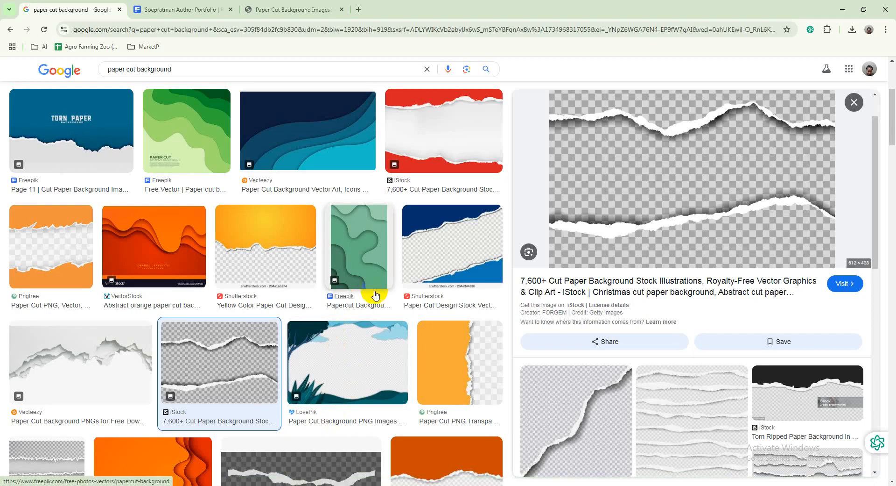
pyautogui.click(452, 244)
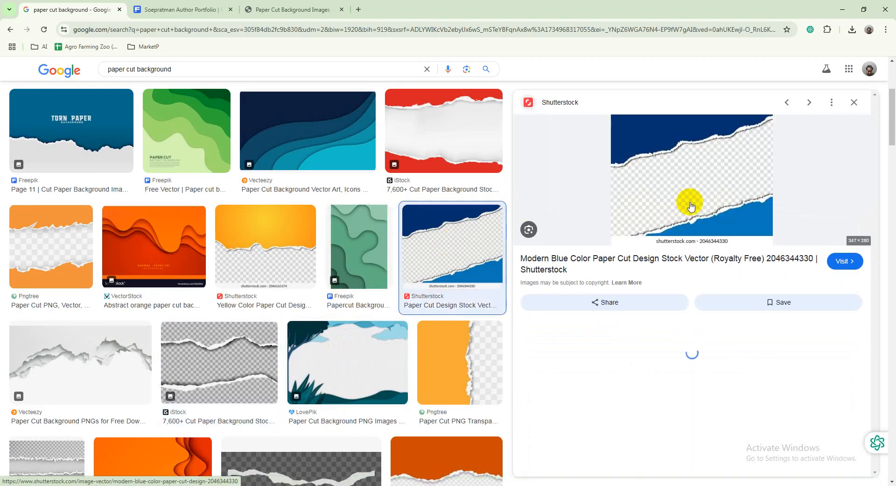
pyautogui.rightClick(682, 185)
pyautogui.click(725, 342)
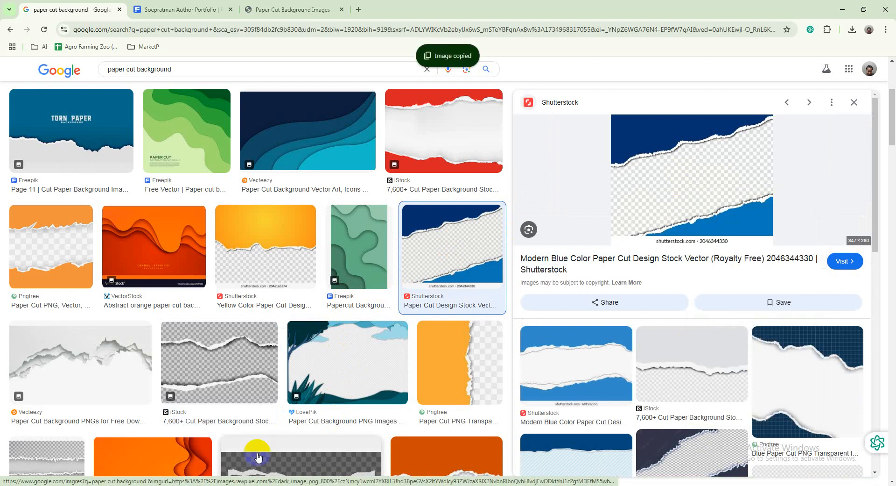
pyautogui.hotkey('alt', 'Tab')
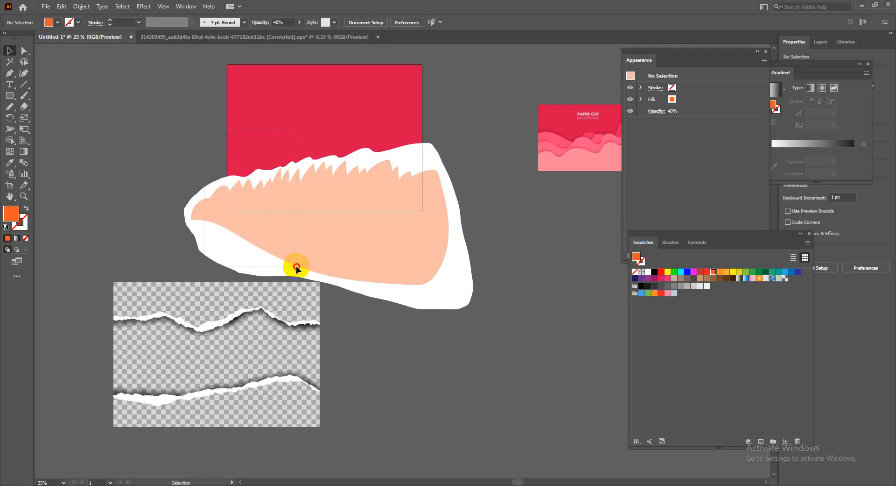
# - Delete the orange and white torn shapes and paste the copied blue reference image into the document
pyautogui.click(318, 245)
pyautogui.press('Delete')
pyautogui.hotkey('ctrl', 'v')
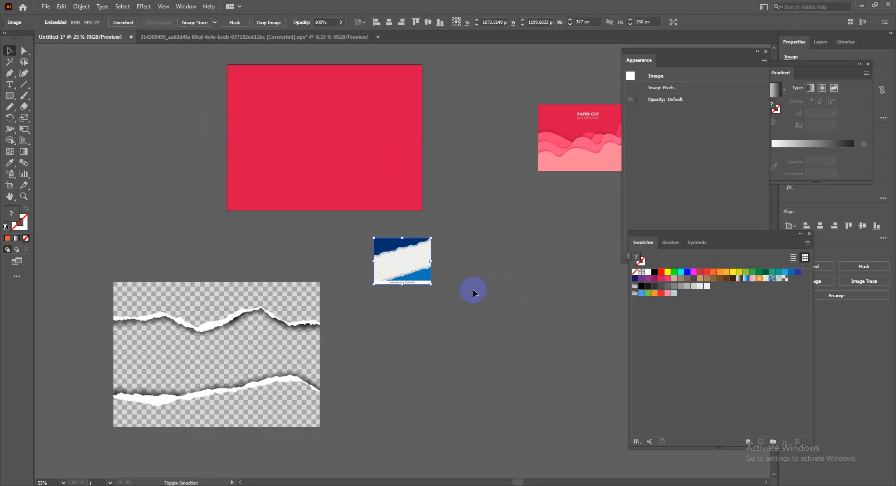
# - Enlarge the pasted blue reference image to about 1876 by 1514 px and place it beside the artboard
pyautogui.moveTo(430, 283); pyautogui.dragTo(556, 385)
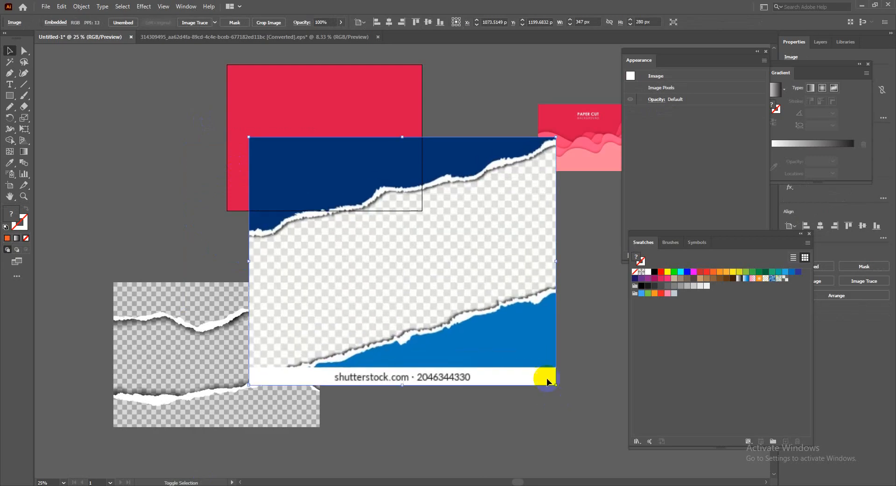
pyautogui.moveTo(400, 232); pyautogui.dragTo(262, 280)
pyautogui.click(475, 180)
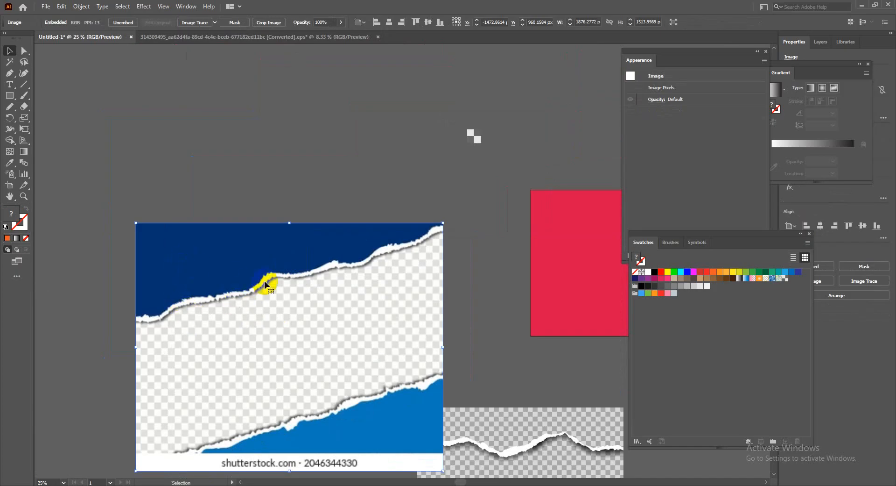
pyautogui.scroll(-1, 376, 287)
pyautogui.moveTo(462, 285); pyautogui.dragTo(324, 262)
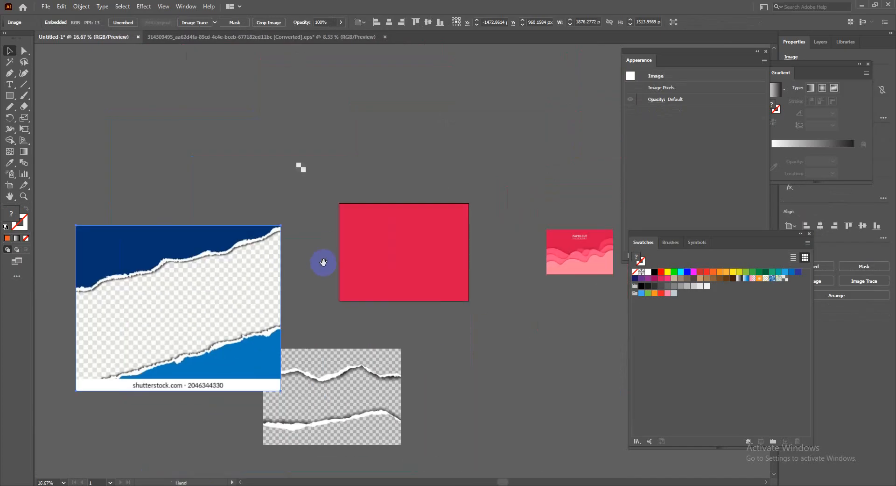
pyautogui.scroll(1, 416, 277)
pyautogui.click(422, 273)
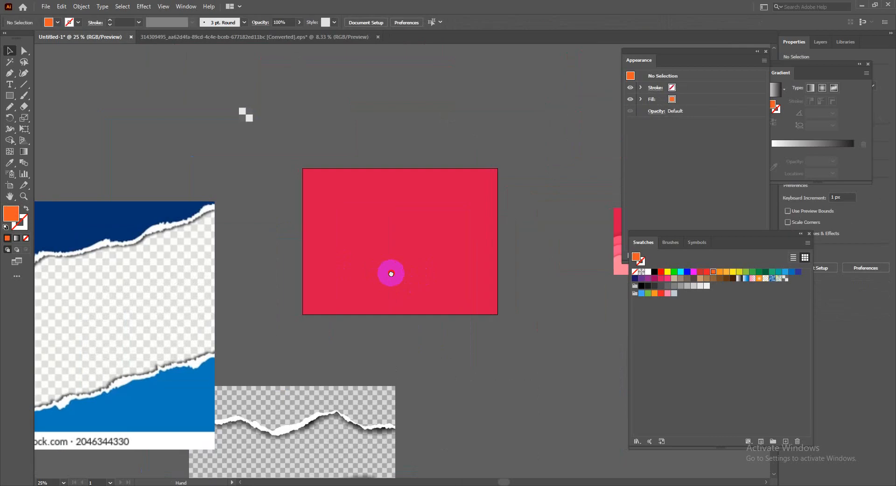
# - Draw a rectangle about 1297 by 505 px over the artboard's upper half and fill it with the reference's dark navy
pyautogui.moveTo(392, 272); pyautogui.dragTo(466, 261)
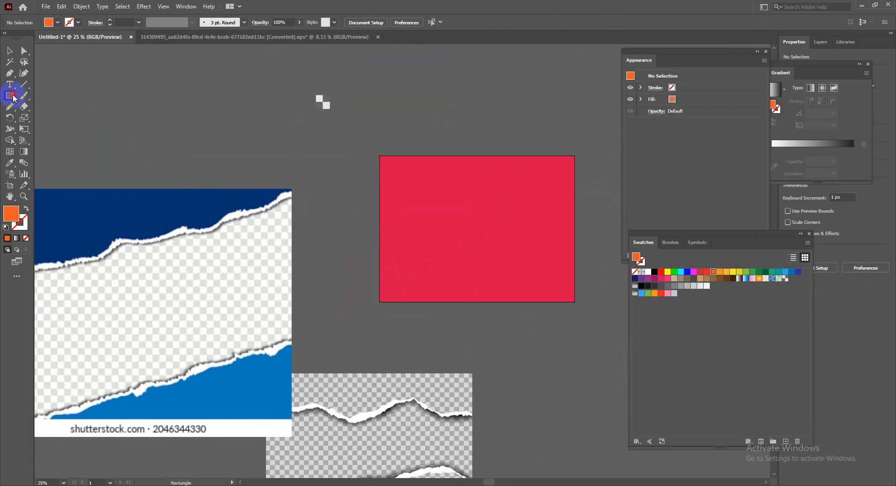
pyautogui.moveTo(369, 143)
pyautogui.mouseDown()
pyautogui.moveTo(484, 225)
pyautogui.moveTo(582, 225)
pyautogui.mouseUp()
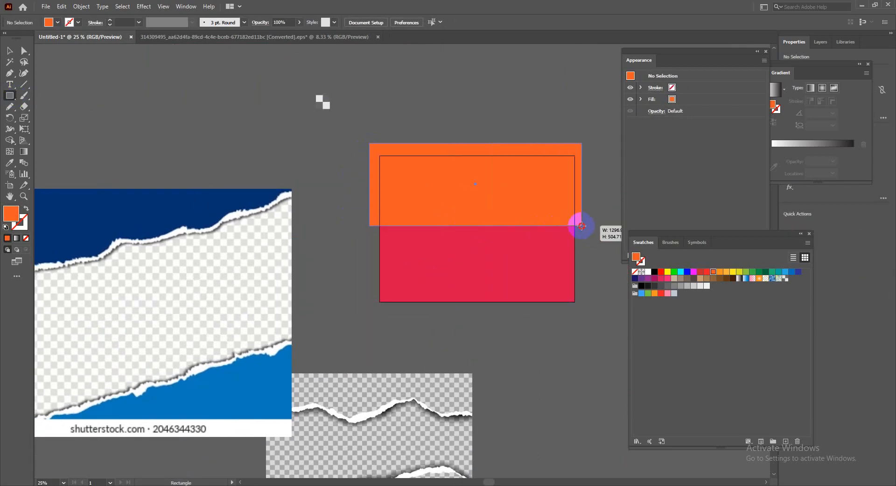
pyautogui.click(9, 166)
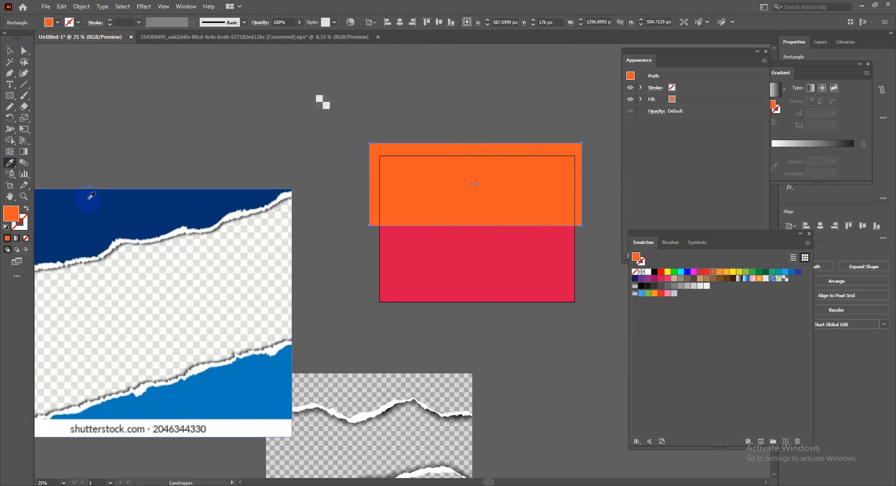
pyautogui.click(93, 196)
# - Try tilting the navy rectangle slightly counterclockwise, and undo the rotation
pyautogui.click(11, 53)
pyautogui.moveTo(501, 185); pyautogui.dragTo(478, 202)
pyautogui.moveTo(562, 196); pyautogui.dragTo(562, 182)
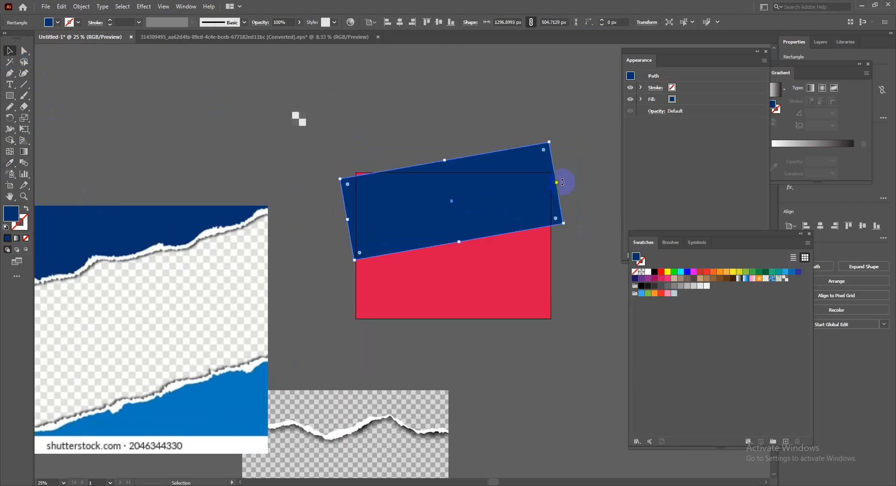
pyautogui.hotkey('ctrl', 'z')
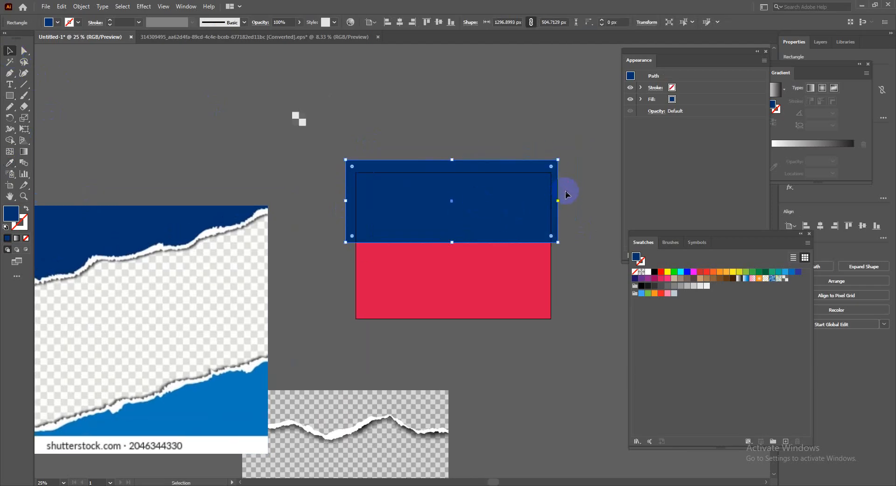
pyautogui.click(145, 8)
pyautogui.moveTo(170, 82)
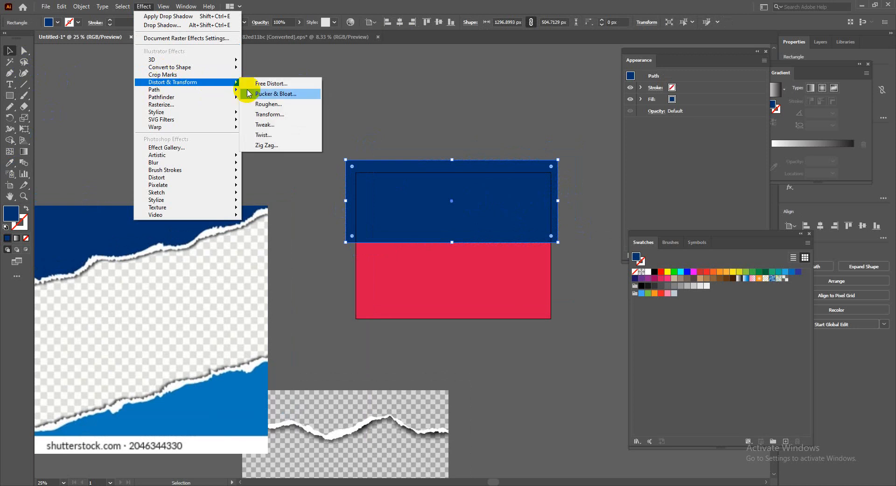
pyautogui.click(271, 146)
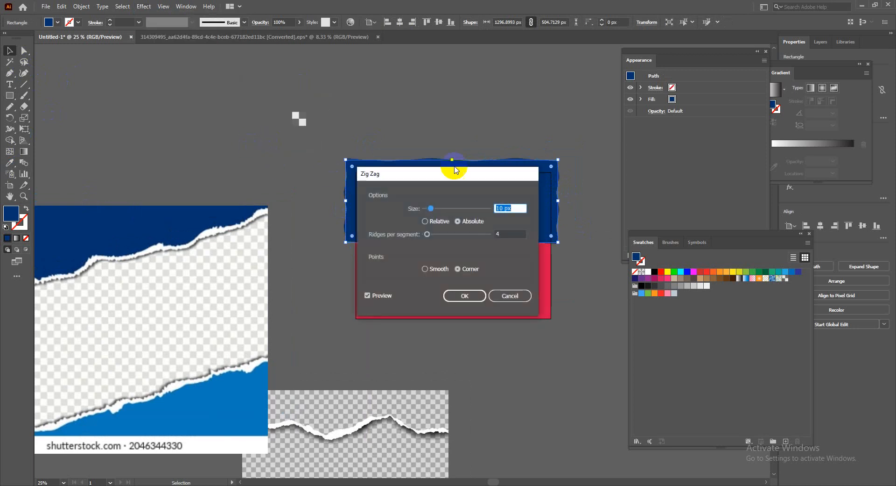
pyautogui.moveTo(450, 170); pyautogui.dragTo(640, 197)
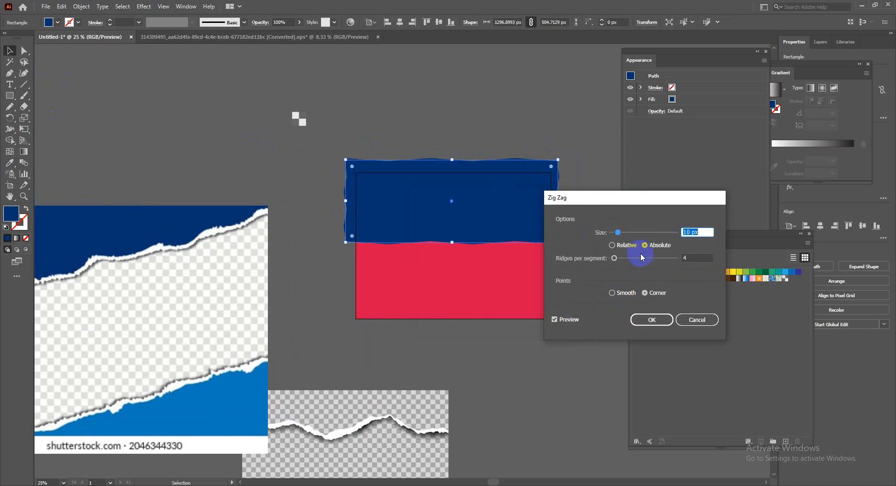
pyautogui.click(646, 232)
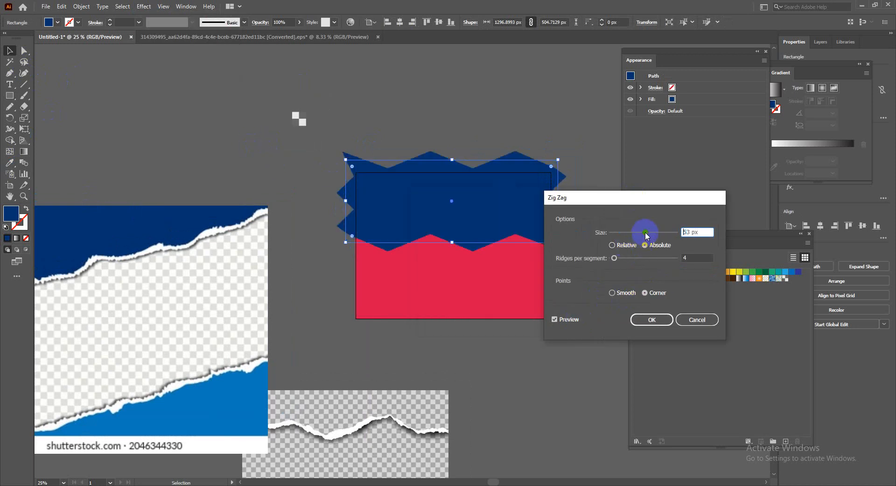
pyautogui.click(626, 246)
pyautogui.click(697, 319)
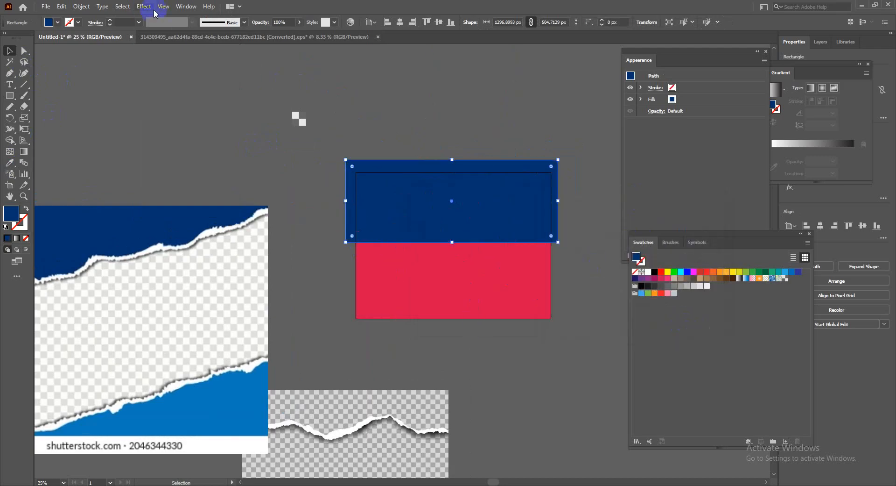
pyautogui.click(144, 6)
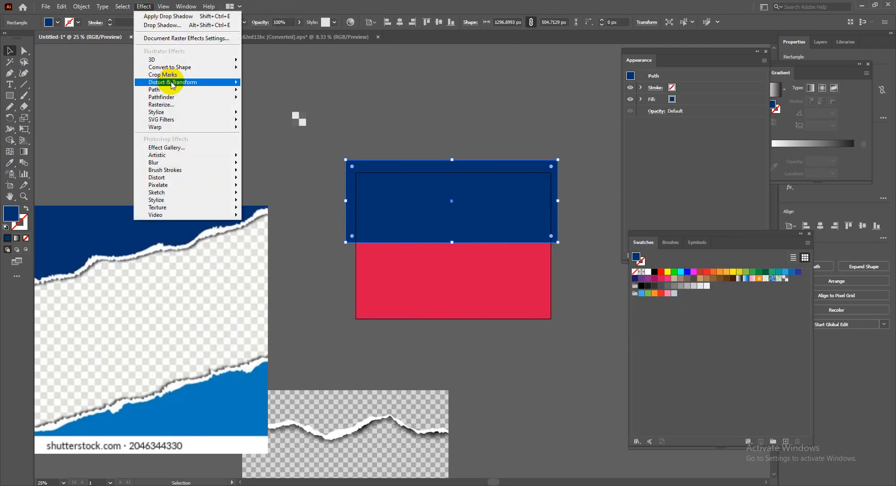
pyautogui.moveTo(171, 82)
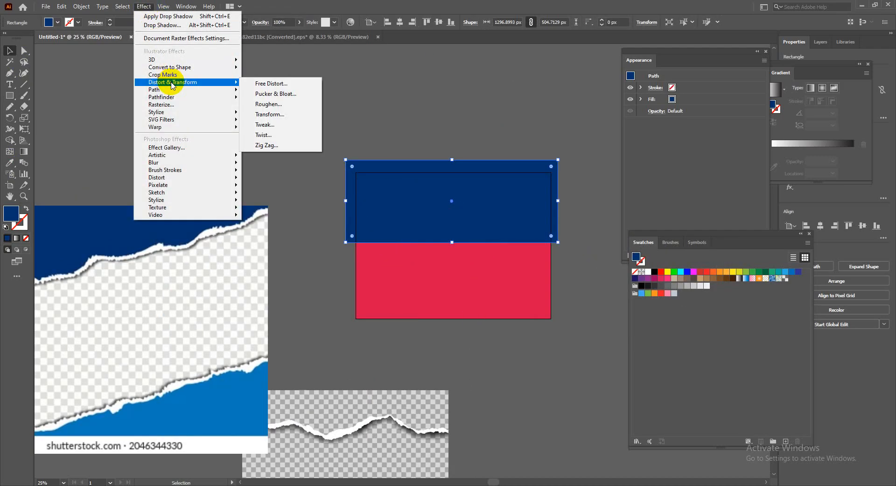
pyautogui.click(268, 134)
pyautogui.click(476, 254)
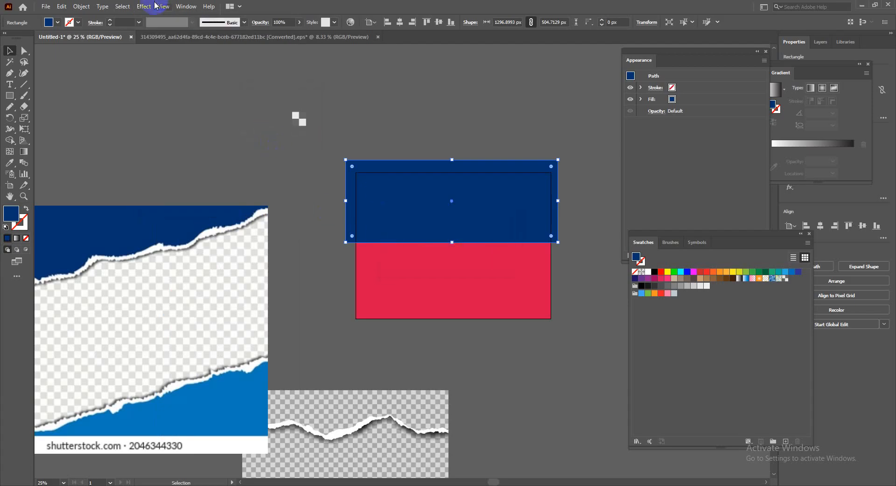
# - Apply a Roughen effect to the navy rectangle with 1% relative size, 10/in detail and corner points
pyautogui.click(146, 6)
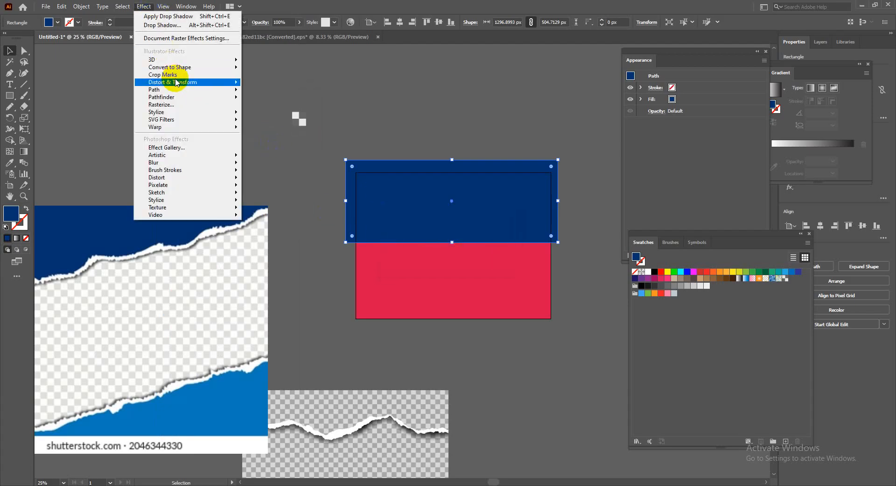
pyautogui.moveTo(185, 82)
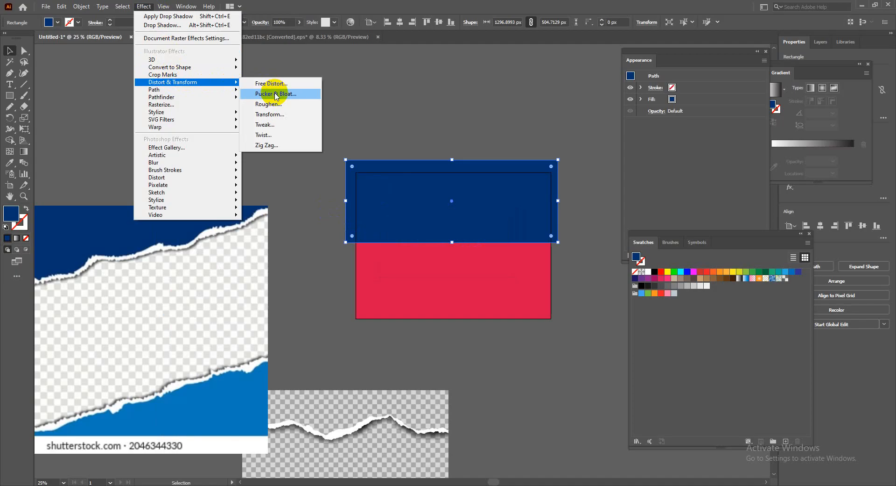
pyautogui.click(268, 104)
pyautogui.moveTo(512, 180); pyautogui.dragTo(698, 172)
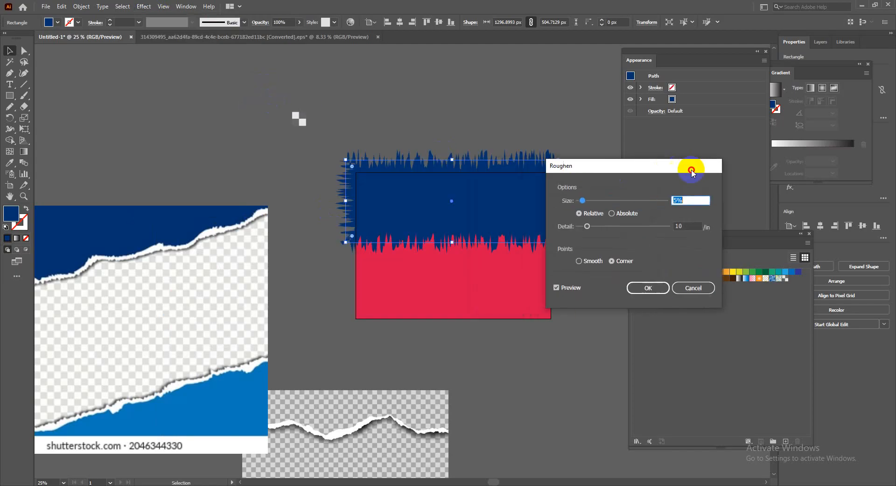
pyautogui.click(687, 226)
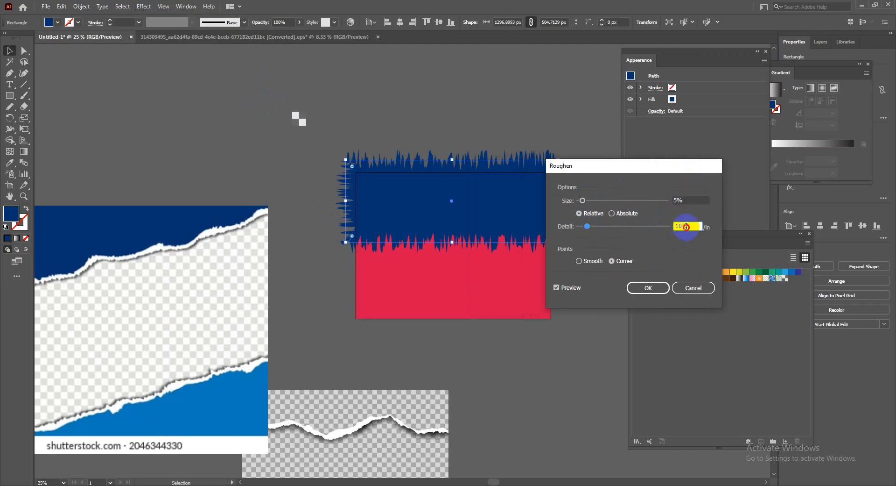
pyautogui.scroll(-5, 687, 225)
pyautogui.scroll(1, 687, 224)
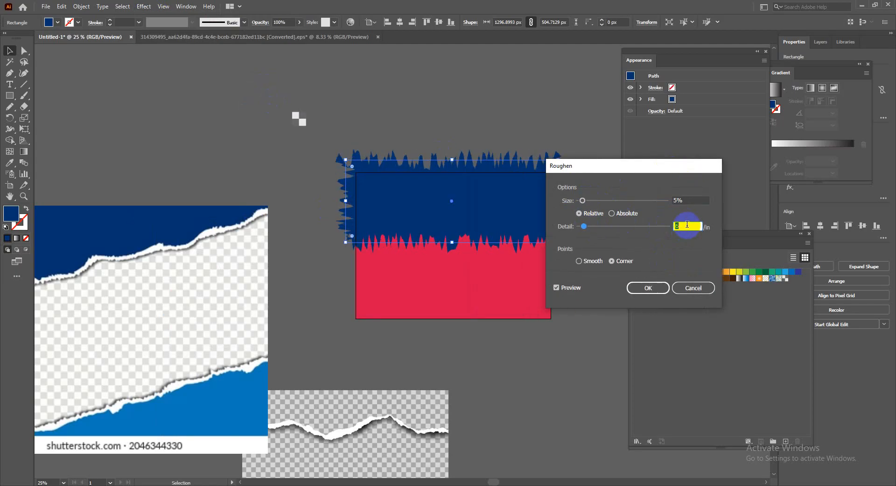
pyautogui.click(622, 214)
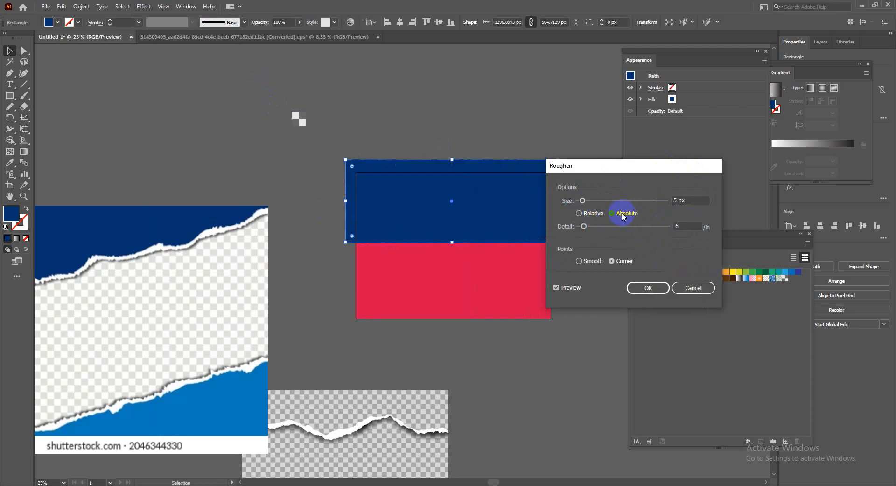
pyautogui.click(593, 214)
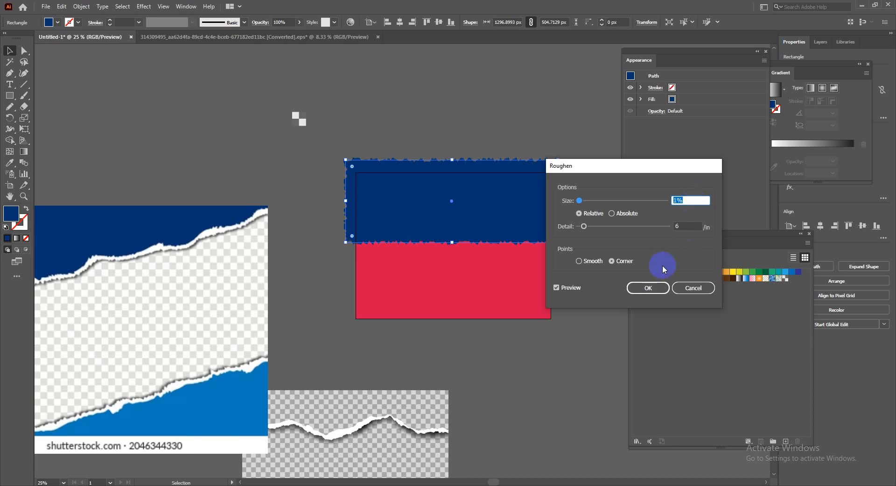
pyautogui.click(685, 225)
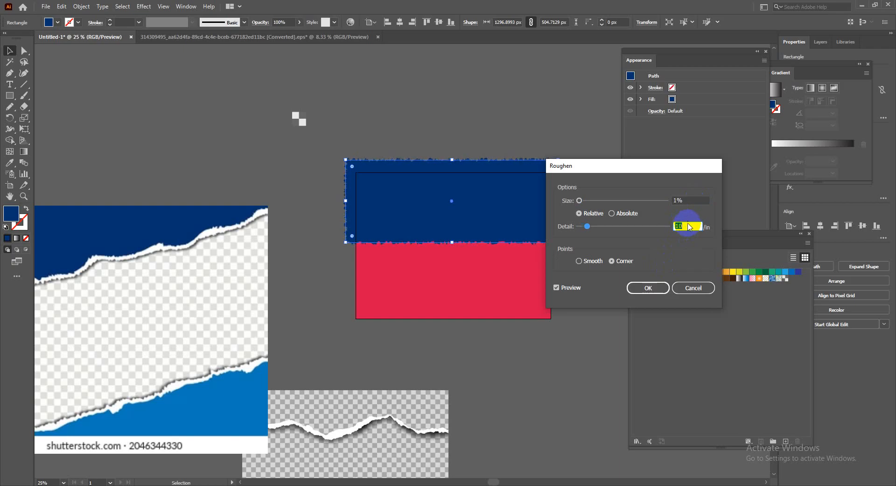
pyautogui.click(648, 288)
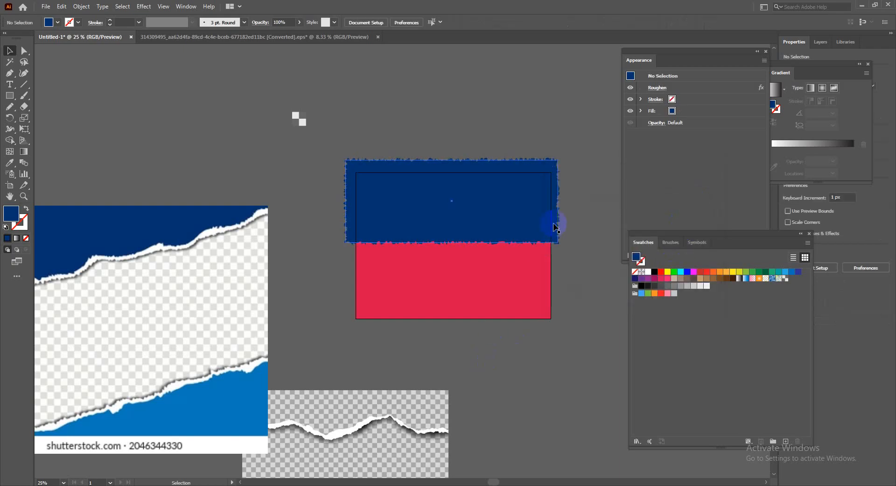
# - Expand the appearance of the roughened navy rectangle into an editable path
pyautogui.click(75, 6)
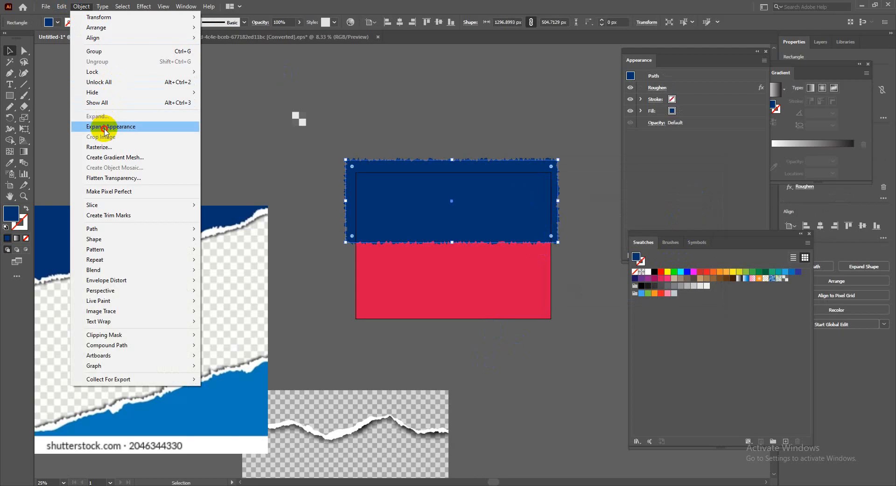
pyautogui.click(126, 124)
pyautogui.click(464, 266)
pyautogui.scroll(1, 496, 270)
pyautogui.scroll(-1, 531, 240)
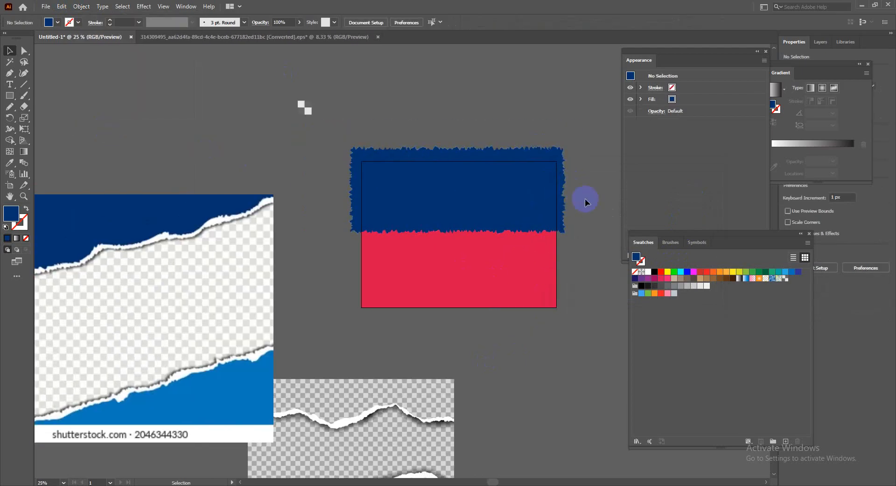
# - Move the roughened navy shape straight down over the artboard's lower edge and hide the side panels
pyautogui.click(567, 191)
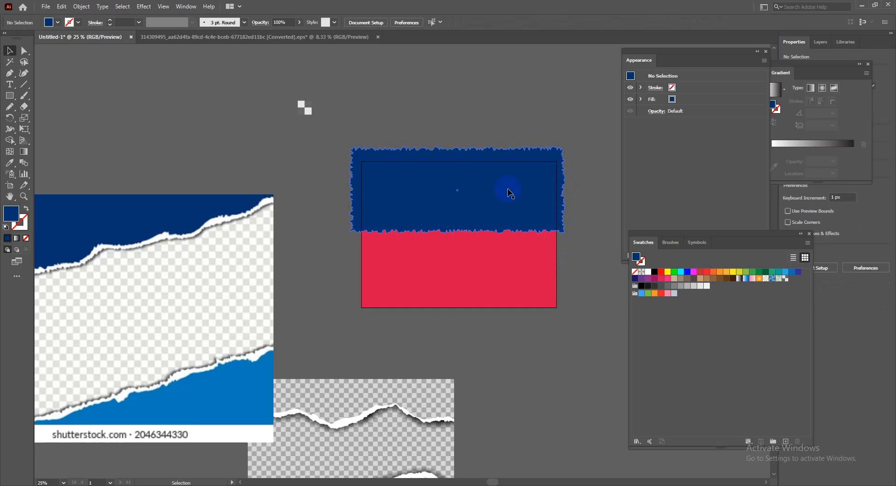
pyautogui.moveTo(508, 190); pyautogui.dragTo(514, 310)
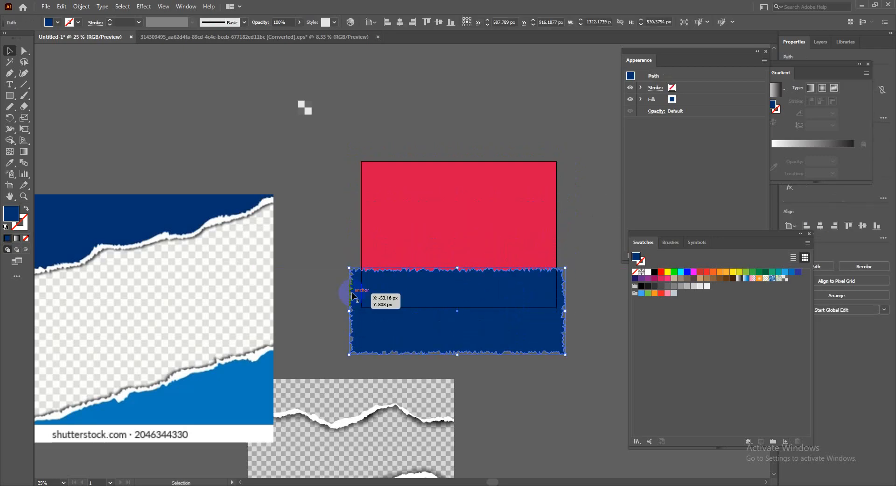
pyautogui.click(321, 281)
pyautogui.press('Tab')
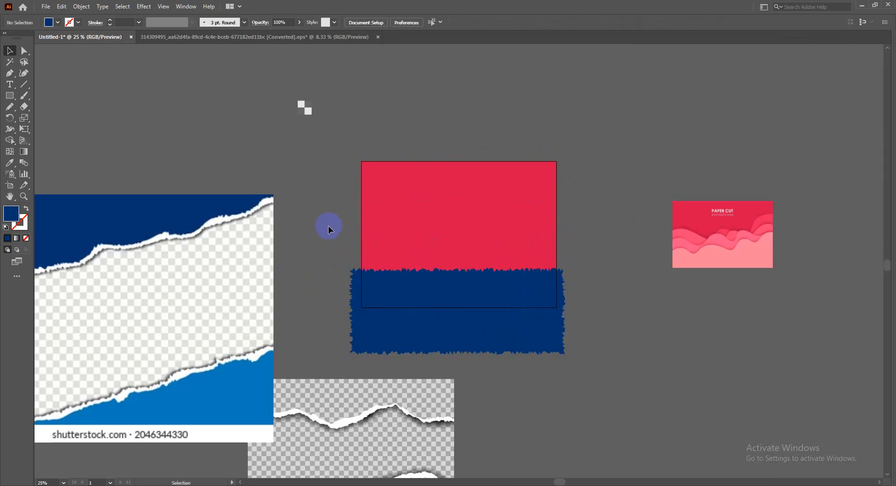
# - Add an off-white copy behind the navy torn shape and stretch its upper edge to make it about 546 px tall
pyautogui.moveTo(329, 226); pyautogui.dragTo(434, 179)
pyautogui.scroll(1, 446, 231)
pyautogui.click(615, 262)
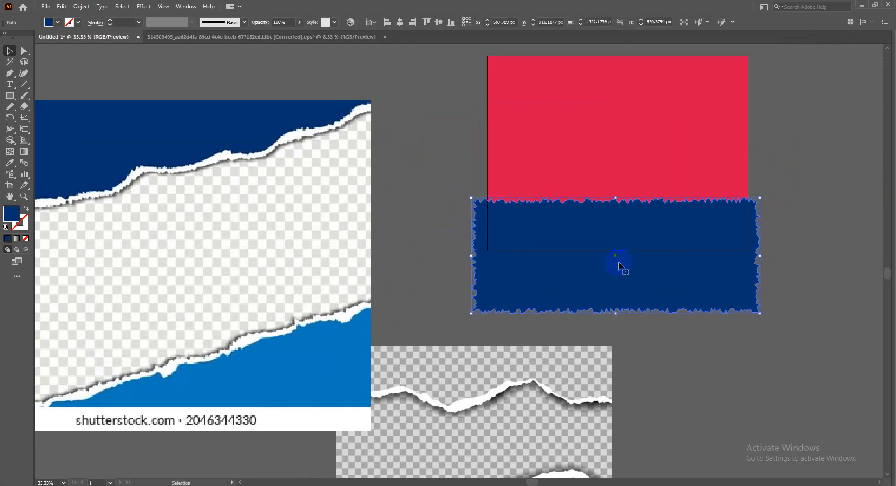
pyautogui.press('a')
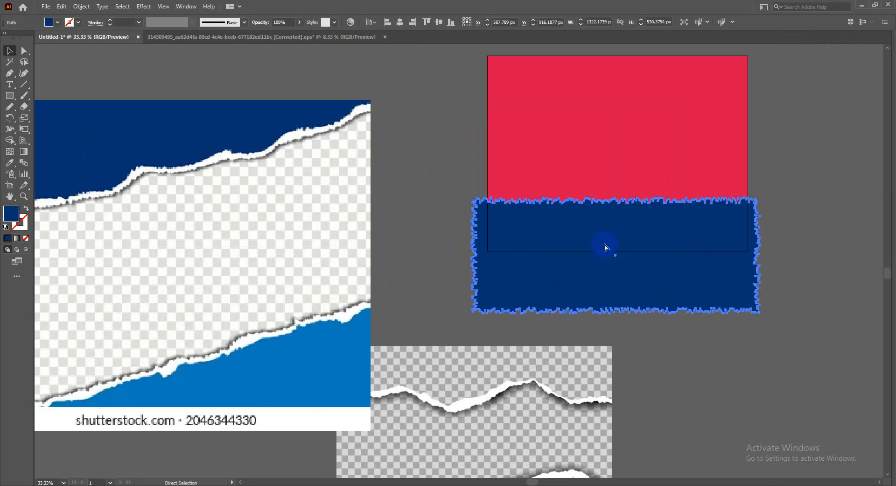
pyautogui.press('v')
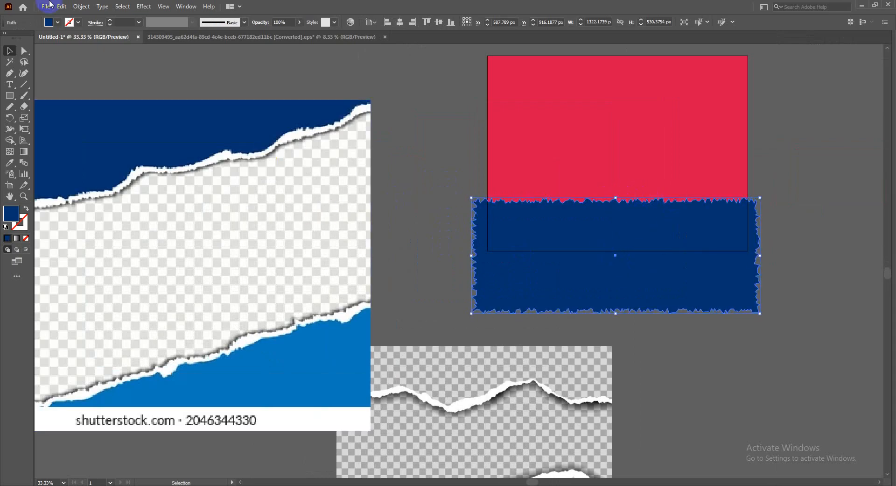
pyautogui.click(58, 21)
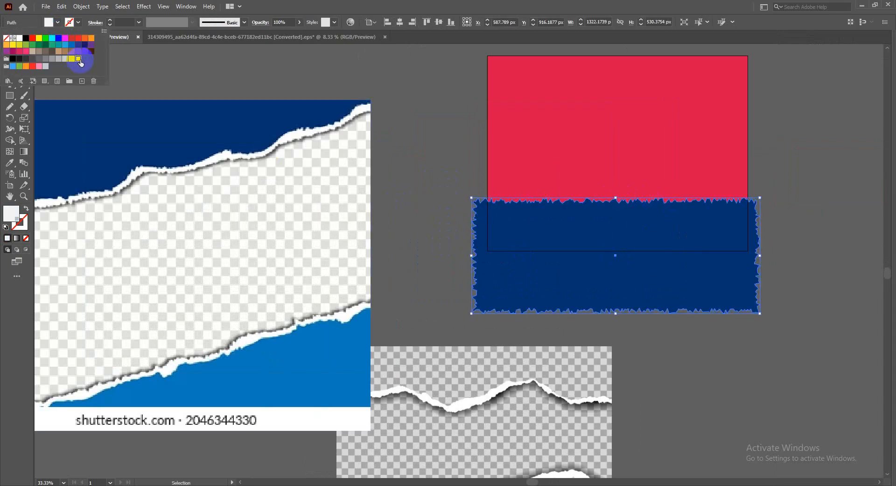
pyautogui.click(305, 7)
pyautogui.moveTo(615, 198); pyautogui.dragTo(617, 195)
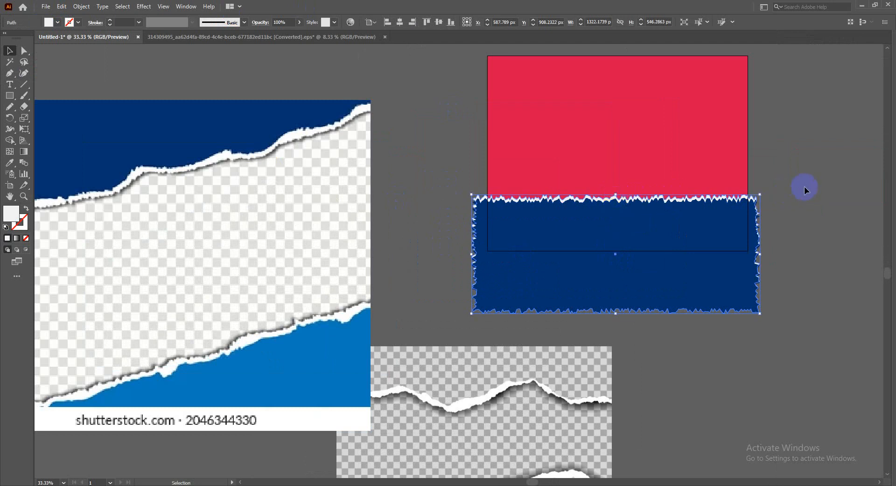
# - Apply a Drop Shadow effect to the off-white copy behind the navy shape
pyautogui.click(152, 8)
pyautogui.moveTo(224, 113)
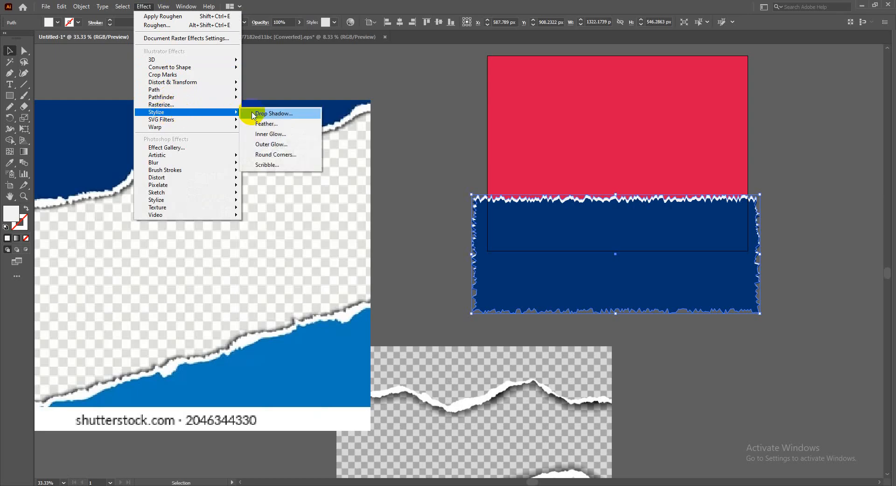
pyautogui.click(299, 114)
pyautogui.click(733, 277)
pyautogui.click(822, 261)
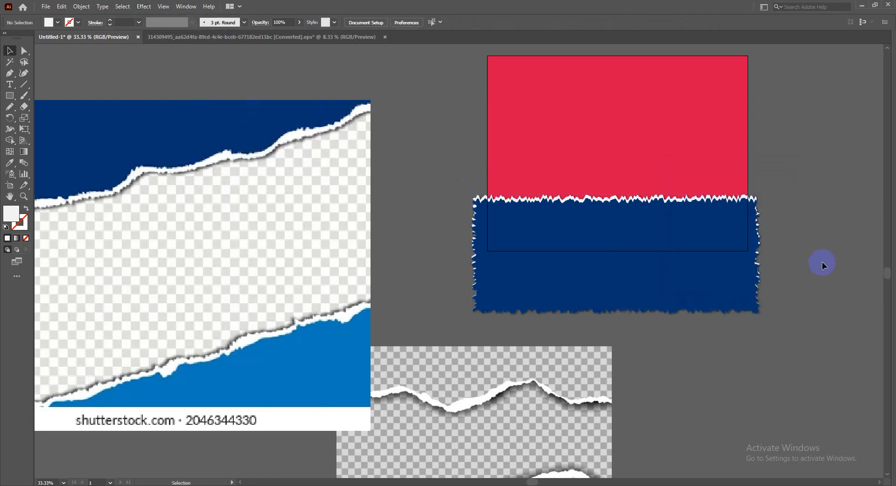
# - Apply the same Drop Shadow effect to the navy torn shape in front
pyautogui.hotkey('ctrl', '1')
pyautogui.scroll(-1, 791, 251)
pyautogui.click(235, 76)
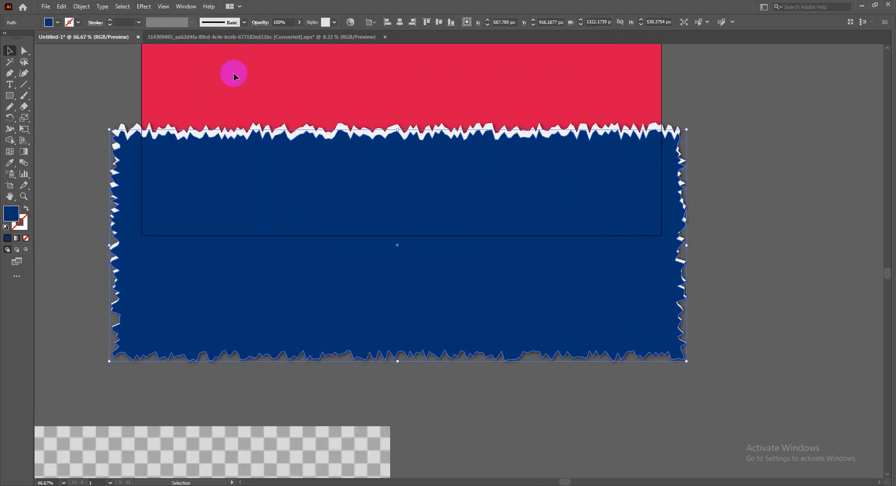
pyautogui.click(144, 7)
pyautogui.click(156, 17)
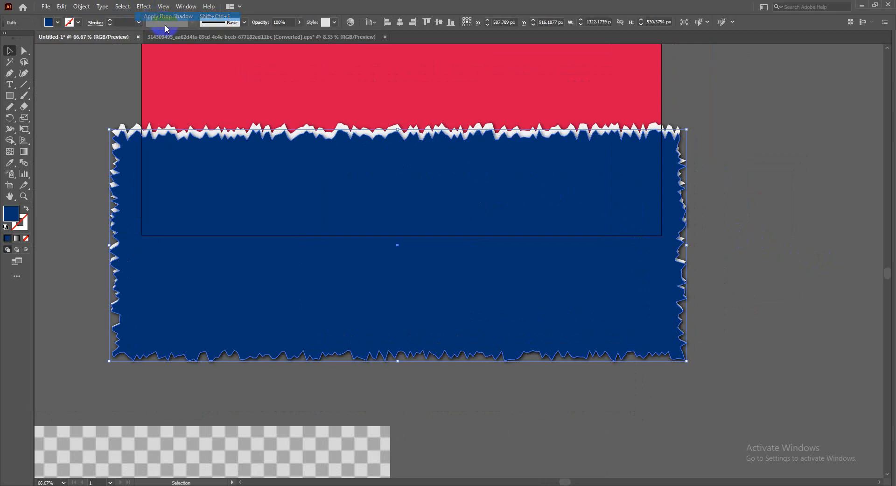
pyautogui.scroll(-2, 759, 230)
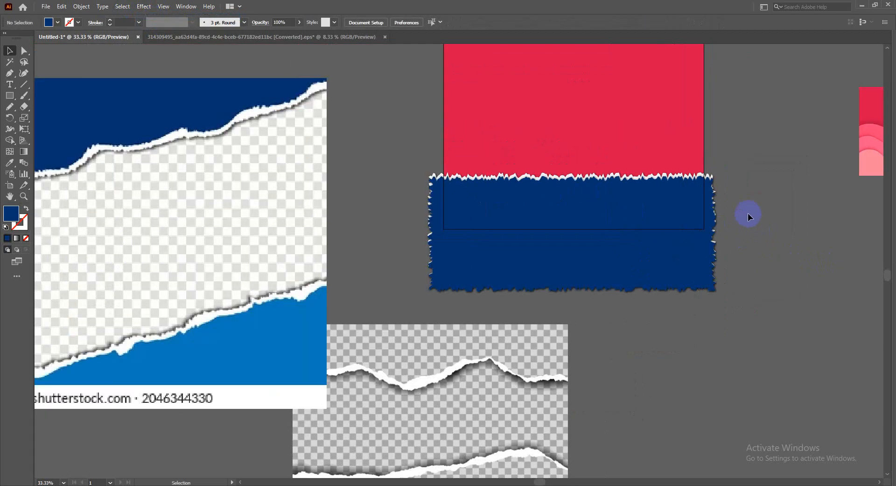
pyautogui.click(724, 287)
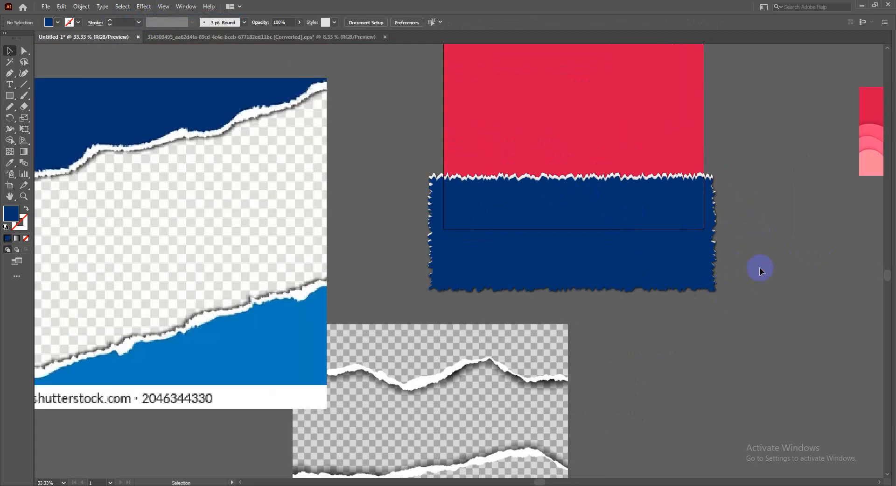
# - Unlock the red background rectangle on the artboard
pyautogui.moveTo(760, 268); pyautogui.dragTo(664, 144)
pyautogui.click(651, 122)
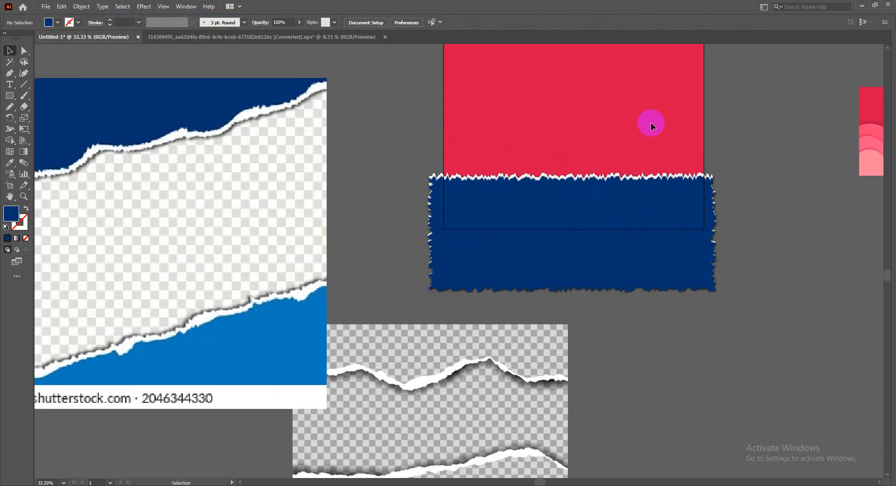
pyautogui.rightClick(572, 113)
pyautogui.moveTo(607, 118)
pyautogui.click(718, 121)
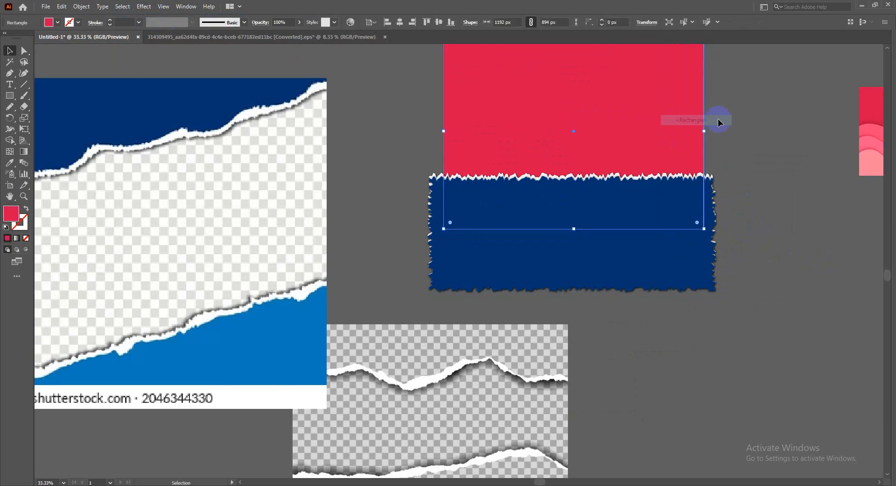
# - Fill the red background rectangle with the grey-and-white checkered pattern swatch
pyautogui.click(185, 7)
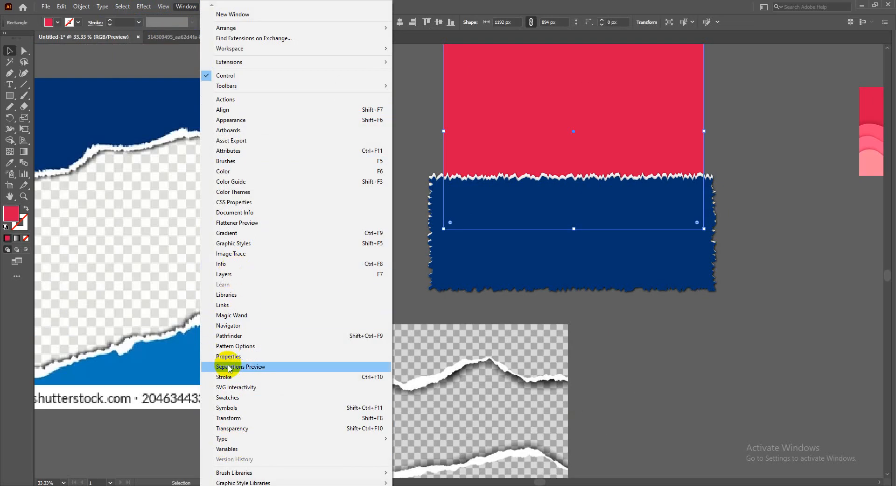
pyautogui.click(228, 397)
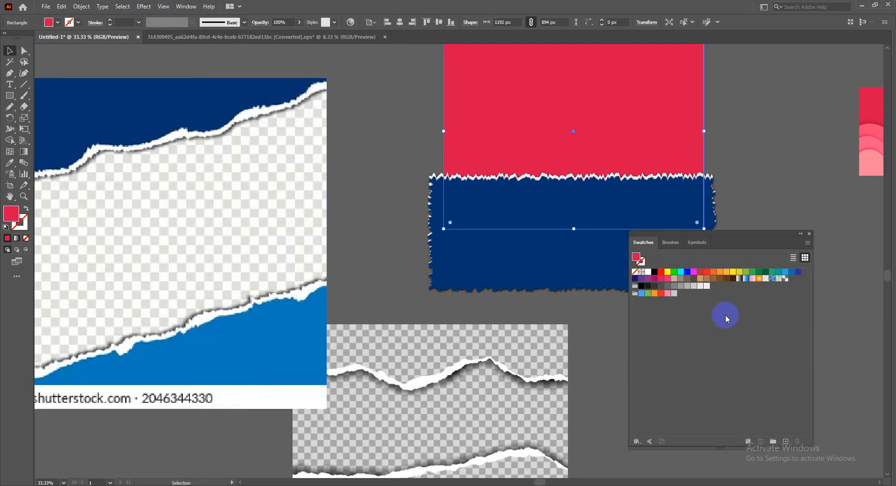
pyautogui.click(785, 279)
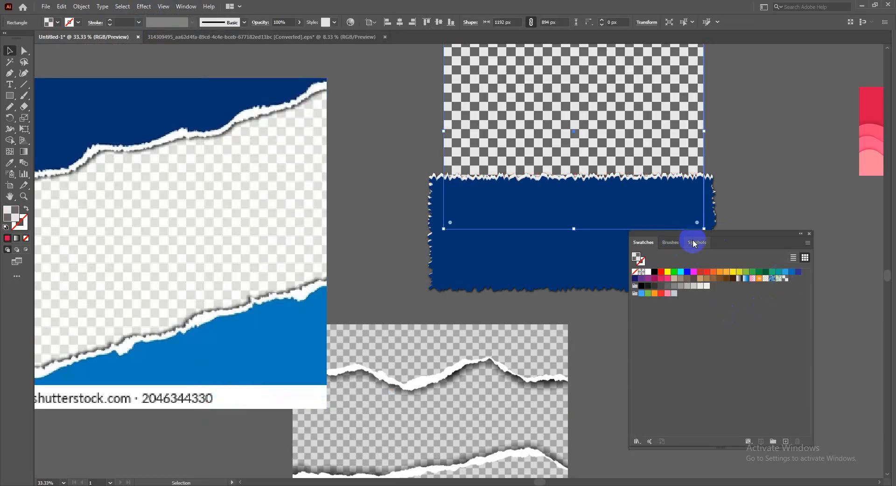
pyautogui.moveTo(689, 242); pyautogui.dragTo(777, 226)
pyautogui.click(776, 224)
# - Lower the checkered background rectangle's opacity to 15%
pyautogui.scroll(-1, 721, 182)
pyautogui.moveTo(719, 182); pyautogui.dragTo(568, 221)
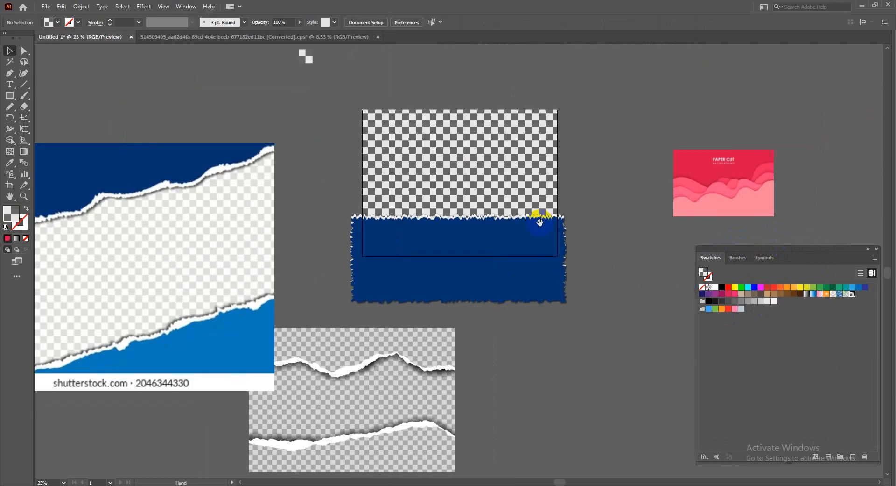
pyautogui.click(482, 160)
pyautogui.click(300, 22)
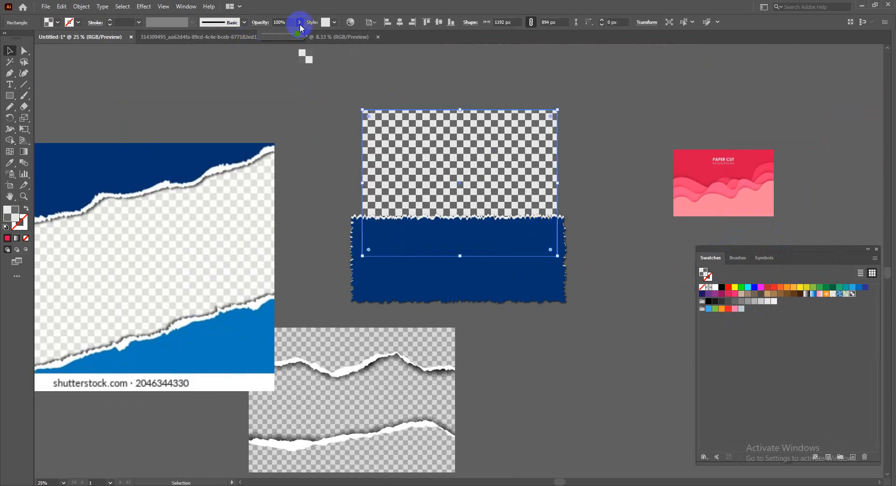
pyautogui.moveTo(299, 34); pyautogui.dragTo(269, 32)
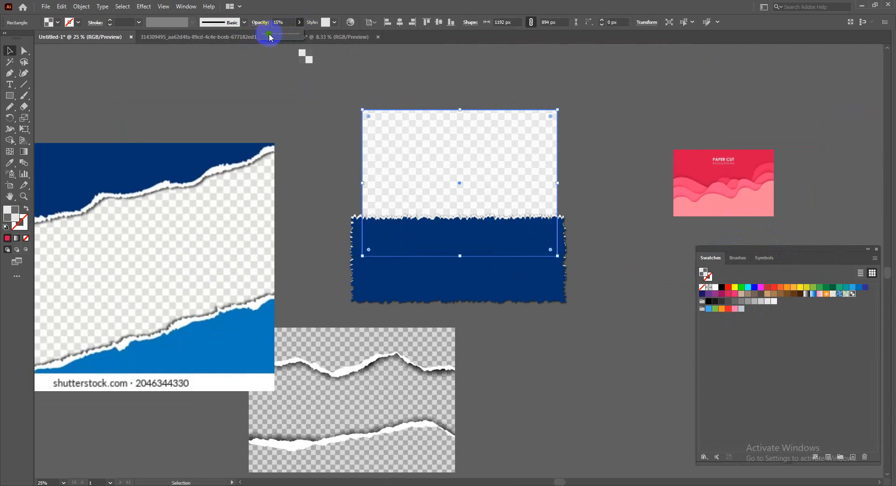
pyautogui.click(587, 232)
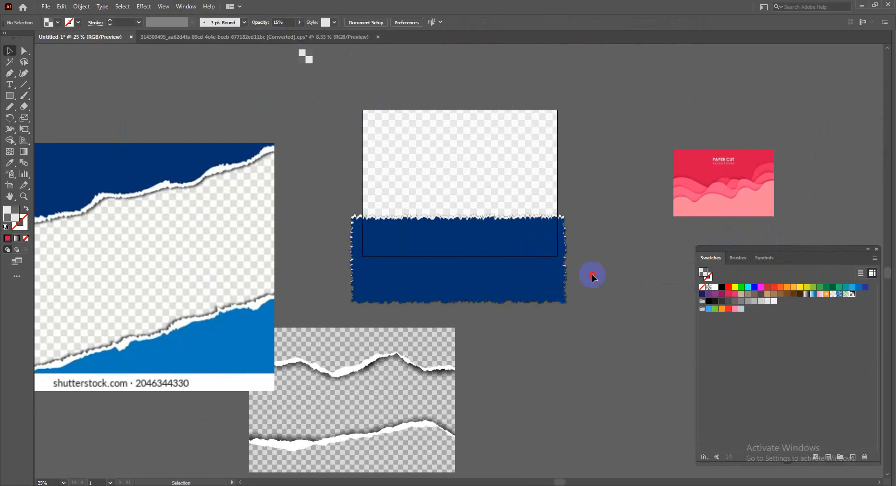
# - Duplicate the torn navy and off-white shapes straight above, with the off-white edge along the duplicate's lower side and a checkered gap between the pieces
pyautogui.click(548, 299)
pyautogui.moveTo(548, 298); pyautogui.dragTo(561, 196)
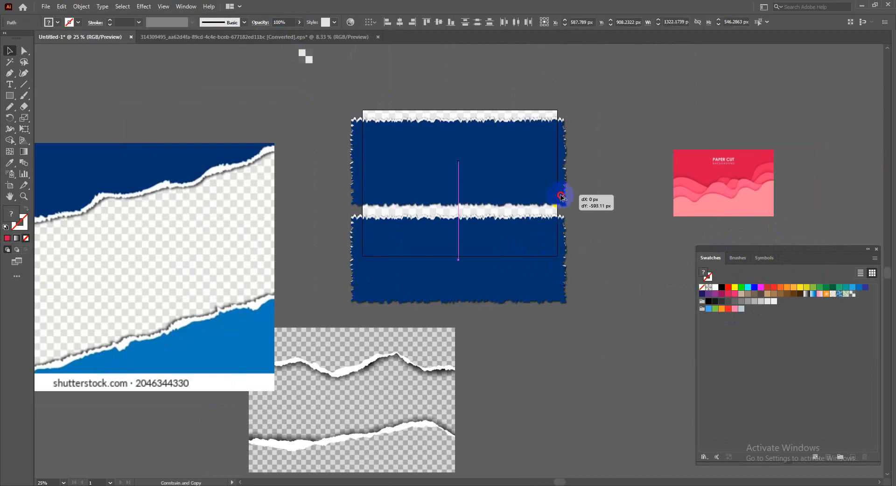
pyautogui.click(591, 192)
pyautogui.moveTo(502, 164); pyautogui.dragTo(502, 161)
pyautogui.click(584, 171)
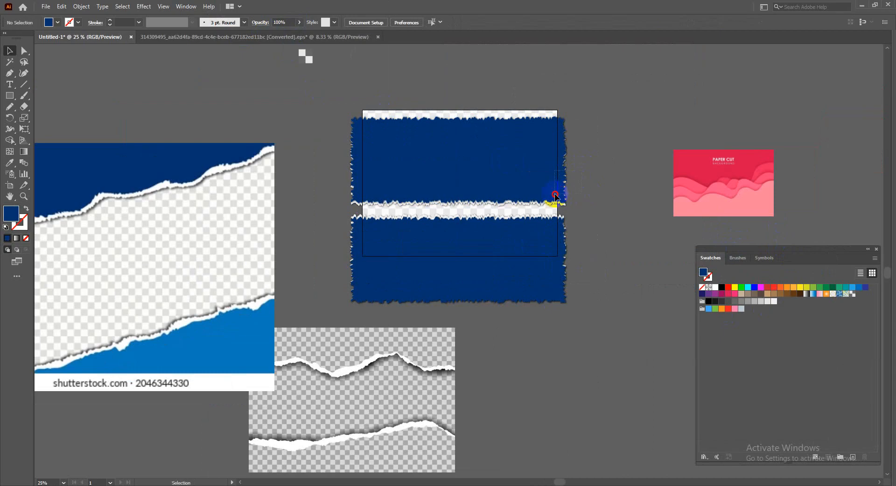
pyautogui.moveTo(563, 193); pyautogui.dragTo(566, 173)
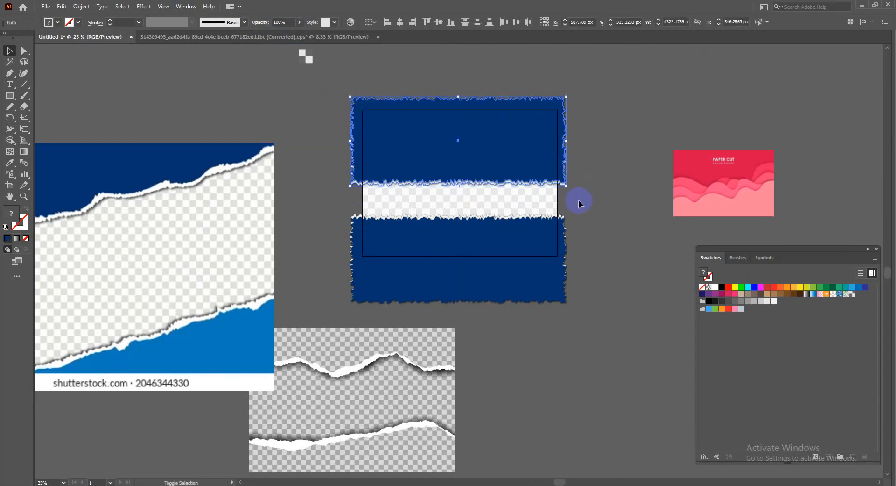
# - Examine the torn edges and shadows on both sides of the checkered gap, comparing them with the blue reference
pyautogui.click(500, 206)
pyautogui.scroll(3, 373, 184)
pyautogui.moveTo(331, 197); pyautogui.dragTo(97, 150)
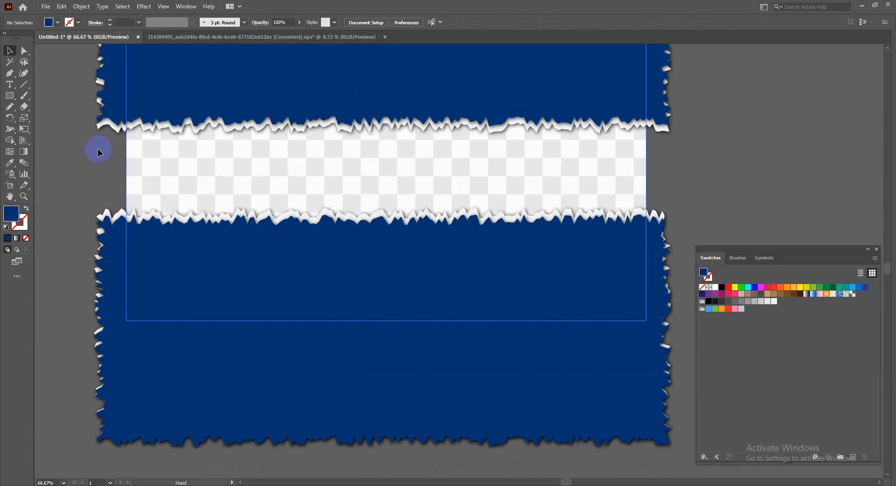
pyautogui.moveTo(682, 164); pyautogui.dragTo(598, 235)
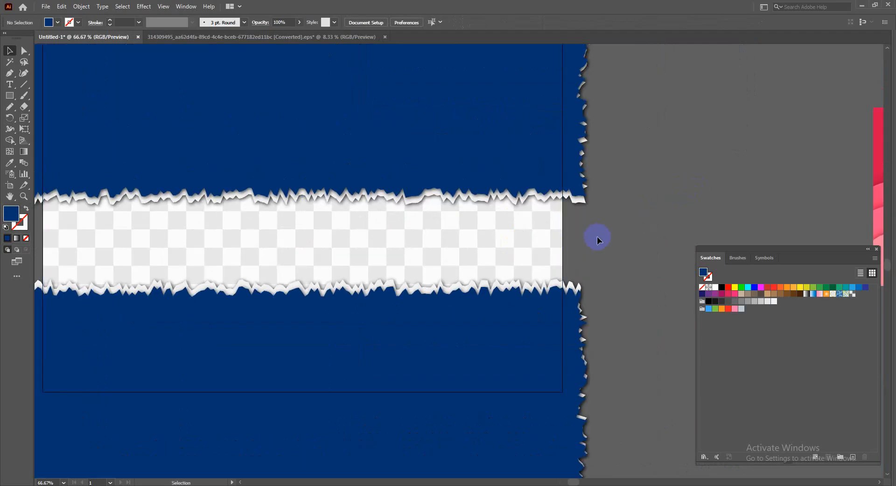
pyautogui.hotkey('ctrl', '0')
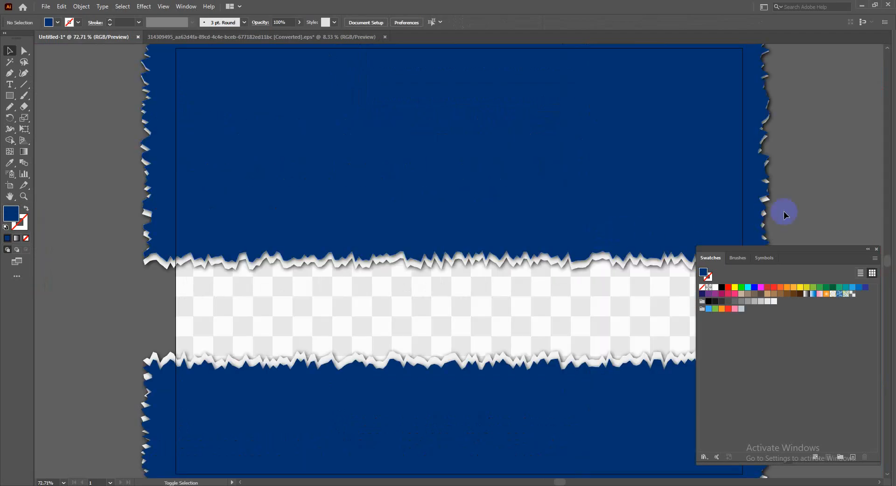
pyautogui.hotkey('shift', 'Tab')
pyautogui.hotkey('shift', 'Tab')
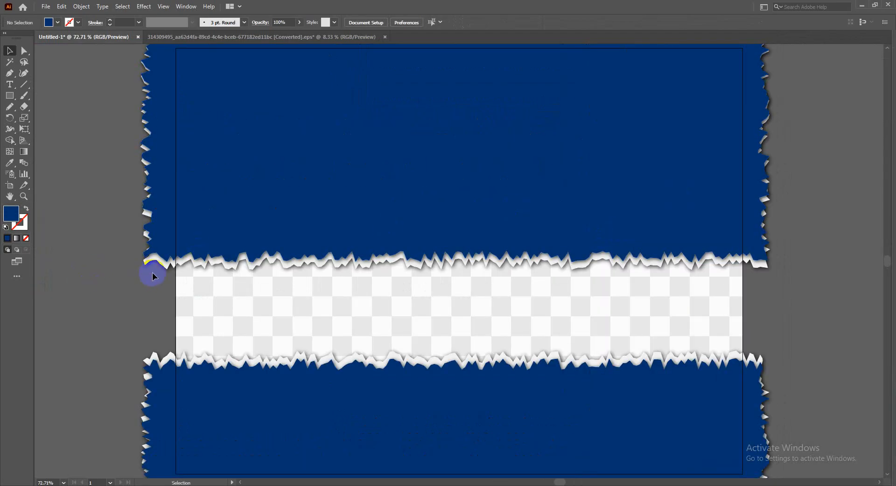
pyautogui.scroll(-2, 153, 276)
pyautogui.scroll(-2, 156, 262)
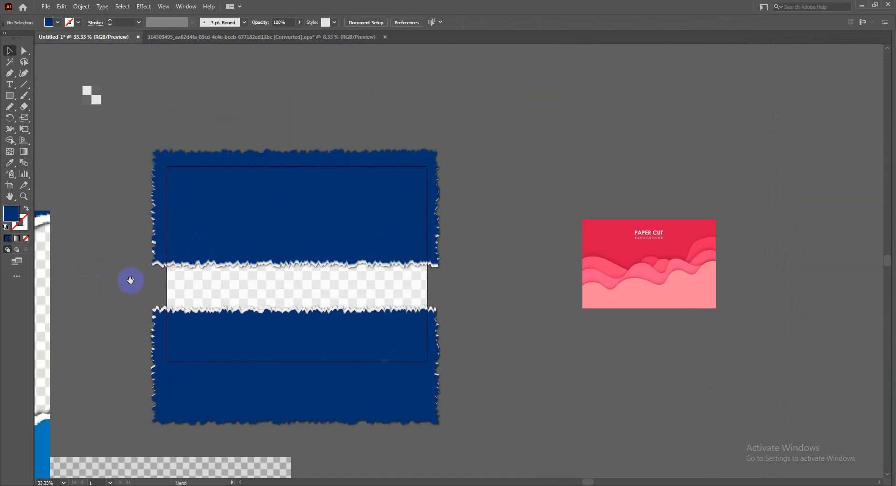
pyautogui.moveTo(131, 280); pyautogui.dragTo(388, 222)
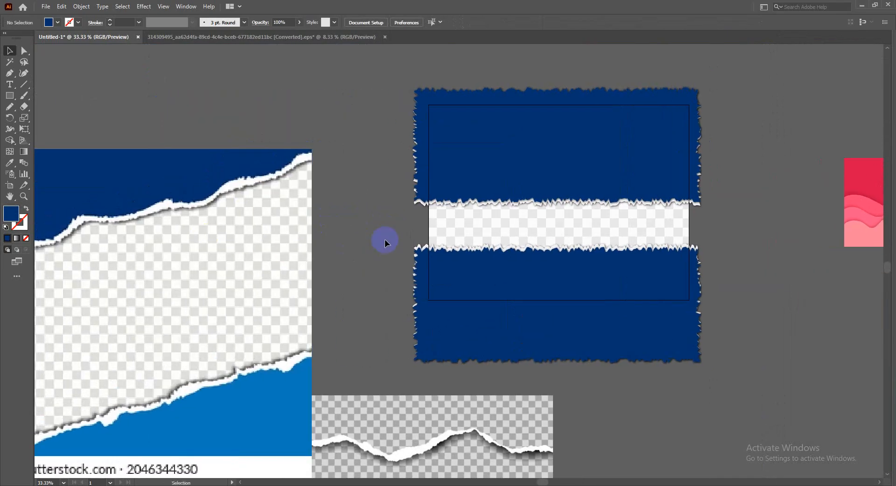
pyautogui.scroll(1, 728, 206)
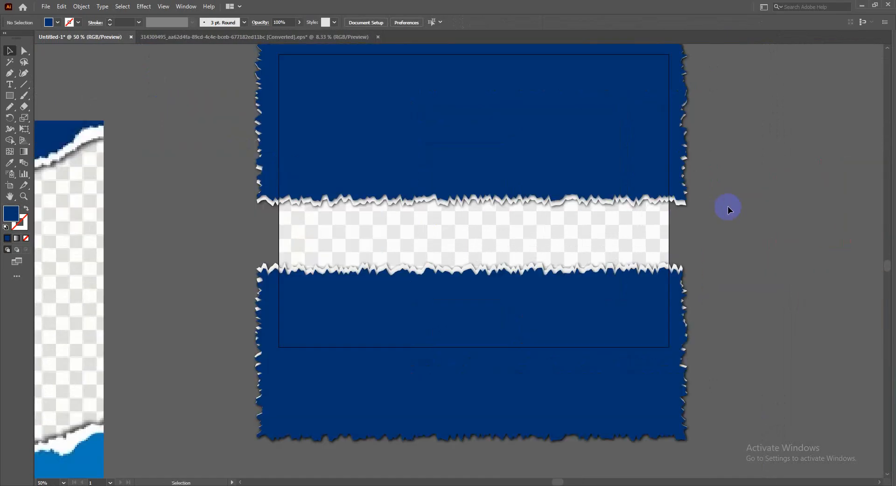
pyautogui.scroll(-1, 232, 226)
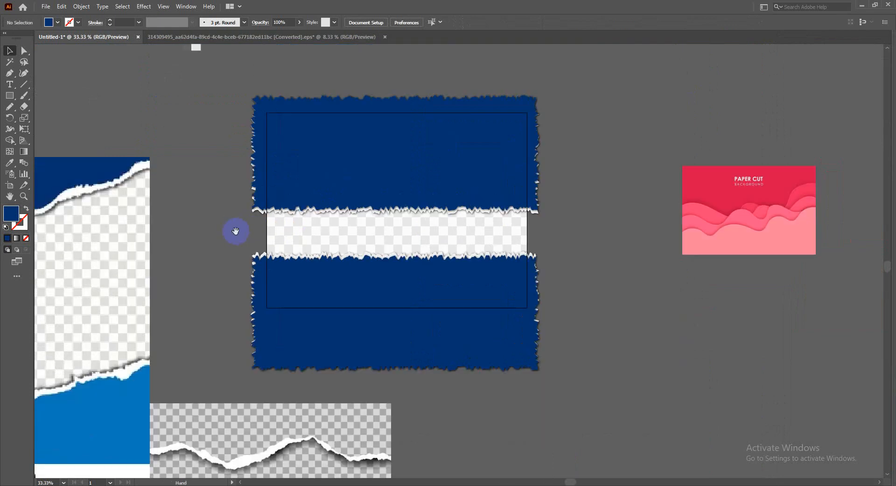
pyautogui.moveTo(235, 231); pyautogui.dragTo(442, 219)
pyautogui.scroll(2, 775, 235)
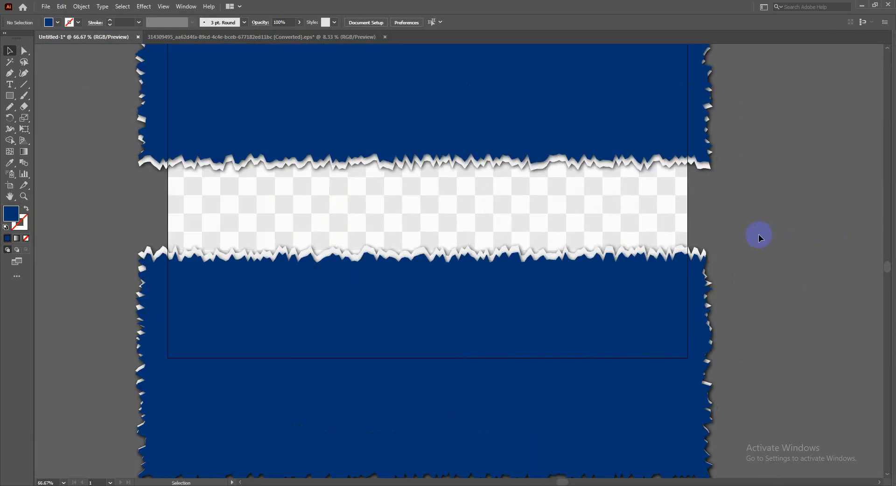
pyautogui.scroll(-2, 746, 232)
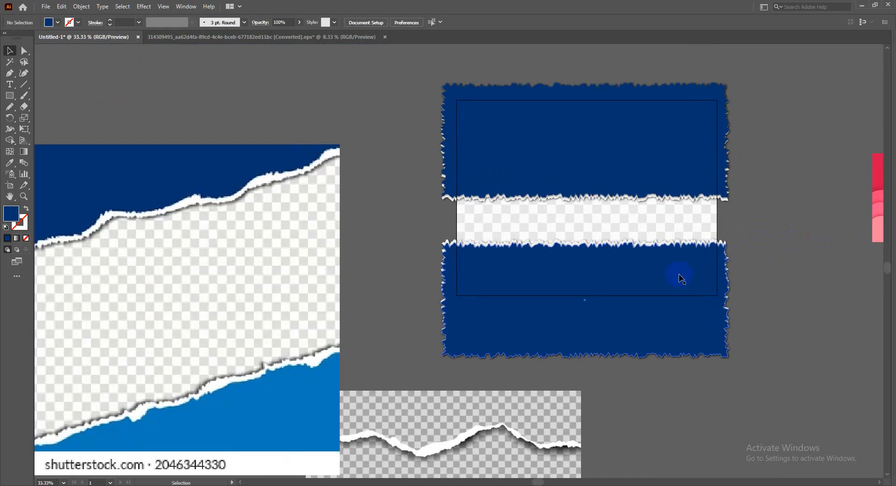
# - Draw a navy rectangle about 1476 by 580 px and place it above the torn shapes
pyautogui.moveTo(681, 279); pyautogui.dragTo(201, 160)
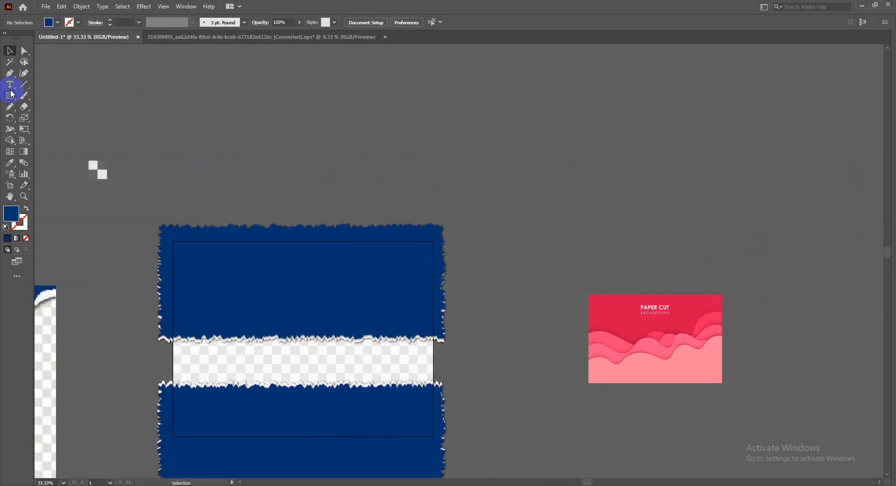
pyautogui.moveTo(296, 104); pyautogui.dragTo(618, 230)
pyautogui.click(18, 50)
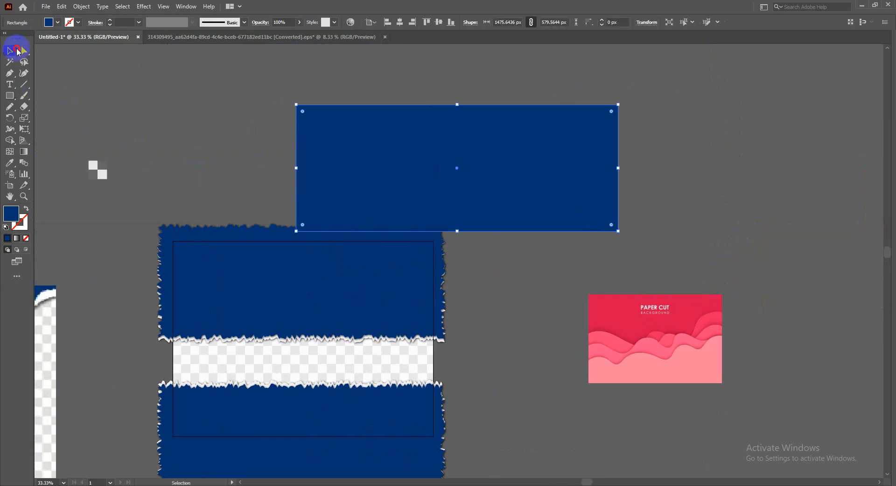
pyautogui.moveTo(469, 192); pyautogui.dragTo(362, 154)
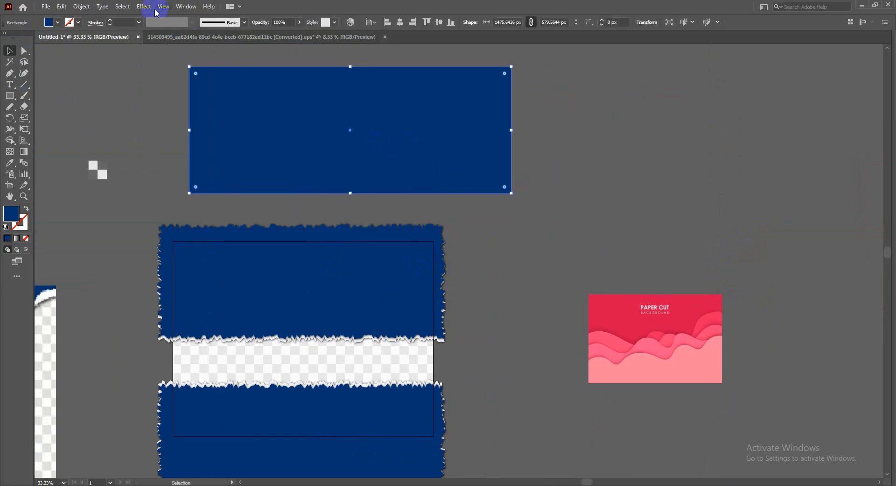
# - Try the Roughen effect on the new navy rectangle with different relative sizes, ending at 2%
pyautogui.click(144, 6)
pyautogui.moveTo(228, 82)
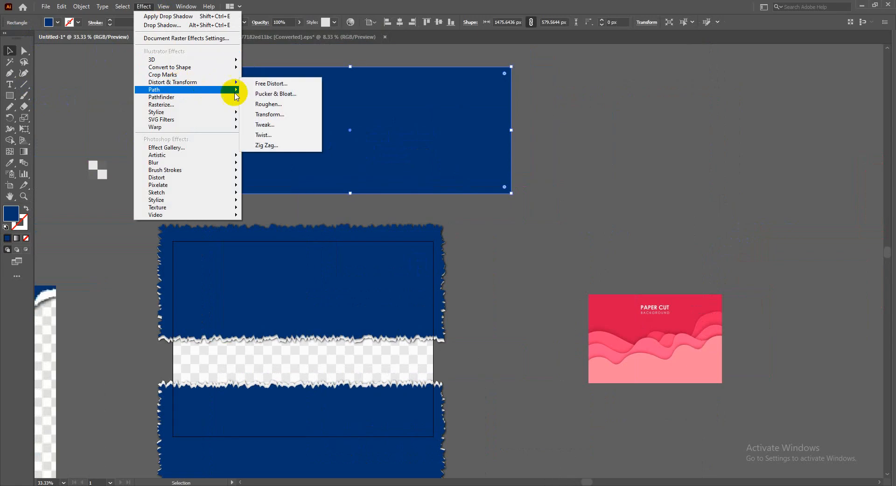
pyautogui.click(270, 103)
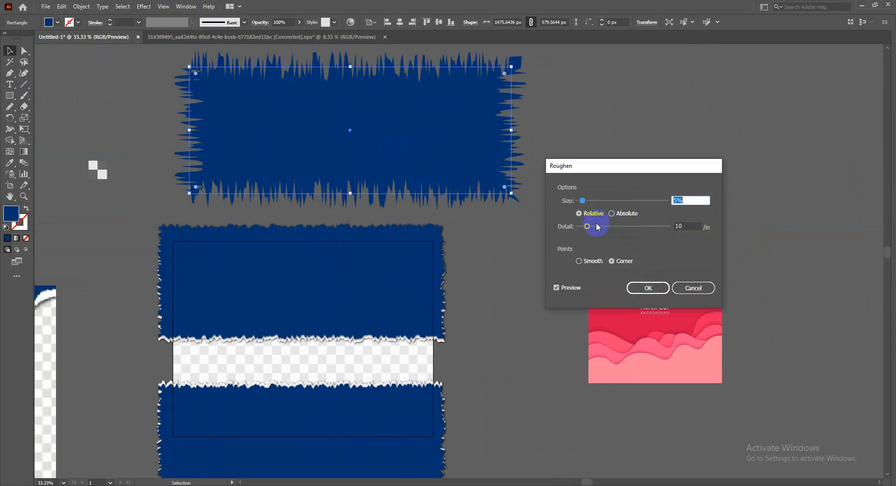
pyautogui.click(690, 224)
pyautogui.click(688, 200)
pyautogui.press('Down')
pyautogui.press('Down')
pyautogui.press('Down')
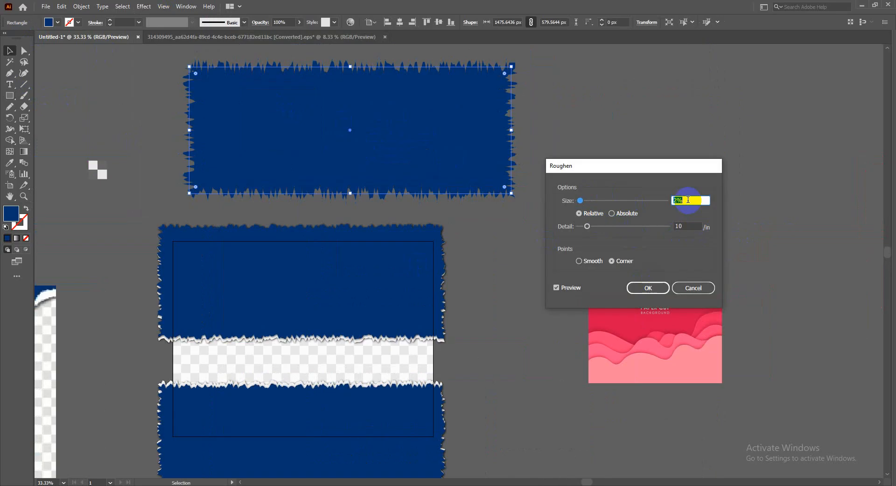
pyautogui.press('Up')
pyautogui.press('Up')
pyautogui.press('Up')
pyautogui.press('Up')
pyautogui.press('Up')
pyautogui.press('Down')
pyautogui.press('Down')
pyautogui.press('Down')
pyautogui.press('Down')
pyautogui.press('Down')
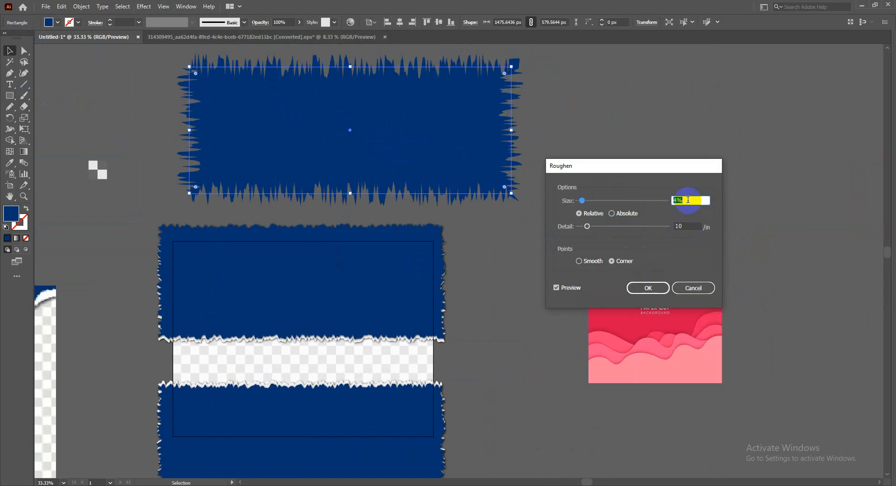
# - Try different Roughen detail values down to 3 per inch on the new rectangle, and cancel the effect
pyautogui.click(690, 225)
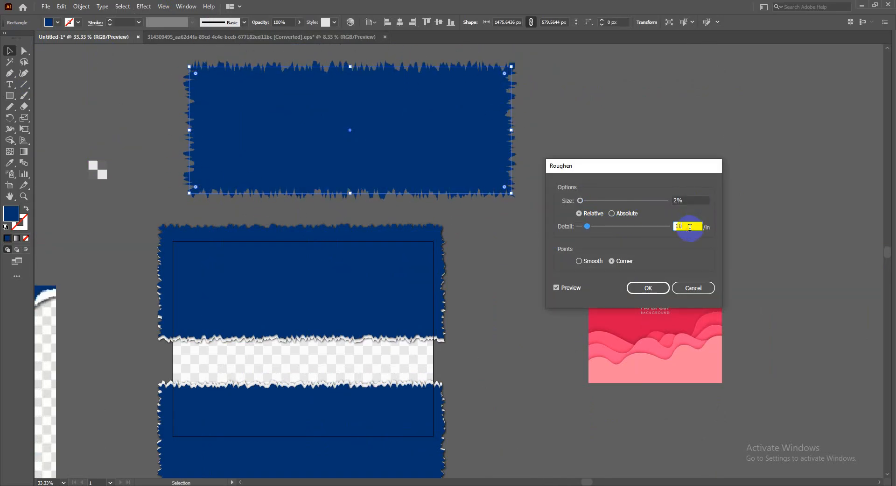
pyautogui.press('Up')
pyautogui.press('Up')
pyautogui.press('Up')
pyautogui.press('Up')
pyautogui.press('Up')
pyautogui.press('Up')
pyautogui.press('Up')
pyautogui.press('Up')
pyautogui.press('Down')
pyautogui.press('Down')
pyautogui.press('Down')
pyautogui.press('Down')
pyautogui.press('Down')
pyautogui.press('Down')
pyautogui.press('Down')
pyautogui.press('Down')
pyautogui.press('Down')
pyautogui.press('Down')
pyautogui.press('Down')
pyautogui.press('Down')
pyautogui.press('Down')
pyautogui.press('Down')
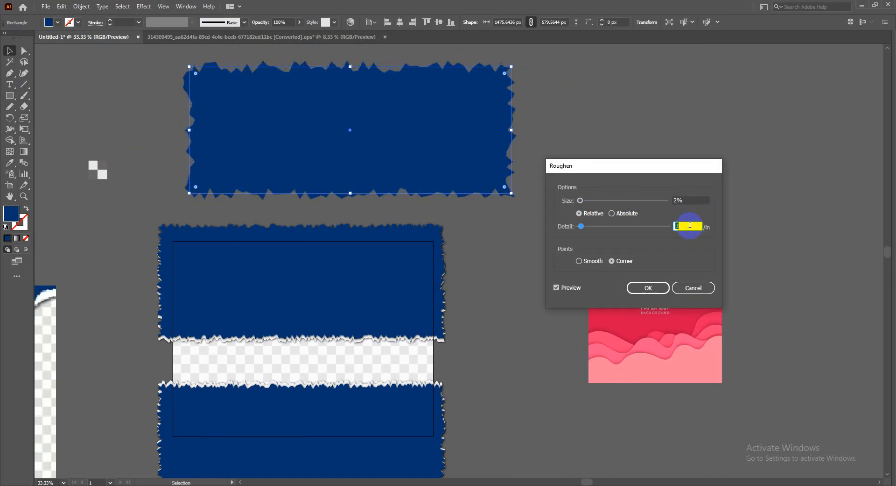
pyautogui.click(705, 288)
pyautogui.click(509, 264)
# - Paste a copy of the checkered background rectangle in front and bring it to the front of the torn shapes
pyautogui.moveTo(487, 292); pyautogui.dragTo(594, 184)
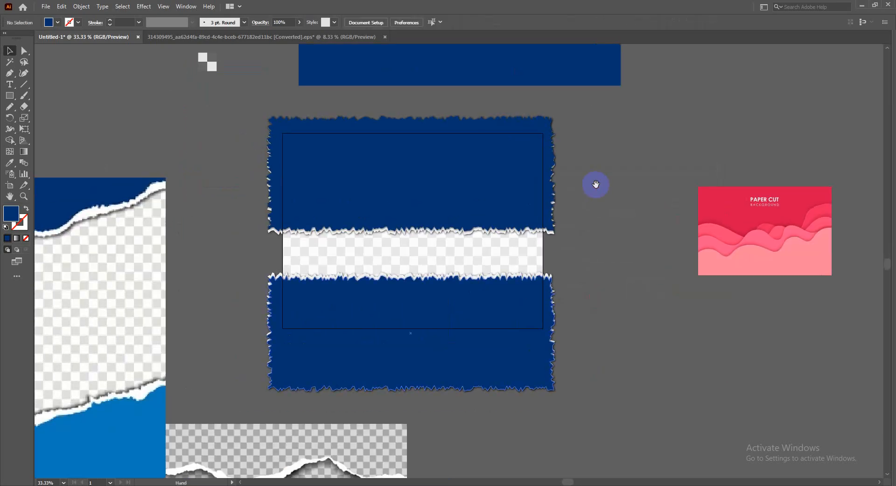
pyautogui.click(344, 244)
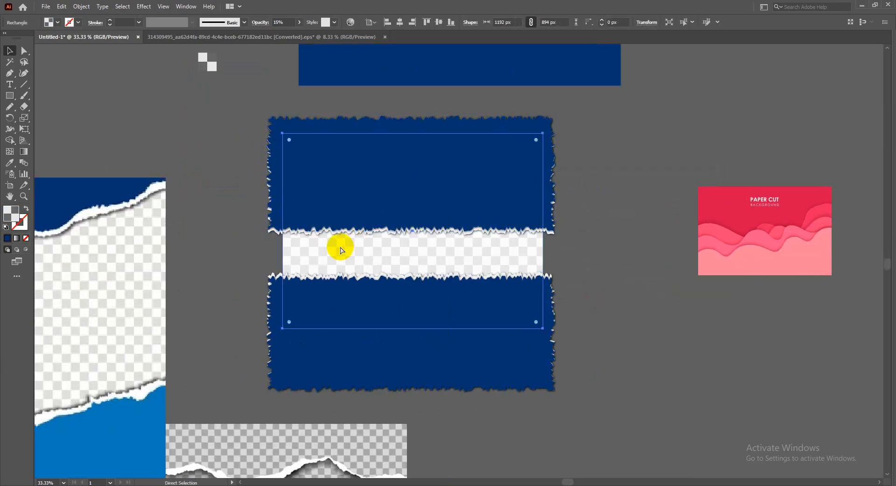
pyautogui.rightClick(340, 247)
pyautogui.moveTo(369, 416)
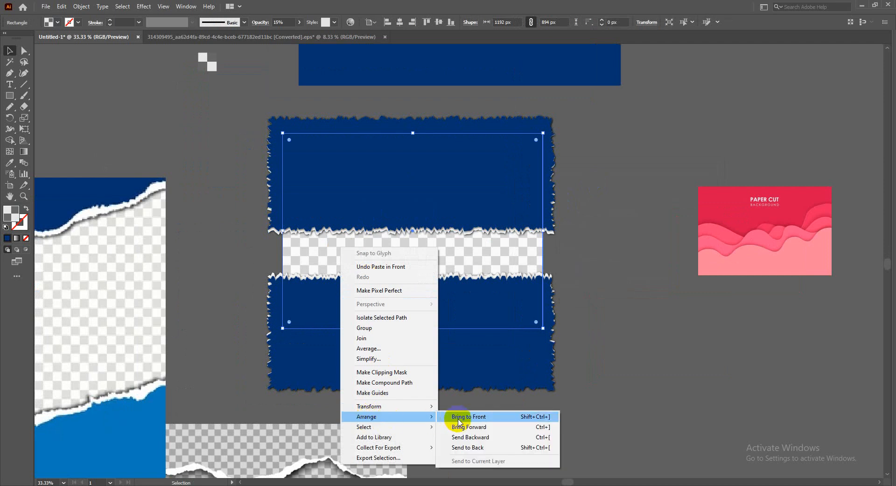
pyautogui.click(459, 419)
# - Crop the torn shapes to the artboard with a clipping mask made from the front checkered rectangle
pyautogui.click(238, 173)
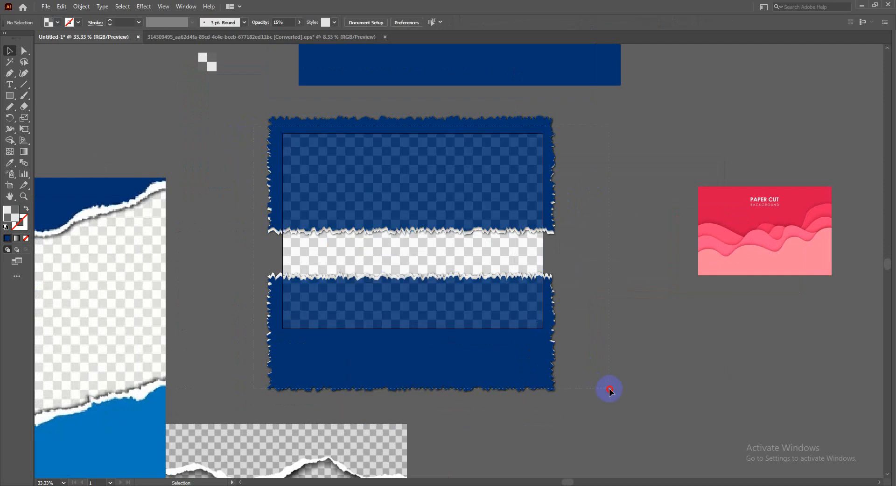
pyautogui.hotkey('ctrl', 'a')
pyautogui.hotkey('ctrl', '0')
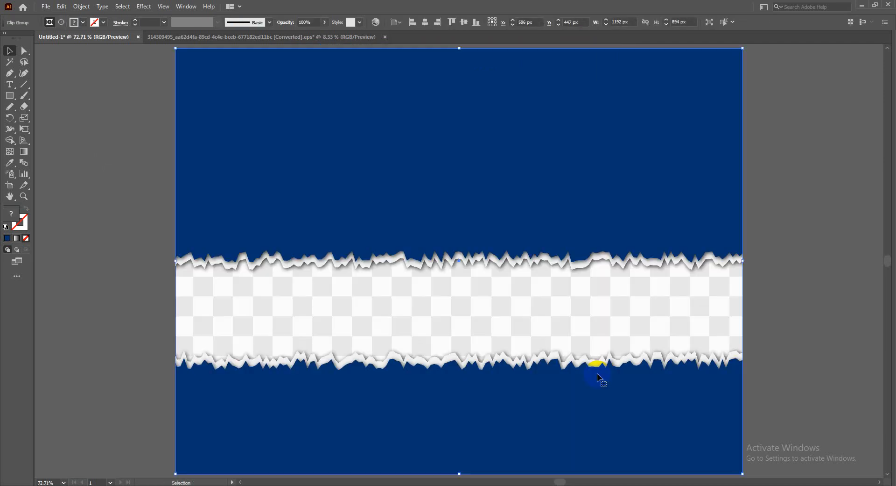
pyautogui.click(150, 230)
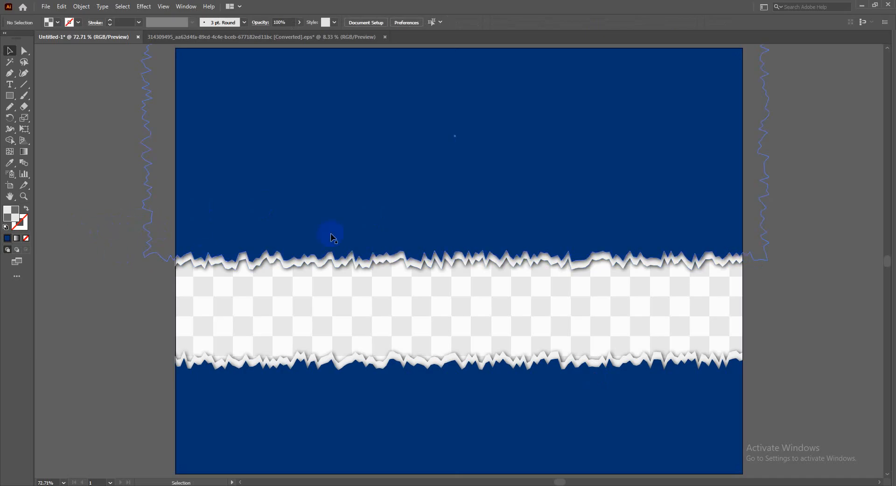
# - Inside the clipped group, move the upper navy torn piece and its off-white edge up toward the artboard's upper edge
pyautogui.doubleClick(359, 216)
pyautogui.click(366, 268)
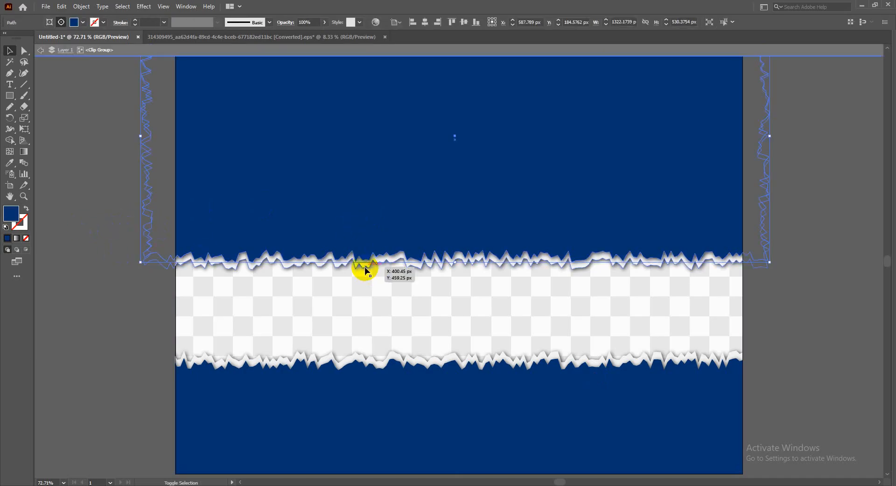
pyautogui.moveTo(442, 224); pyautogui.dragTo(440, 104)
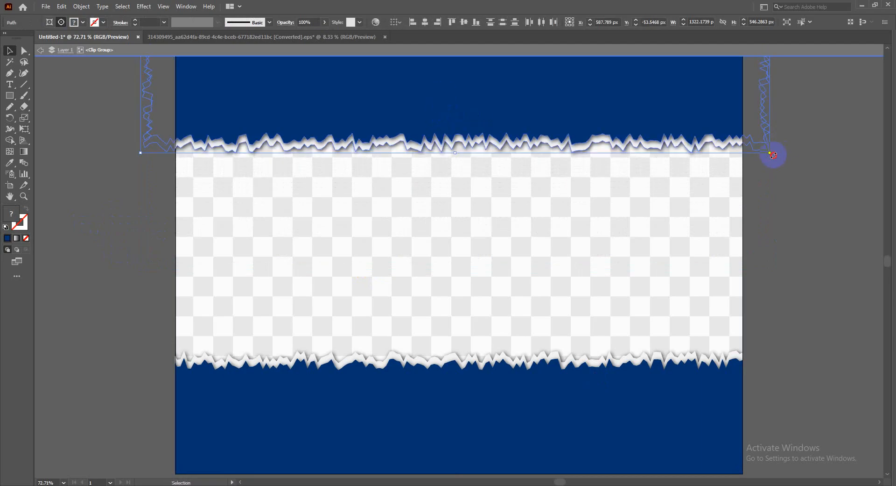
# - Rotate the upper torn piece and its edge slightly counterclockwise so the tear slopes upward to the right, and leave the clipped group
pyautogui.moveTo(773, 155); pyautogui.dragTo(794, 110)
pyautogui.scroll(-1, 775, 192)
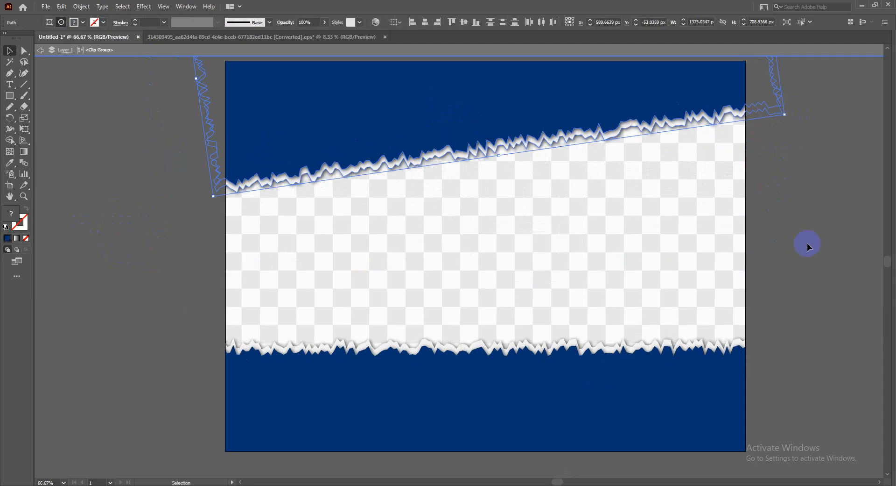
pyautogui.click(807, 242)
pyautogui.doubleClick(808, 242)
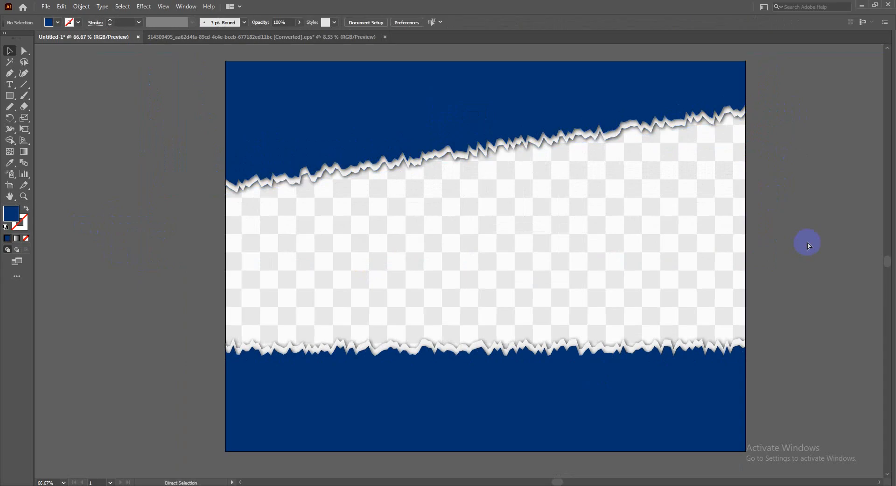
pyautogui.scroll(1, 807, 242)
pyautogui.scroll(-2, 808, 241)
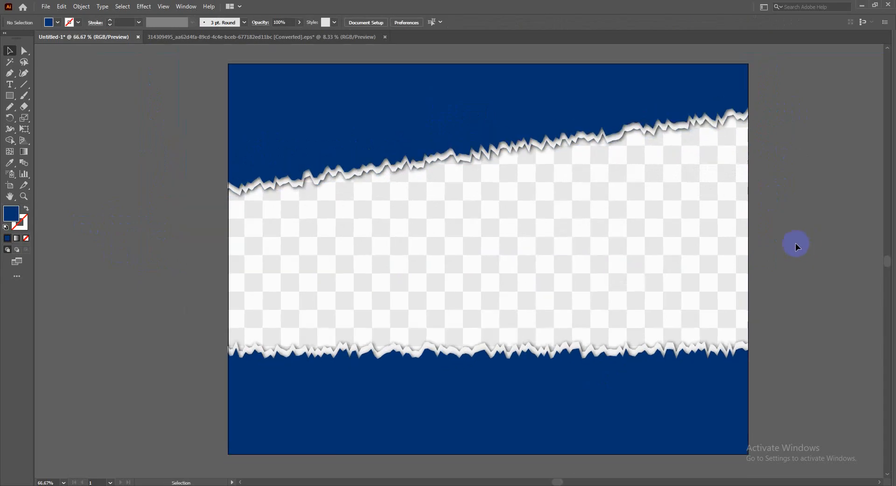
# - Try moving the checkered rectangle out to the right inside the clipped group, and undo the move
pyautogui.moveTo(789, 253); pyautogui.dragTo(532, 254)
pyautogui.doubleClick(379, 238)
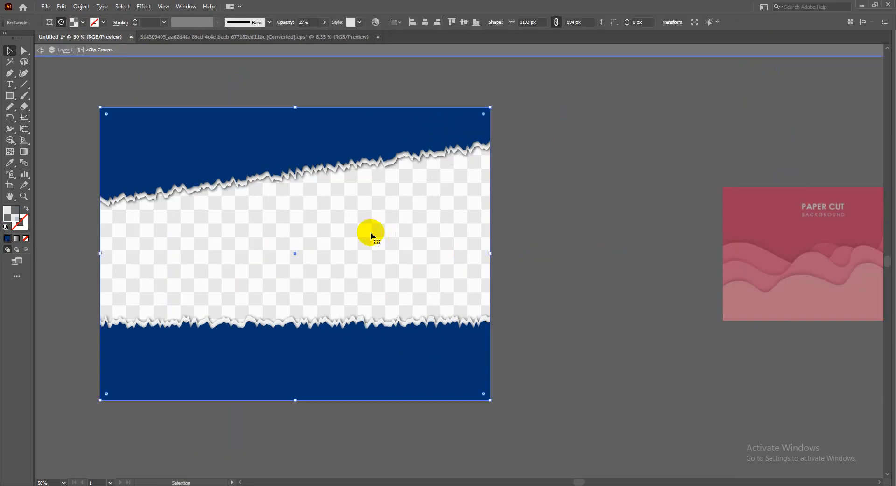
pyautogui.moveTo(372, 234); pyautogui.dragTo(540, 251)
pyautogui.hotkey('ctrl', 'z')
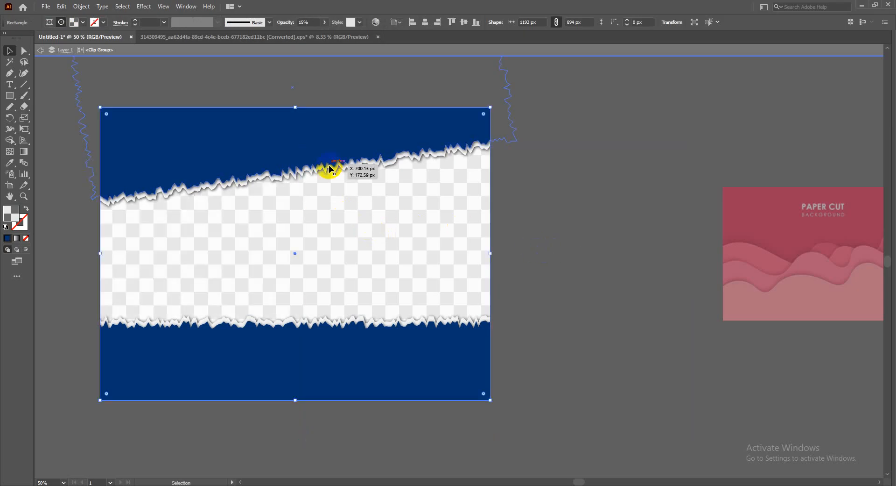
pyautogui.click(182, 6)
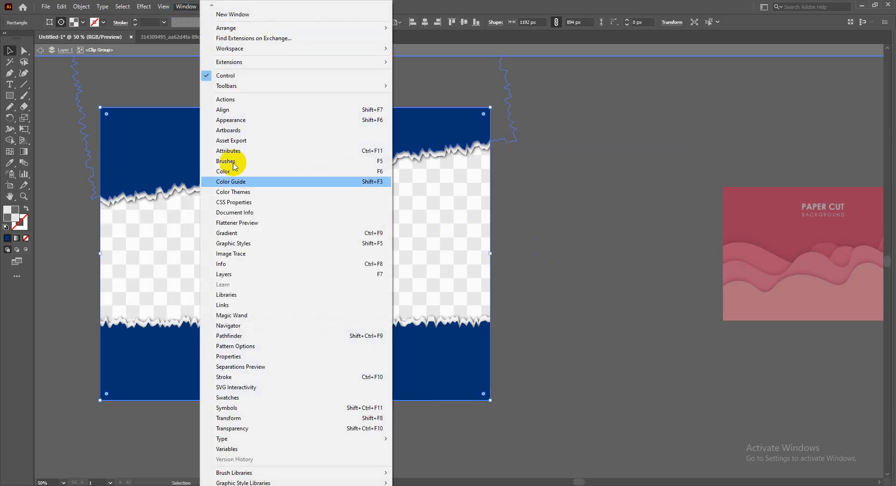
pyautogui.click(551, 265)
pyautogui.doubleClick(443, 233)
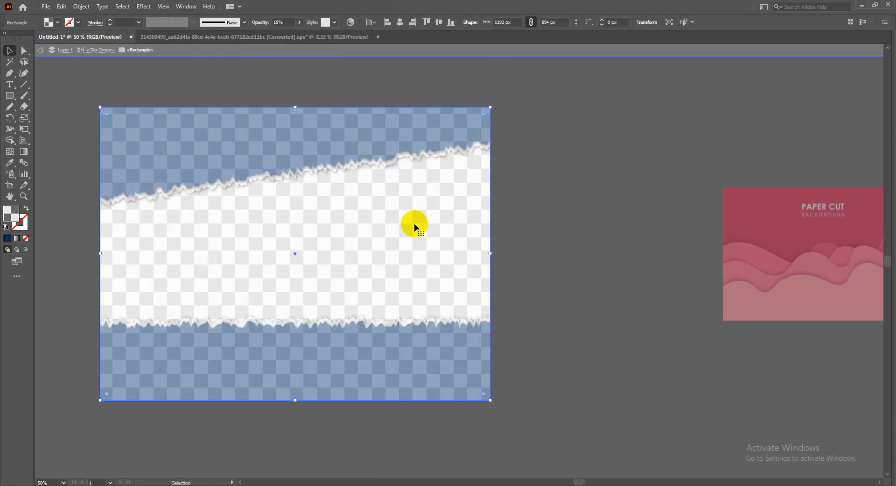
pyautogui.doubleClick(538, 236)
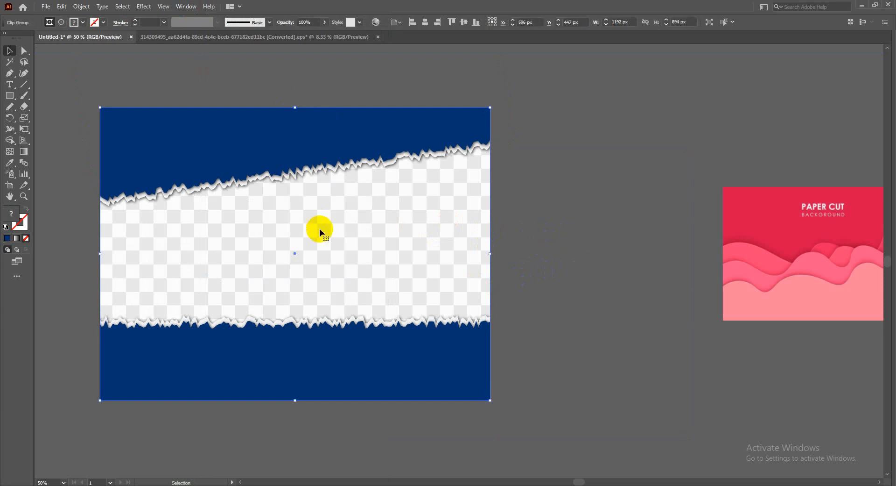
# - Select the checkered rectangle inside the clipped group and open its pattern swatch for editing
pyautogui.doubleClick(320, 228)
pyautogui.click(187, 7)
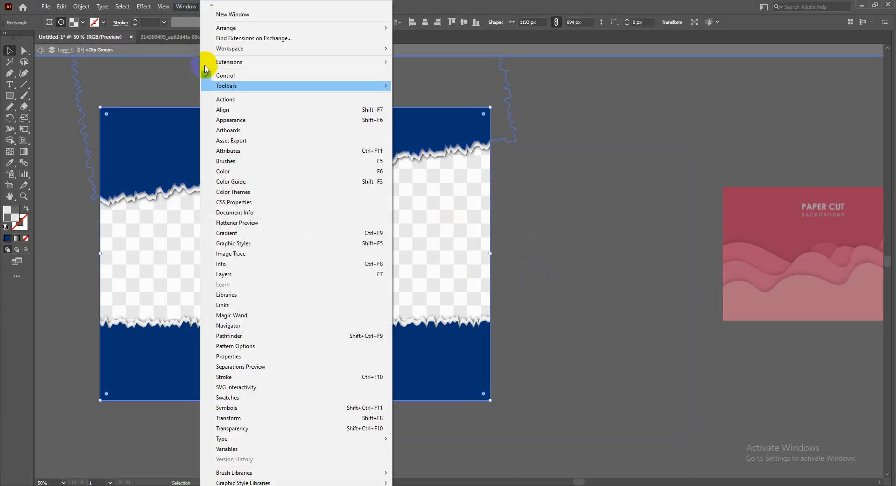
pyautogui.click(228, 398)
pyautogui.doubleClick(853, 295)
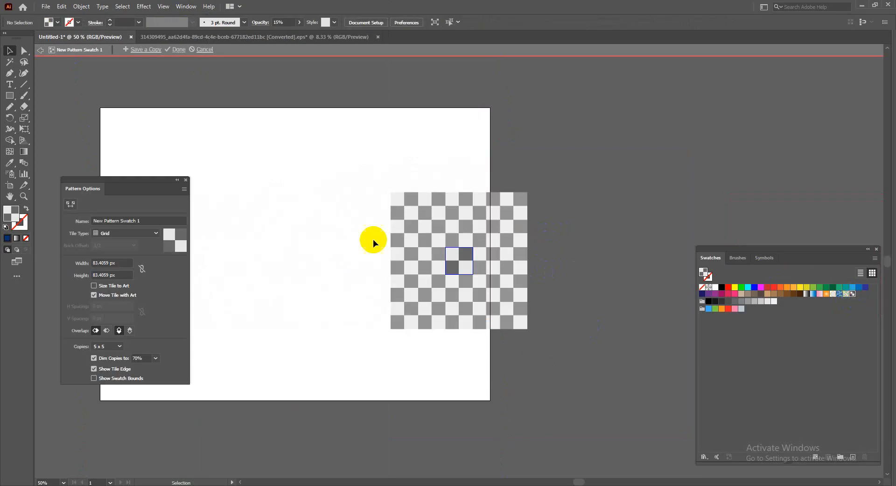
# - Set the checkered pattern's tile width to 60 px
pyautogui.click(111, 285)
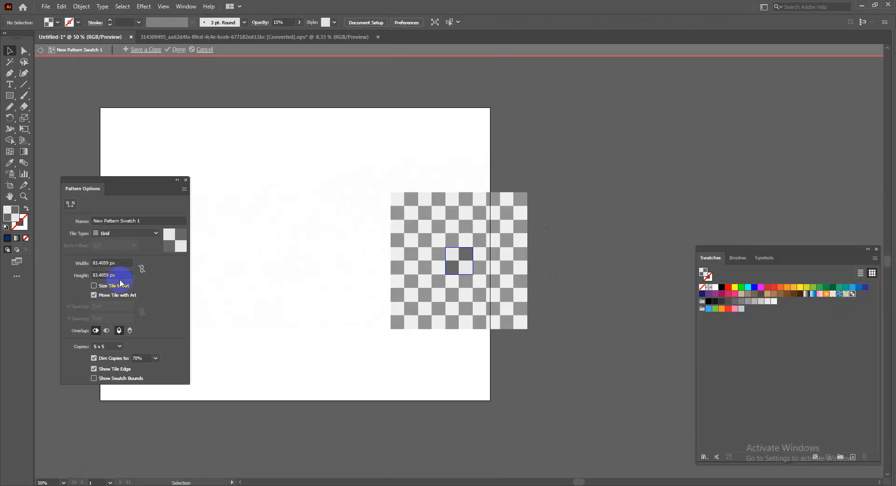
pyautogui.doubleClick(112, 263)
pyautogui.write('75')
pyautogui.press('Return')
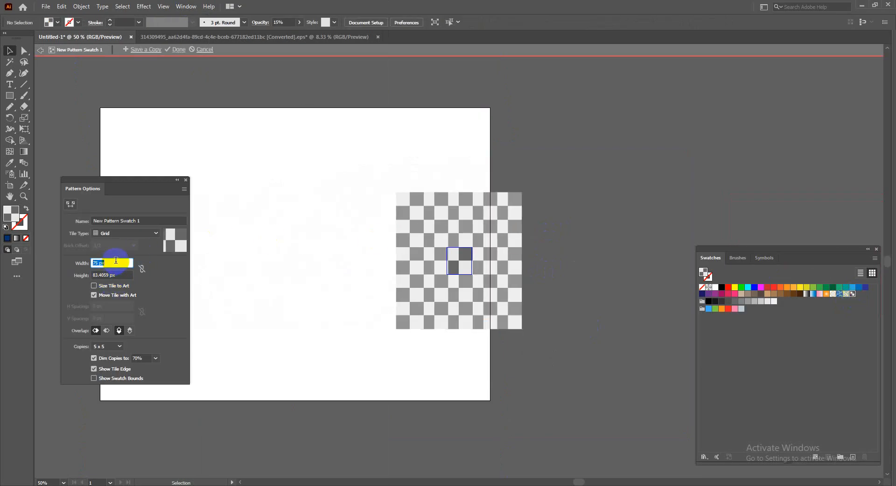
pyautogui.scroll(11, 115, 261)
pyautogui.scroll(-20, 117, 261)
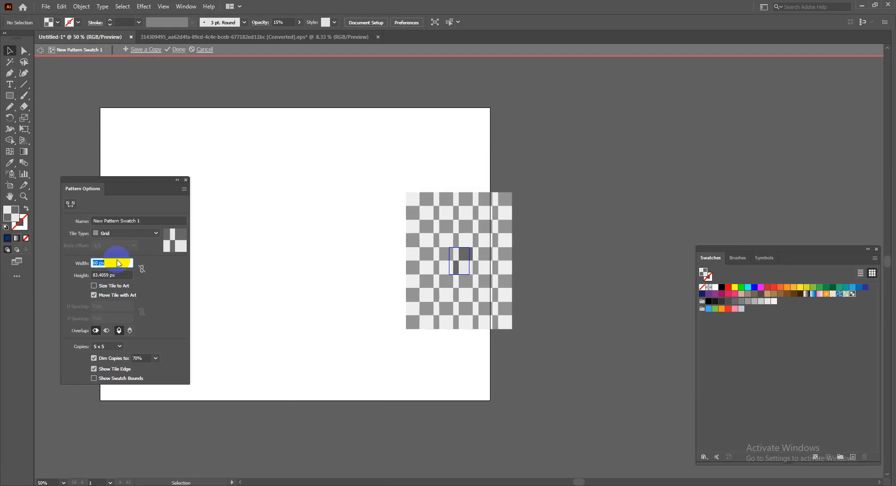
# - Set the checkered pattern's tile height to 59 px and finish editing the pattern
pyautogui.click(117, 276)
pyautogui.scroll(-16, 120, 279)
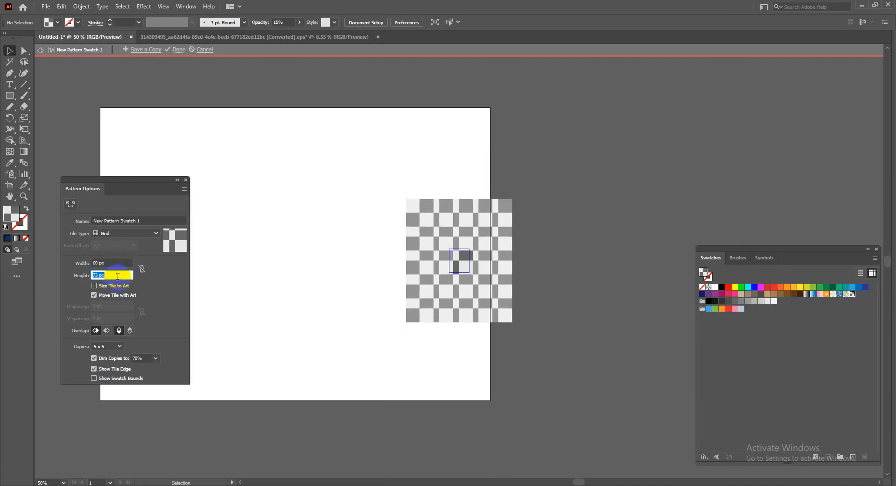
pyautogui.scroll(-8, 120, 281)
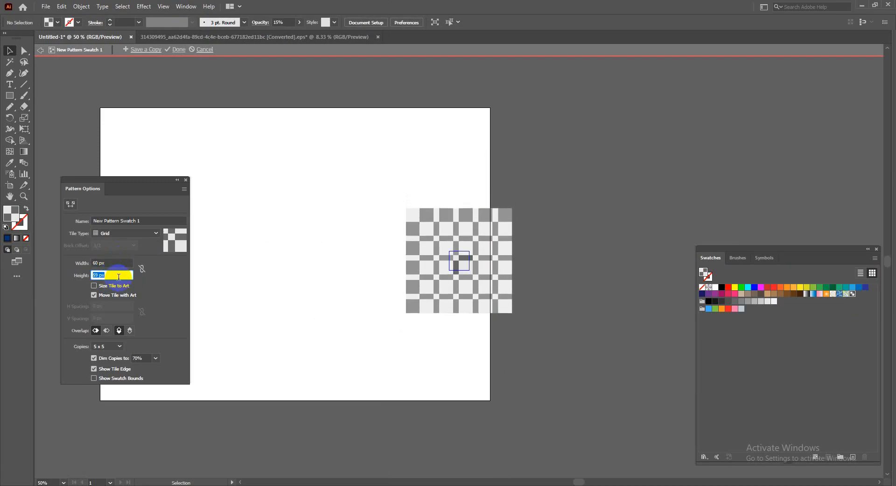
pyautogui.click(186, 180)
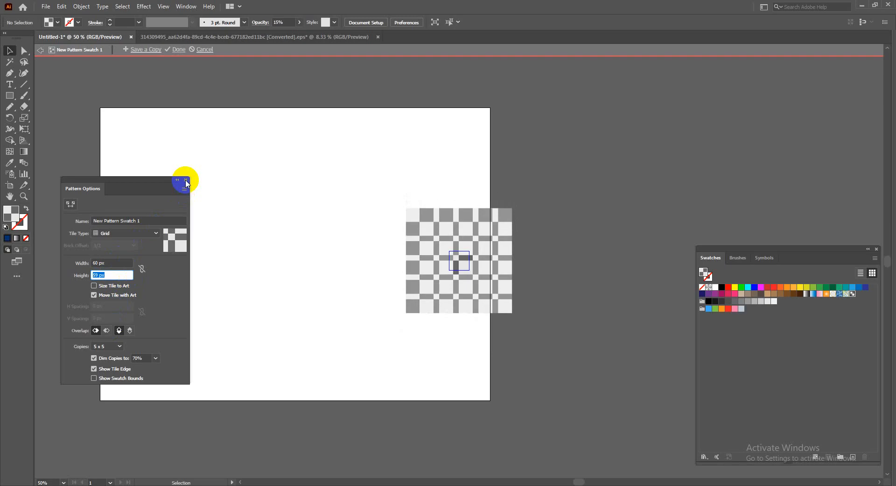
pyautogui.click(176, 50)
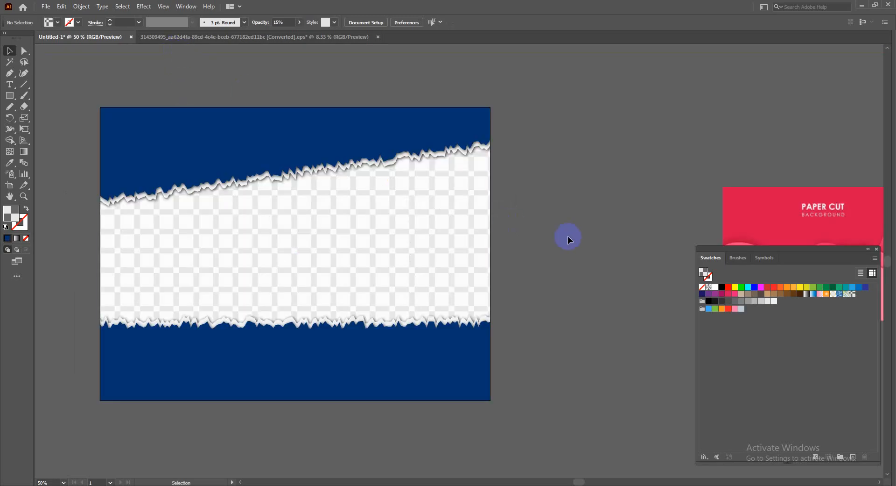
# - Switch to the Google Images results in Chrome and preview the iStock torn paper and the blue Vecteezy paper cut backgrounds
pyautogui.scroll(-3, 570, 234)
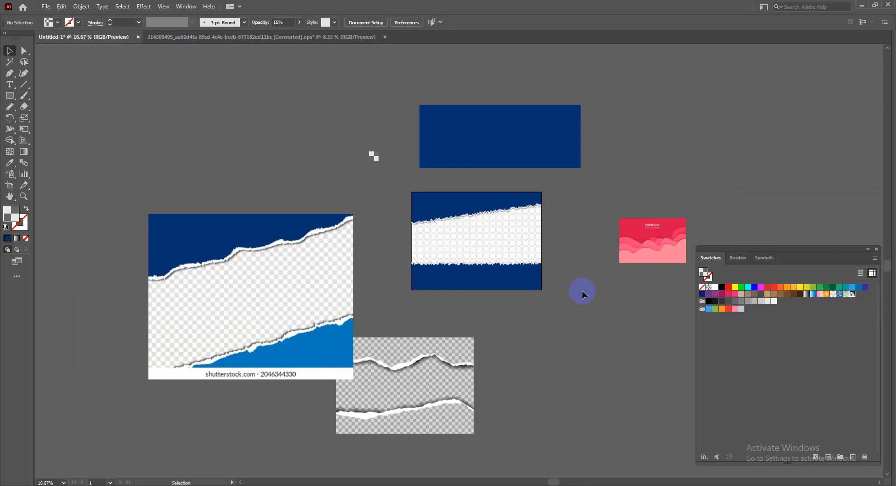
pyautogui.scroll(2, 582, 292)
pyautogui.scroll(-1, 523, 318)
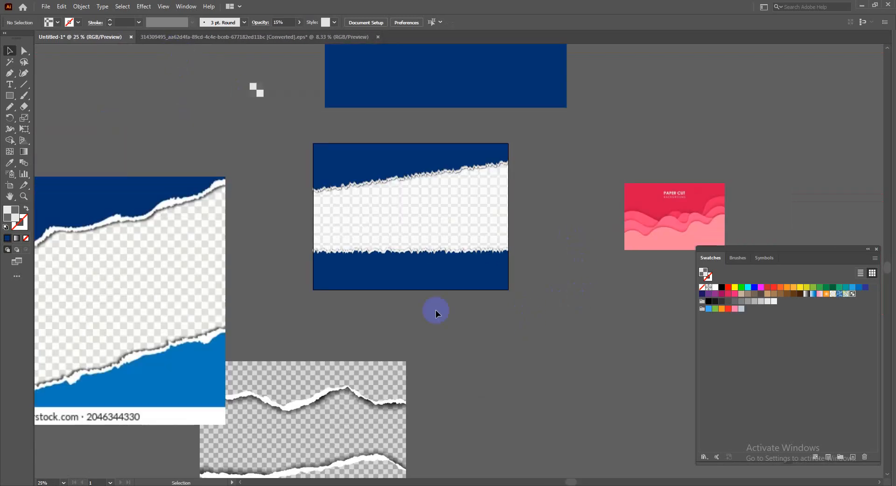
pyautogui.click(340, 484)
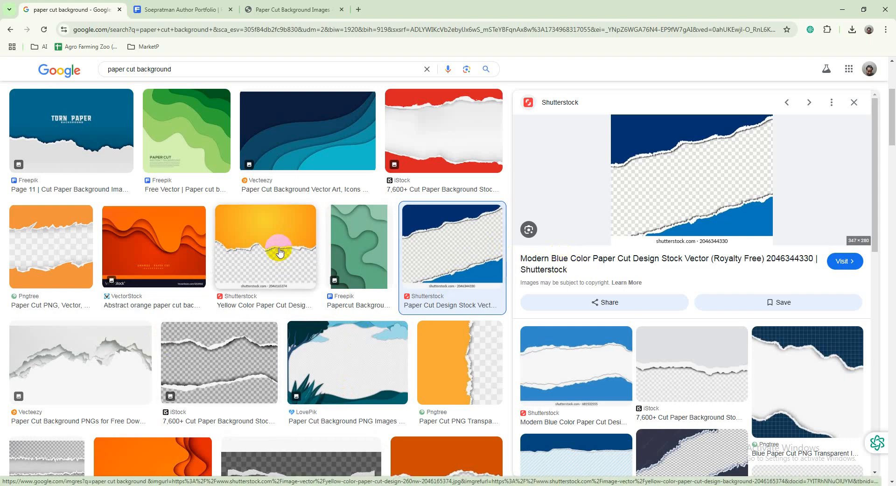
pyautogui.click(227, 356)
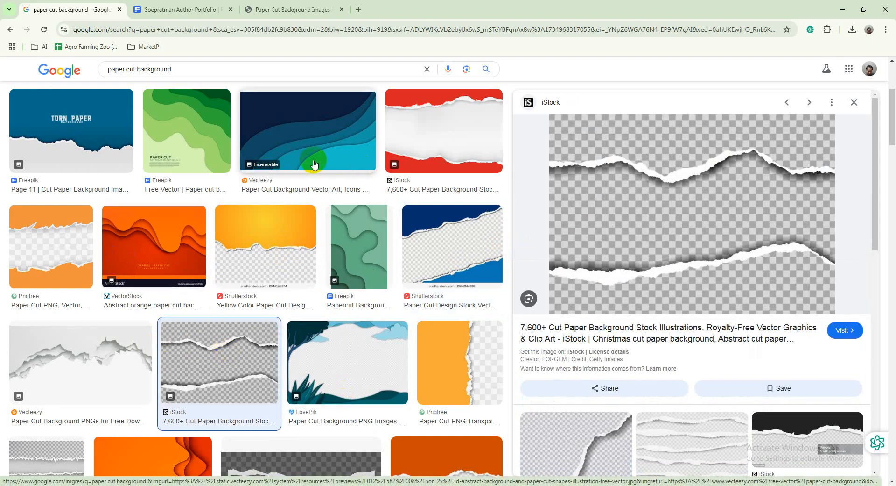
pyautogui.scroll(2, 316, 168)
pyautogui.click(316, 201)
pyautogui.click(680, 263)
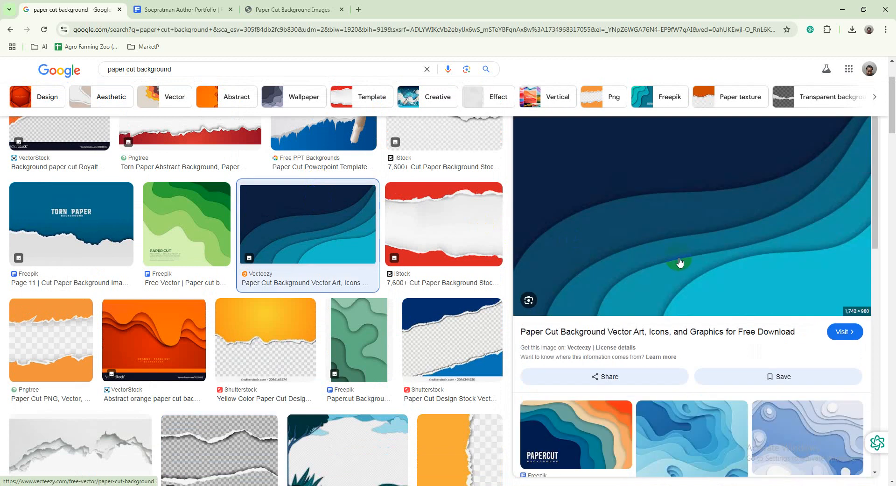
# - Search Google Images for "paper cut background indian flag"
pyautogui.click(199, 74)
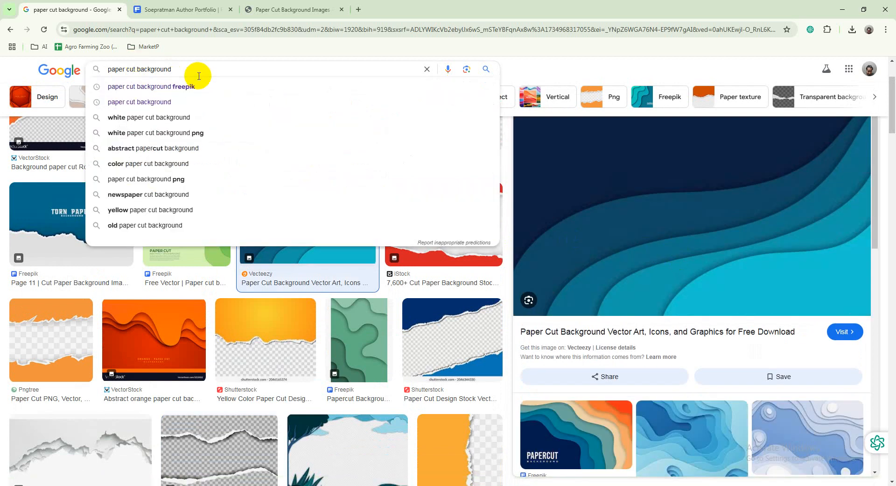
pyautogui.press('Return')
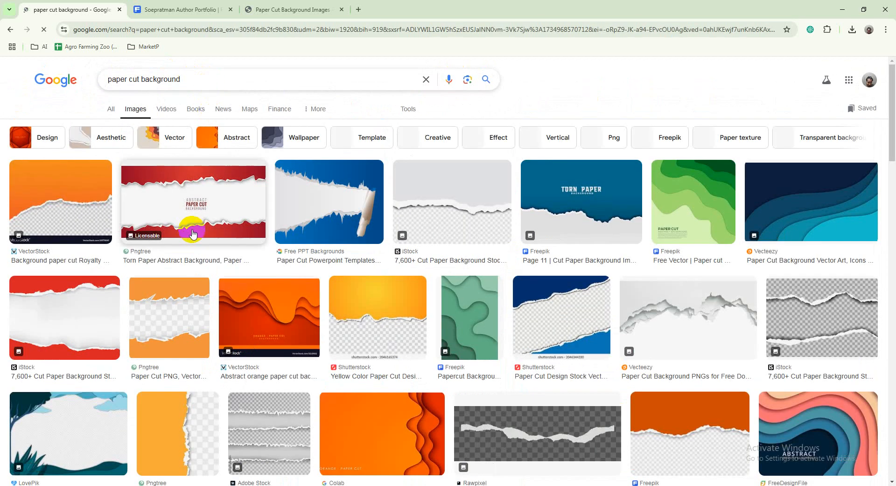
pyautogui.click(229, 81)
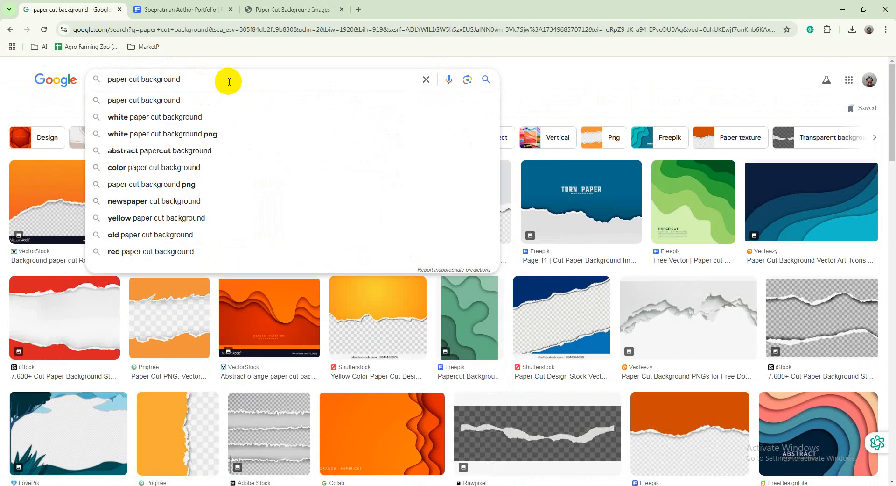
pyautogui.write('indian flag')
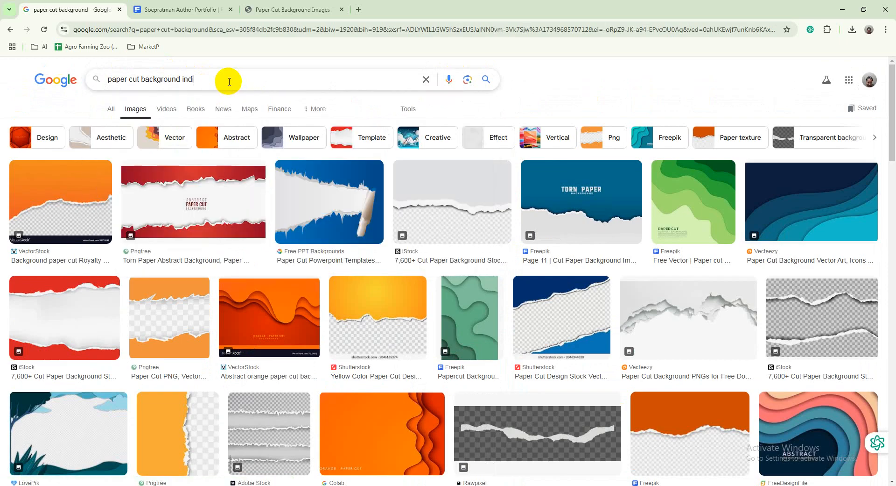
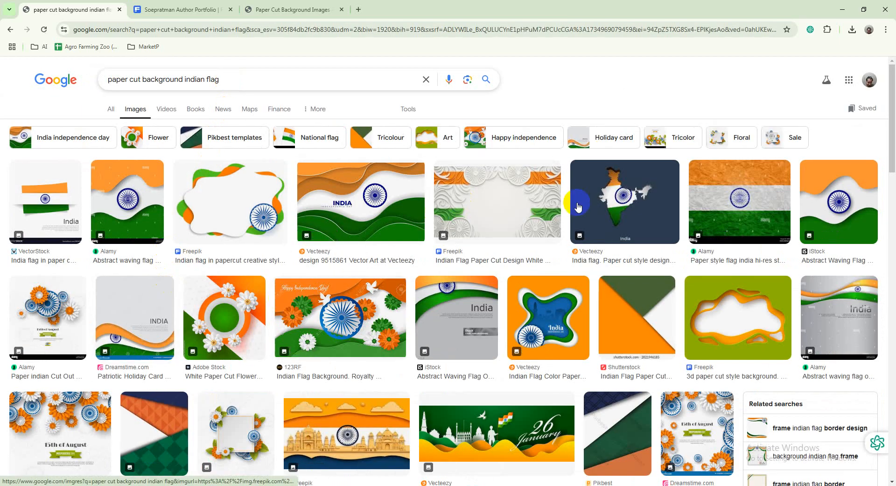
# - Examine the Indian flag paper cut designs, previewing the Vecteezy Independence Day background and the related Freepik flag vector
pyautogui.click(375, 205)
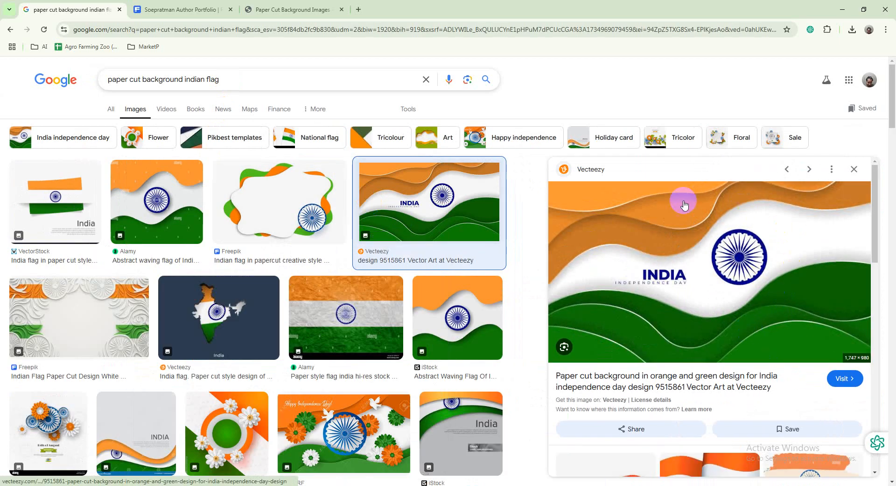
pyautogui.scroll(-4, 729, 263)
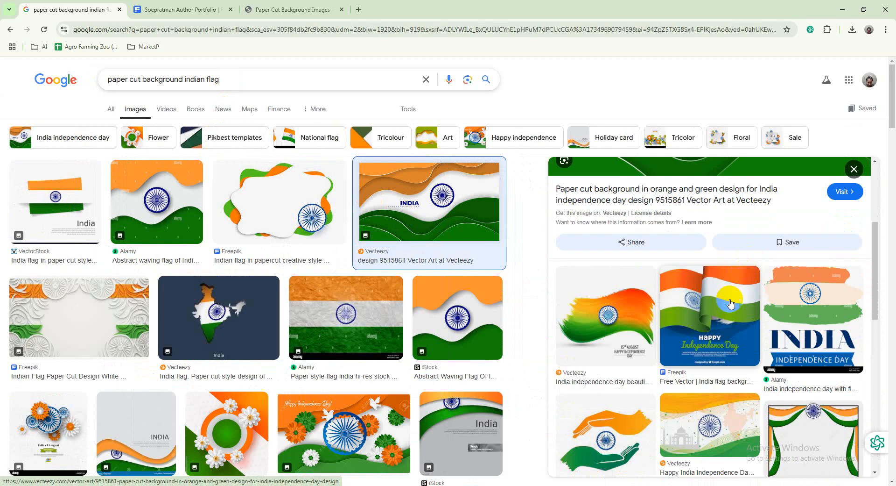
pyautogui.click(726, 302)
pyautogui.scroll(-3, 226, 236)
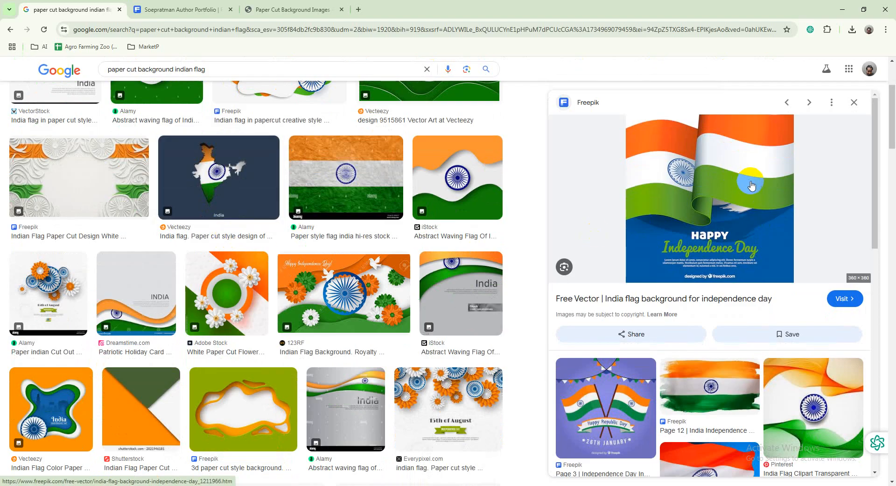
pyautogui.scroll(-3, 333, 221)
pyautogui.scroll(-1, 332, 221)
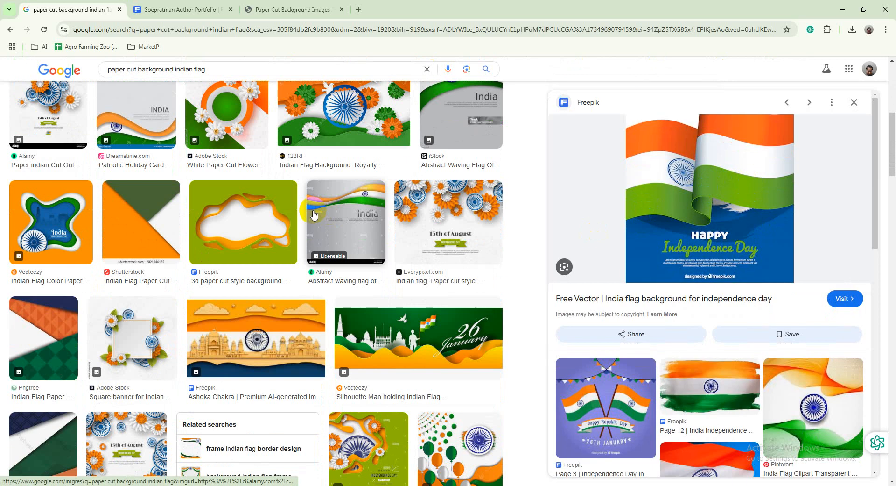
pyautogui.scroll(-4, 308, 214)
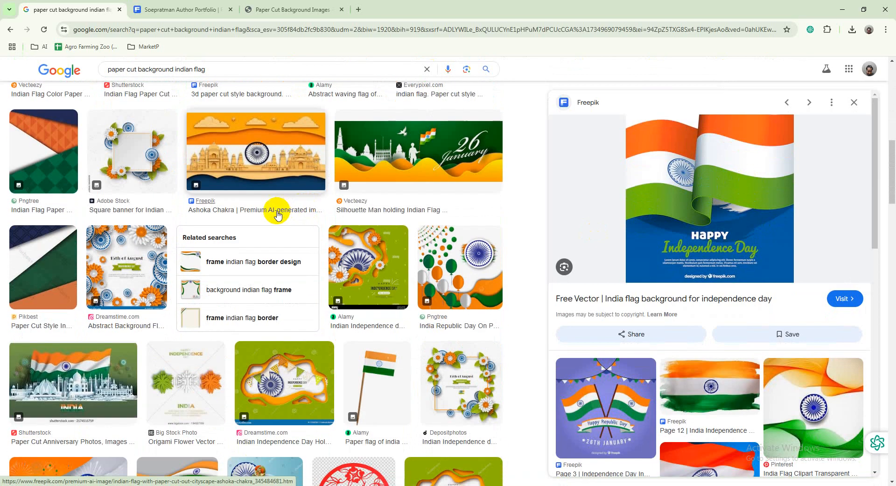
pyautogui.scroll(-3, 300, 210)
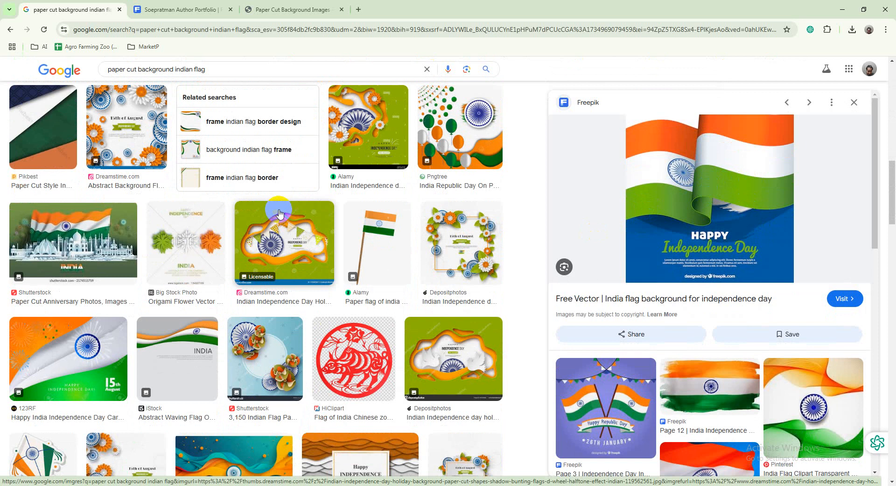
# - Copy the Freepik India flag Independence Day image from the search preview and switch to Illustrator
pyautogui.scroll(-3, 280, 213)
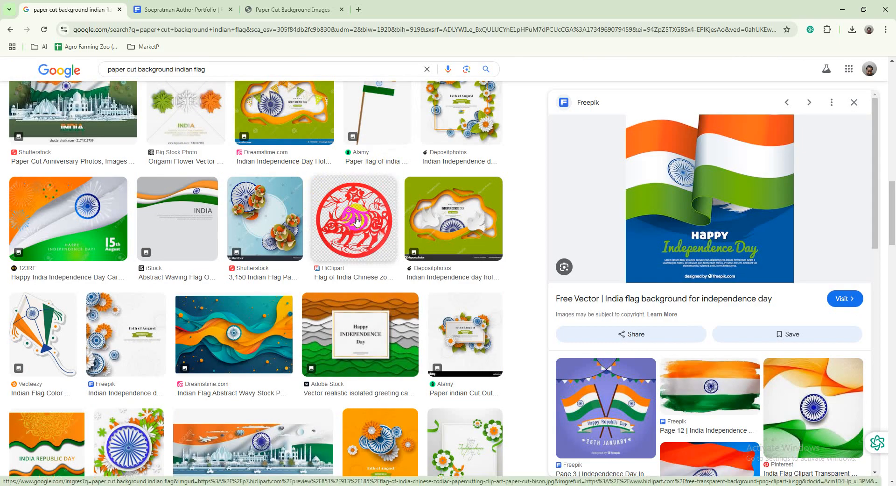
pyautogui.scroll(-3, 755, 306)
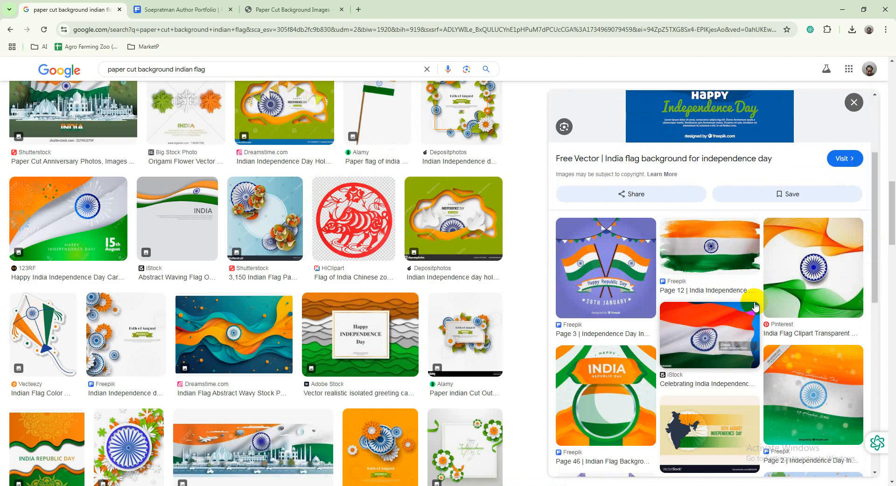
pyautogui.scroll(3, 786, 314)
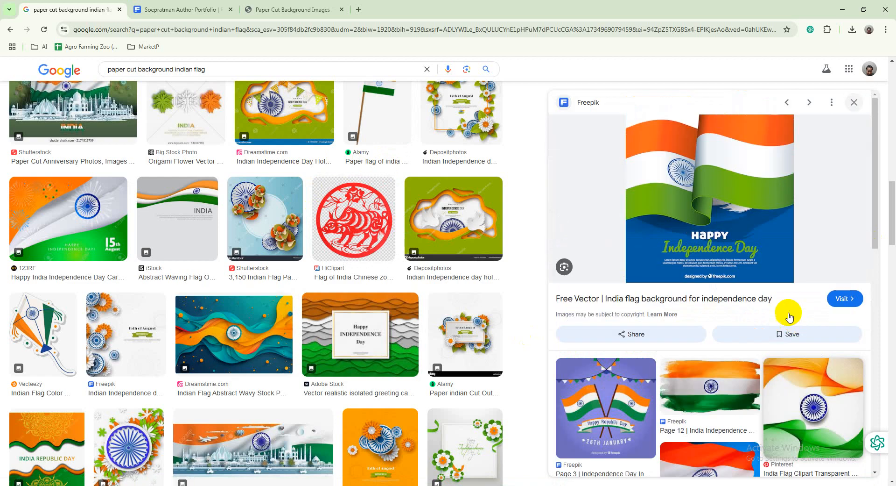
pyautogui.rightClick(701, 213)
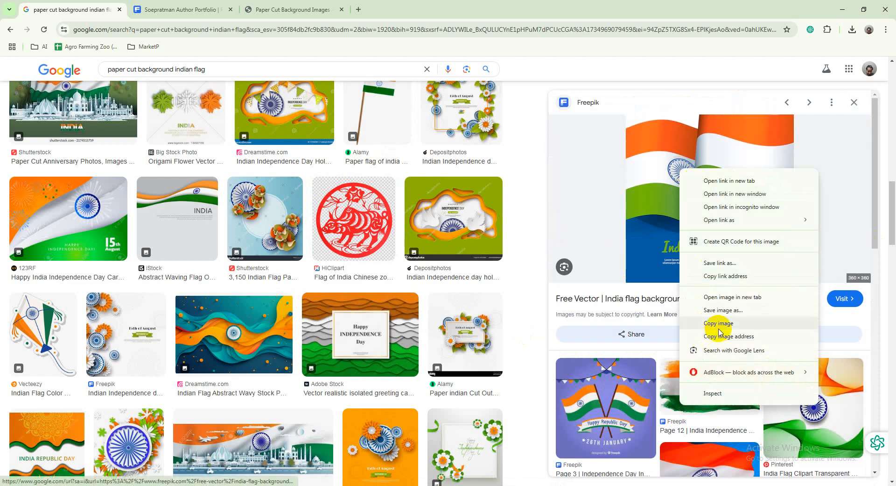
pyautogui.click(702, 325)
pyautogui.hotkey('alt', 'Tab')
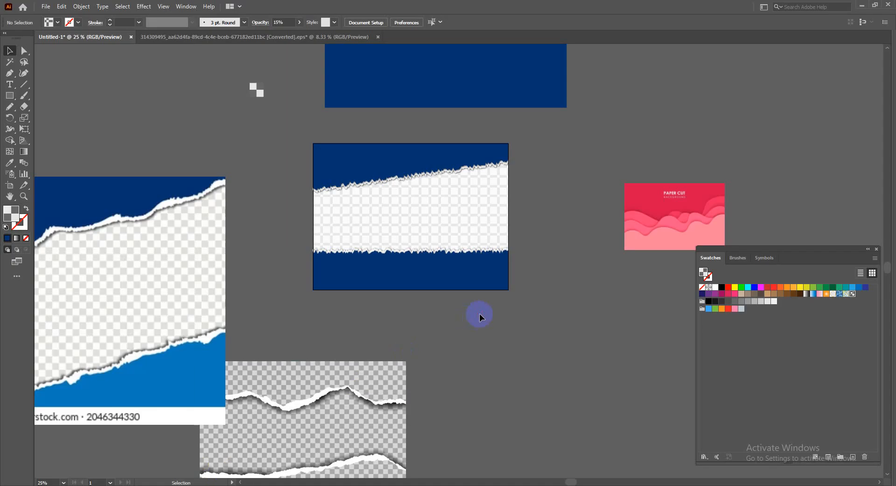
# - Undo the checkered pattern's tile width and height changes and finish editing the pattern
pyautogui.moveTo(560, 318); pyautogui.dragTo(395, 231)
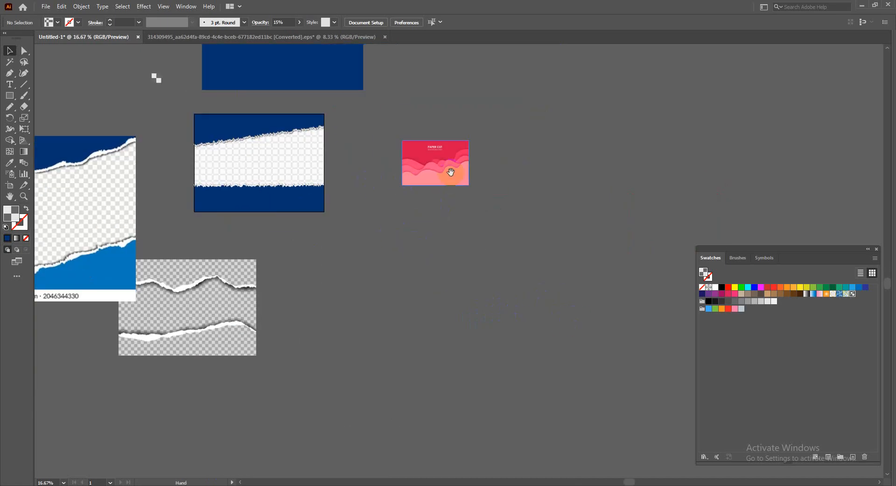
pyautogui.moveTo(452, 172); pyautogui.dragTo(705, 160)
pyautogui.scroll(3, 173, 214)
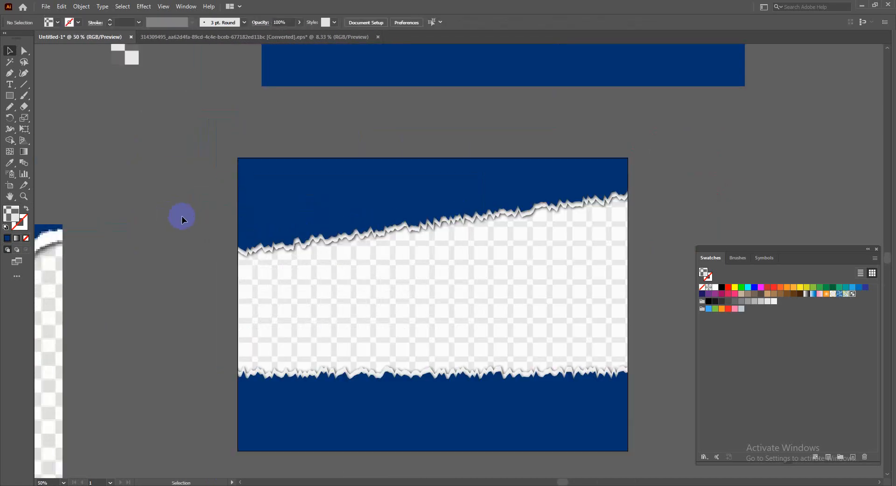
pyautogui.hotkey('ctrl', 'z')
pyautogui.hotkey('ctrl', 'z')
pyautogui.hotkey('ctrl', 'z')
pyautogui.hotkey('ctrl', 'z')
pyautogui.hotkey('ctrl', 'z')
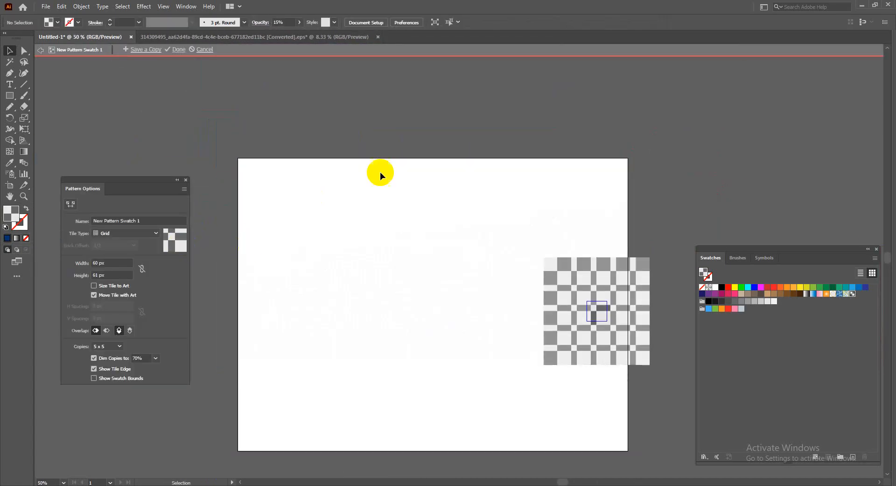
pyautogui.hotkey('ctrl', 'z')
pyautogui.hotkey('ctrl', 'z')
pyautogui.hotkey('ctrl', 'z')
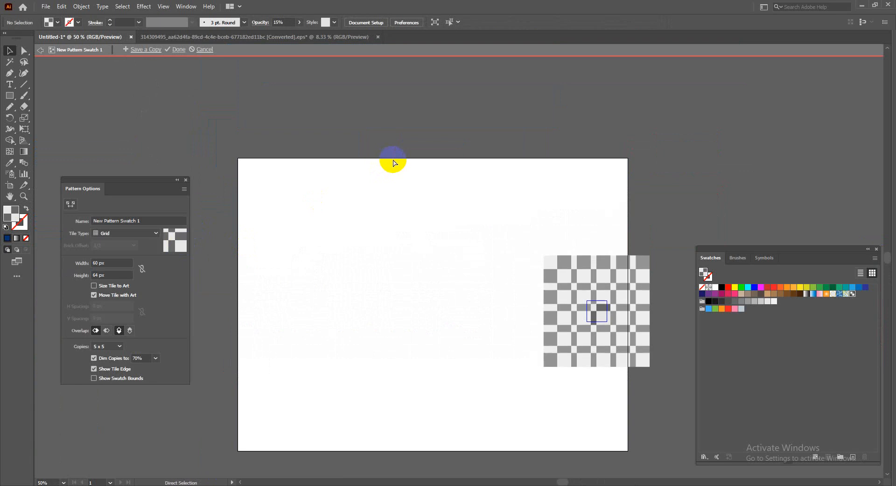
pyautogui.hotkey('ctrl', 'z')
pyautogui.hotkey('ctrl', 'z')
pyautogui.hotkey('ctrl', 'z')
pyautogui.hotkey('ctrl', 'z')
pyautogui.hotkey('ctrl', 'z')
pyautogui.hotkey('ctrl', 'z')
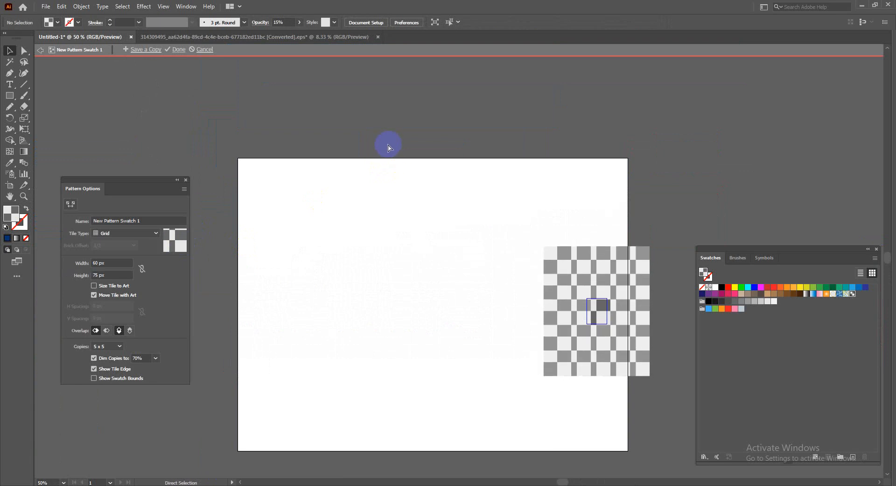
pyautogui.hotkey('ctrl', 'z')
pyautogui.hotkey('ctrl', 'z')
pyautogui.hotkey('ctrl', 'z')
pyautogui.hotkey('ctrl', 'z')
pyautogui.hotkey('ctrl', 'z')
pyautogui.hotkey('ctrl', 'z')
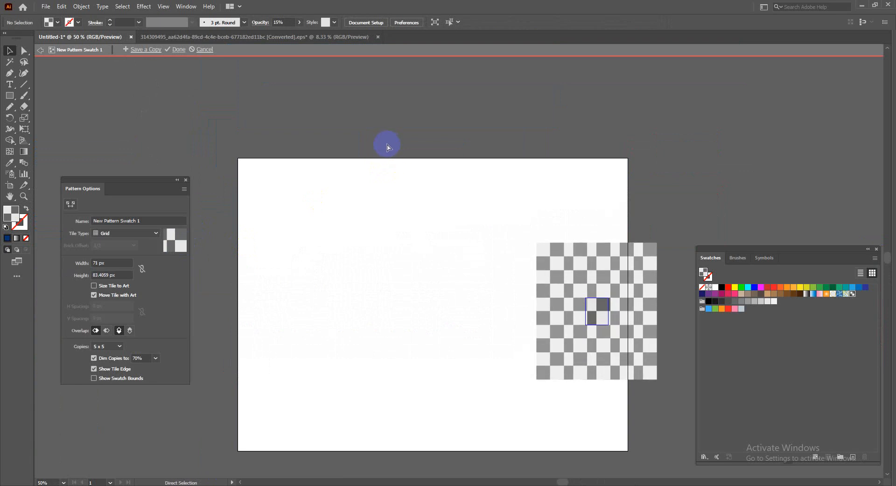
pyautogui.click(166, 49)
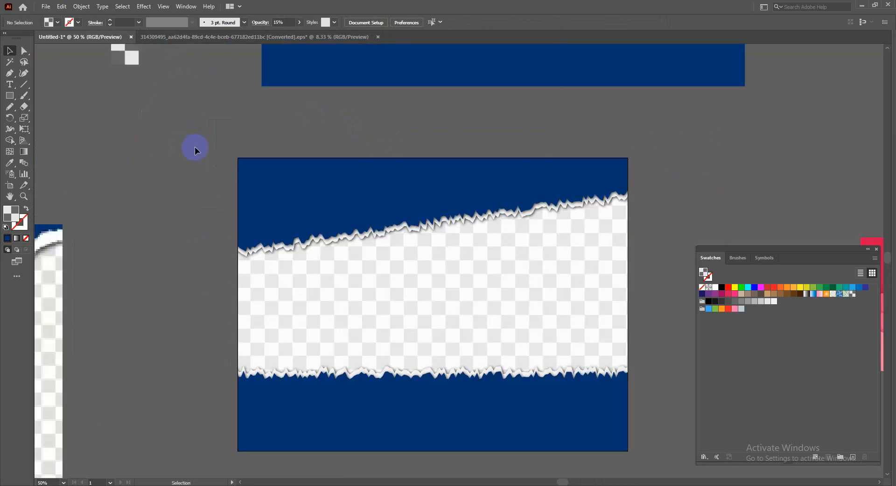
# - Paste the copied flag image into the empty area beyond the artboard and enlarge it proportionally to about 697 px square
pyautogui.scroll(-2, 236, 136)
pyautogui.moveTo(400, 216); pyautogui.dragTo(279, 216)
pyautogui.moveTo(458, 222); pyautogui.dragTo(202, 329)
pyautogui.click(441, 253)
pyautogui.scroll(2, 442, 254)
pyautogui.moveTo(443, 254); pyautogui.dragTo(227, 324)
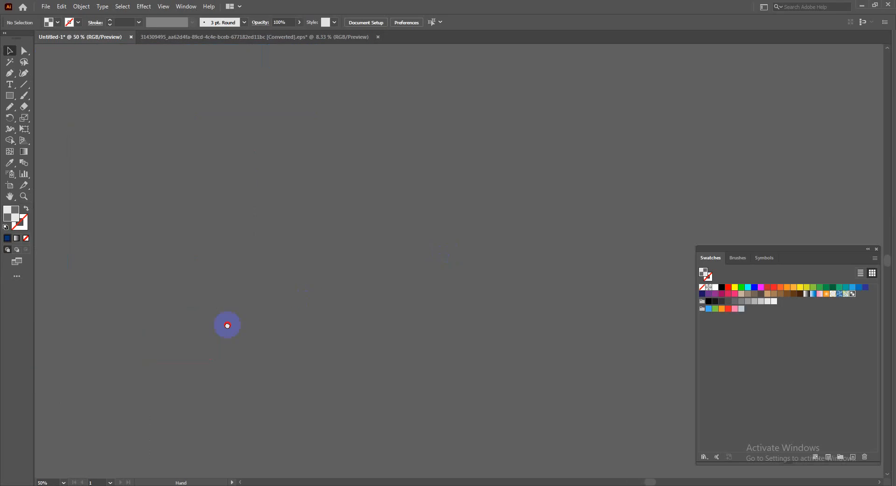
pyautogui.hotkey('ctrl', 'v')
pyautogui.moveTo(519, 322); pyautogui.dragTo(610, 374)
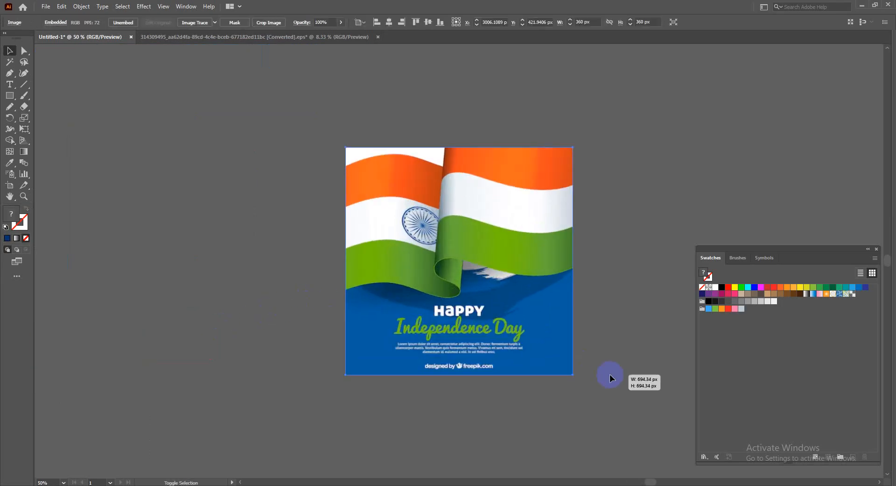
pyautogui.scroll(-2, 534, 299)
pyautogui.moveTo(534, 300); pyautogui.dragTo(584, 201)
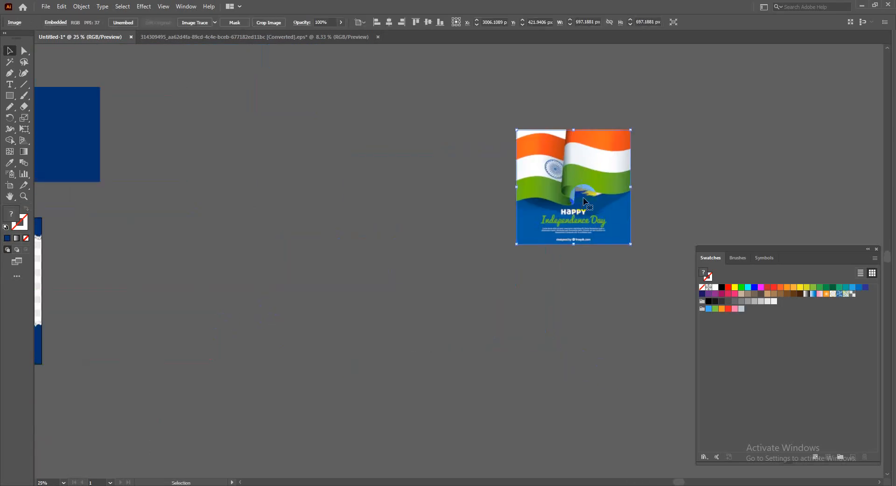
pyautogui.click(356, 240)
pyautogui.moveTo(405, 218); pyautogui.dragTo(364, 211)
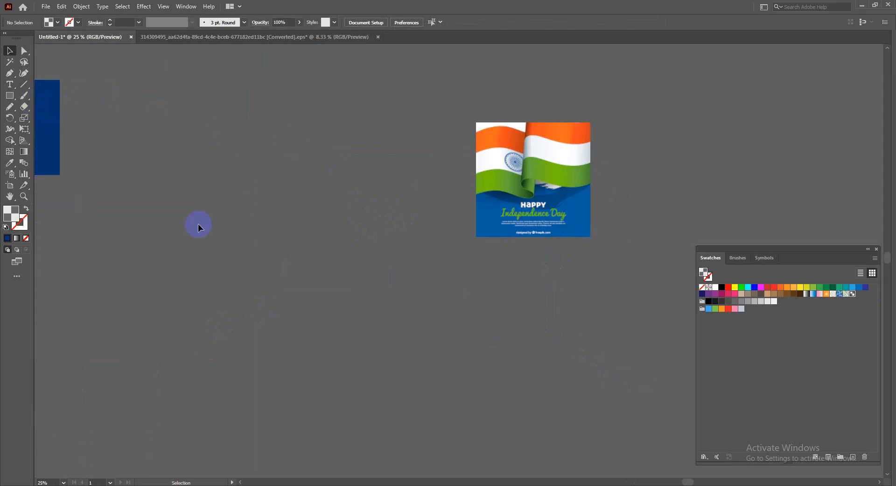
# - Try a long wavy Paintbrush stroke across the empty area beside the flag image and select it
pyautogui.click(25, 98)
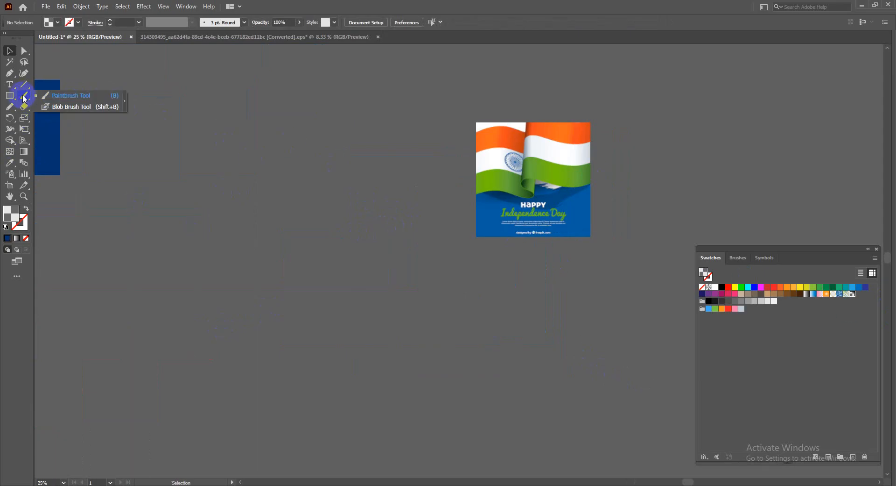
pyautogui.click(57, 94)
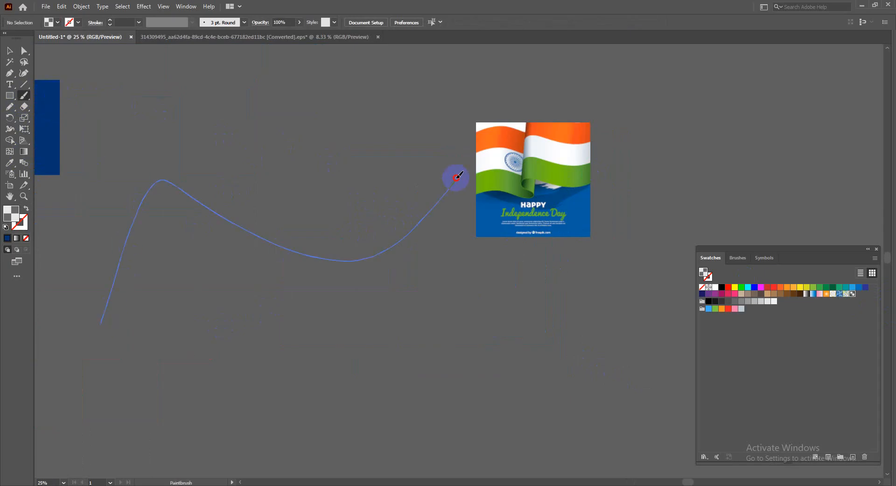
pyautogui.moveTo(458, 175); pyautogui.dragTo(456, 178)
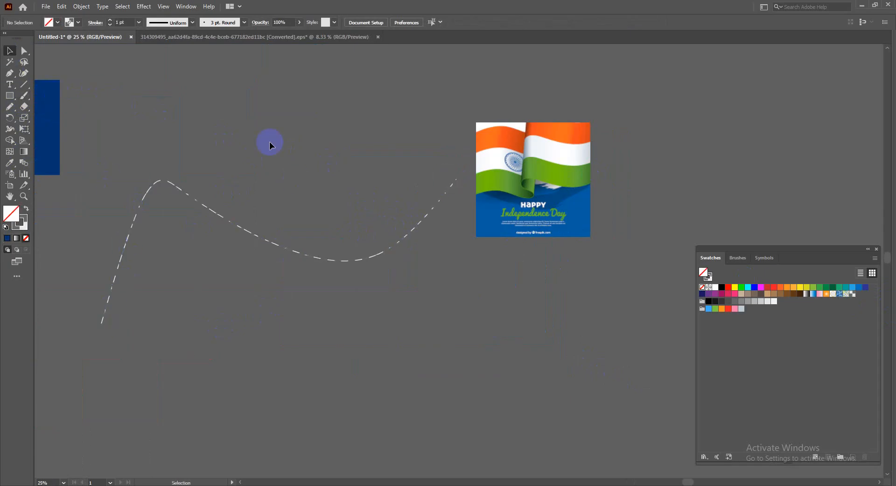
pyautogui.click(308, 256)
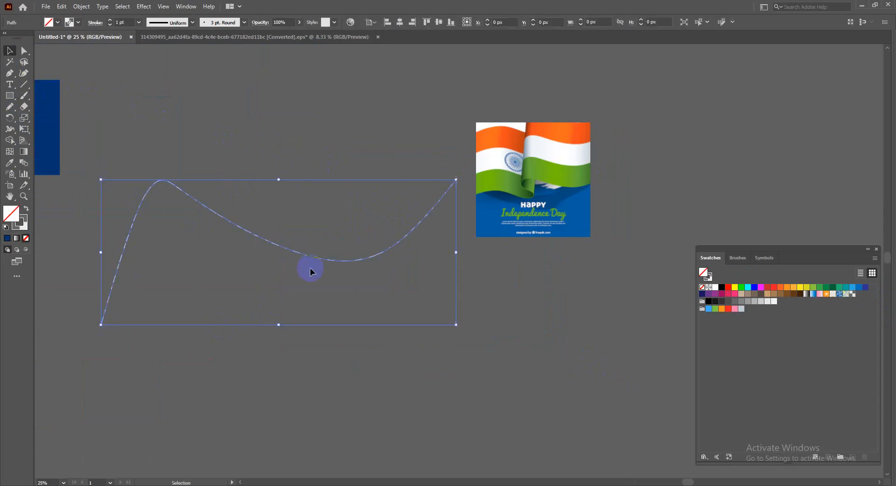
# - Open the Artistic_Calligraphic brush library
pyautogui.click(187, 8)
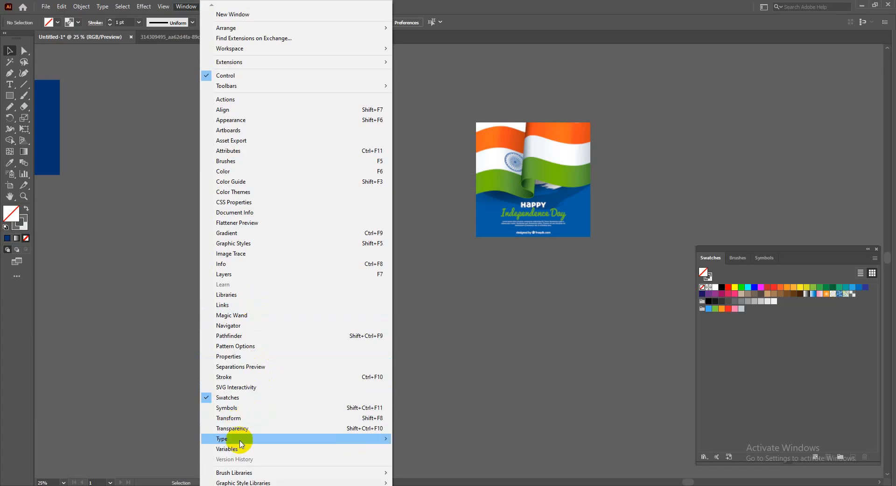
pyautogui.moveTo(324, 472)
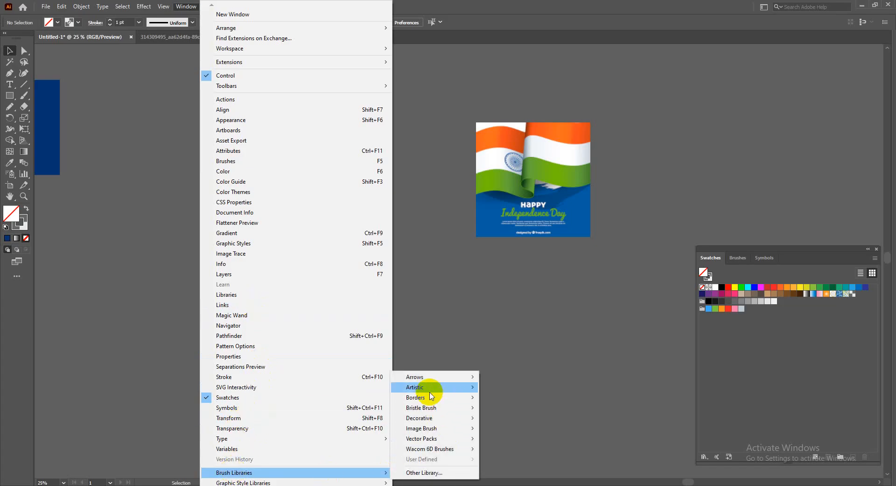
pyautogui.moveTo(430, 392)
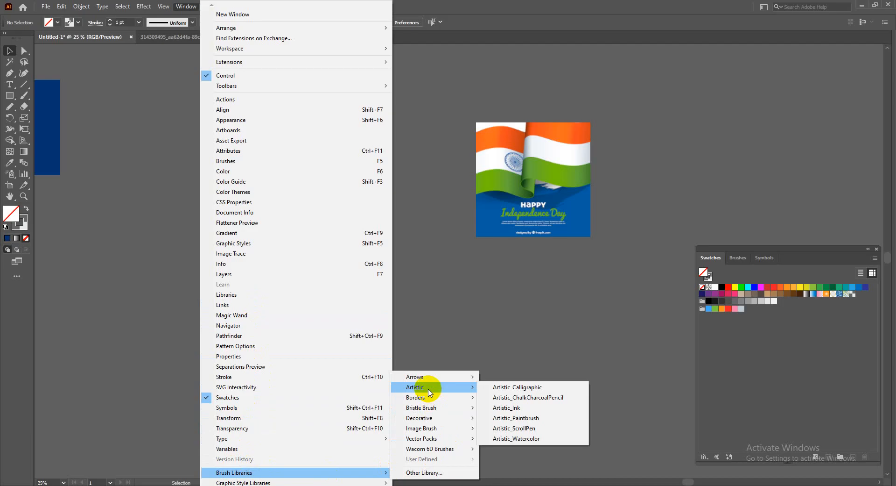
pyautogui.click(518, 387)
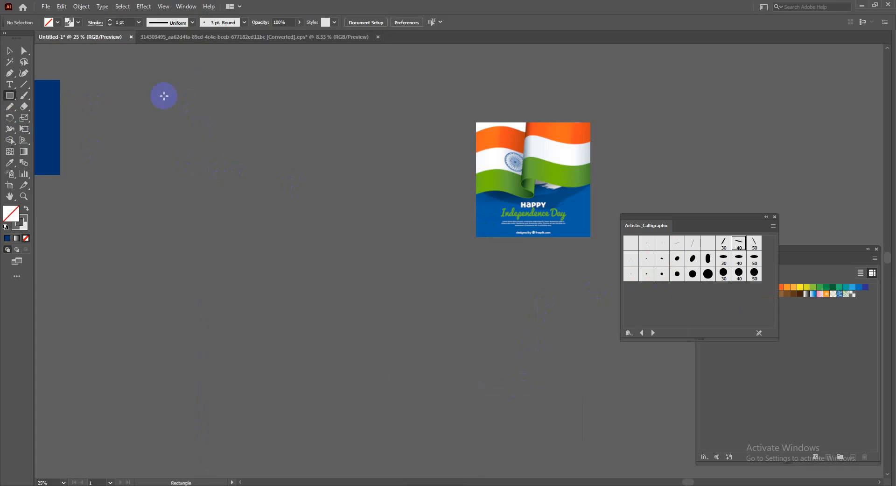
# - Draw a rectangle about 1708 by 1691 px beside the flag image, fill it white without a stroke, and lock it
pyautogui.moveTo(164, 96)
pyautogui.mouseDown()
pyautogui.moveTo(372, 364)
pyautogui.moveTo(434, 372)
pyautogui.mouseUp()
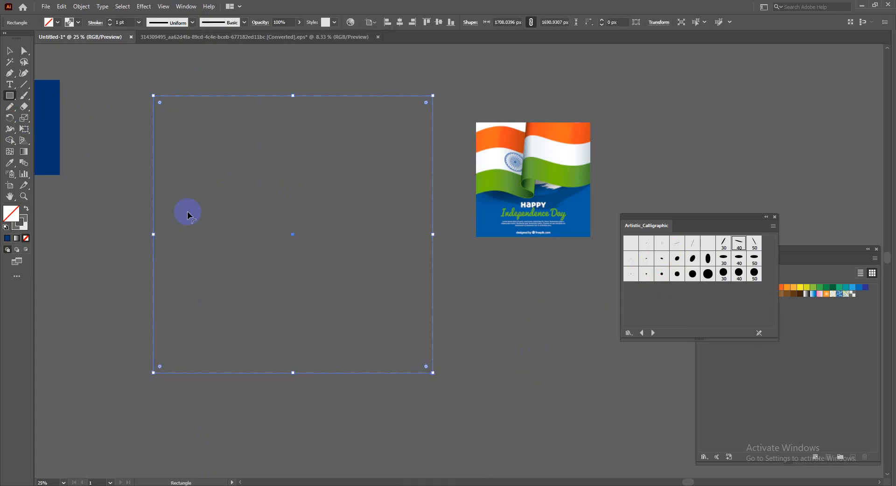
pyautogui.click(28, 209)
pyautogui.doubleClick(8, 215)
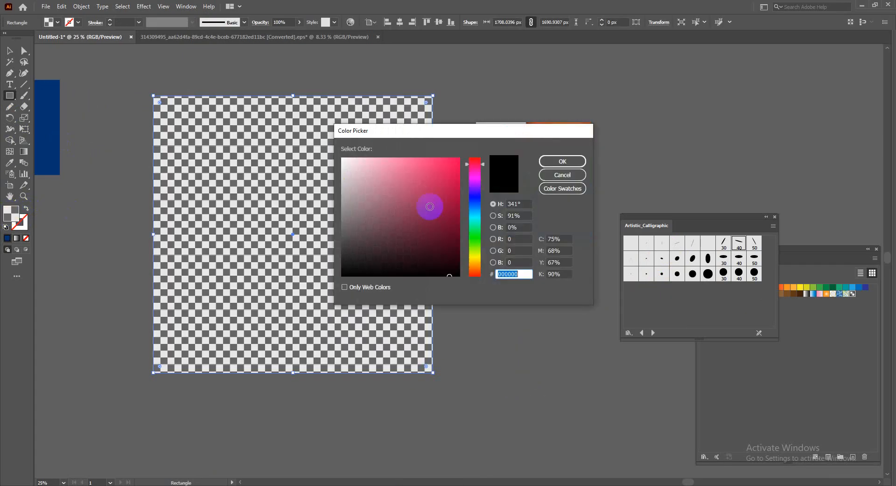
pyautogui.moveTo(429, 206); pyautogui.dragTo(321, 148)
pyautogui.click(570, 160)
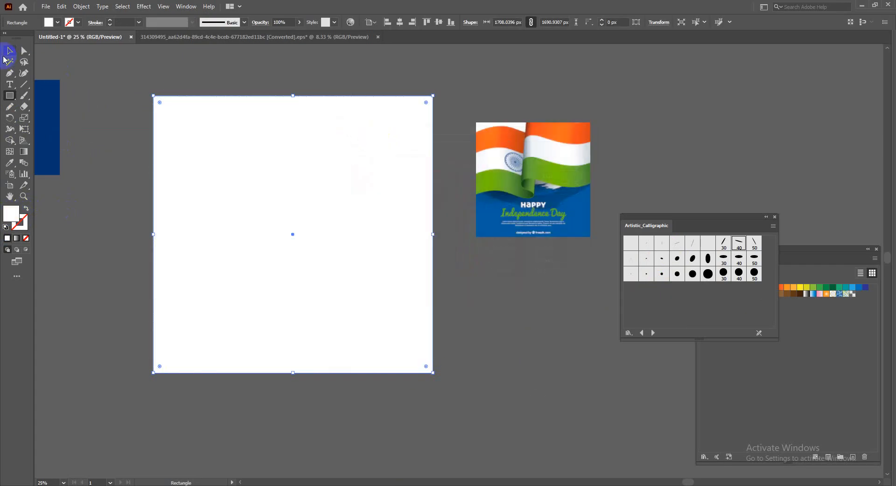
pyautogui.click(9, 53)
pyautogui.hotkey('ctrl', '2')
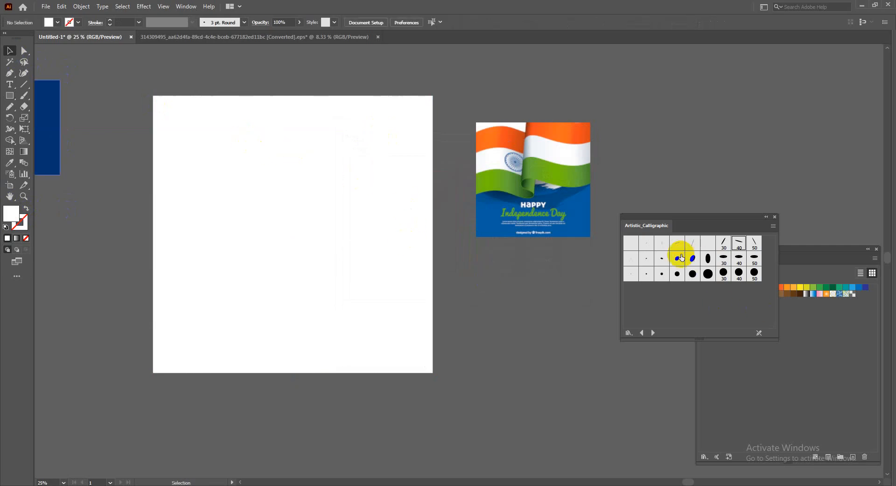
# - Choose the 10 pt. Flat calligraphic brush and paint a curved Paintbrush stroke across the white rectangle
pyautogui.click(678, 244)
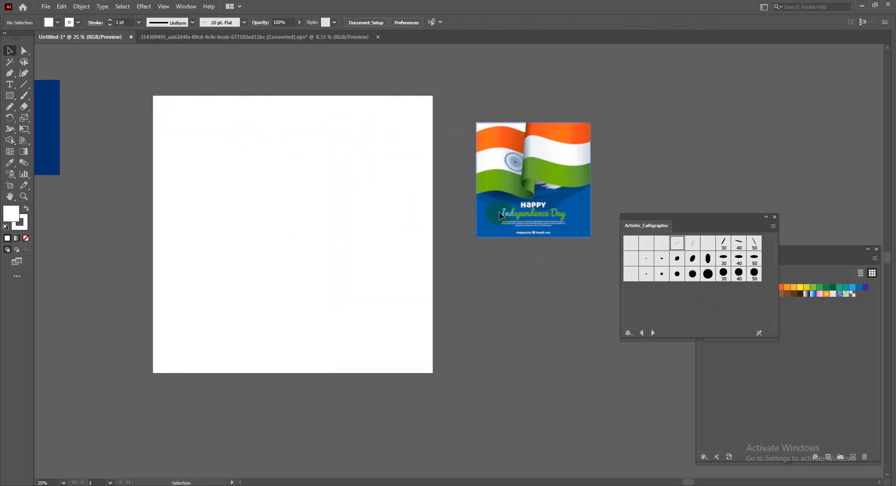
pyautogui.click(25, 94)
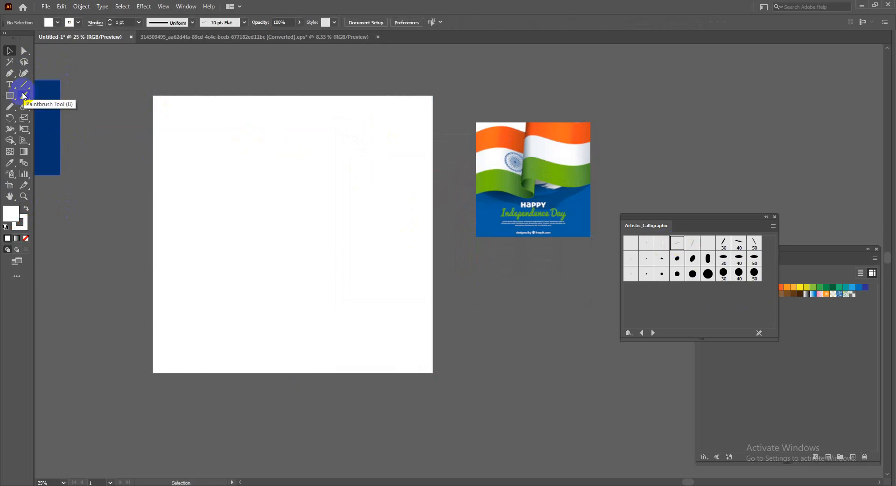
pyautogui.moveTo(166, 206); pyautogui.dragTo(140, 257)
pyautogui.moveTo(393, 142); pyautogui.dragTo(420, 123)
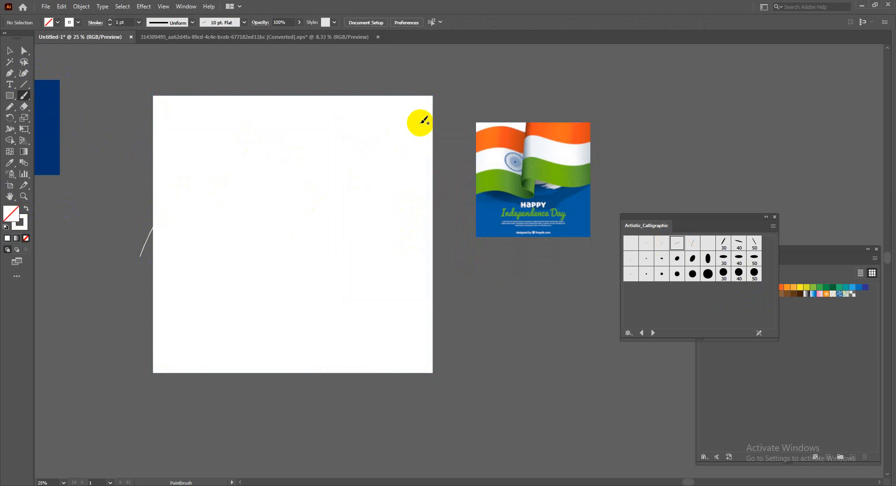
# - Set the stroke color to EF0050 and remove the white painted curve from the rectangle
pyautogui.doubleClick(25, 219)
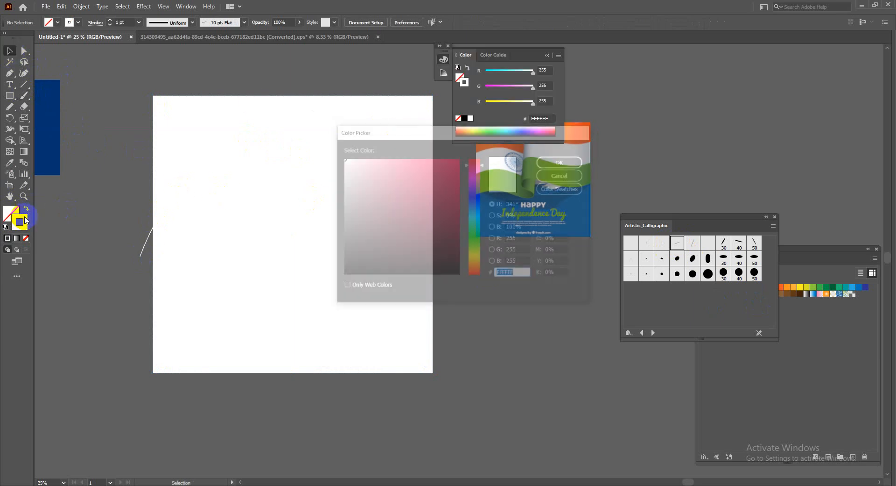
pyautogui.write('EF0050')
pyautogui.click(560, 162)
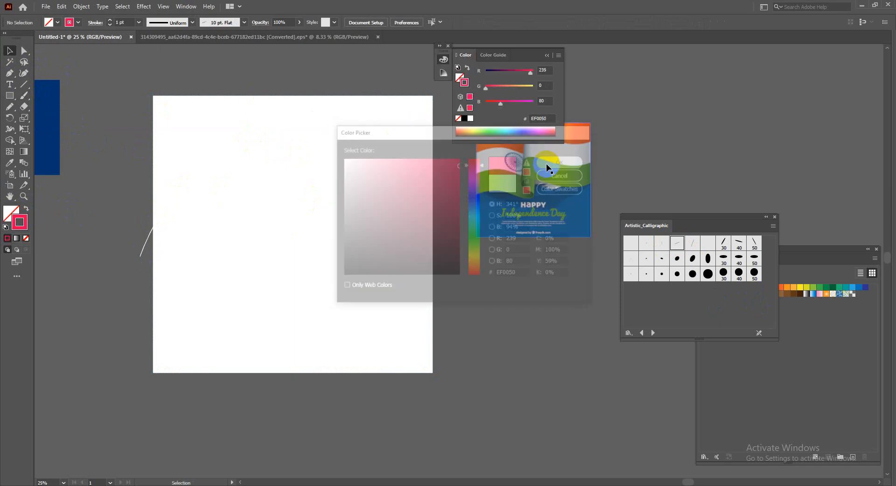
pyautogui.moveTo(124, 231); pyautogui.dragTo(173, 252)
pyautogui.click(197, 237)
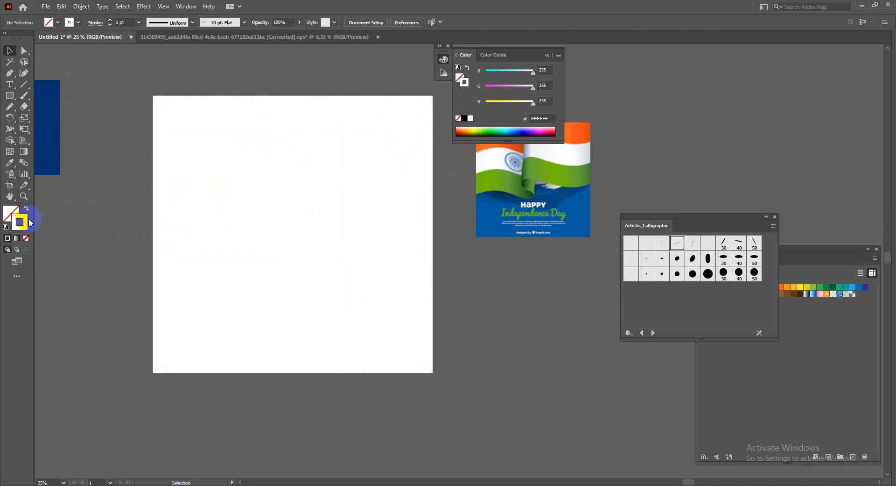
# - Sample the green from the flag reference image and make it the stroke color, with no fill
pyautogui.doubleClick(19, 221)
pyautogui.moveTo(503, 138); pyautogui.dragTo(427, 282)
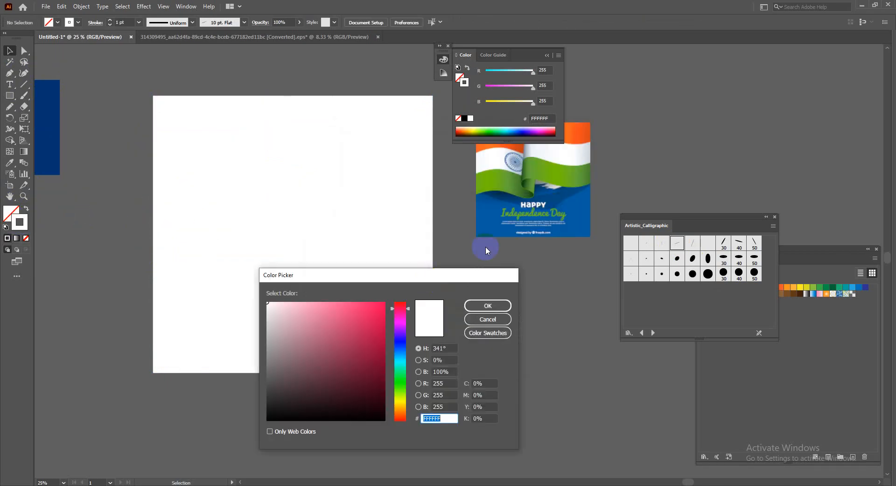
pyautogui.click(499, 304)
pyautogui.press('i')
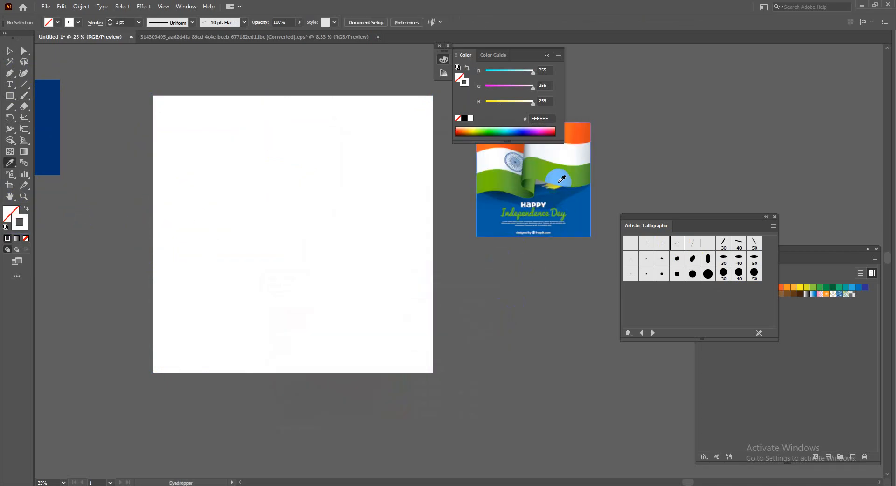
pyautogui.click(565, 173)
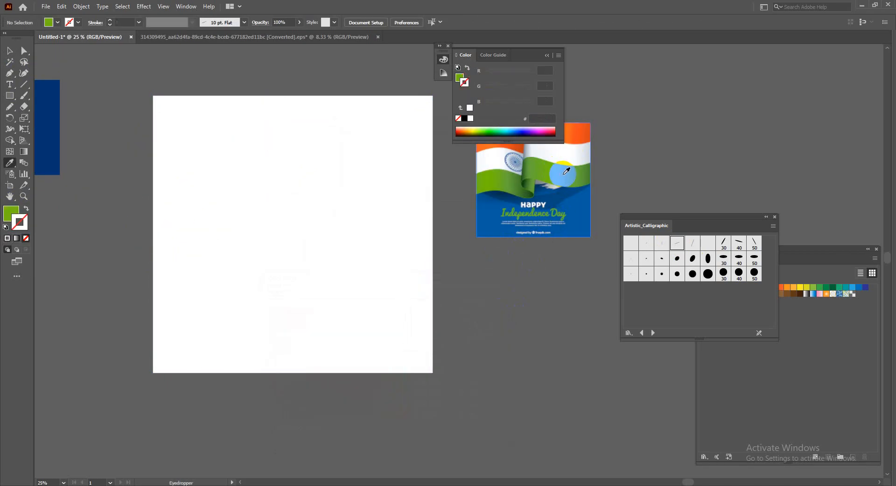
pyautogui.click(26, 209)
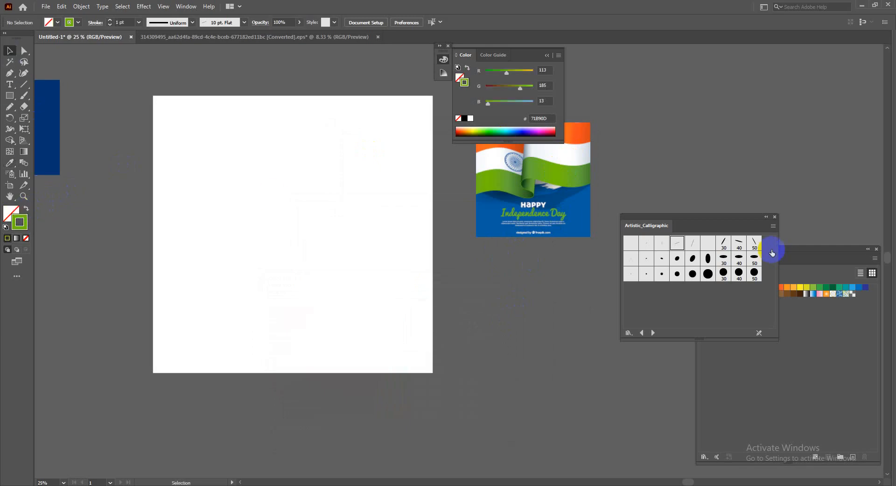
# - Try a thin green curve across the white rectangle with the 10 pt. Flat calligraphic brush and delete it
pyautogui.click(692, 244)
pyautogui.click(676, 243)
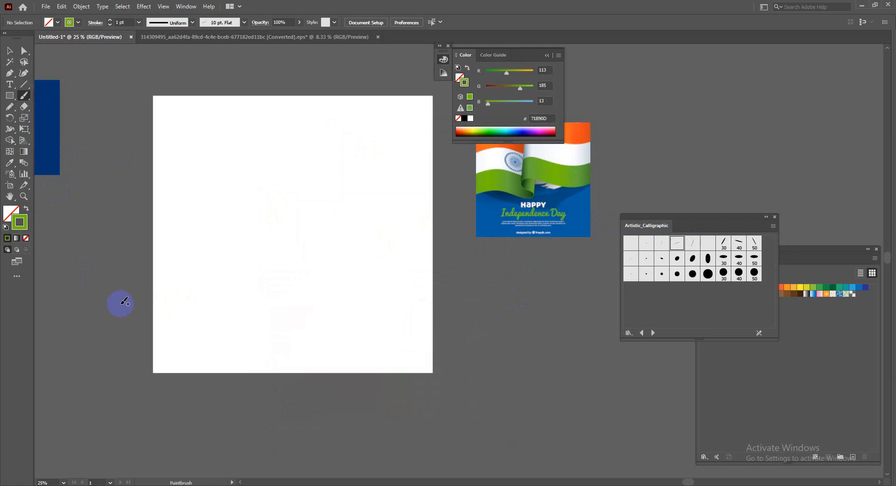
pyautogui.moveTo(112, 304)
pyautogui.mouseDown()
pyautogui.moveTo(425, 158)
pyautogui.moveTo(427, 113)
pyautogui.mouseUp()
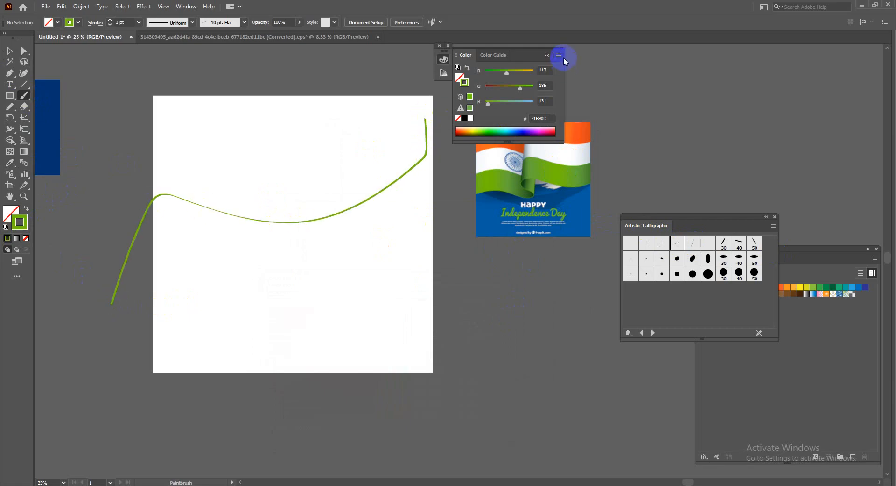
pyautogui.click(448, 45)
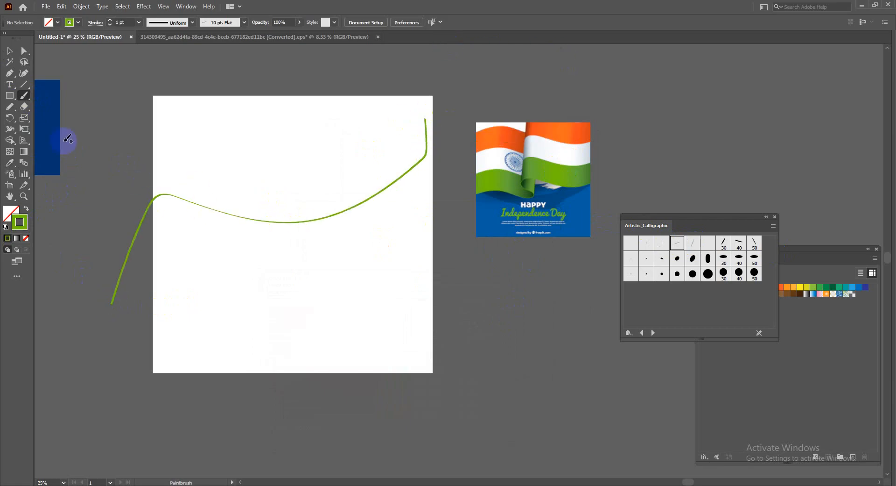
pyautogui.click(10, 51)
pyautogui.moveTo(210, 150); pyautogui.dragTo(280, 254)
pyautogui.press('Delete')
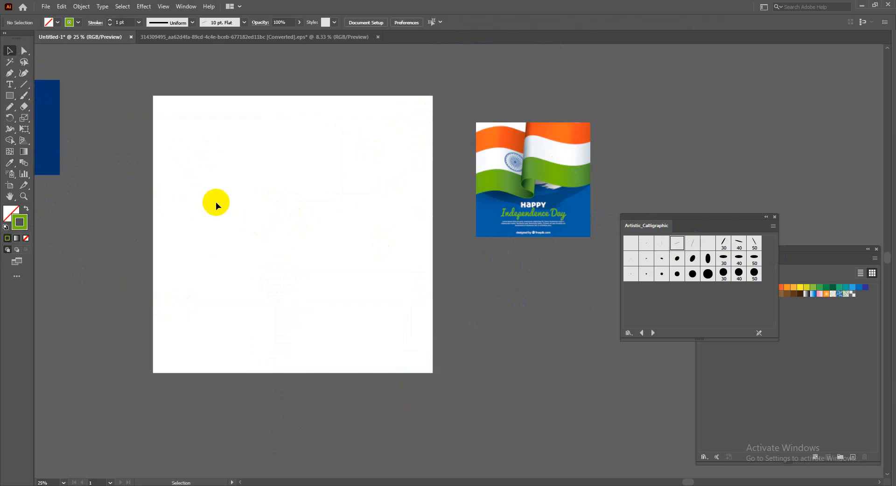
# - Set the stroke weight to 10 pt for painting with the Paintbrush tool
pyautogui.click(139, 23)
pyautogui.click(152, 156)
pyautogui.click(27, 95)
# - Try several wavy green brush strokes across the white rectangle, undoing each one
pyautogui.moveTo(122, 269)
pyautogui.mouseDown()
pyautogui.moveTo(248, 184)
pyautogui.moveTo(450, 124)
pyautogui.mouseUp()
pyautogui.hotkey('ctrl', 'z')
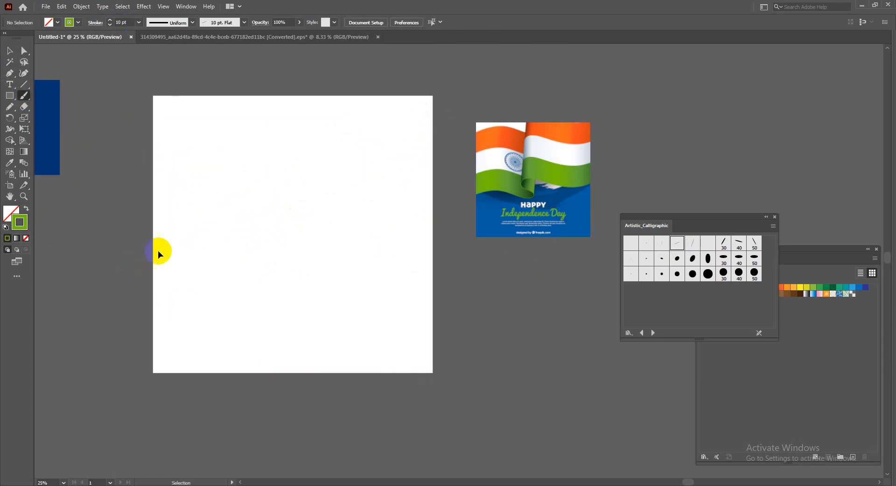
pyautogui.moveTo(139, 190)
pyautogui.mouseDown()
pyautogui.moveTo(256, 204)
pyautogui.moveTo(491, 80)
pyautogui.mouseUp()
pyautogui.hotkey('ctrl', 'z')
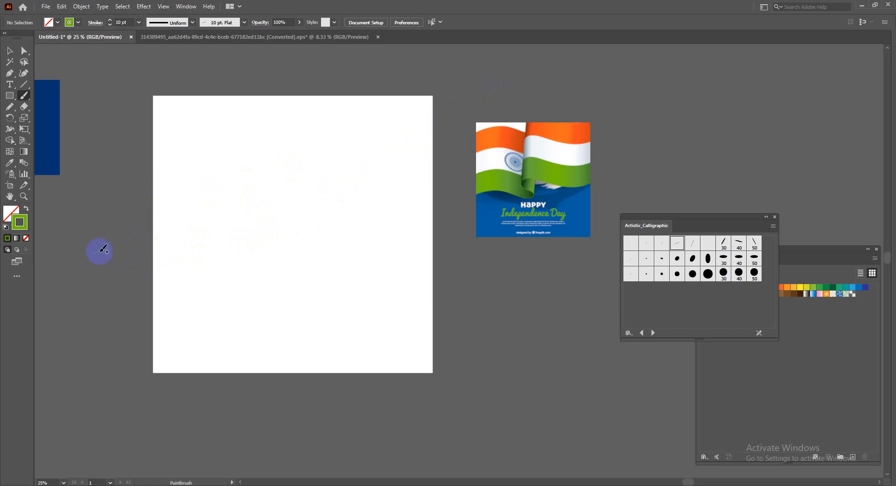
pyautogui.moveTo(99, 256)
pyautogui.mouseDown()
pyautogui.moveTo(128, 180)
pyautogui.moveTo(323, 200)
pyautogui.moveTo(405, 125)
pyautogui.moveTo(481, 128)
pyautogui.mouseUp()
pyautogui.hotkey('ctrl', 'z')
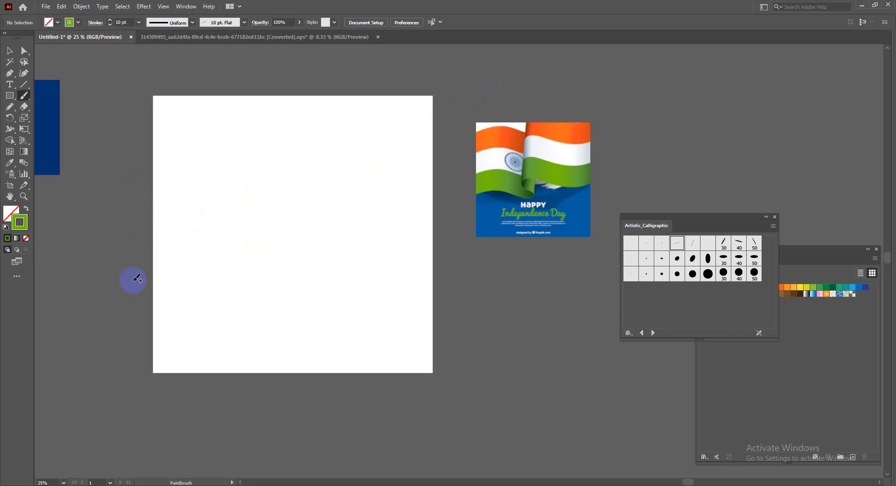
pyautogui.moveTo(112, 278)
pyautogui.mouseDown()
pyautogui.moveTo(370, 182)
pyautogui.moveTo(502, 100)
pyautogui.mouseUp()
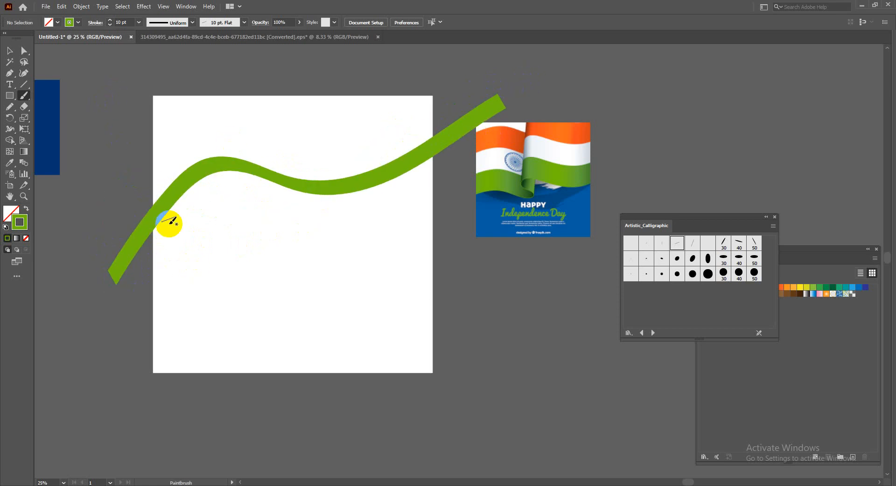
pyautogui.hotkey('ctrl', 'z')
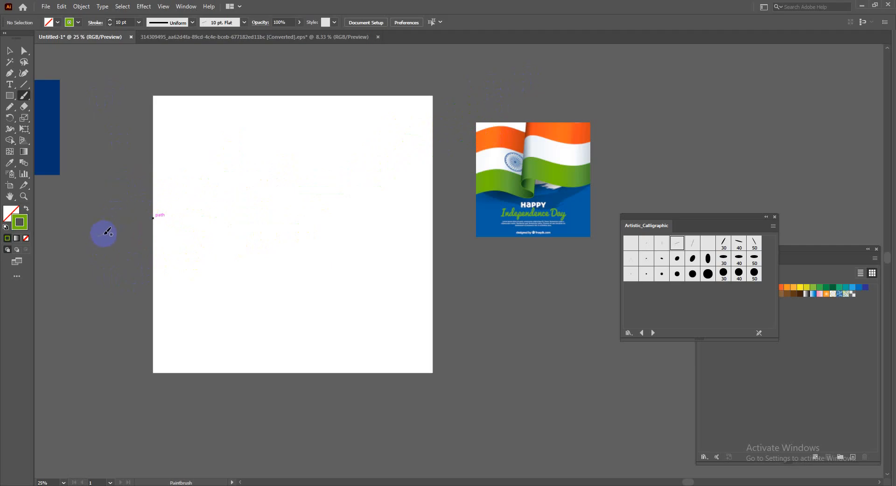
# - Paint a wavy green ribbon about 2192 px wide and 597 px high across the white rectangle, with its stroke weight set to 17 pt
pyautogui.moveTo(105, 233)
pyautogui.mouseDown()
pyautogui.moveTo(187, 200)
pyautogui.moveTo(249, 204)
pyautogui.moveTo(384, 150)
pyautogui.moveTo(467, 136)
pyautogui.mouseUp()
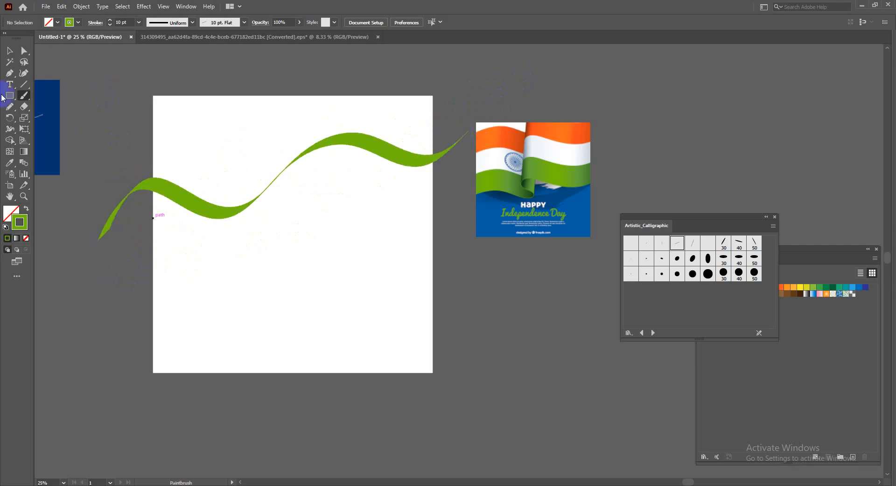
pyautogui.click(289, 166)
pyautogui.click(120, 21)
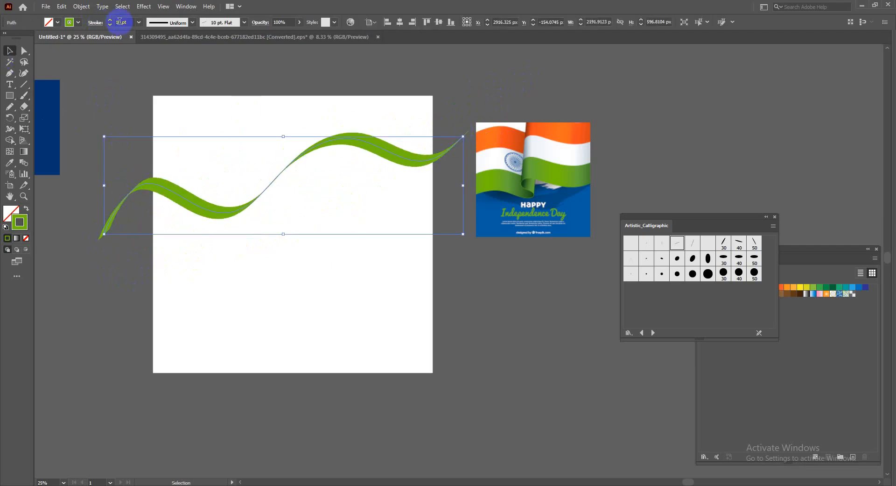
pyautogui.scroll(5, 122, 22)
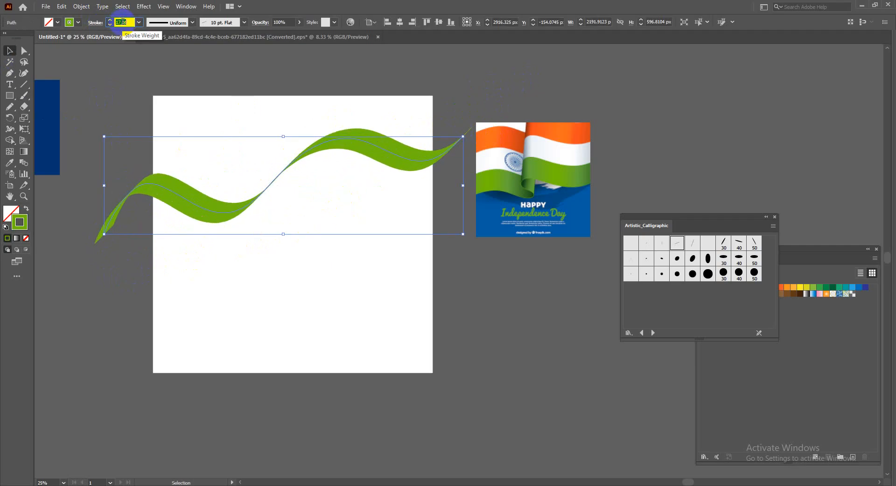
pyautogui.click(248, 291)
# - Move the flag reference image farther away from the white rectangle and the painted ribbon
pyautogui.moveTo(518, 199); pyautogui.dragTo(597, 199)
pyautogui.moveTo(366, 160); pyautogui.dragTo(374, 258)
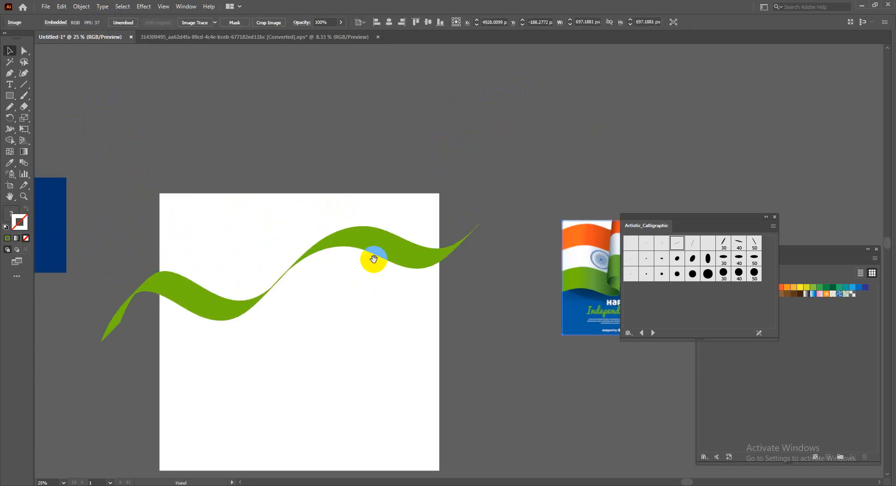
pyautogui.click(372, 249)
pyautogui.click(368, 280)
pyautogui.moveTo(373, 299); pyautogui.dragTo(358, 282)
# - Expand the appearance of the green ribbon stroke into a filled shape
pyautogui.click(329, 223)
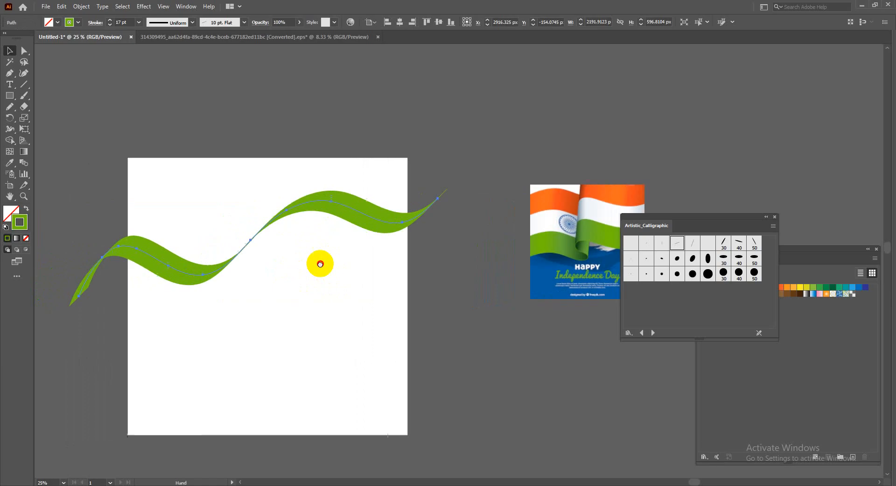
pyautogui.click(81, 6)
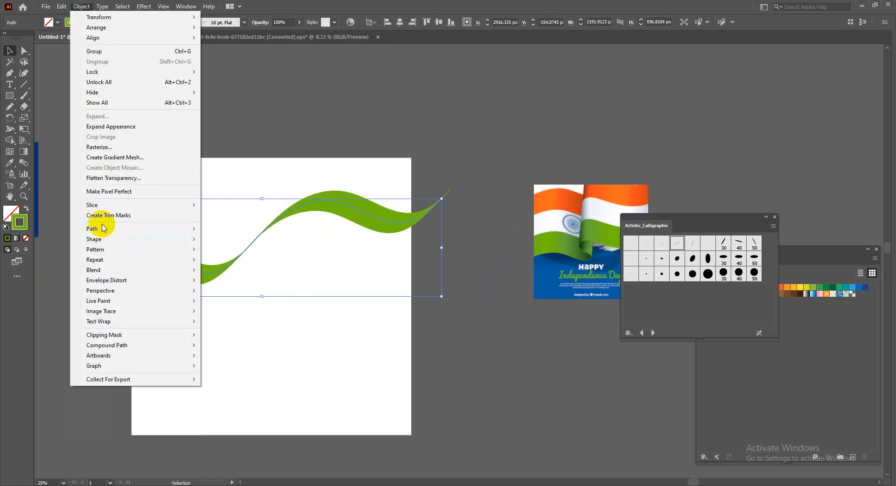
pyautogui.click(111, 126)
pyautogui.click(244, 340)
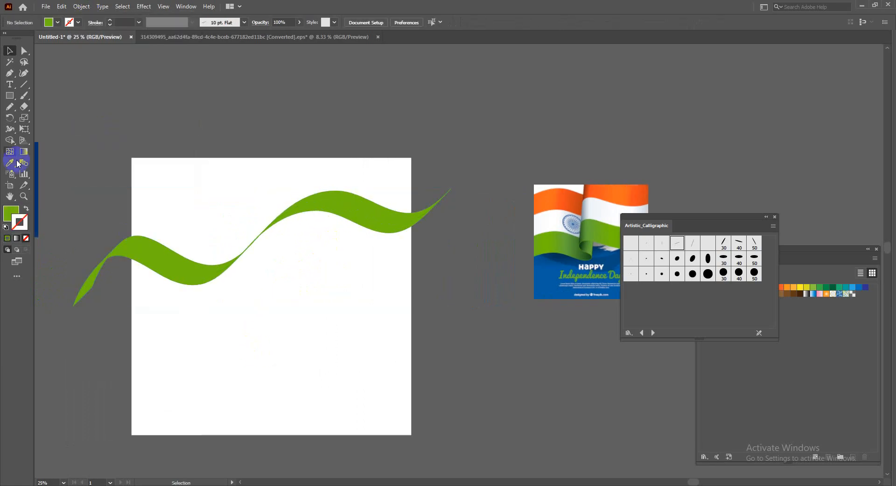
# - Draw a green rectangle about 2013 px wide over the upper part of the white rectangle, covering most of the ribbon
pyautogui.click(9, 95)
pyautogui.click(56, 94)
pyautogui.moveTo(104, 123); pyautogui.dragTo(433, 273)
# - Separate the green rectangle along the ribbon's edge with Shape Builder and delete the part below the ribbon
pyautogui.press('v')
pyautogui.moveTo(310, 312); pyautogui.dragTo(398, 136)
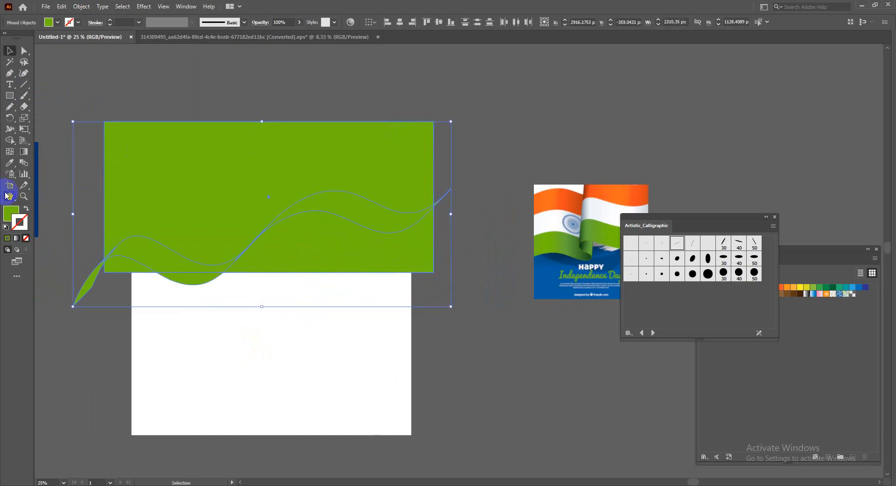
pyautogui.click(10, 141)
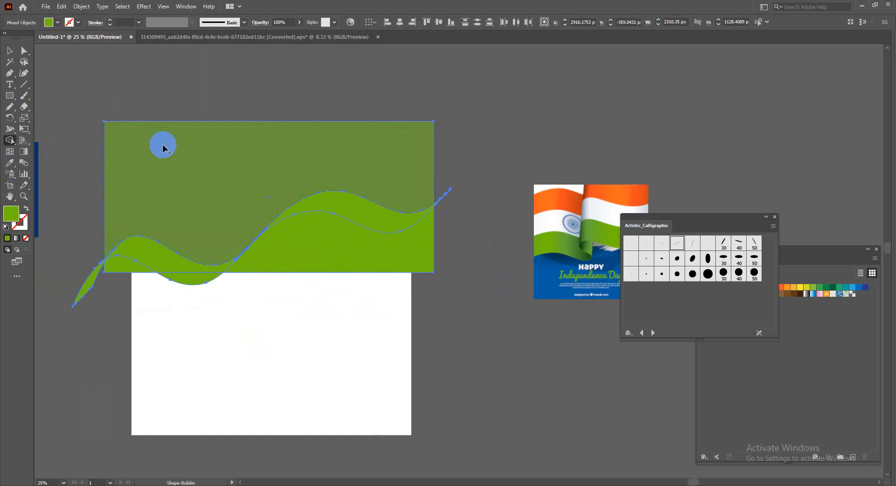
pyautogui.click(163, 148)
pyautogui.press('v')
pyautogui.click(277, 332)
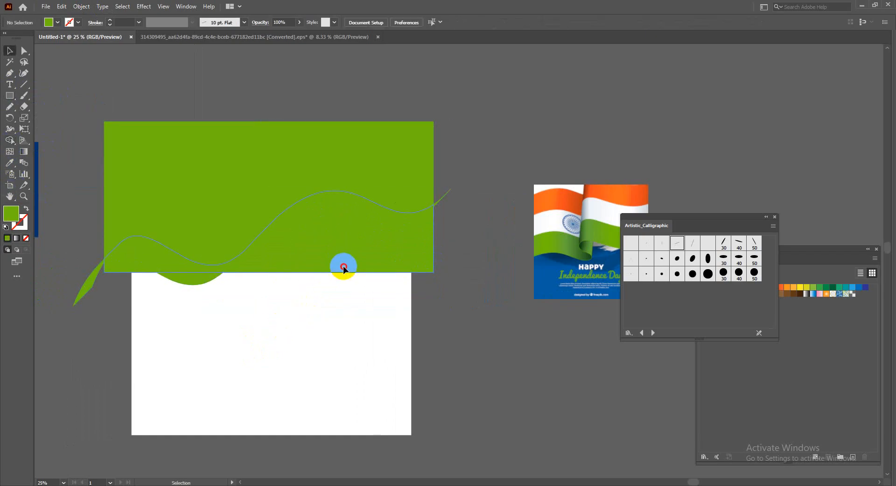
pyautogui.click(344, 265)
pyautogui.press('Delete')
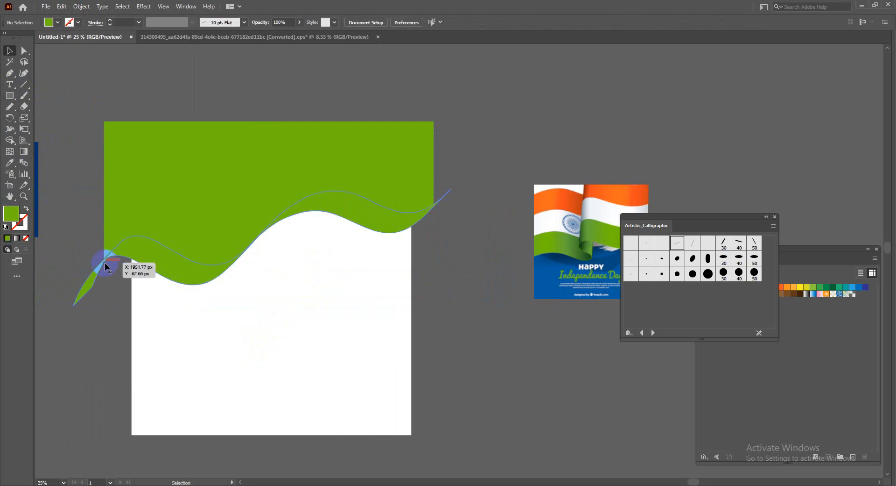
# - Fill the shape above the ribbon with the orange sampled from the flag reference image
pyautogui.click(118, 208)
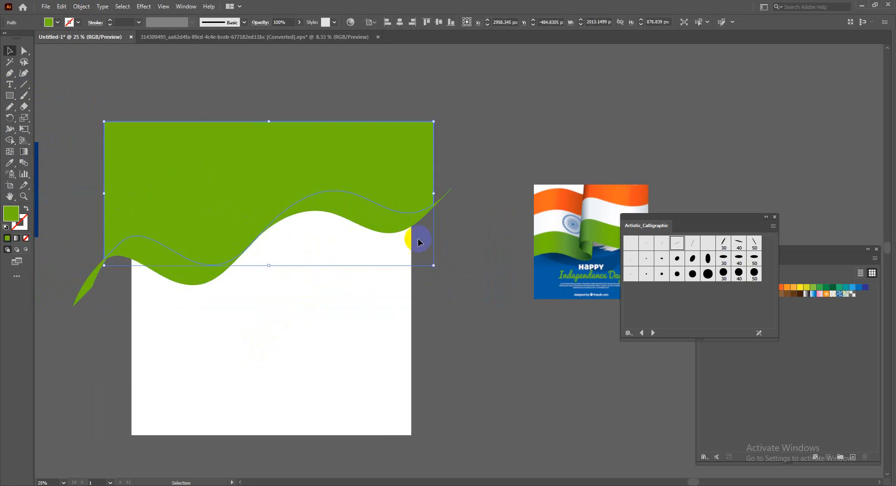
pyautogui.press('i')
pyautogui.click(556, 198)
pyautogui.press('v')
pyautogui.click(334, 234)
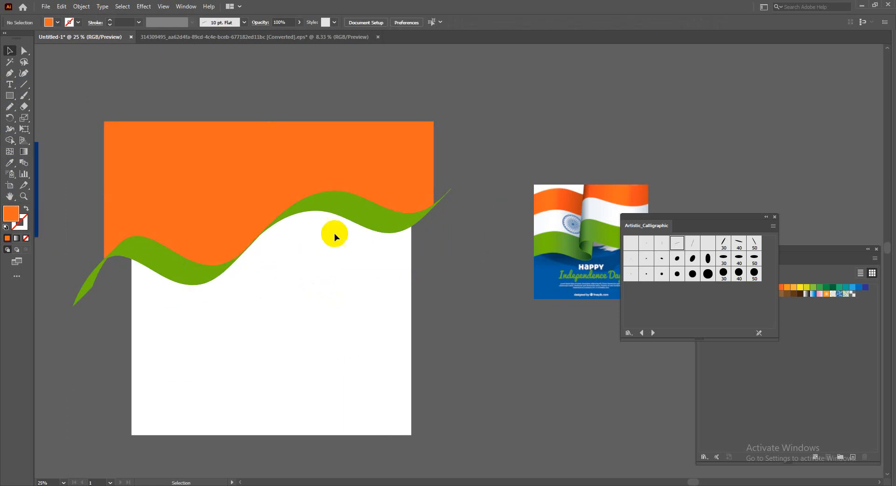
# - Examine the orange shape and green ribbon, and compare them with the torn-paper artwork and flag reference
pyautogui.click(343, 200)
pyautogui.click(323, 278)
pyautogui.moveTo(324, 278); pyautogui.dragTo(331, 263)
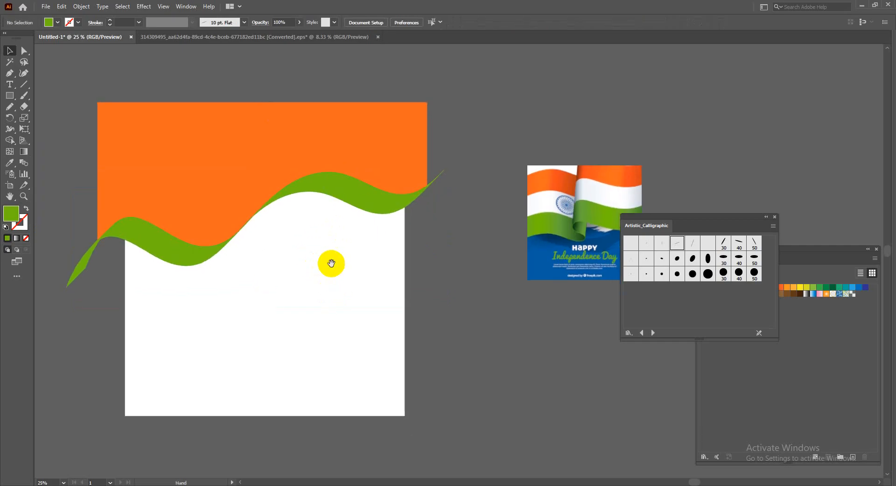
pyautogui.moveTo(250, 271); pyautogui.dragTo(399, 177)
pyautogui.click(348, 318)
pyautogui.scroll(-1, 340, 304)
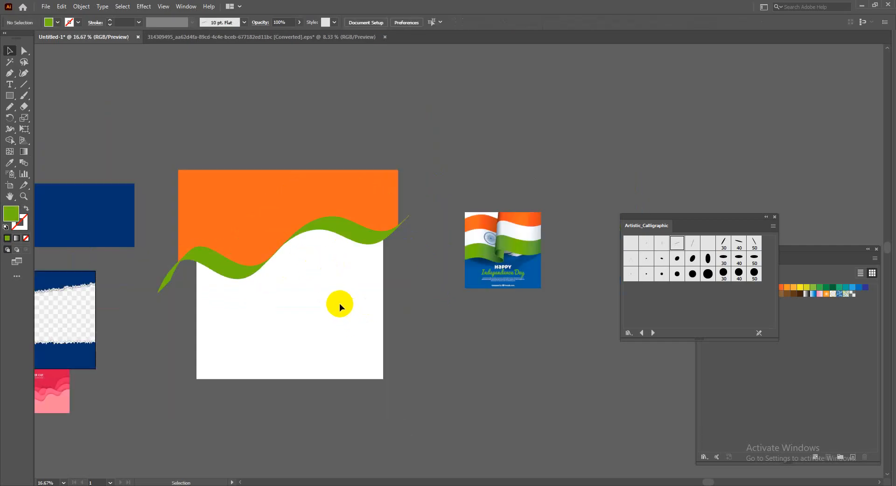
pyautogui.moveTo(349, 292); pyautogui.dragTo(331, 282)
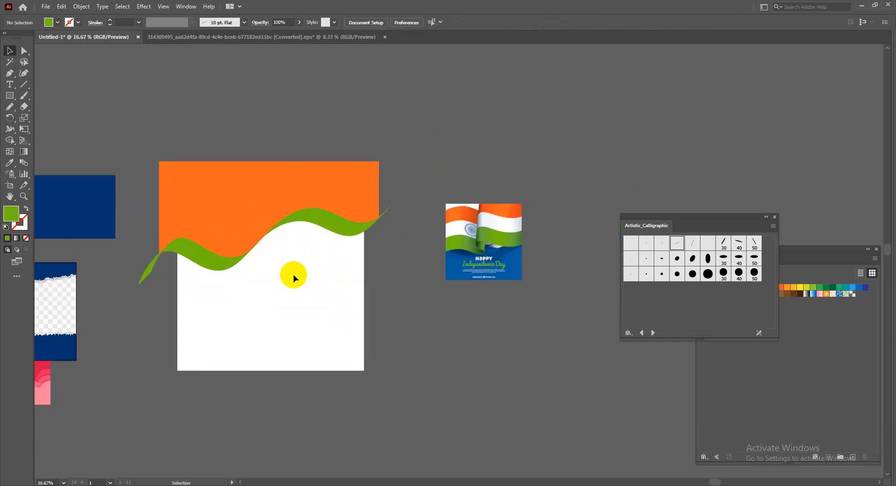
pyautogui.hotkey('ctrl', 'v')
pyautogui.scroll(-3, 272, 296)
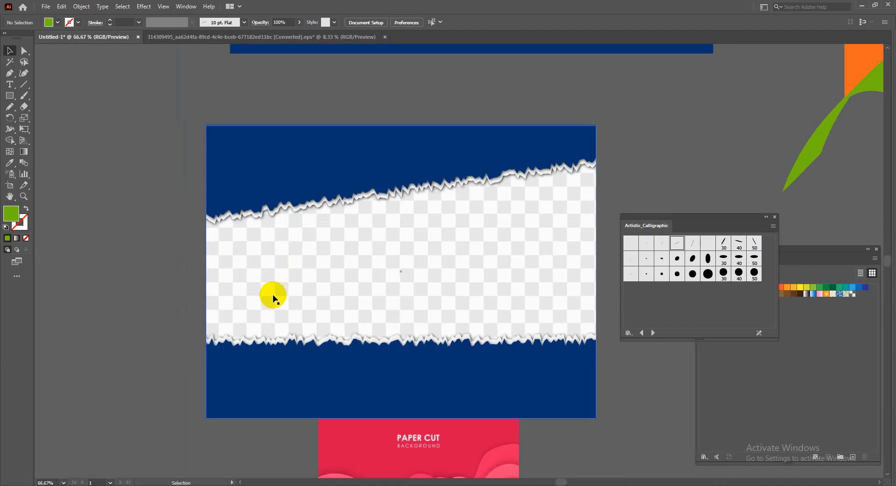
pyautogui.moveTo(452, 293)
pyautogui.mouseDown()
pyautogui.moveTo(130, 278)
pyautogui.moveTo(84, 286)
pyautogui.mouseUp()
pyautogui.moveTo(352, 245); pyautogui.dragTo(107, 374)
pyautogui.moveTo(361, 331); pyautogui.dragTo(440, 312)
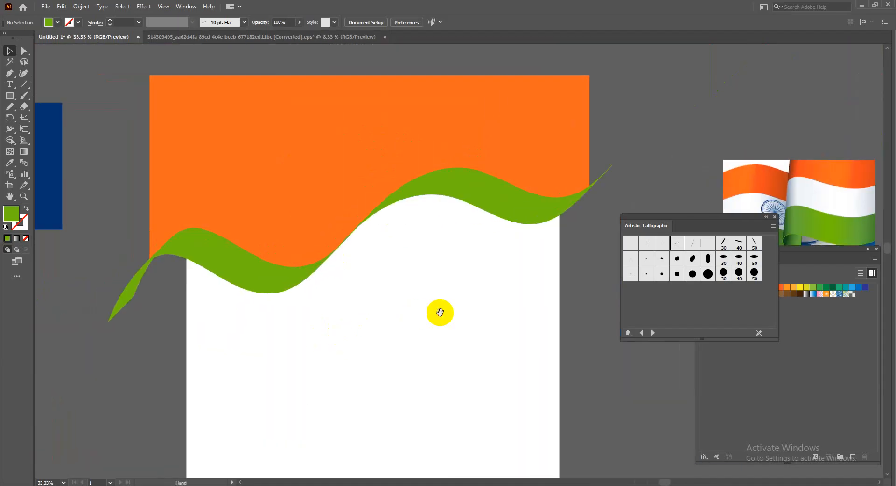
pyautogui.scroll(-3, 227, 187)
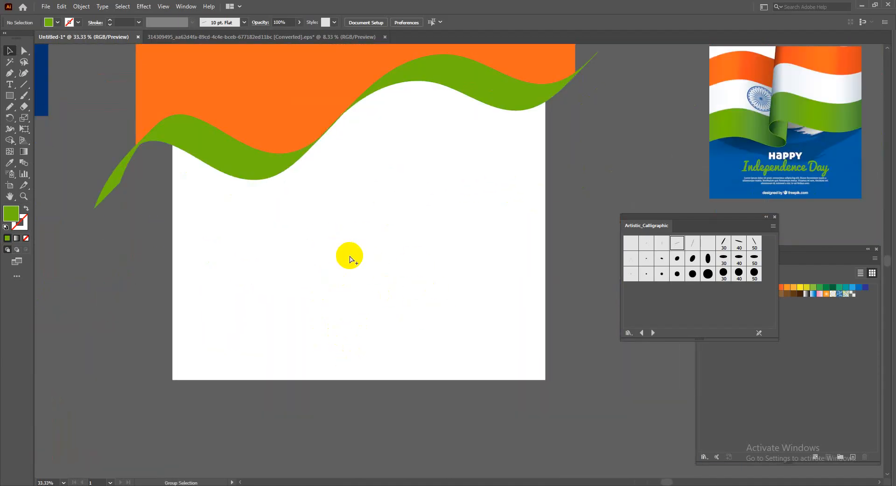
# - Duplicate the white rectangle in place and bring the copy to the front of the orange shape and ribbon
pyautogui.click(350, 257)
pyautogui.scroll(-1, 402, 402)
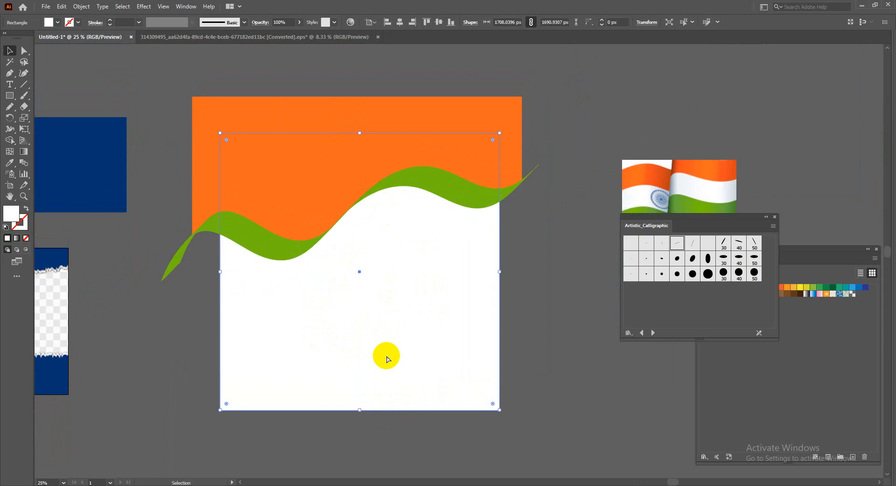
pyautogui.rightClick(369, 323)
pyautogui.moveTo(401, 276)
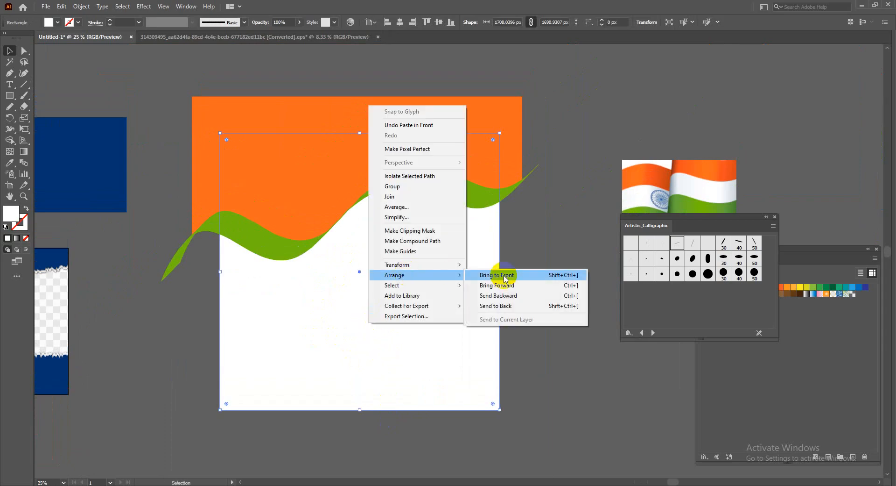
pyautogui.click(503, 276)
# - Clip the orange shape and green ribbon to the white square copy in front with a clipping mask
pyautogui.moveTo(276, 84); pyautogui.dragTo(390, 270)
pyautogui.rightClick(391, 270)
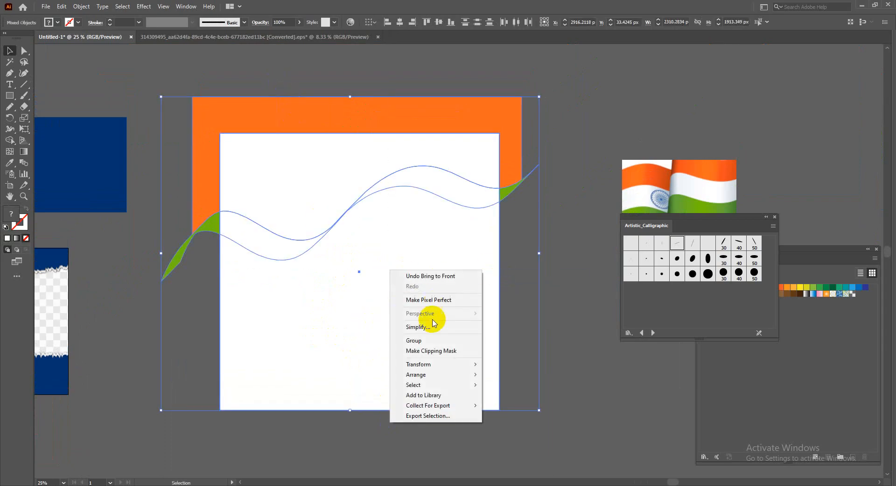
pyautogui.click(426, 350)
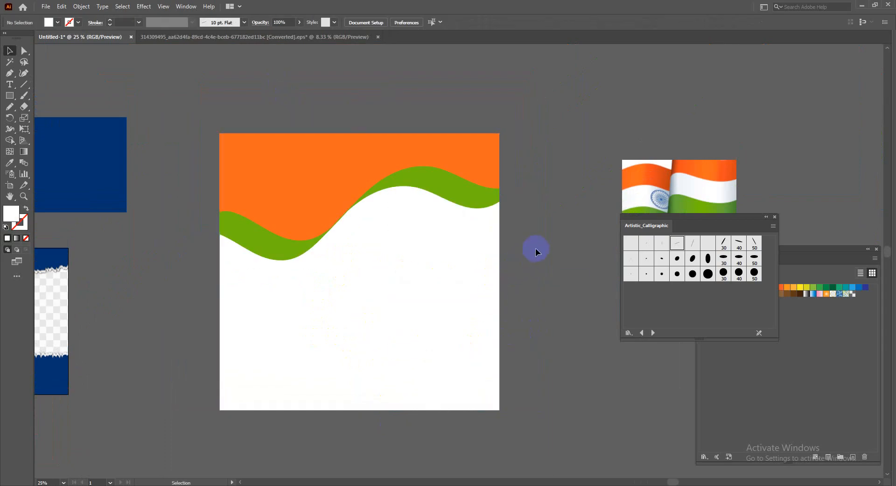
pyautogui.scroll(1, 535, 248)
pyautogui.moveTo(534, 248); pyautogui.dragTo(448, 238)
pyautogui.scroll(-1, 484, 220)
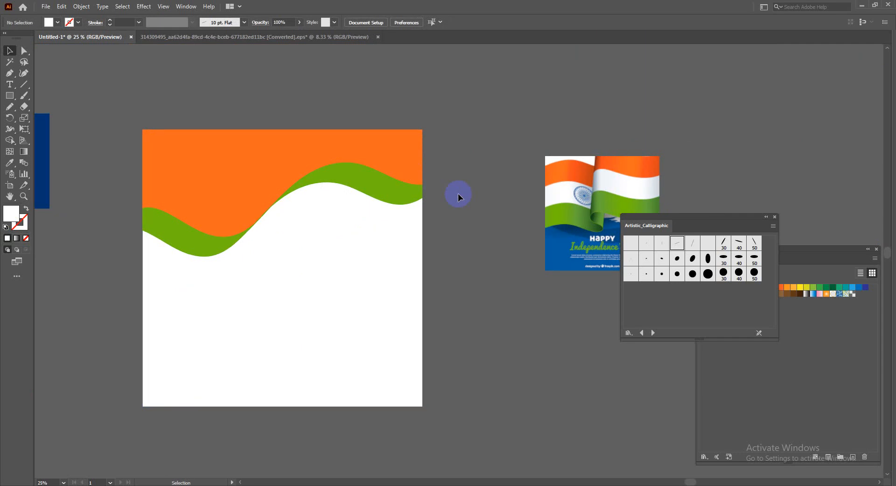
# - Try a wavy white stroke with the 10 pt. Flat calligraphic brush across the lower part of the square, and delete it
pyautogui.click(677, 244)
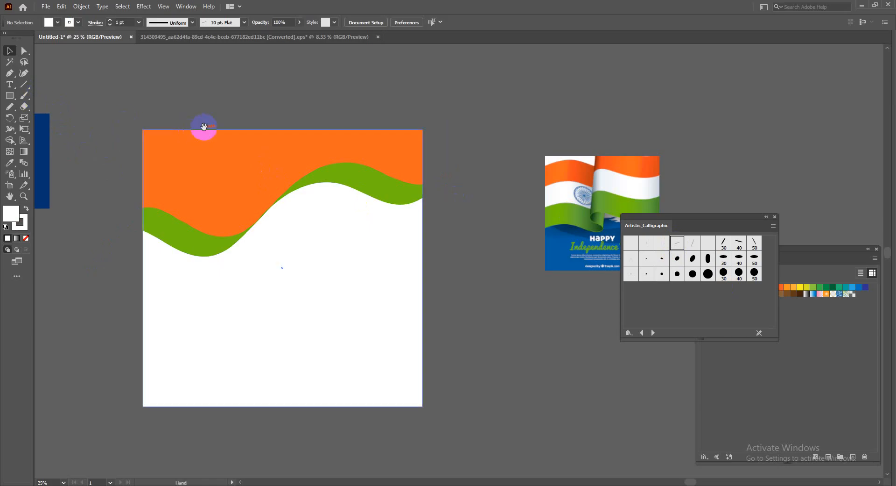
pyautogui.moveTo(203, 126); pyautogui.dragTo(177, 166)
pyautogui.click(28, 100)
pyautogui.moveTo(202, 310); pyautogui.dragTo(240, 212)
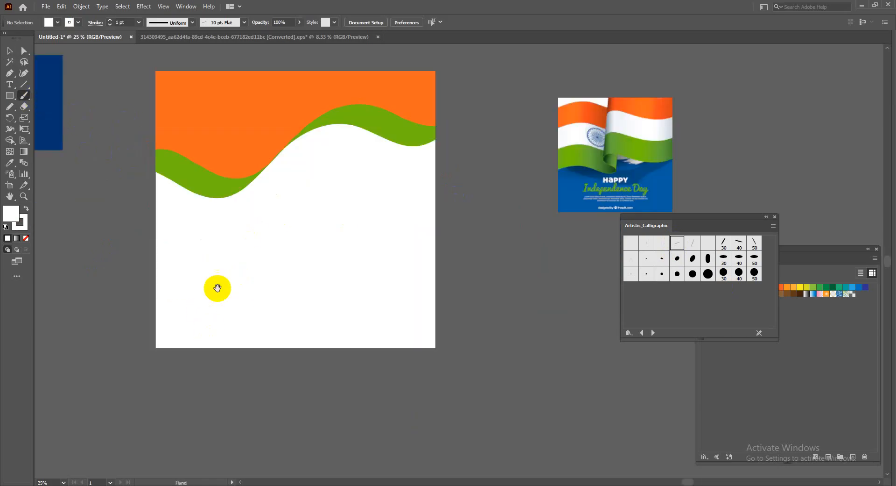
pyautogui.moveTo(150, 310)
pyautogui.mouseDown()
pyautogui.moveTo(317, 238)
pyautogui.moveTo(495, 214)
pyautogui.mouseUp()
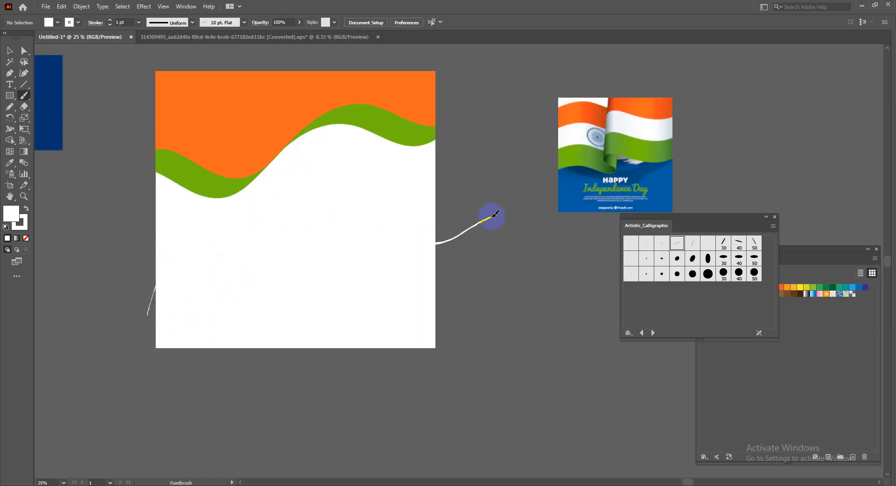
pyautogui.click(8, 55)
pyautogui.click(436, 177)
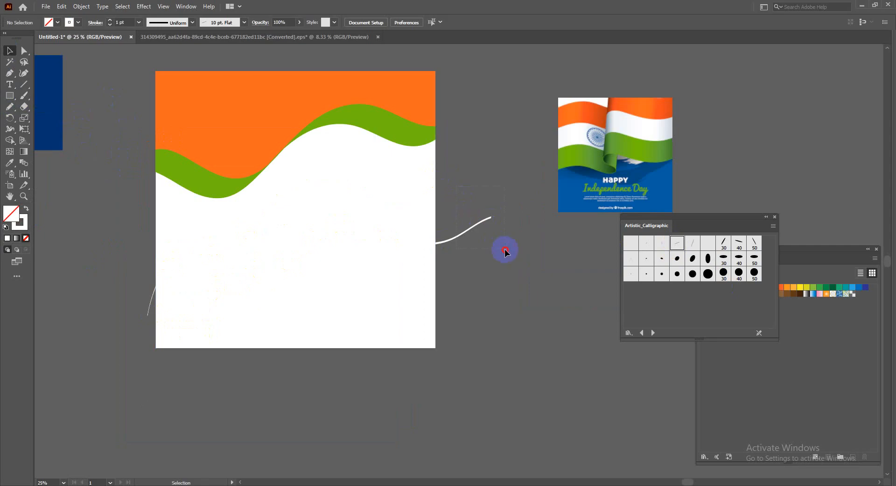
pyautogui.moveTo(505, 250); pyautogui.dragTo(505, 251)
pyautogui.press('Delete')
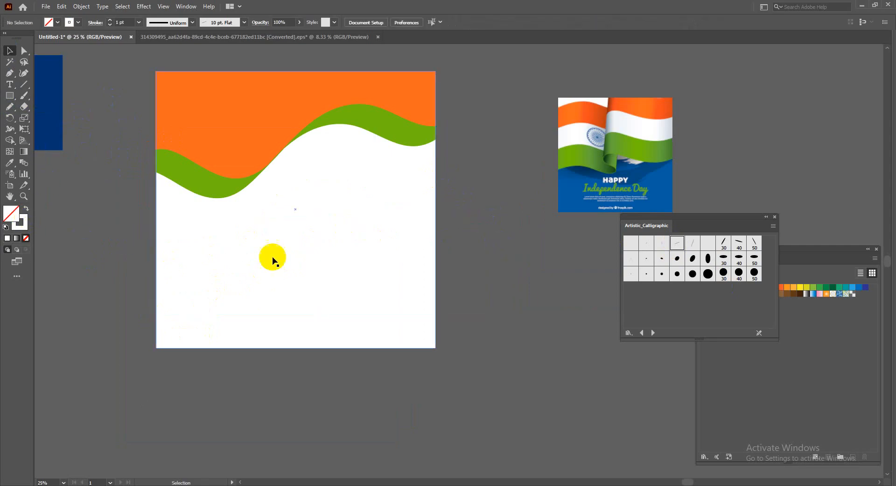
# - Sample the green and then the orange from the flag reference image, and make the orange the stroke colour with no fill
pyautogui.press('i')
pyautogui.click(574, 153)
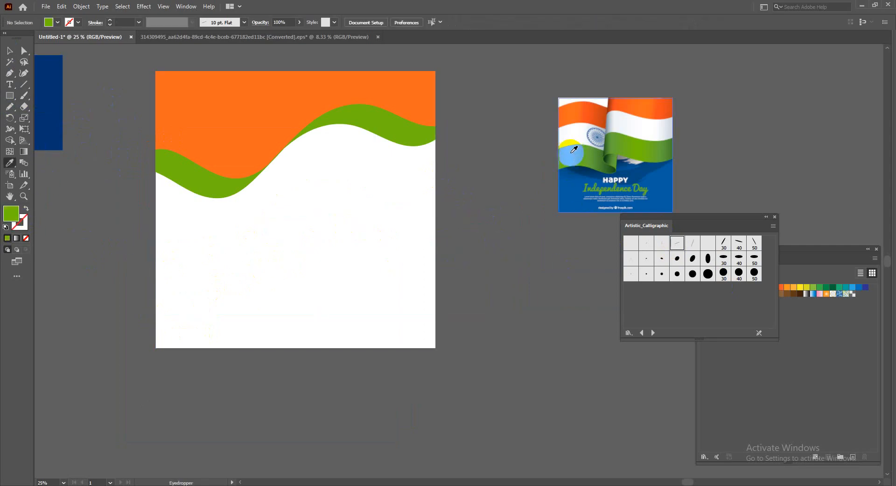
pyautogui.click(338, 213)
pyautogui.press('v')
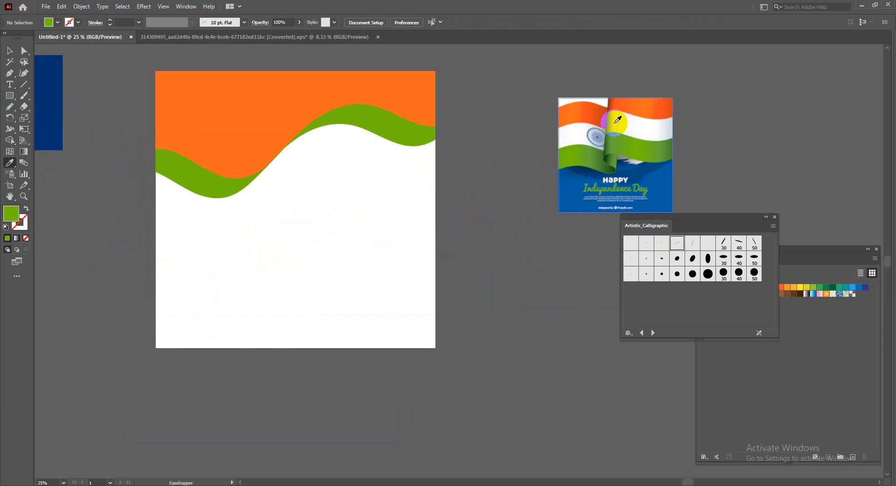
pyautogui.click(617, 120)
pyautogui.click(390, 184)
pyautogui.press('v')
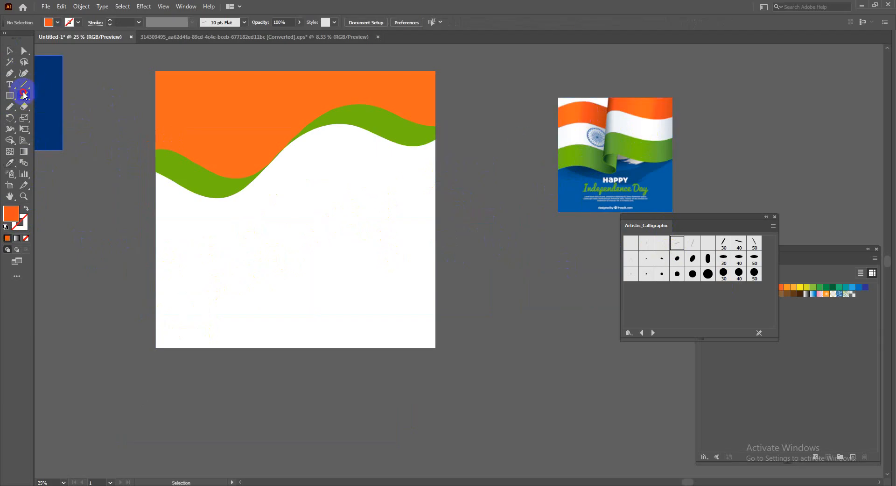
pyautogui.click(26, 209)
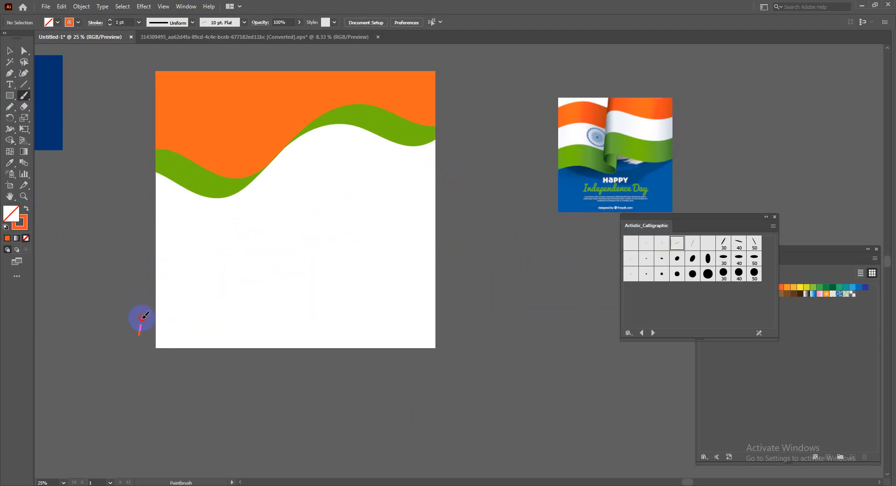
# - Try wavy orange 10 pt. Flat brush strokes across the square's lower area, first at 1 pt and then at 20 pt stroke weight, undoing each
pyautogui.moveTo(142, 318)
pyautogui.mouseDown()
pyautogui.moveTo(233, 264)
pyautogui.moveTo(363, 262)
pyautogui.moveTo(509, 155)
pyautogui.mouseUp()
pyautogui.hotkey('ctrl', 'z')
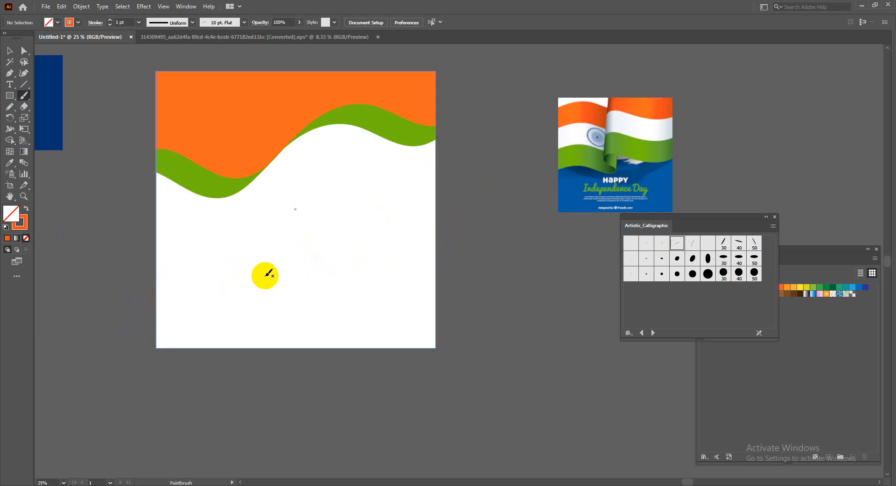
pyautogui.click(139, 23)
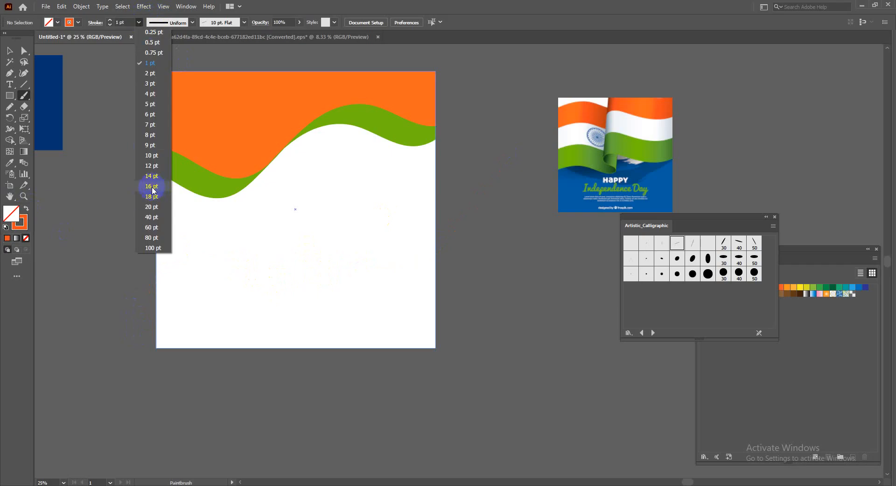
pyautogui.click(150, 207)
pyautogui.moveTo(129, 329)
pyautogui.mouseDown()
pyautogui.moveTo(188, 244)
pyautogui.moveTo(377, 254)
pyautogui.moveTo(500, 189)
pyautogui.mouseUp()
pyautogui.hotkey('ctrl', 'z')
pyautogui.moveTo(127, 330)
pyautogui.mouseDown()
pyautogui.moveTo(147, 245)
pyautogui.moveTo(453, 242)
pyautogui.moveTo(509, 169)
pyautogui.mouseUp()
pyautogui.hotkey('ctrl', 'z')
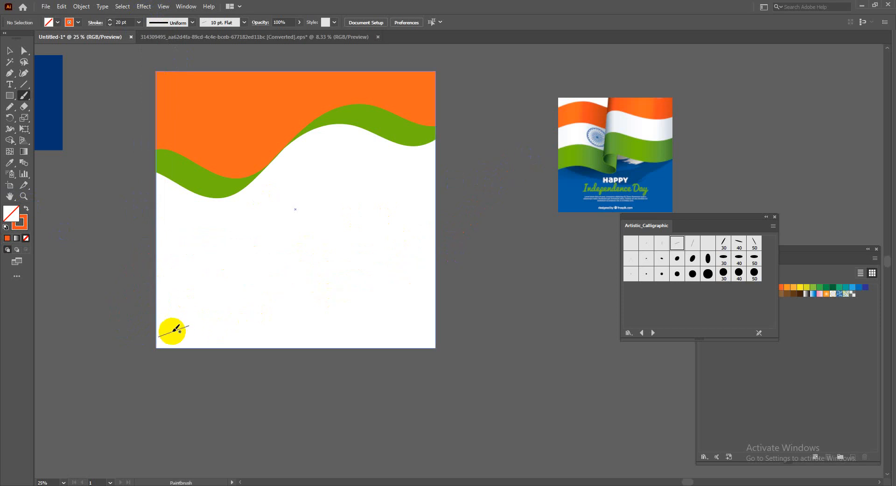
pyautogui.moveTo(170, 328); pyautogui.dragTo(523, 151)
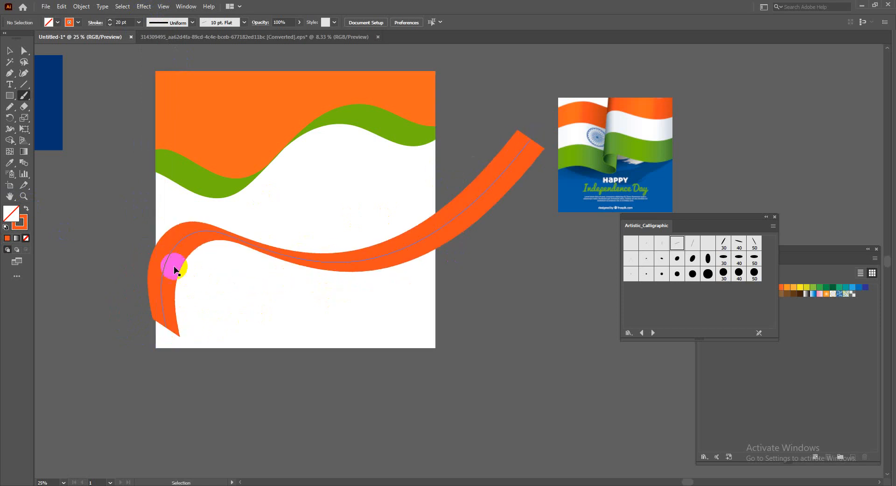
pyautogui.hotkey('ctrl', 'z')
pyautogui.moveTo(161, 312)
pyautogui.mouseDown()
pyautogui.moveTo(162, 269)
pyautogui.moveTo(455, 163)
pyautogui.mouseUp()
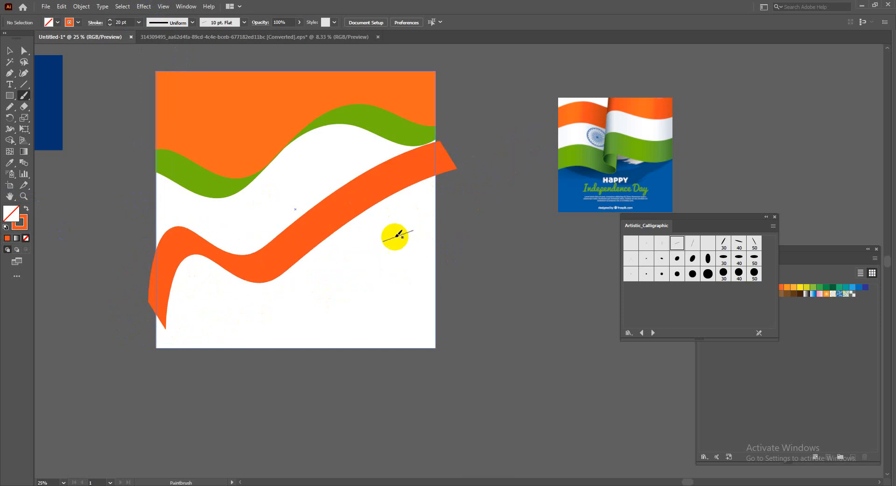
pyautogui.hotkey('ctrl', 'z')
pyautogui.moveTo(154, 327)
pyautogui.mouseDown()
pyautogui.moveTo(289, 249)
pyautogui.moveTo(502, 162)
pyautogui.moveTo(527, 136)
pyautogui.mouseUp()
pyautogui.hotkey('ctrl', 'z')
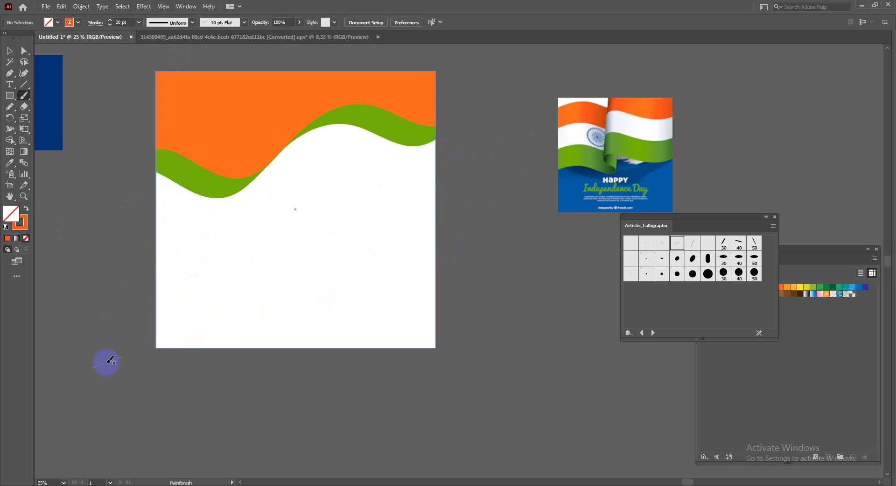
pyautogui.moveTo(107, 362)
pyautogui.mouseDown()
pyautogui.moveTo(363, 226)
pyautogui.moveTo(432, 161)
pyautogui.mouseUp()
pyautogui.hotkey('ctrl', 'z')
pyautogui.moveTo(137, 342)
pyautogui.mouseDown()
pyautogui.moveTo(198, 213)
pyautogui.moveTo(517, 121)
pyautogui.mouseUp()
pyautogui.hotkey('ctrl', 'z')
pyautogui.moveTo(161, 335)
pyautogui.mouseDown()
pyautogui.moveTo(184, 280)
pyautogui.moveTo(477, 181)
pyautogui.mouseUp()
pyautogui.hotkey('ctrl', 'z')
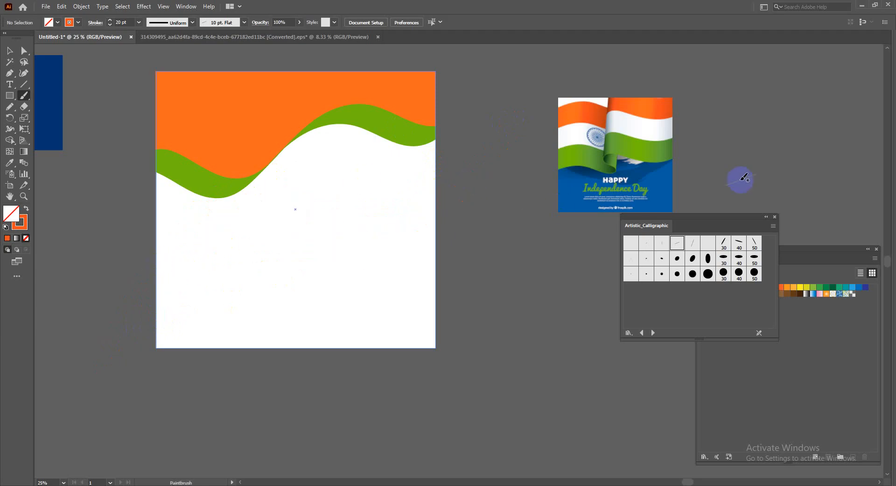
# - Try wavy orange strokes with the 15 pt., 10 pt. and 5 pt. Flat calligraphic brushes across the square, undoing each
pyautogui.click(693, 242)
pyautogui.moveTo(201, 298)
pyautogui.mouseDown()
pyautogui.moveTo(282, 214)
pyautogui.moveTo(512, 161)
pyautogui.mouseUp()
pyautogui.hotkey('ctrl', 'z')
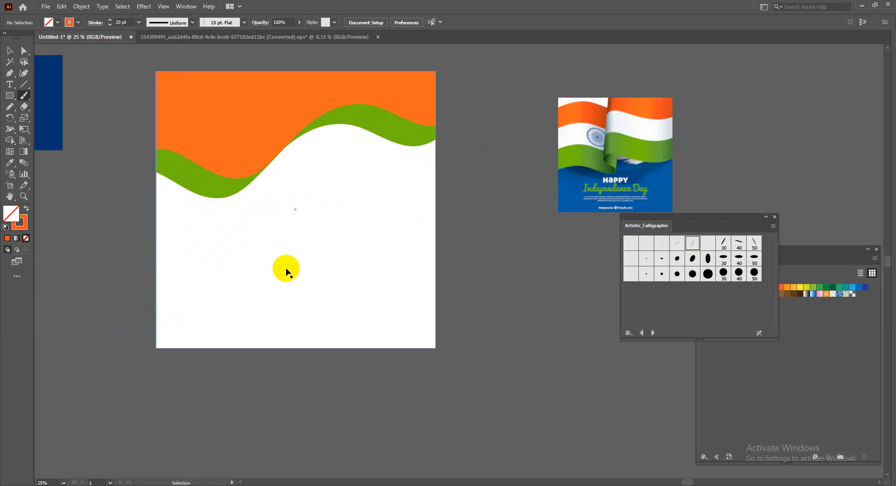
pyautogui.click(677, 242)
pyautogui.moveTo(120, 324)
pyautogui.mouseDown()
pyautogui.moveTo(201, 247)
pyautogui.moveTo(418, 206)
pyautogui.mouseUp()
pyautogui.hotkey('ctrl', 'z')
pyautogui.click(662, 242)
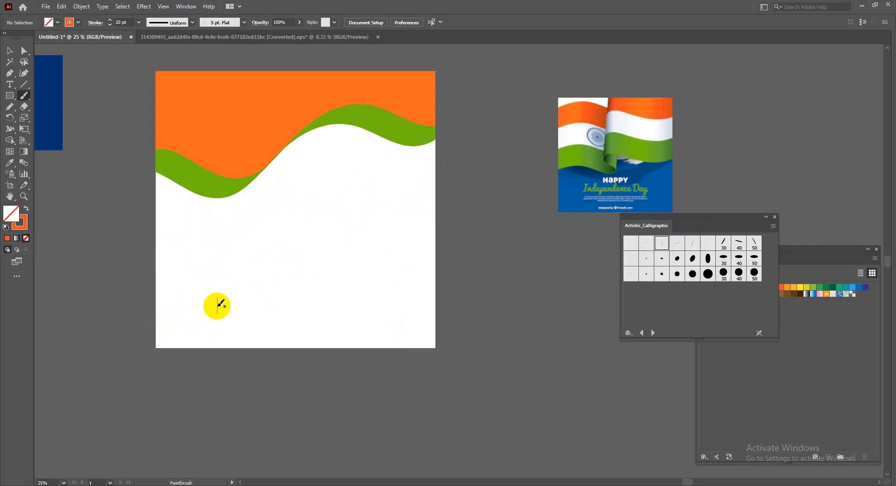
pyautogui.moveTo(215, 305); pyautogui.dragTo(486, 182)
pyautogui.hotkey('ctrl', 'z')
# - Try wide wavy orange strokes with the 30 pt. Flat brush, shift the last one over the square's lower part, and delete it
pyautogui.click(724, 242)
pyautogui.moveTo(184, 304)
pyautogui.mouseDown()
pyautogui.moveTo(204, 266)
pyautogui.moveTo(546, 240)
pyautogui.mouseUp()
pyautogui.hotkey('ctrl', 'z')
pyautogui.moveTo(119, 369)
pyautogui.mouseDown()
pyautogui.moveTo(226, 260)
pyautogui.moveTo(496, 252)
pyautogui.mouseUp()
pyautogui.hotkey('ctrl', 'z')
pyautogui.moveTo(114, 296)
pyautogui.mouseDown()
pyautogui.moveTo(210, 247)
pyautogui.moveTo(534, 168)
pyautogui.mouseUp()
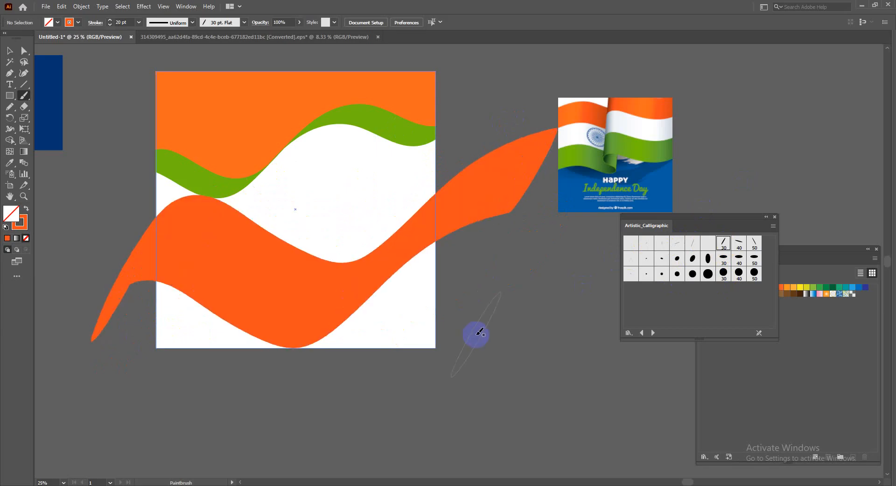
pyautogui.click(5, 52)
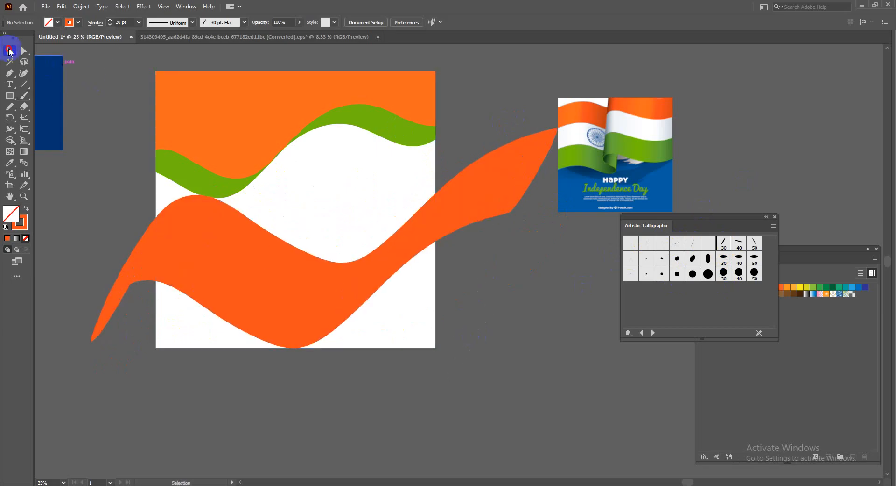
pyautogui.moveTo(265, 284)
pyautogui.mouseDown()
pyautogui.moveTo(217, 248)
pyautogui.moveTo(215, 314)
pyautogui.mouseUp()
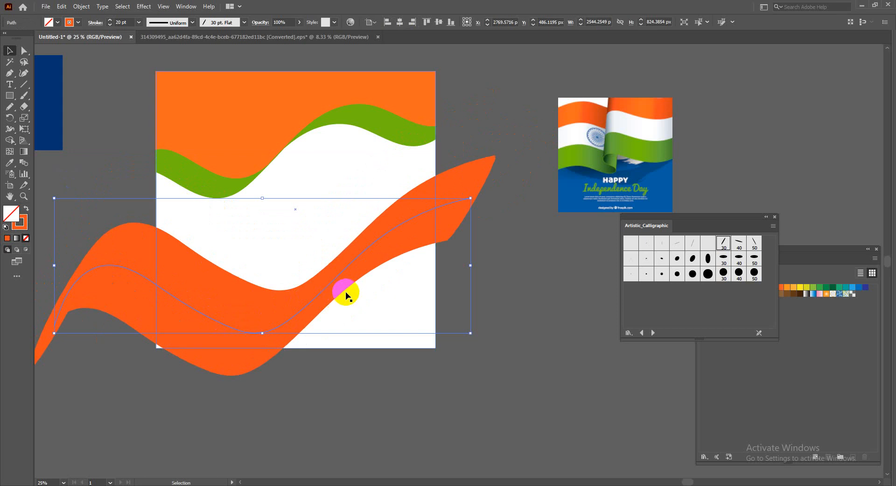
pyautogui.press('Delete')
# - Examine the clipped orange and green wave design and compare it with the green ribbon in the flag reference image
pyautogui.click(357, 130)
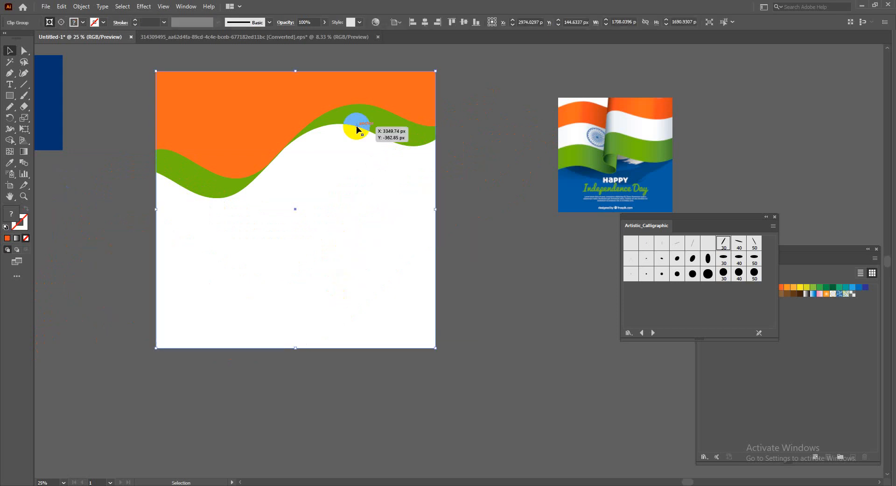
pyautogui.rightClick(366, 116)
pyautogui.click(532, 375)
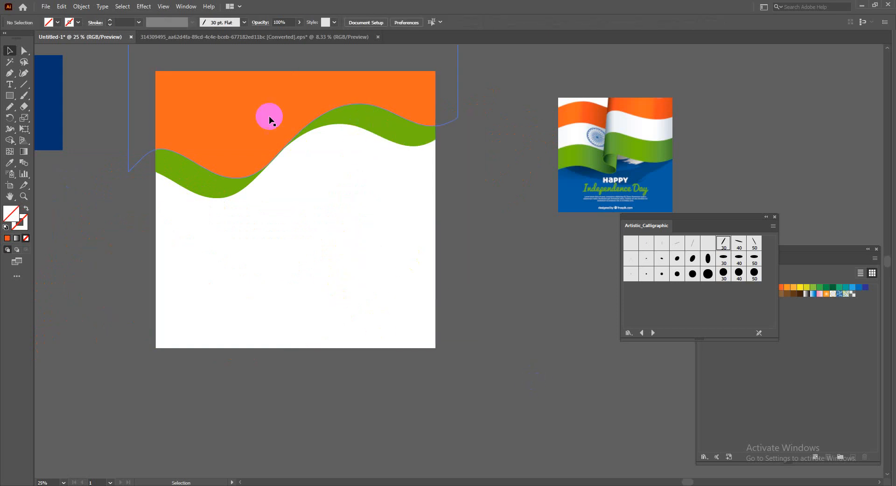
pyautogui.scroll(1, 269, 116)
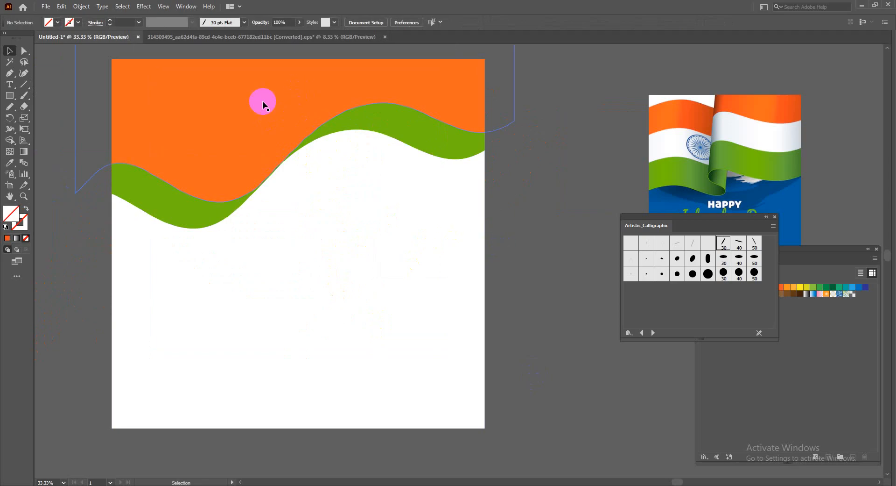
pyautogui.scroll(-1, 332, 127)
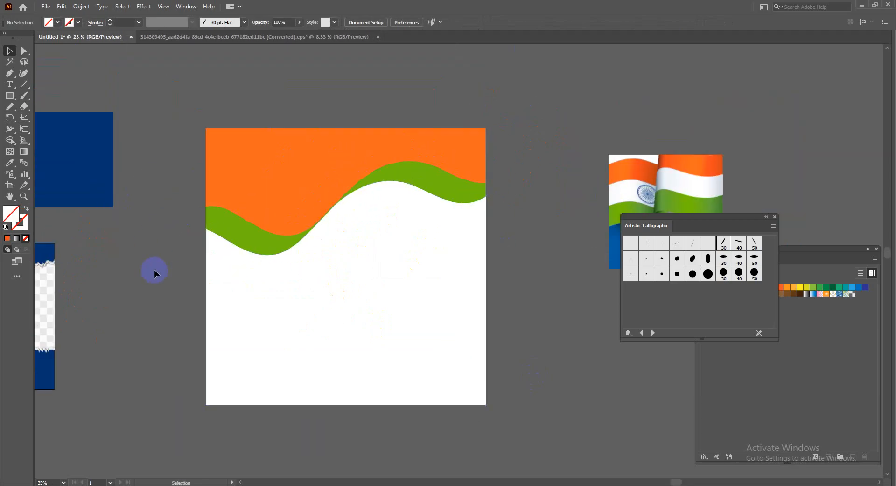
pyautogui.scroll(1, 158, 272)
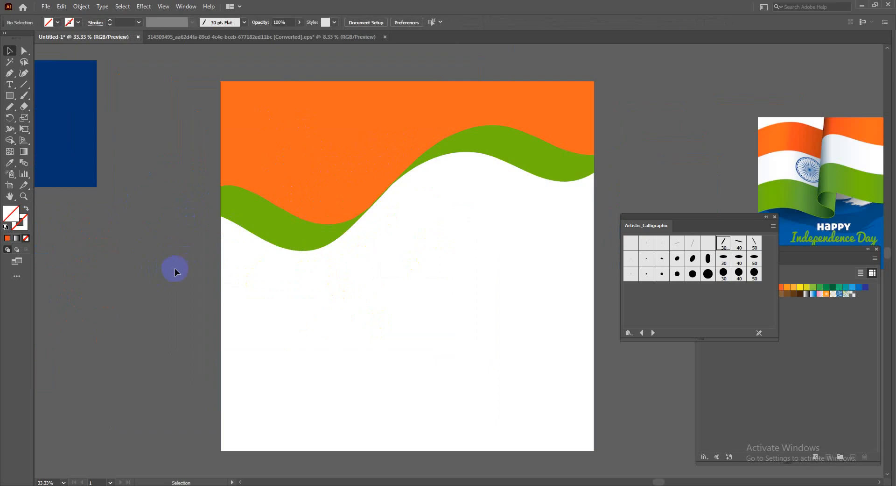
pyautogui.scroll(-1, 175, 268)
pyautogui.moveTo(457, 304); pyautogui.dragTo(399, 250)
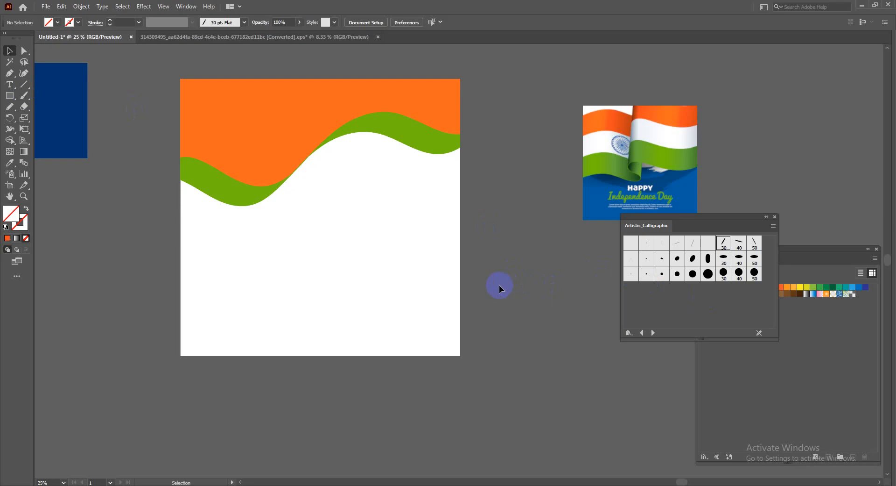
pyautogui.scroll(4, 691, 162)
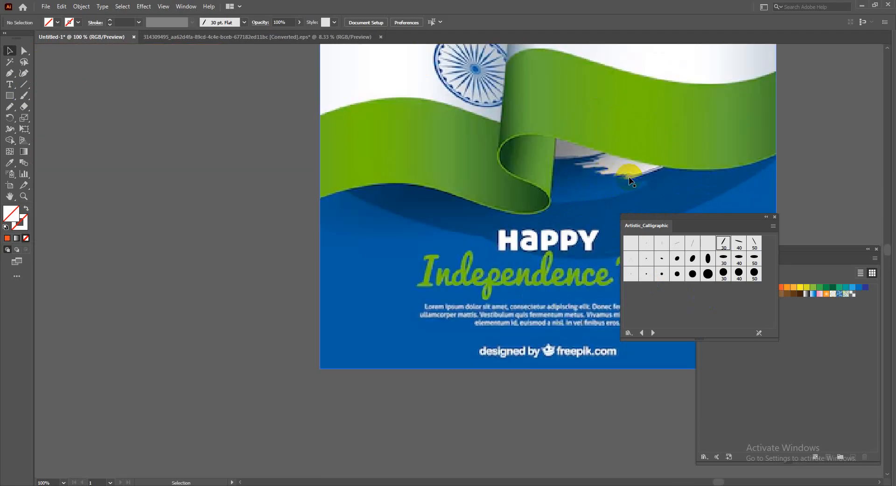
pyautogui.scroll(-4, 619, 181)
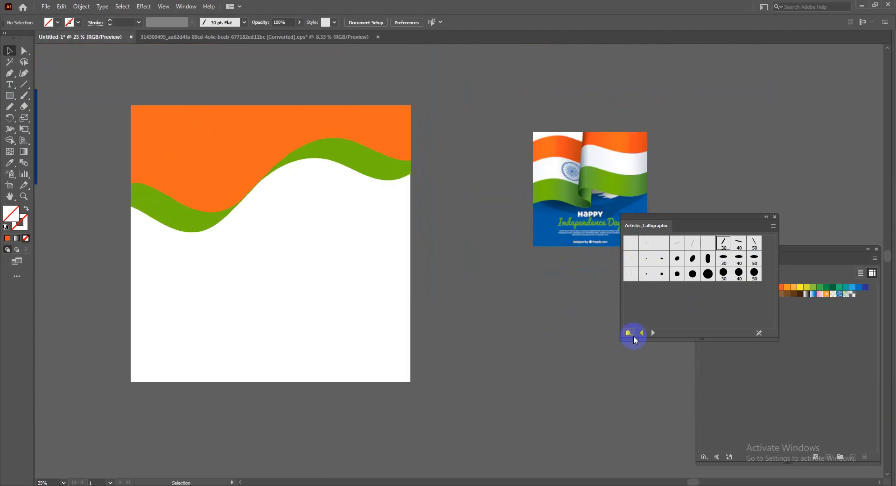
# - Move the red paper-cut reference image away from the blue torn-paper artwork into the empty area beside it
pyautogui.click(405, 218)
pyautogui.moveTo(454, 244); pyautogui.dragTo(574, 174)
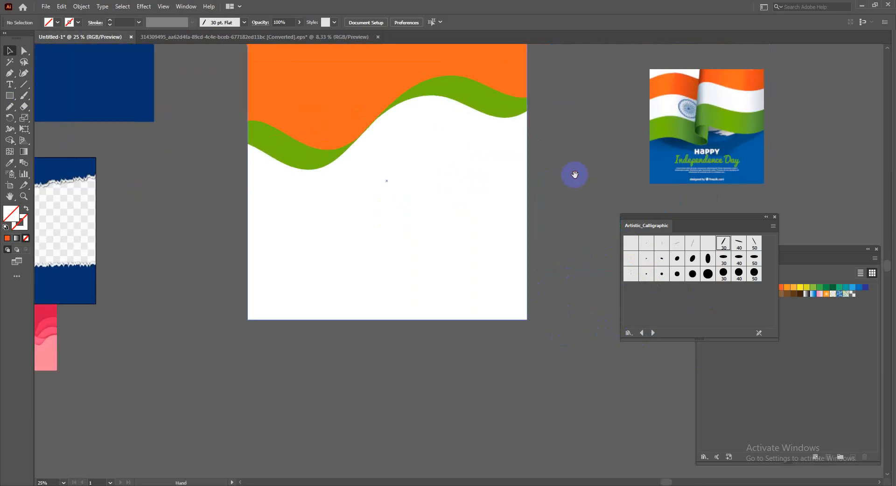
pyautogui.scroll(-1, 579, 180)
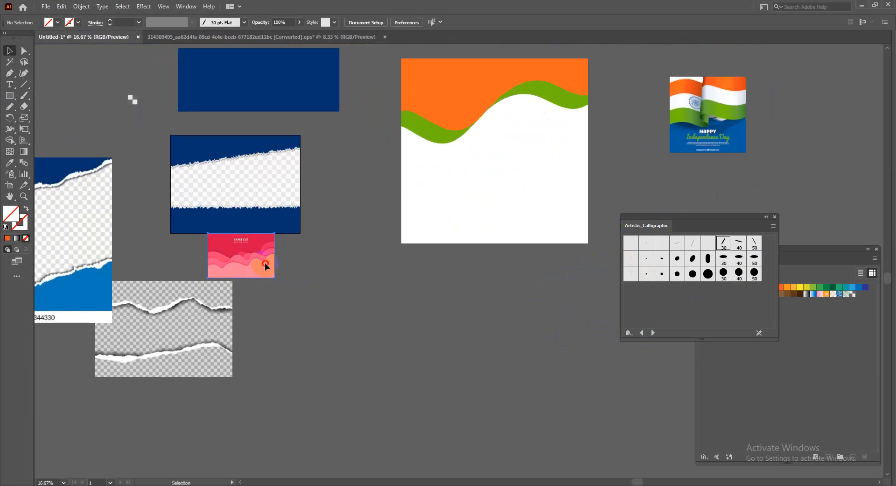
pyautogui.moveTo(265, 266); pyautogui.dragTo(318, 298)
pyautogui.moveTo(449, 233); pyautogui.dragTo(418, 259)
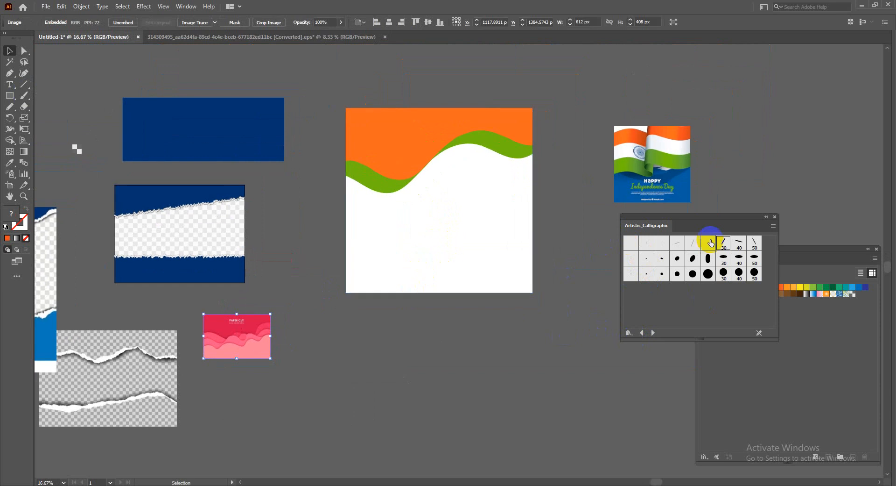
# - Close the Artistic_Calligraphic brush library and the Swatches panel group
pyautogui.click(776, 217)
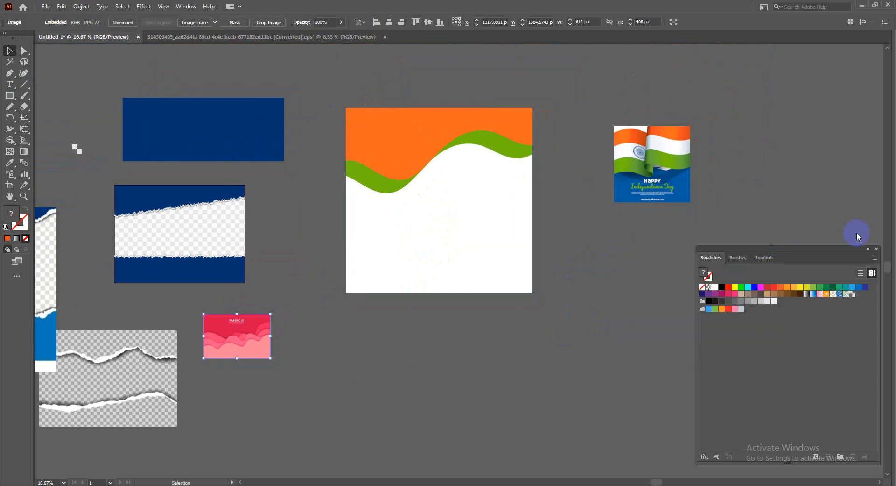
pyautogui.click(878, 251)
# - Delete the Happy Independence Day flag reference image beside the white square
pyautogui.scroll(1, 517, 158)
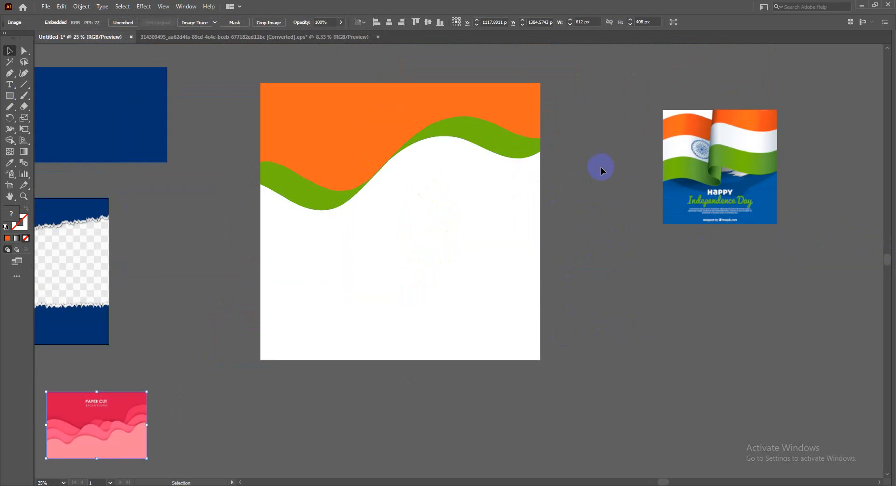
pyautogui.scroll(-1, 601, 166)
pyautogui.press('space')
pyautogui.moveTo(588, 194); pyautogui.dragTo(596, 204)
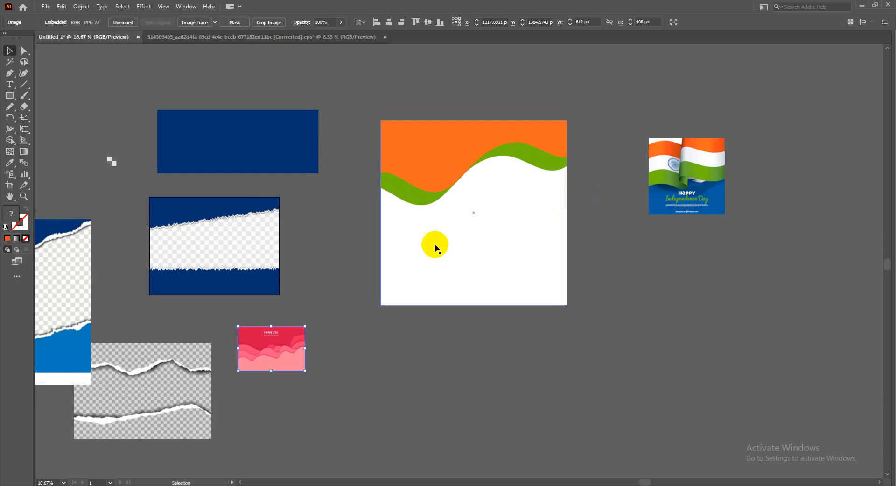
pyautogui.scroll(1, 354, 248)
pyautogui.scroll(-1, 426, 244)
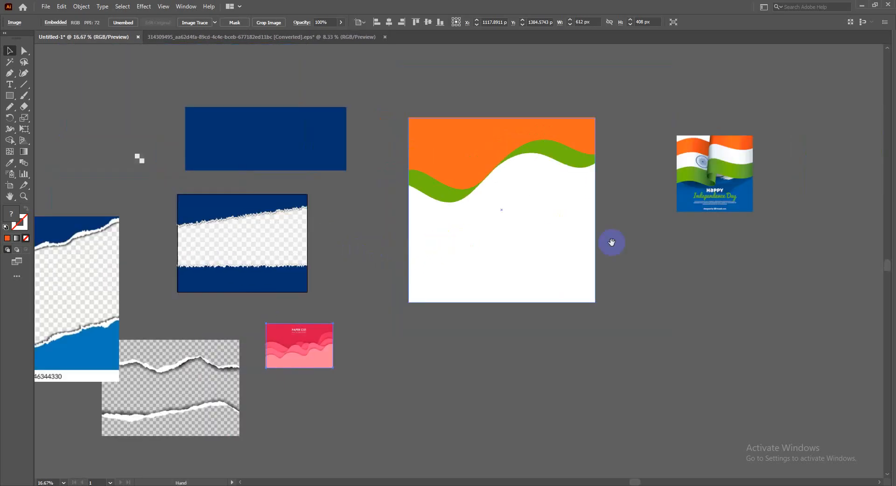
pyautogui.click(751, 196)
pyautogui.press('Delete')
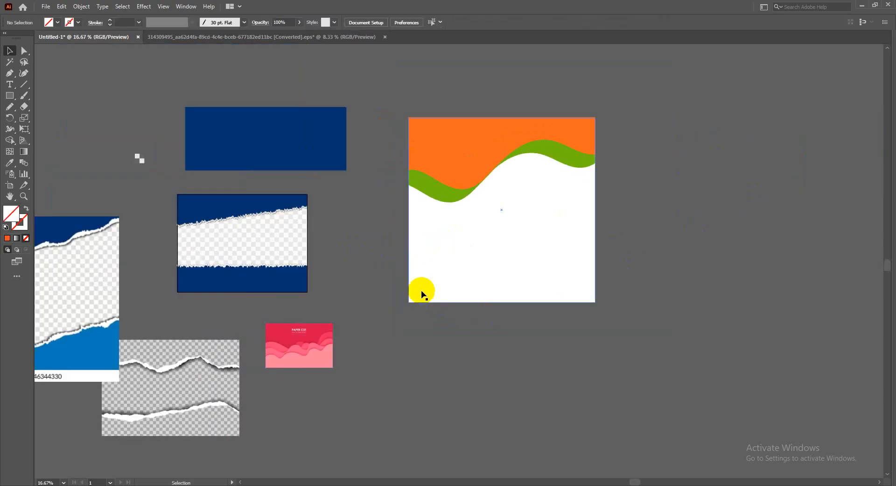
# - Move the wave design square down toward the reference images and the large blue torn-paper image up beside the smaller navy one
pyautogui.press('space')
pyautogui.moveTo(422, 294); pyautogui.dragTo(592, 290)
pyautogui.moveTo(714, 237); pyautogui.dragTo(646, 320)
pyautogui.moveTo(464, 320); pyautogui.dragTo(441, 326)
pyautogui.moveTo(189, 262); pyautogui.dragTo(236, 213)
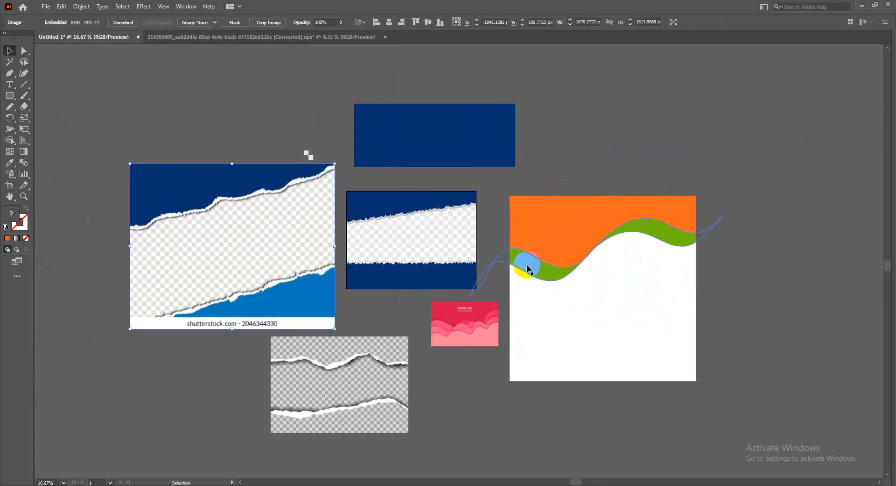
# - Nudge the wave design square and the red paper-cut image slightly closer to the torn-paper references
pyautogui.moveTo(540, 263); pyautogui.dragTo(536, 260)
pyautogui.moveTo(459, 325); pyautogui.dragTo(450, 326)
pyautogui.moveTo(581, 299); pyautogui.dragTo(570, 298)
pyautogui.moveTo(341, 351); pyautogui.dragTo(341, 351)
pyautogui.moveTo(402, 321); pyautogui.dragTo(407, 311)
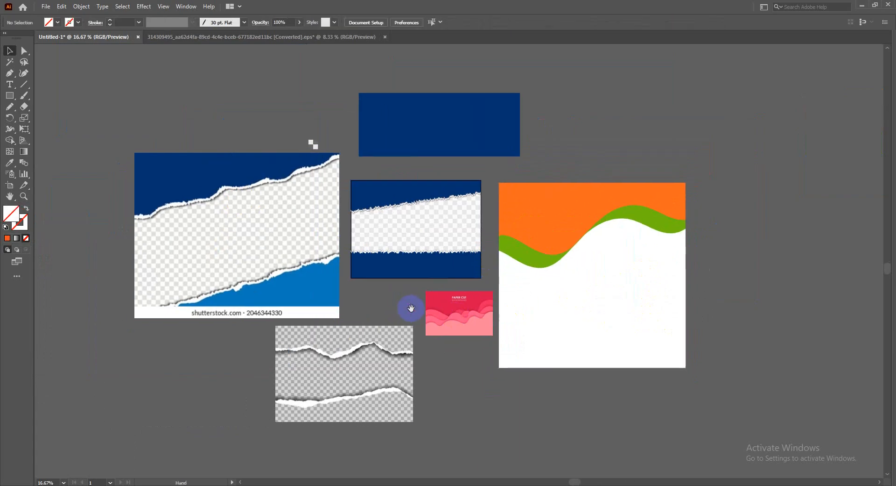